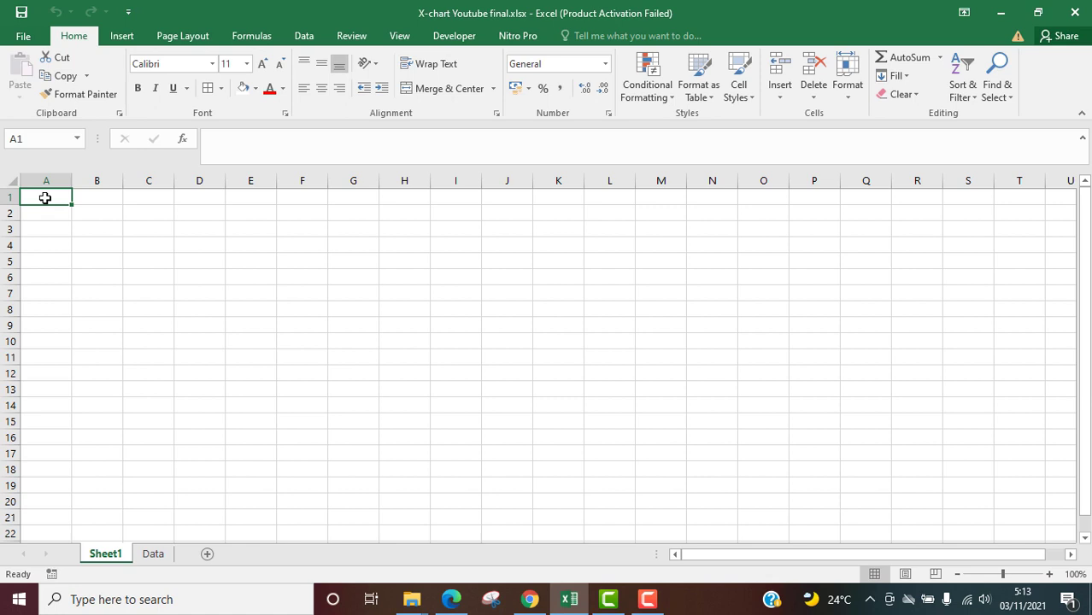
- Copy the full data table A3:E44 from the Data sheet and paste it into Sheet1 starting at A3
{"action": "left_click", "coordinate": [159, 556]}
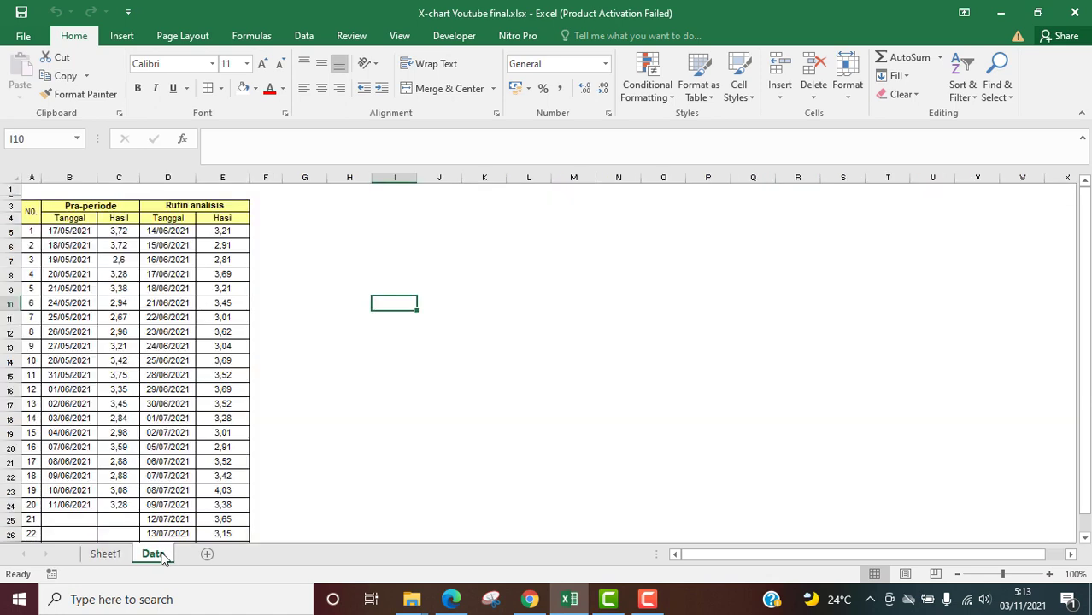
{"action": "left_click_drag", "start_coordinate": [29, 207], "coordinate": [227, 509]}
{"action": "key", "text": "ctrl+c"}
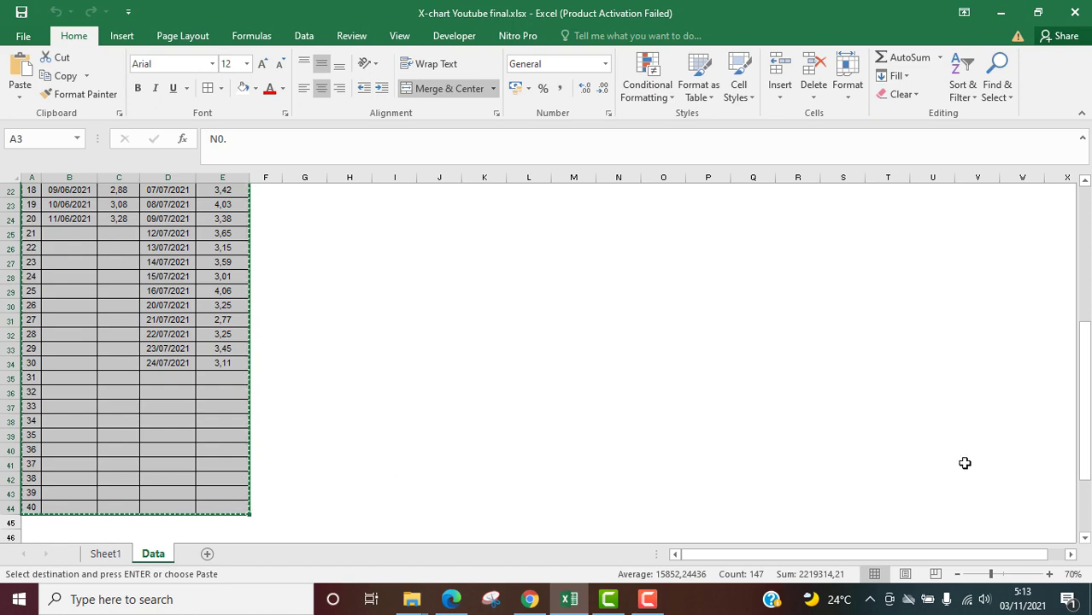
{"action": "left_click_drag", "start_coordinate": [1083, 419], "coordinate": [1083, 256]}
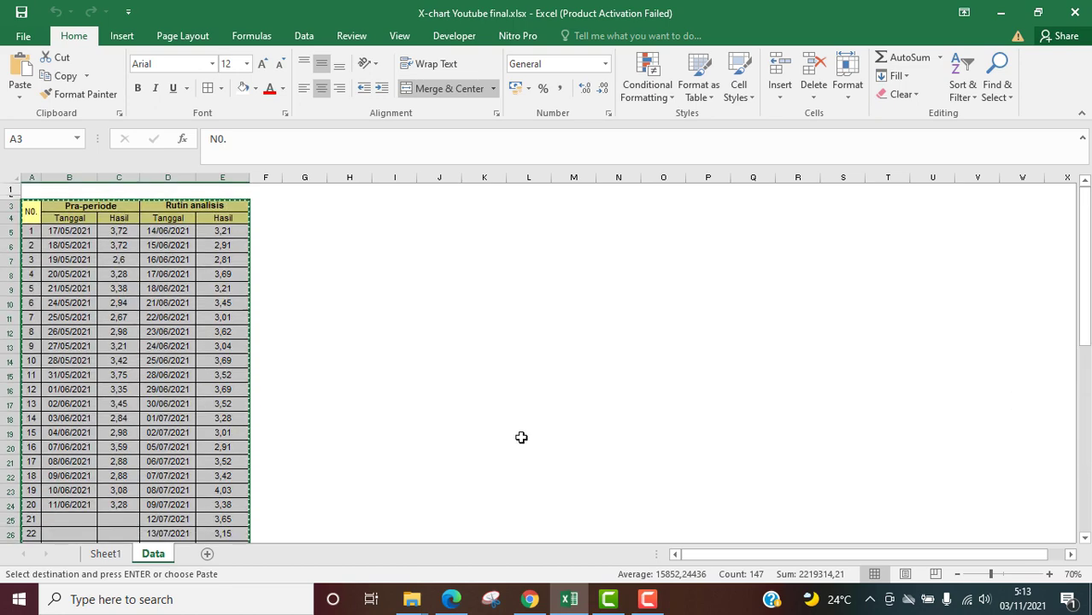
{"action": "left_click", "coordinate": [105, 553]}
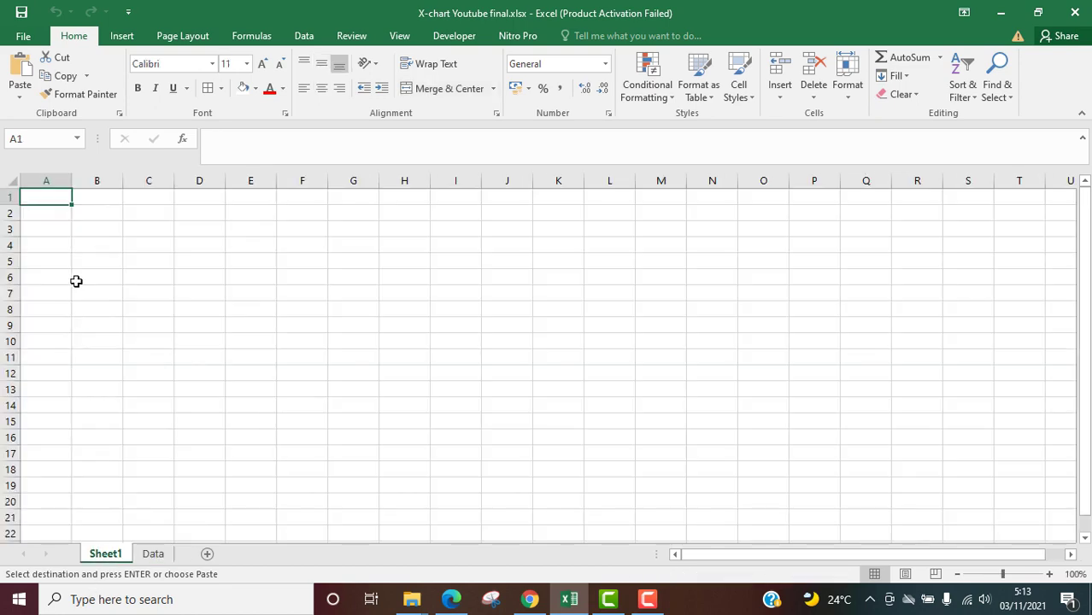
{"action": "left_click", "coordinate": [47, 231]}
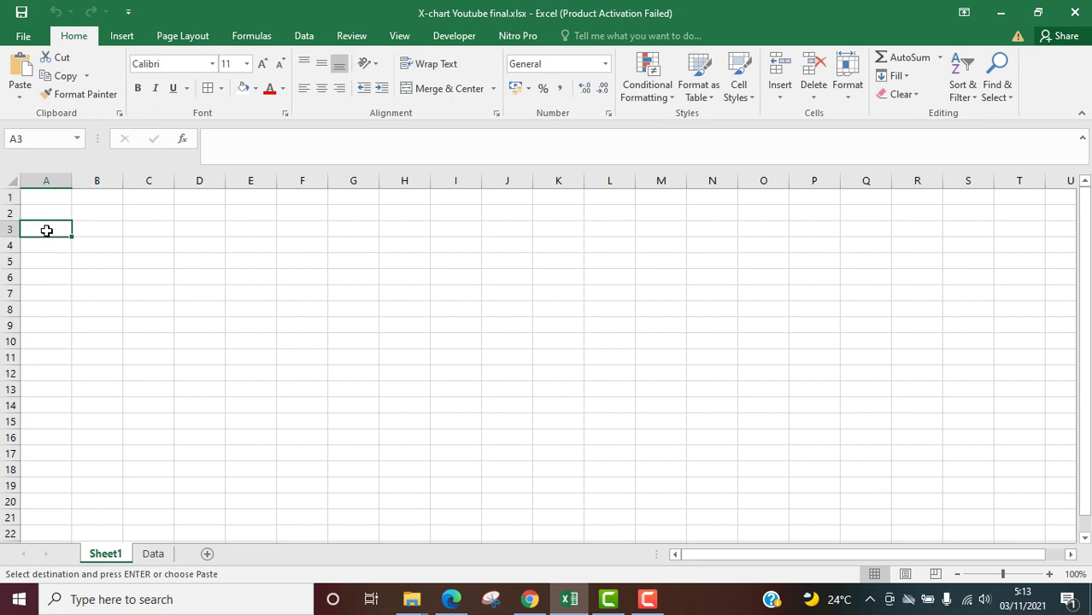
{"action": "key", "text": "ctrl+v"}
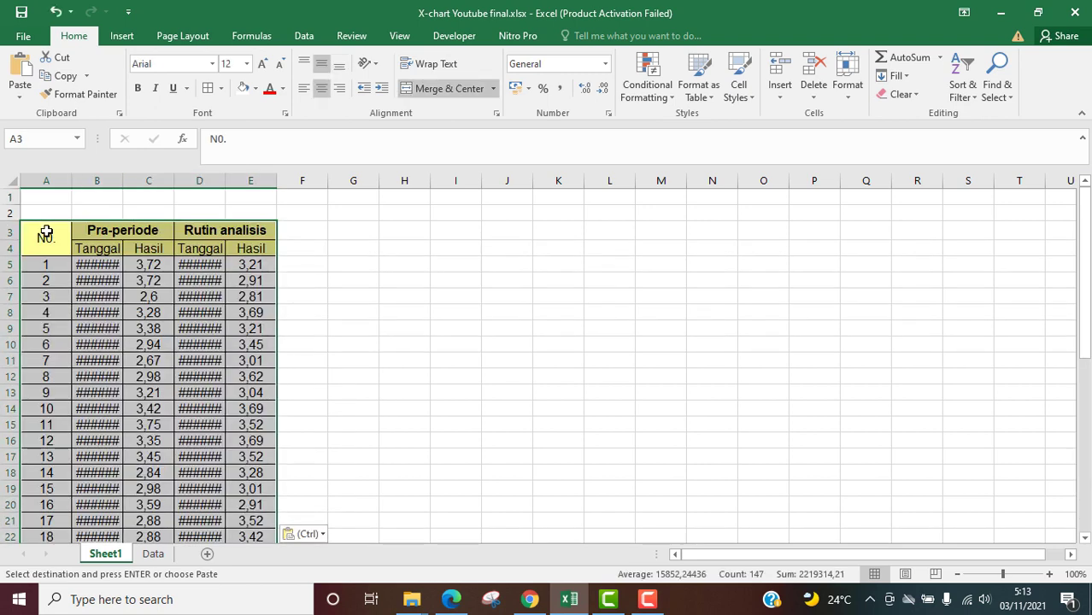
- Auto-fit the widths of the two Tanggal columns, D and B, on Sheet1 to their dates
{"action": "left_click", "coordinate": [960, 574]}
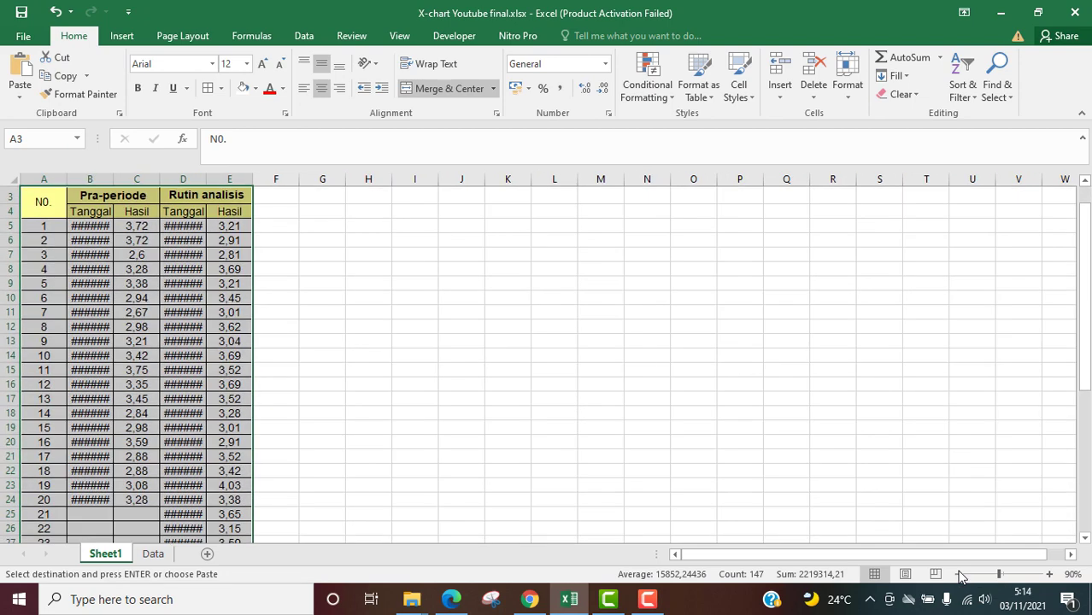
{"action": "left_click", "coordinate": [958, 575]}
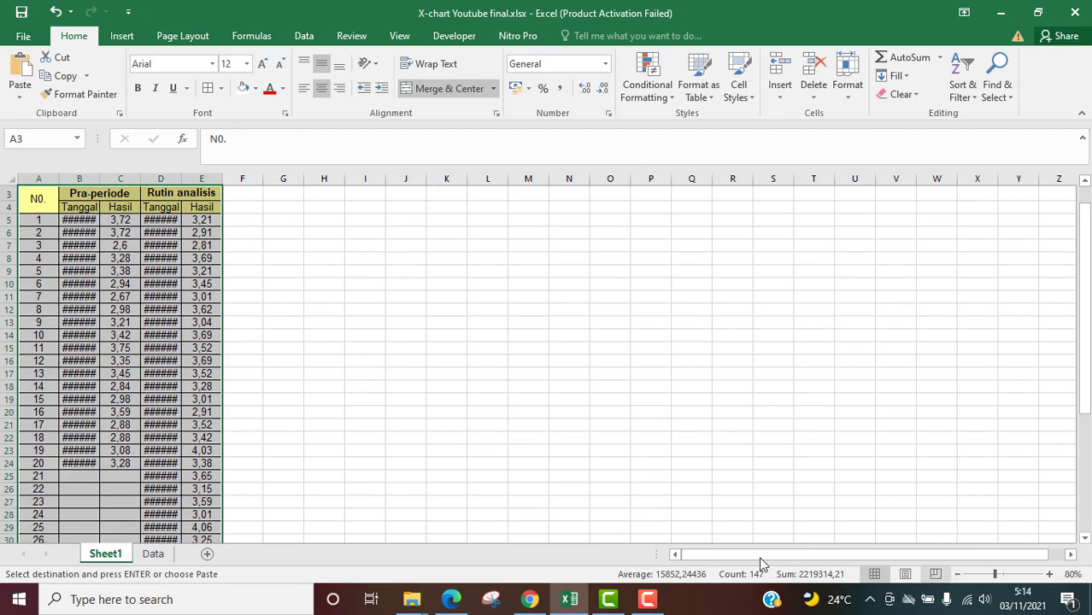
{"action": "left_click", "coordinate": [451, 343]}
{"action": "left_click", "coordinate": [157, 555]}
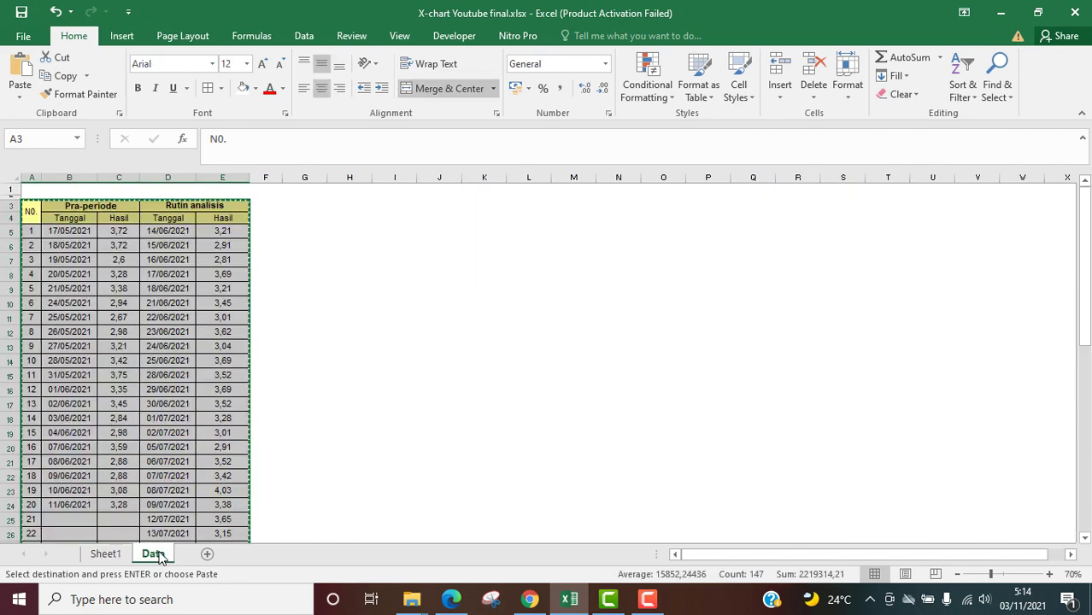
{"action": "left_click", "coordinate": [106, 555]}
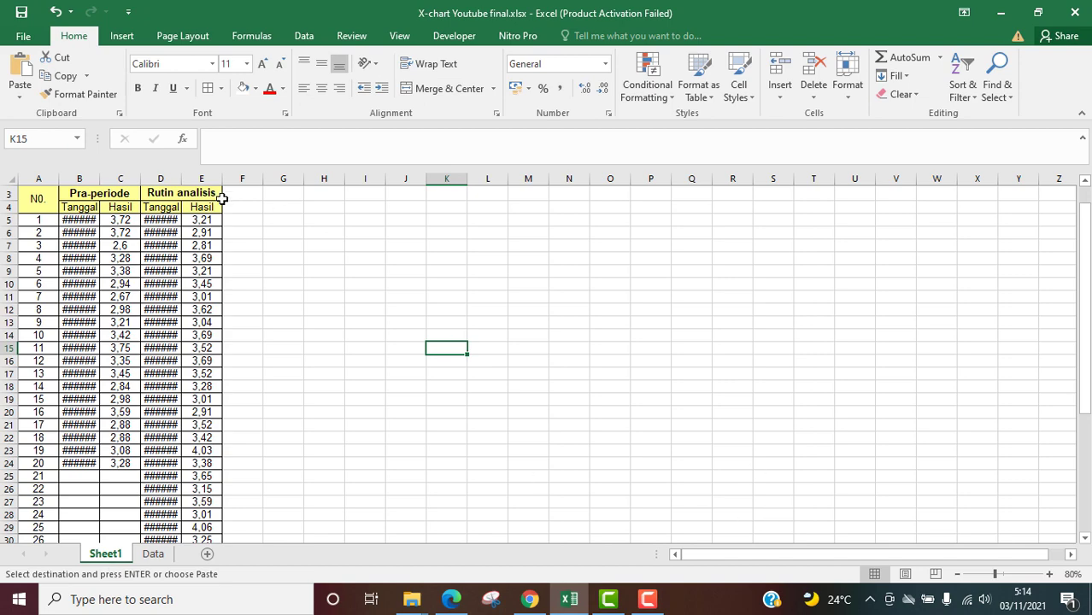
{"action": "left_click", "coordinate": [958, 575]}
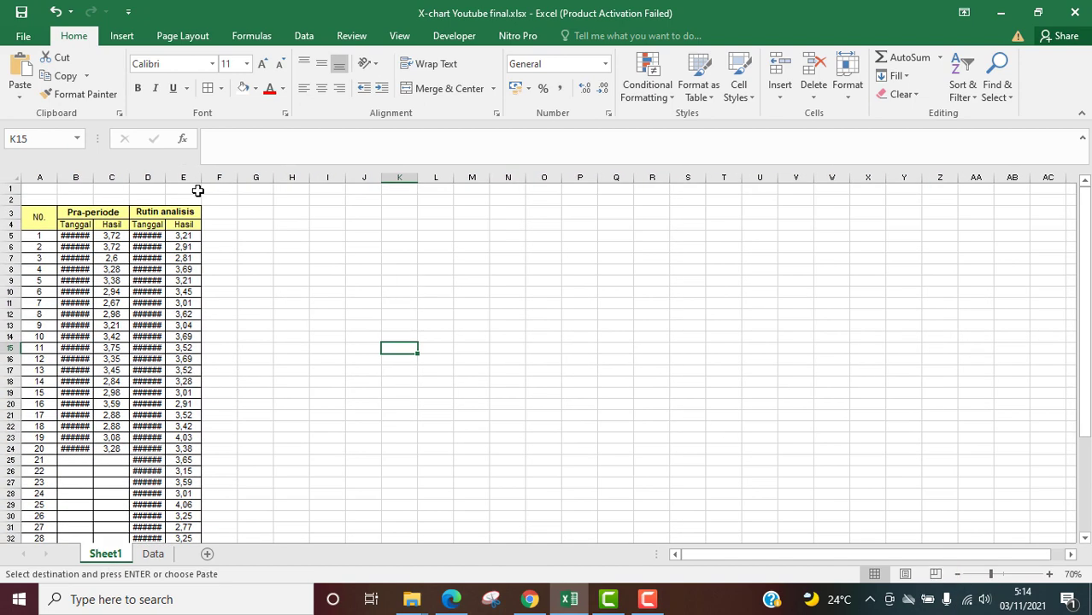
{"action": "double_click", "coordinate": [165, 177]}
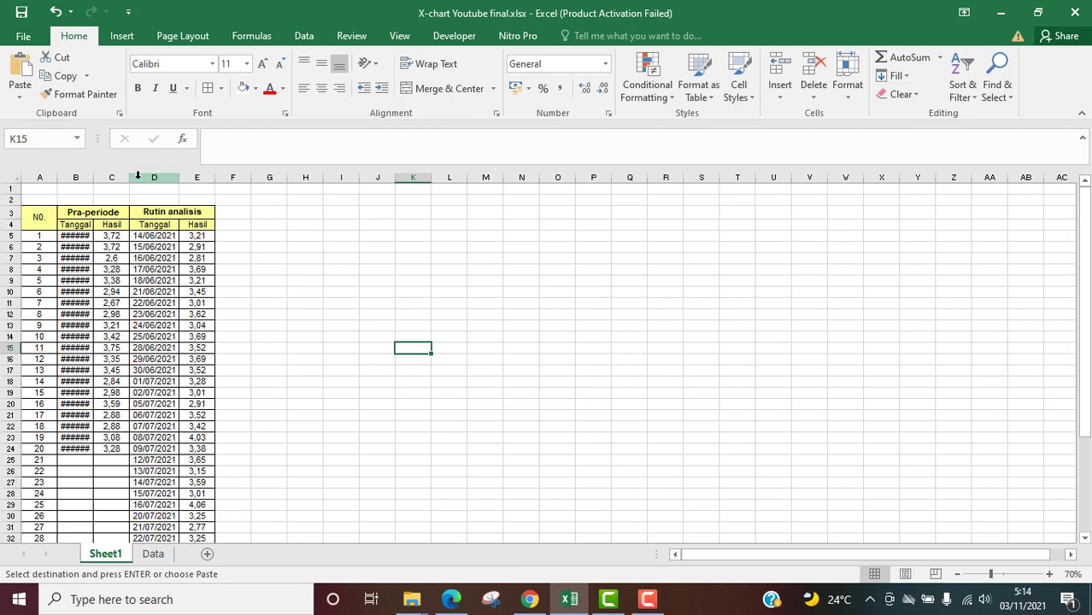
{"action": "double_click", "coordinate": [92, 177]}
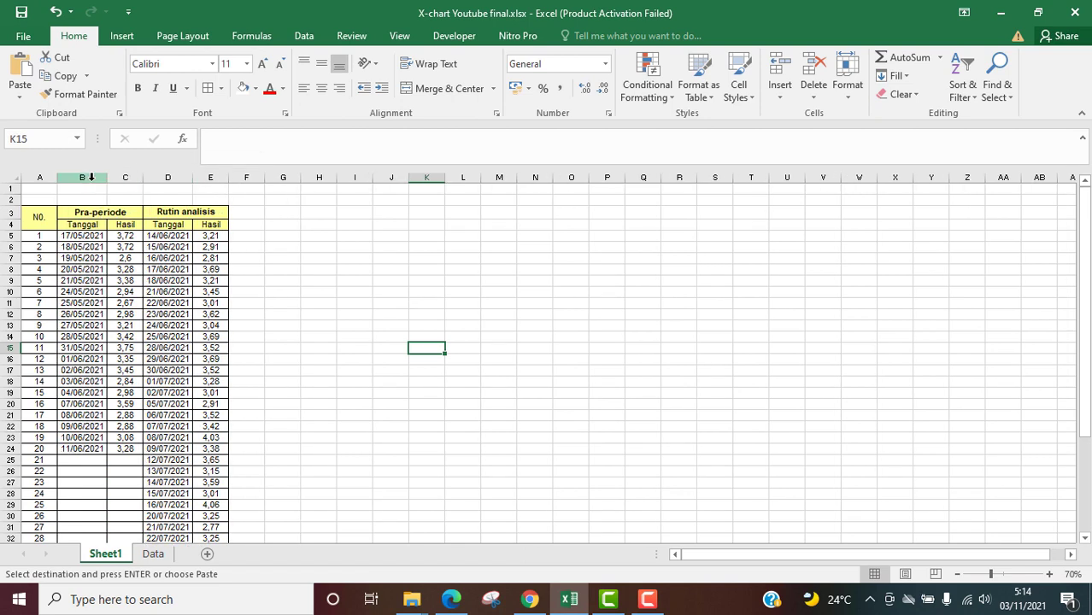
- Examine the Pra-periode records in B5:C24 and the Rutin analisis records in columns D and E down to row 34
{"action": "left_click", "coordinate": [331, 264]}
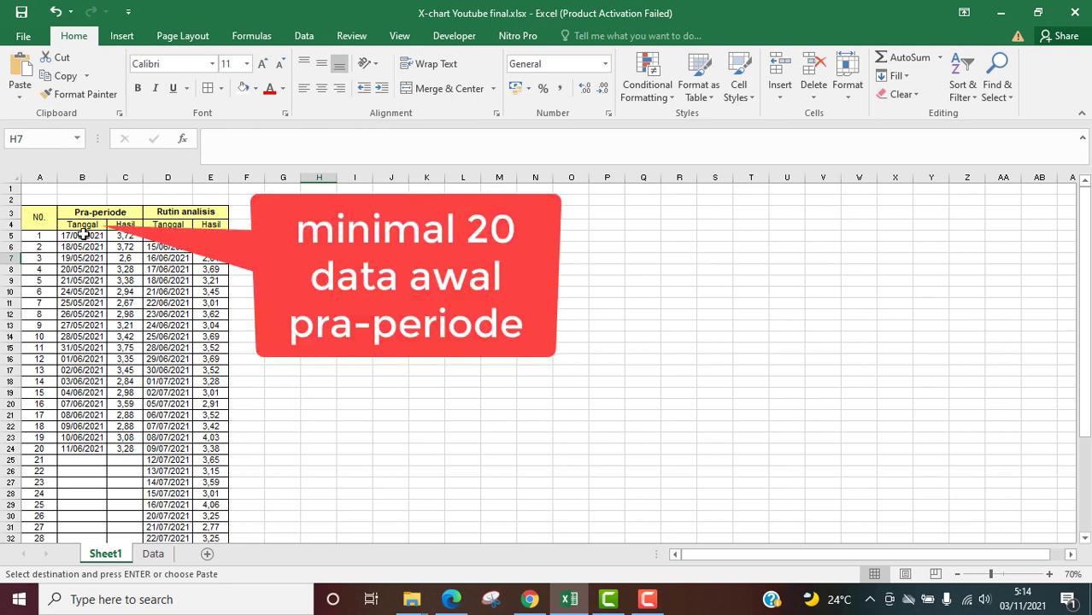
{"action": "left_click_drag", "start_coordinate": [83, 235], "coordinate": [132, 452]}
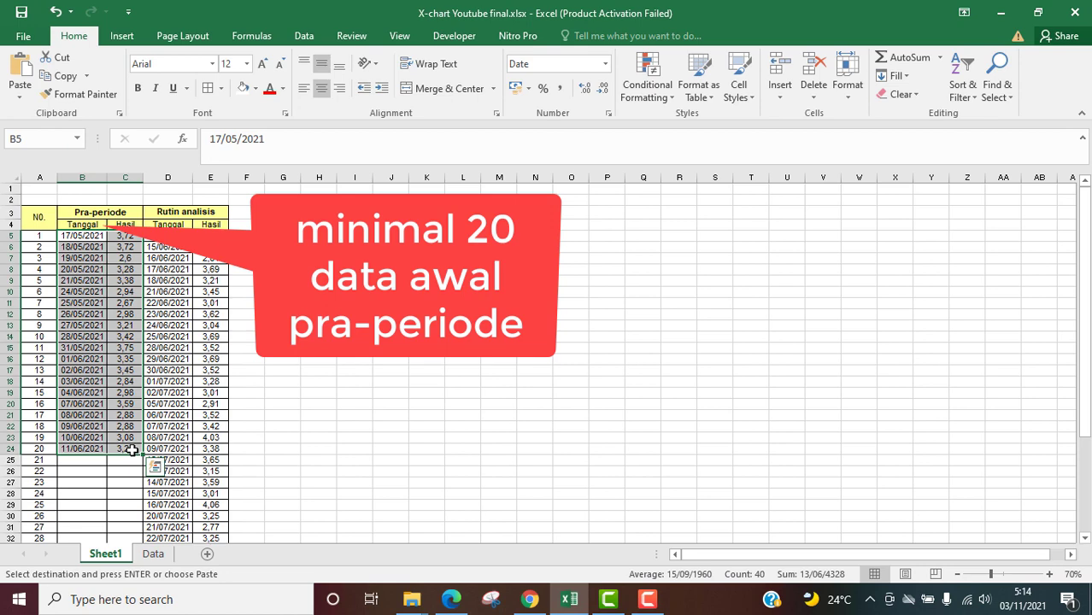
{"action": "left_click", "coordinate": [436, 417]}
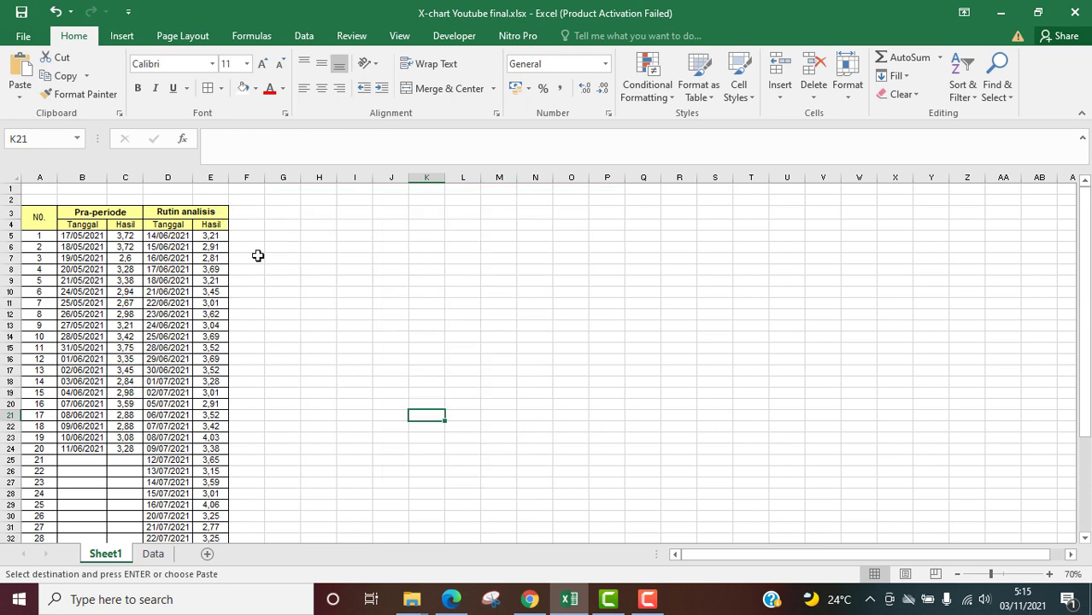
{"action": "left_click", "coordinate": [323, 290]}
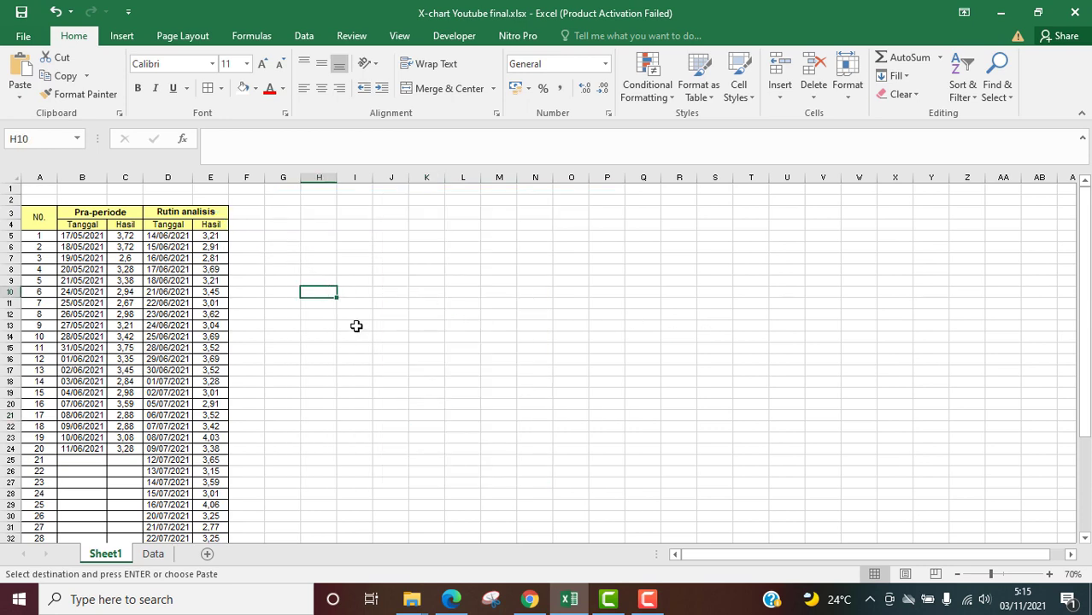
{"action": "left_click", "coordinate": [89, 238]}
{"action": "left_click_drag", "start_coordinate": [94, 241], "coordinate": [129, 450]}
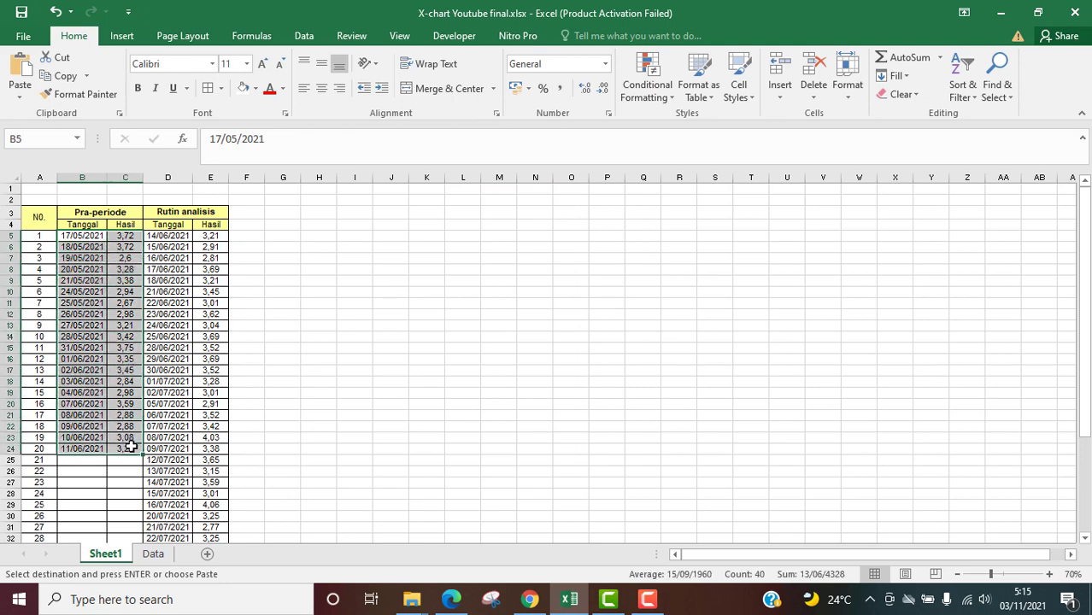
{"action": "left_click", "coordinate": [351, 359]}
{"action": "left_click_drag", "start_coordinate": [1088, 255], "coordinate": [1089, 295]}
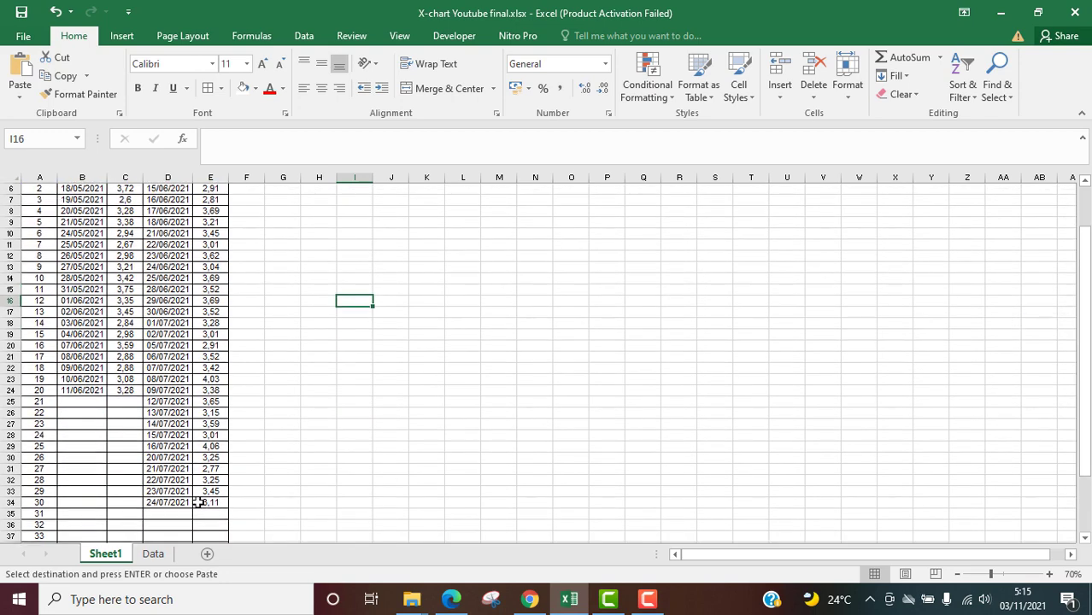
{"action": "left_click_drag", "start_coordinate": [175, 504], "coordinate": [210, 391]}
{"action": "left_click_drag", "start_coordinate": [205, 289], "coordinate": [203, 217]}
{"action": "left_click", "coordinate": [425, 261]}
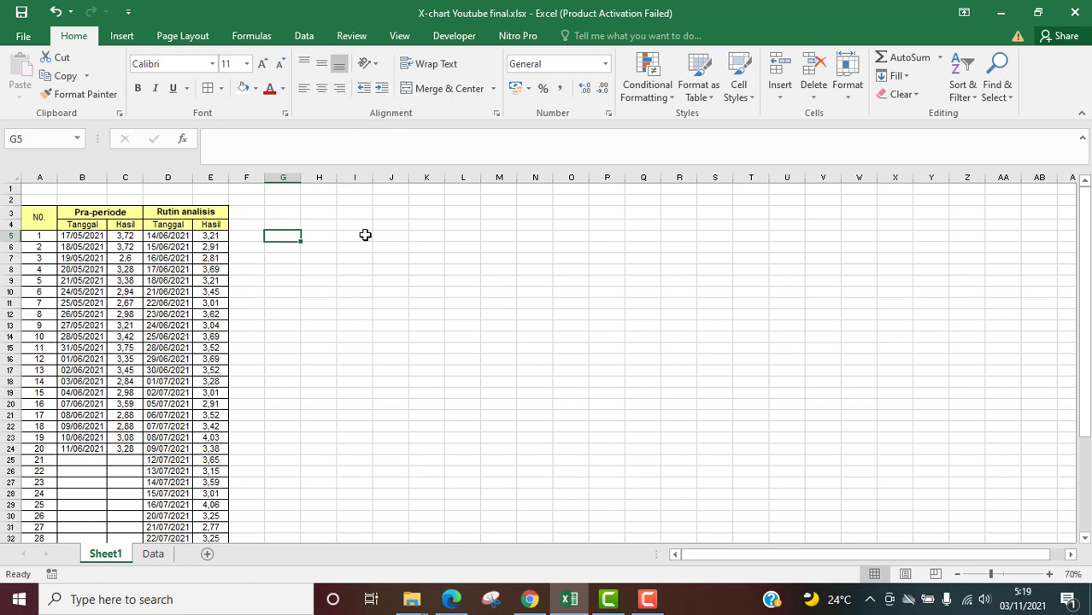
- Enter the labels "Data Pra-periode", "Rata-rata" and "Standar deviasi" in G5:G7 and auto-fit column G
{"action": "type", "text": "Data"}
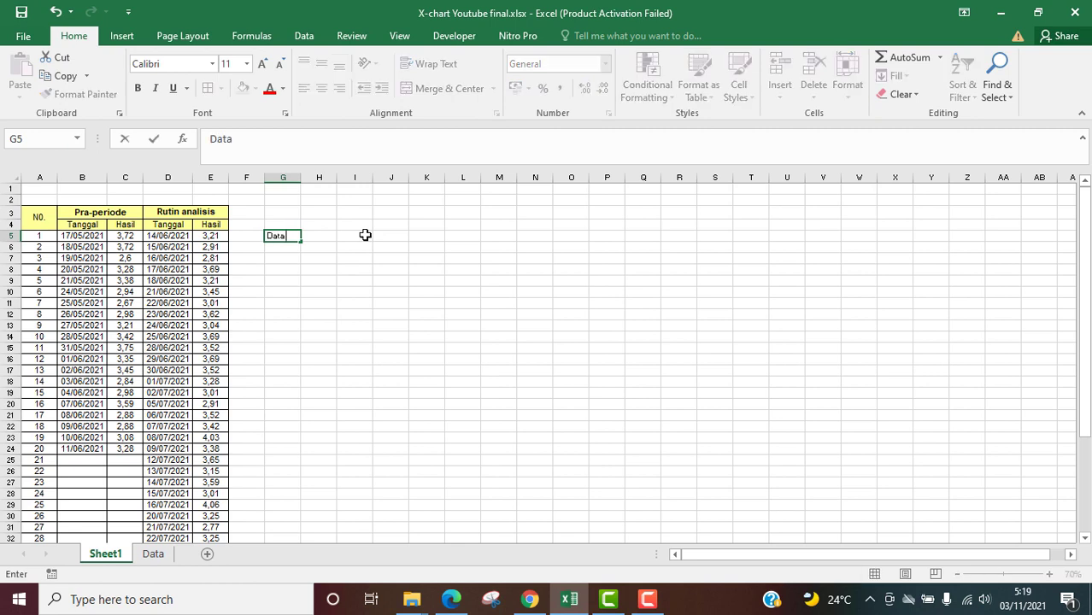
{"action": "type", "text": " Pra-periode"}
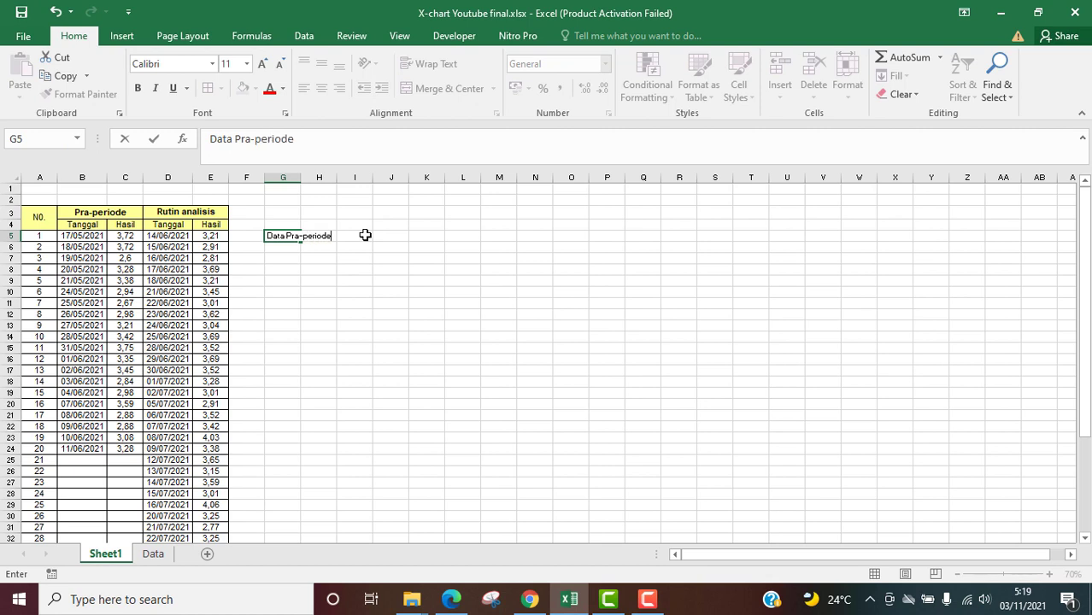
{"action": "key", "text": "Return"}
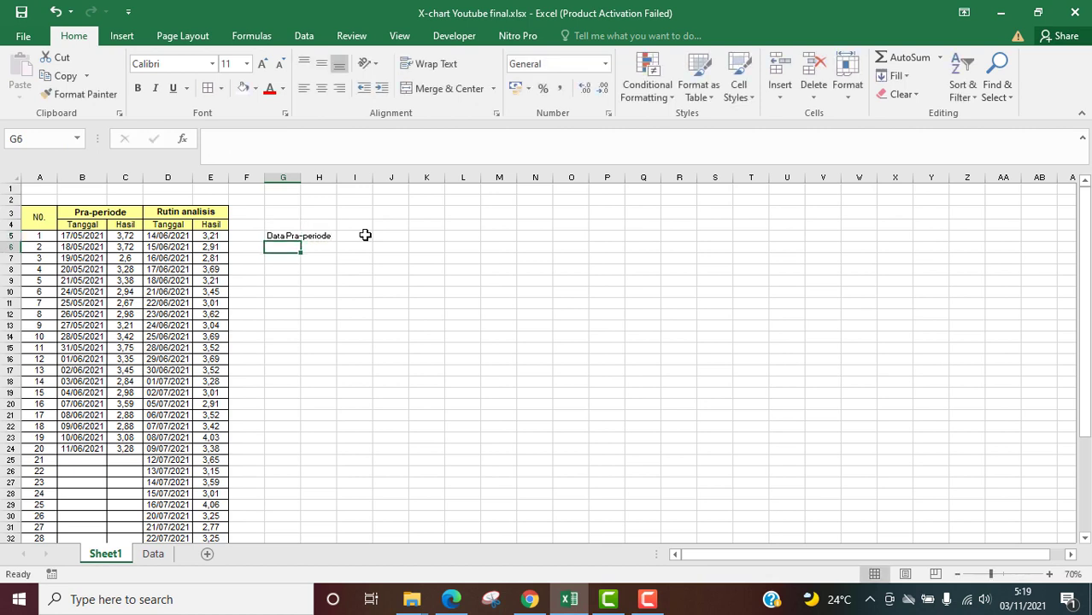
{"action": "type", "text": "Rata-rata"}
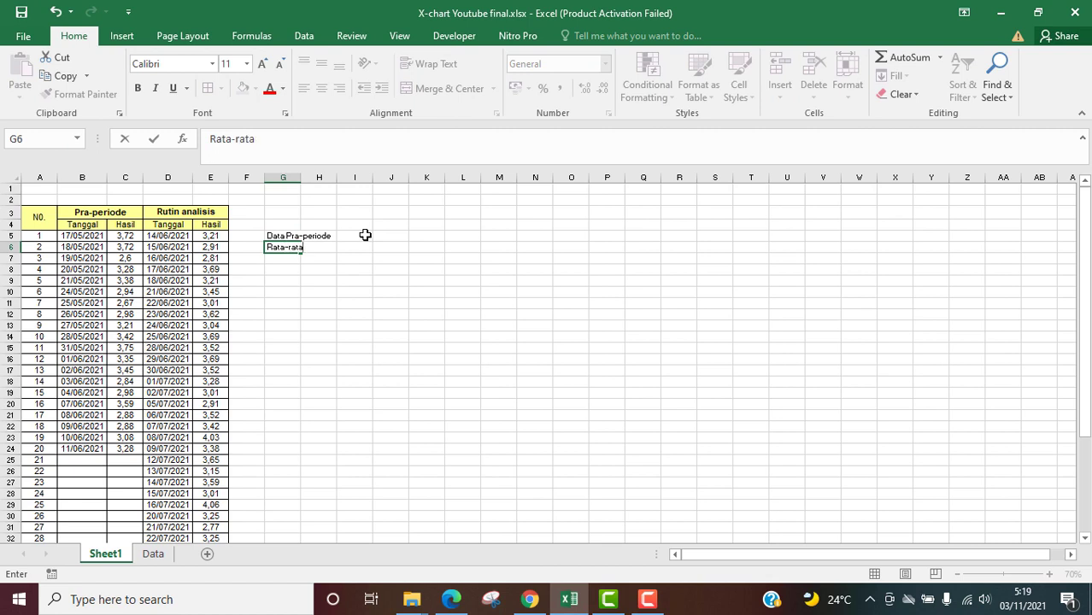
{"action": "key", "text": "Return"}
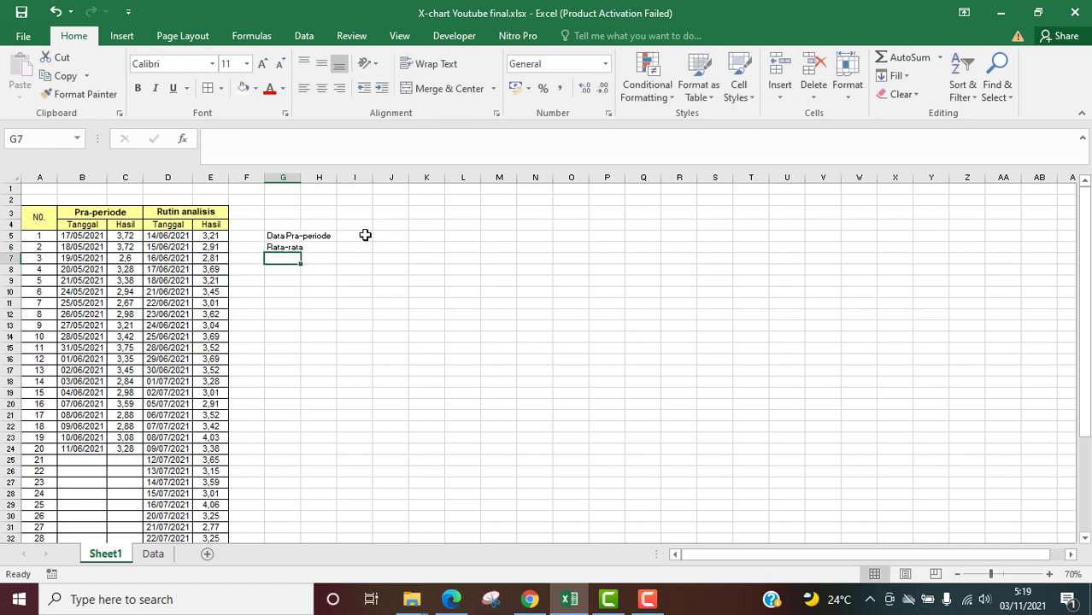
{"action": "type", "text": "St"}
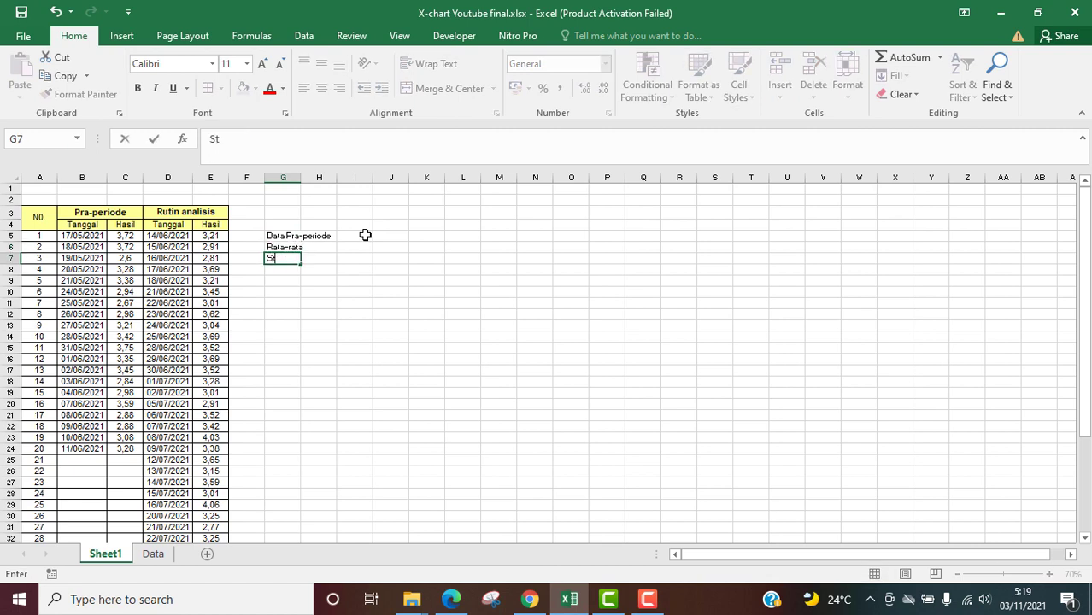
{"action": "type", "text": "andar deviasi"}
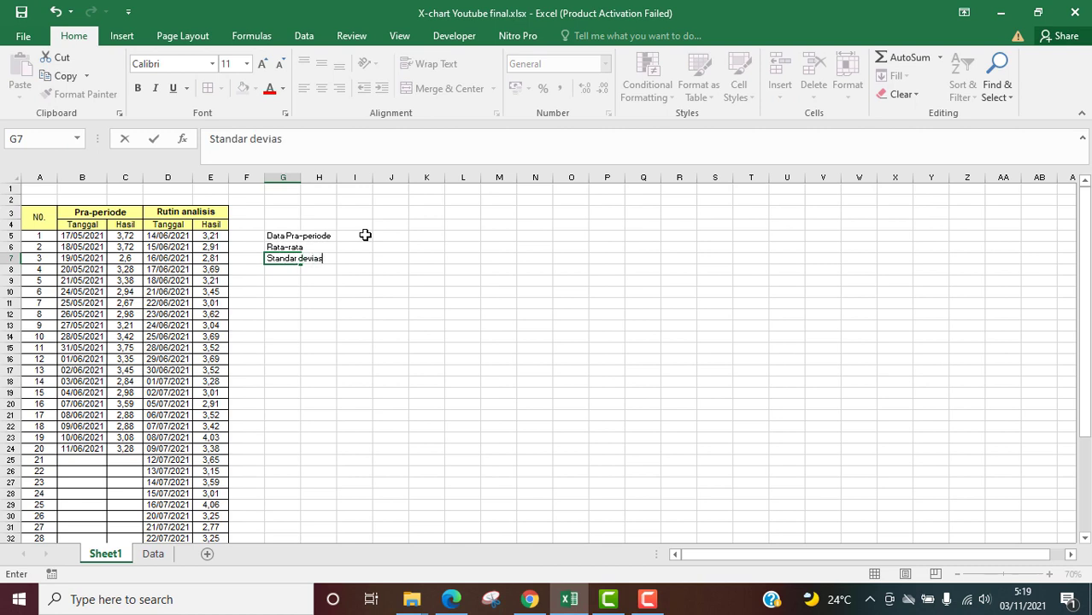
{"action": "left_click", "coordinate": [323, 245]}
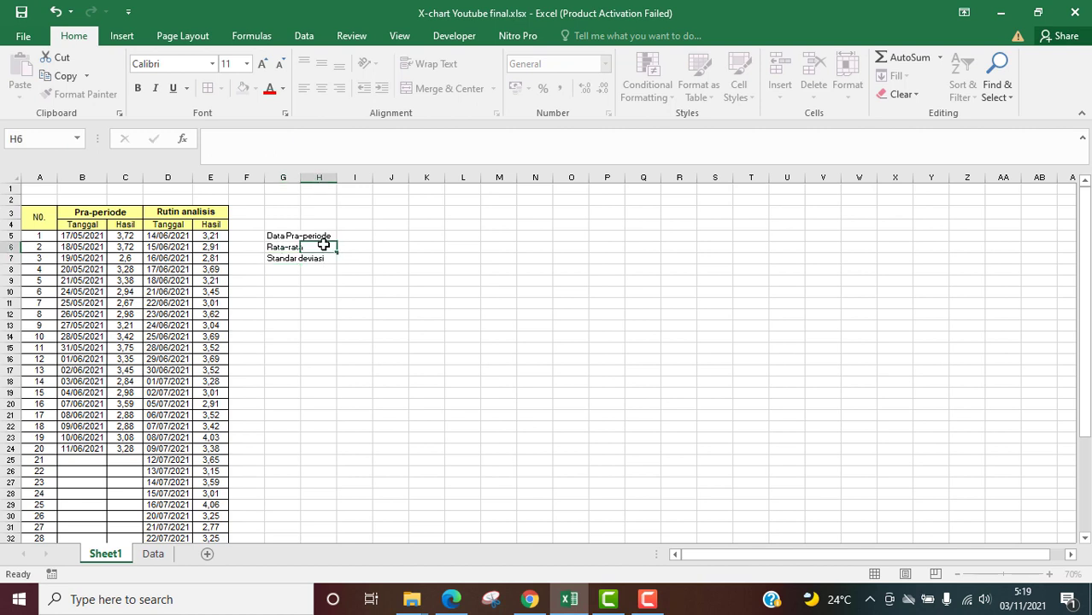
{"action": "double_click", "coordinate": [300, 176]}
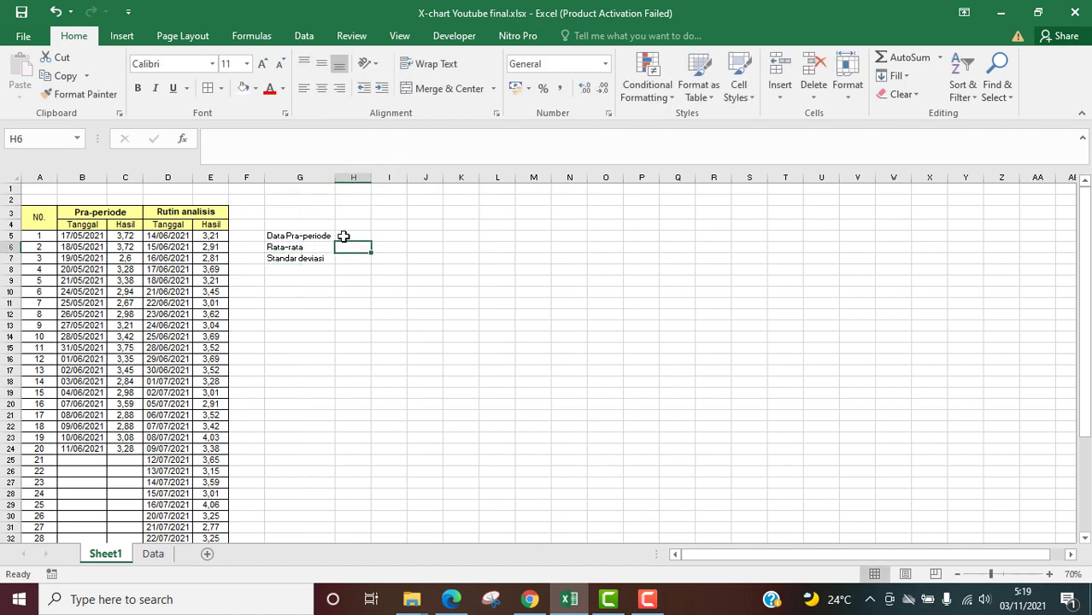
- Calculate the average of the Pra-periode results in H6 with =AVERAGE(C5:C44)
{"action": "left_click_drag", "start_coordinate": [356, 268], "coordinate": [354, 248]}
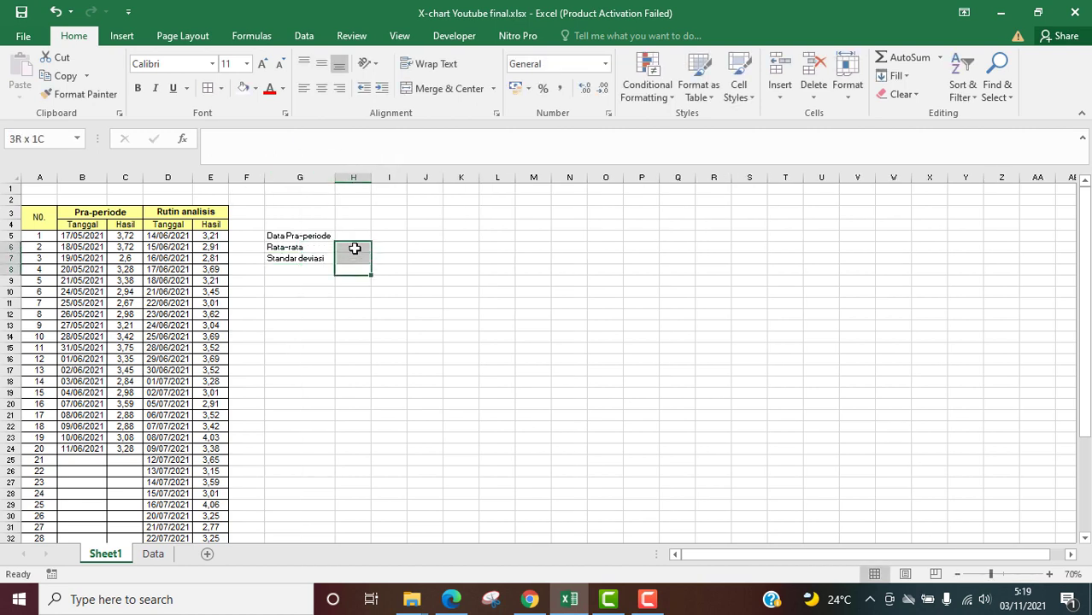
{"action": "left_click", "coordinate": [355, 248]}
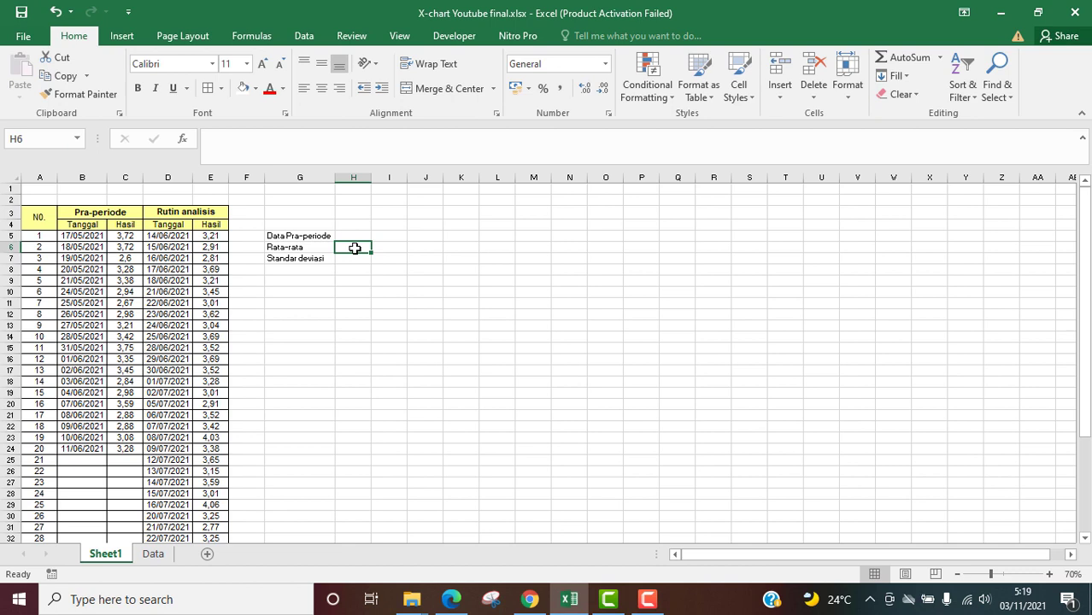
{"action": "type", "text": "="}
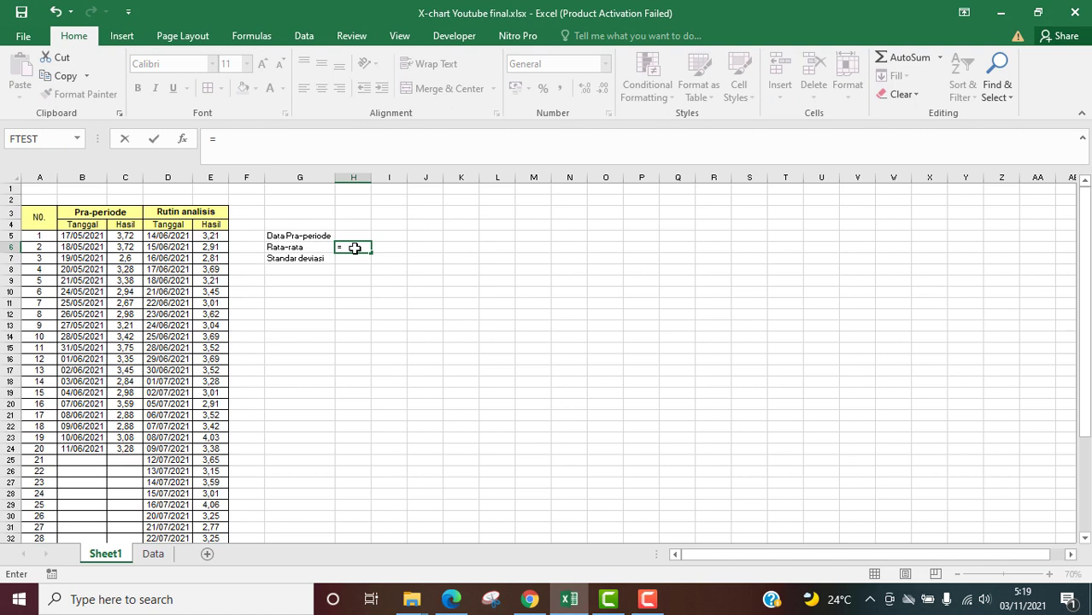
{"action": "type", "text": "ave"}
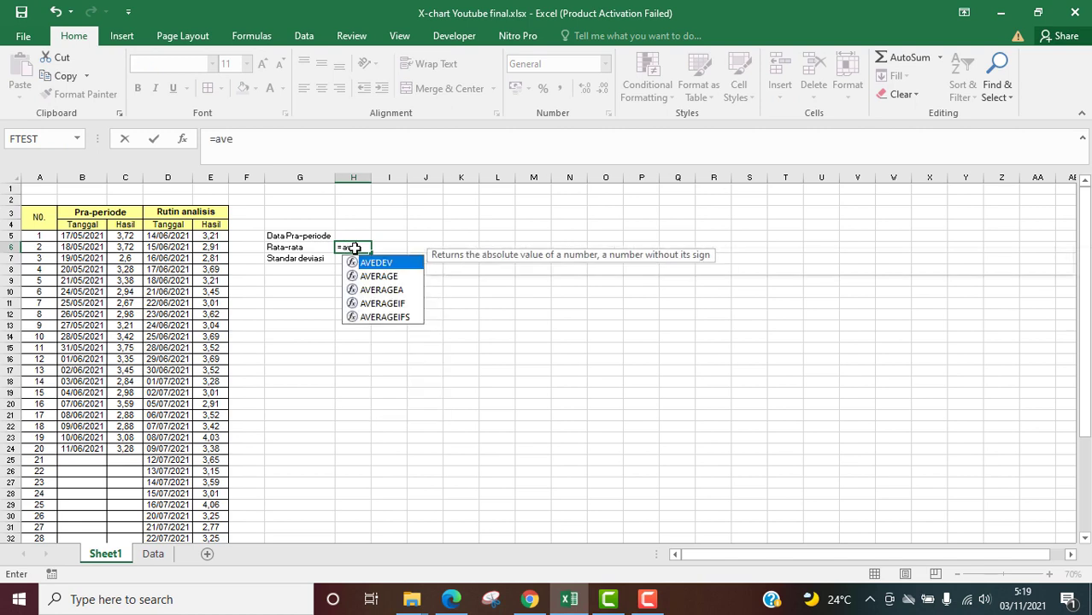
{"action": "type", "text": "rage("}
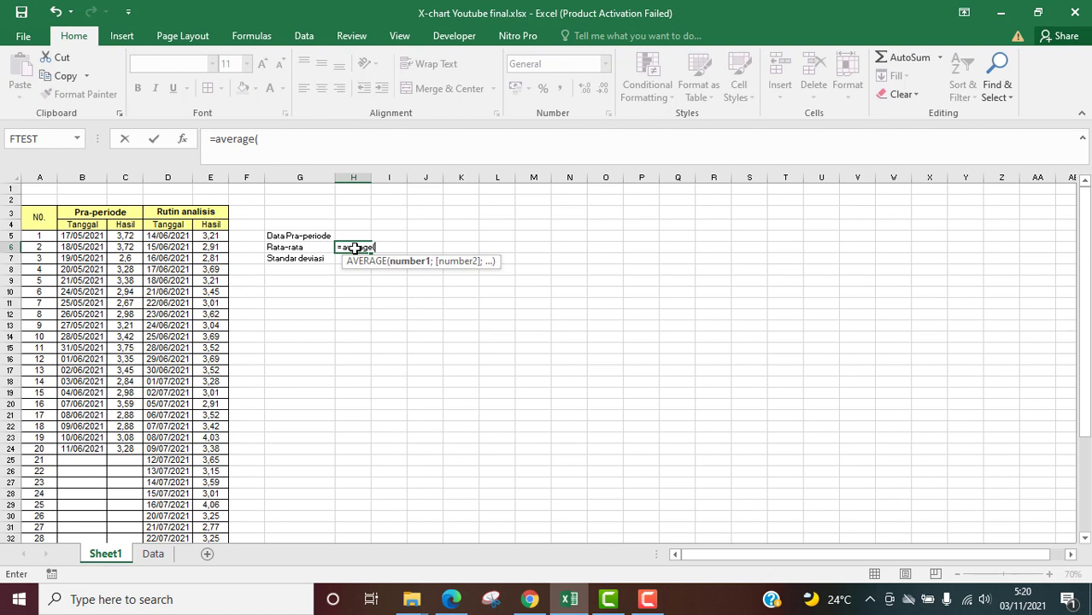
{"action": "left_click_drag", "start_coordinate": [91, 237], "coordinate": [86, 395]}
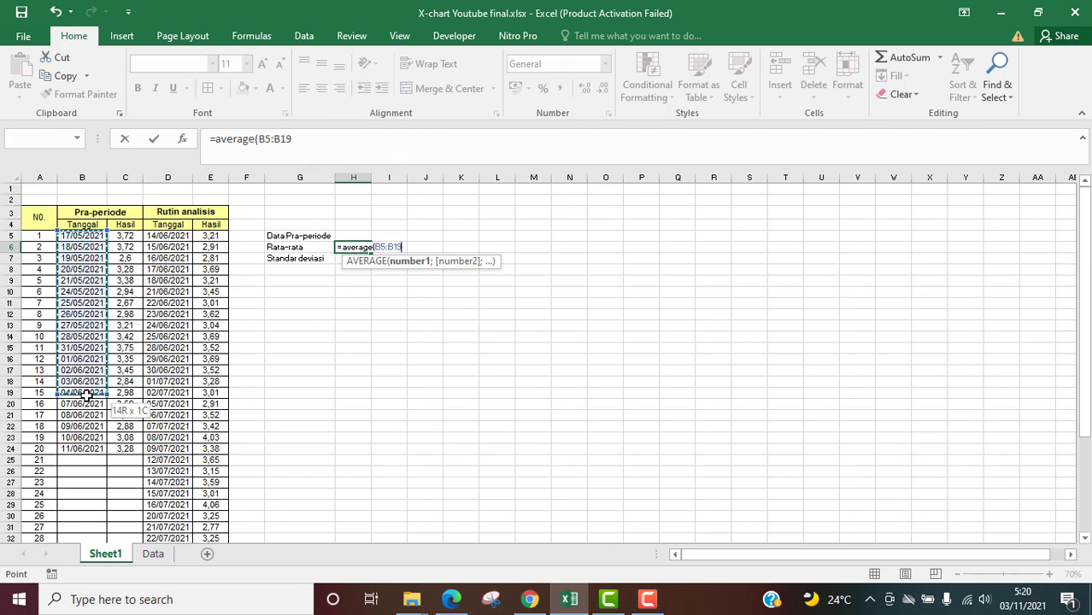
{"action": "left_click", "coordinate": [125, 236]}
{"action": "left_click_drag", "start_coordinate": [125, 236], "coordinate": [128, 525]}
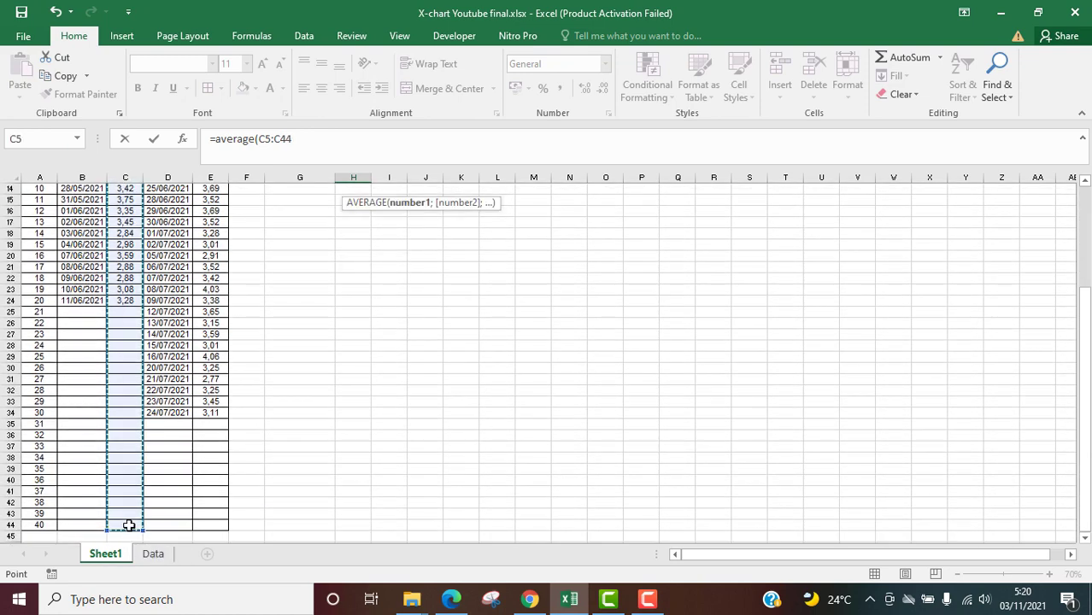
{"action": "type", "text": ")"}
{"action": "key", "text": "Return"}
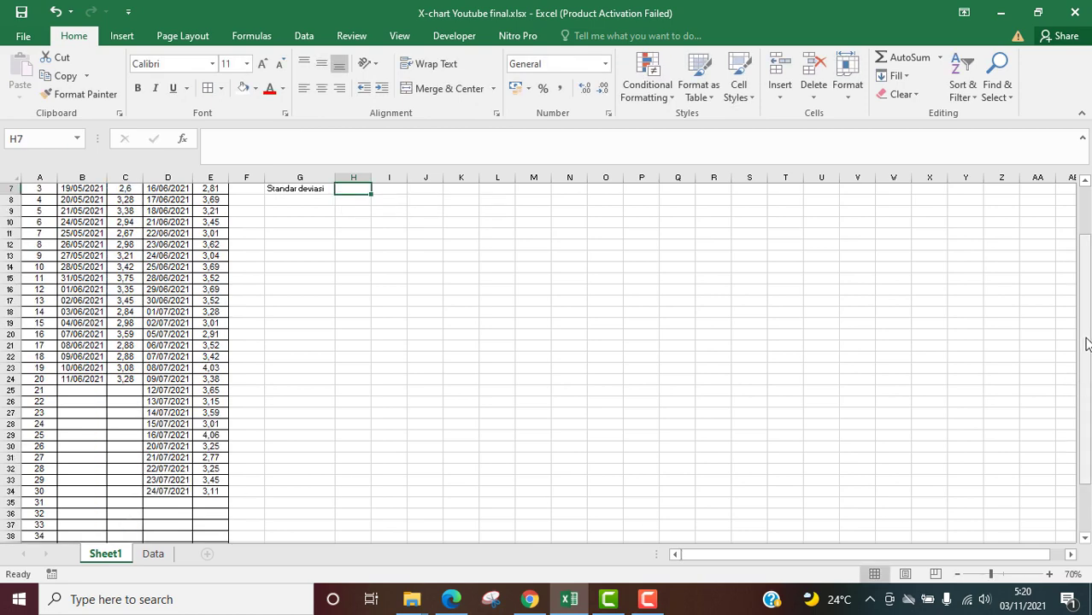
{"action": "scroll", "coordinate": [1084, 351], "scroll_direction": "up", "scroll_amount": 2}
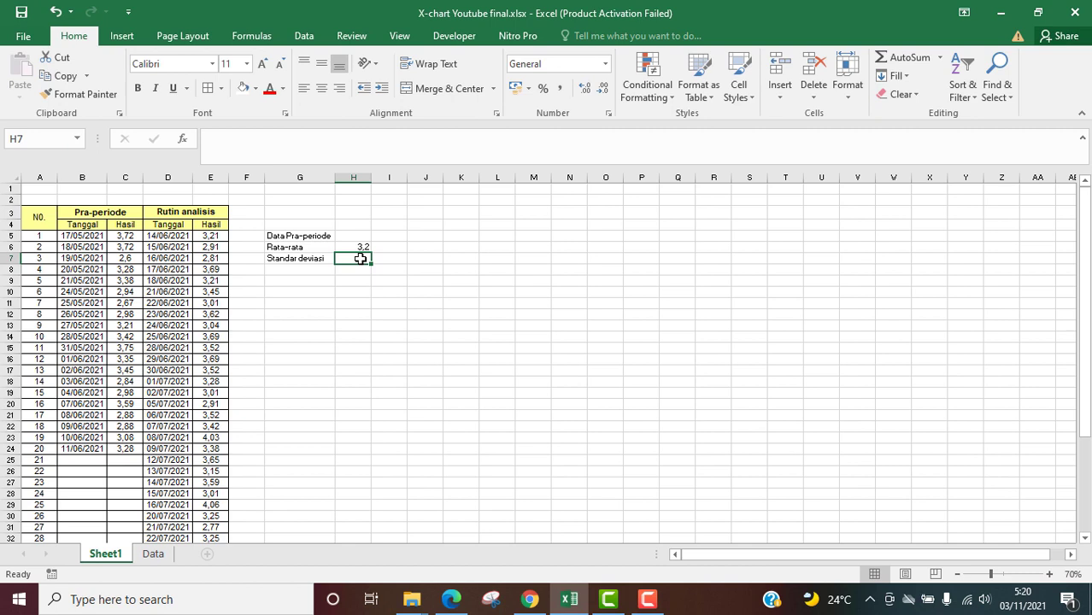
- Calculate the standard deviation of the Pra-periode results in H7 with =STDEV(C5:C44)
{"action": "type", "text": "="}
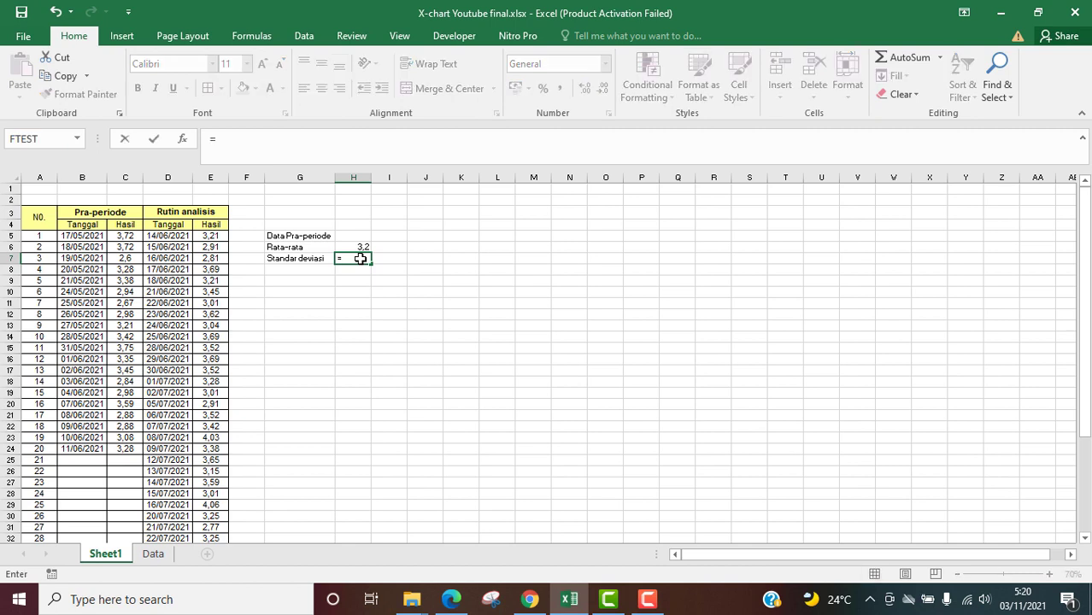
{"action": "type", "text": "STDEV"}
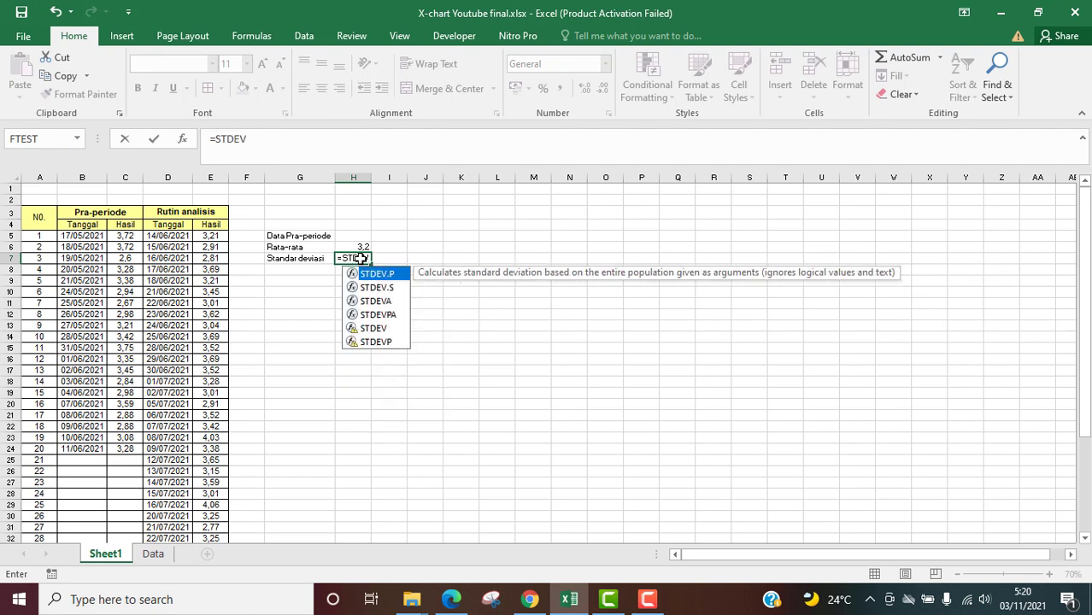
{"action": "type", "text": "("}
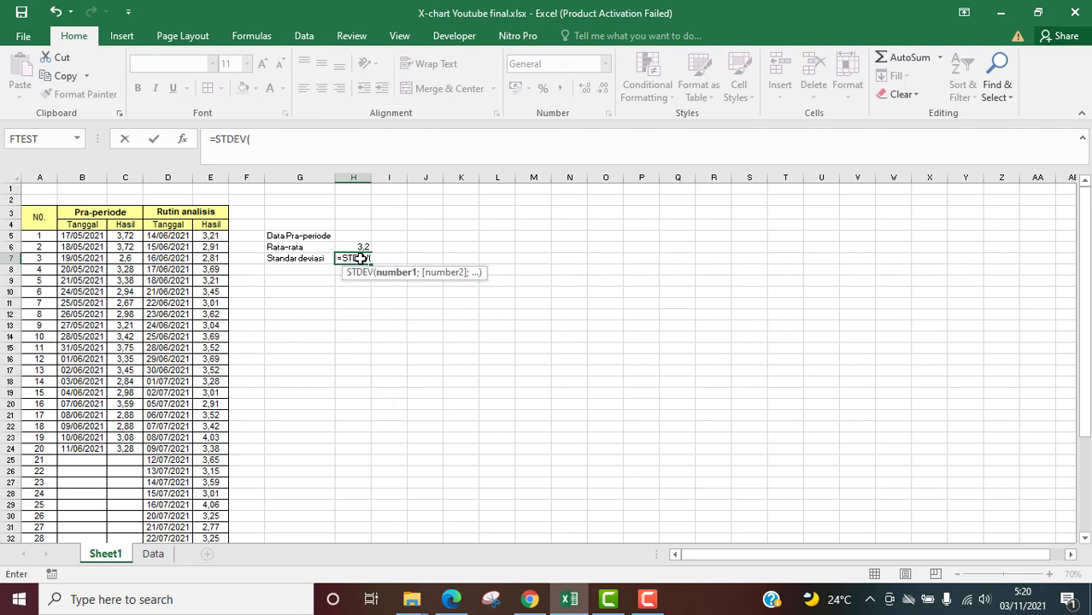
{"action": "left_click", "coordinate": [127, 236]}
{"action": "left_click_drag", "start_coordinate": [127, 236], "coordinate": [124, 513]}
{"action": "type", "text": ")"}
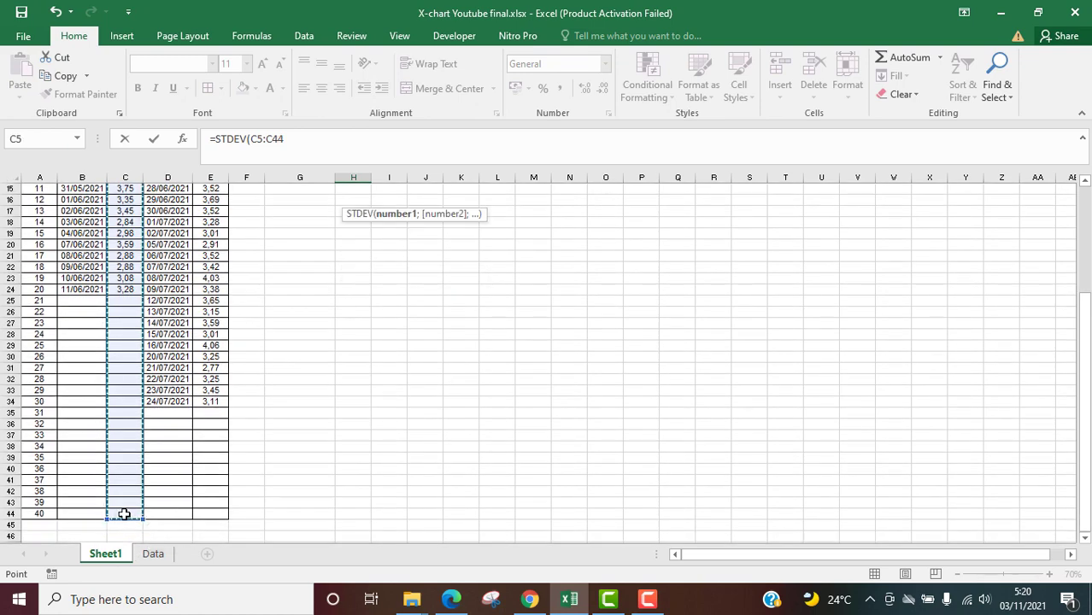
{"action": "key", "text": "Return"}
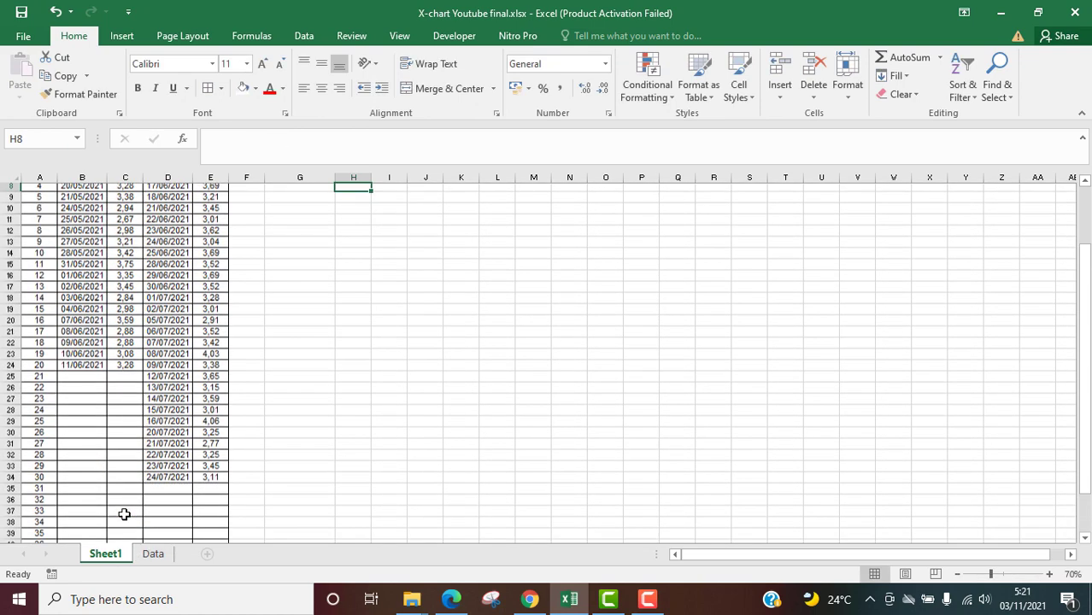
{"action": "left_click_drag", "start_coordinate": [1085, 376], "coordinate": [1085, 363]}
{"action": "scroll", "coordinate": [815, 301], "scroll_direction": "right", "scroll_amount": 3}
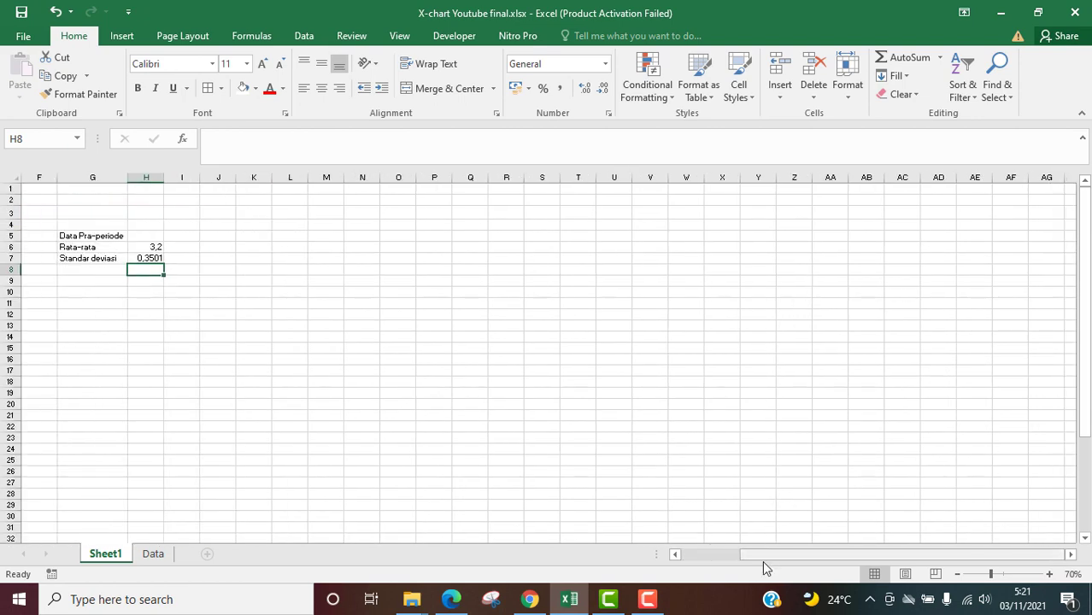
{"action": "left_click_drag", "start_coordinate": [764, 557], "coordinate": [698, 555]}
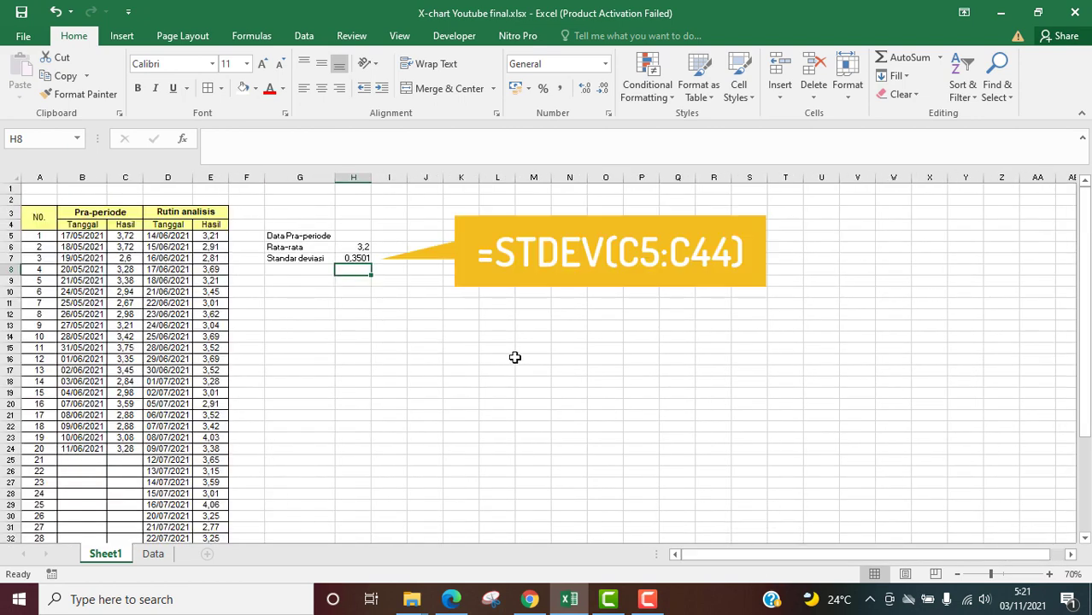
- Make the "Data Pra-periode" heading in G5 bold
{"action": "left_click", "coordinate": [334, 328]}
{"action": "left_click", "coordinate": [299, 282]}
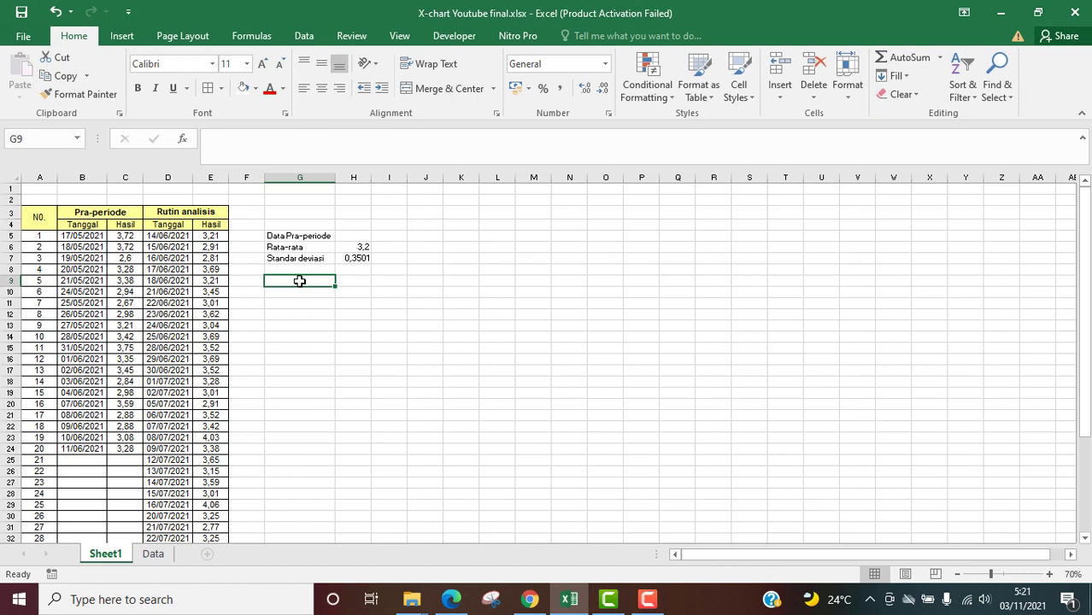
{"action": "left_click", "coordinate": [357, 247]}
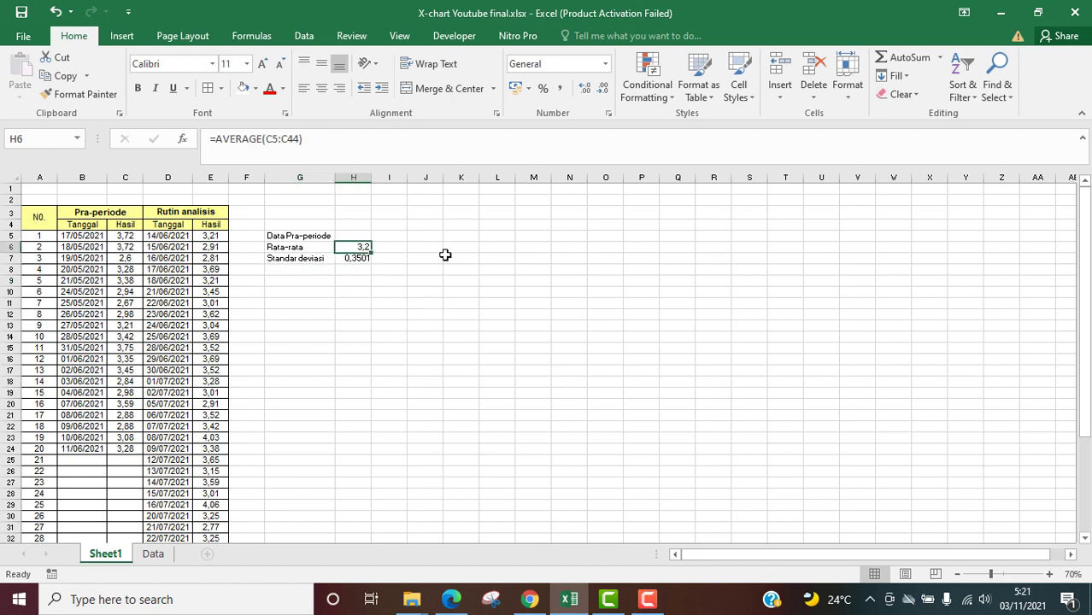
{"action": "left_click", "coordinate": [289, 239]}
{"action": "key", "text": "ctrl+b"}
- Enter the label "Garis pusat" in G9 and link H9 to the average with =H6
{"action": "left_click", "coordinate": [288, 276]}
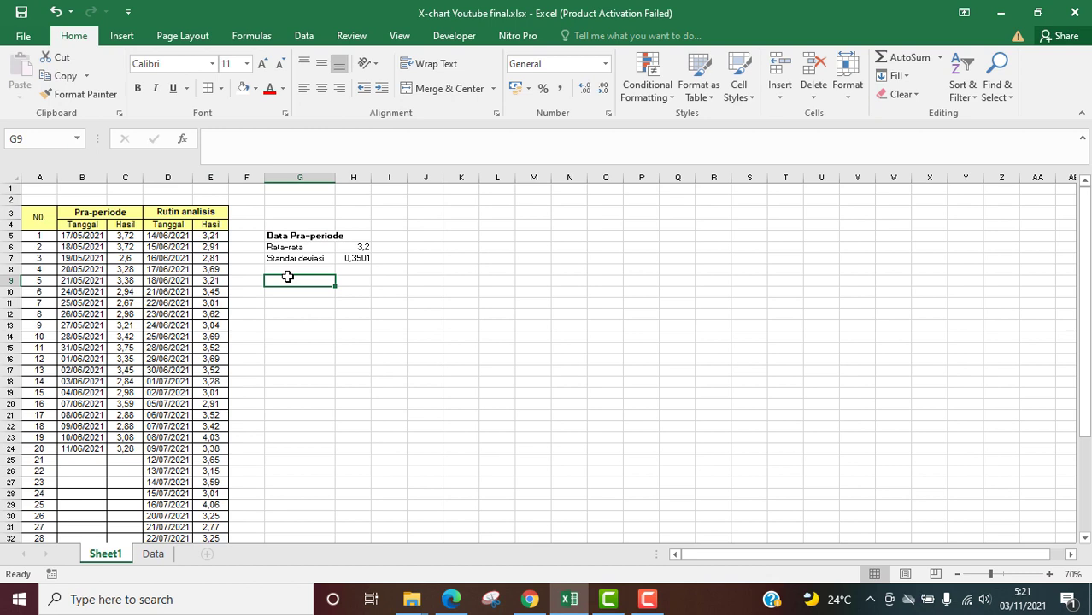
{"action": "type", "text": "Garis pusat"}
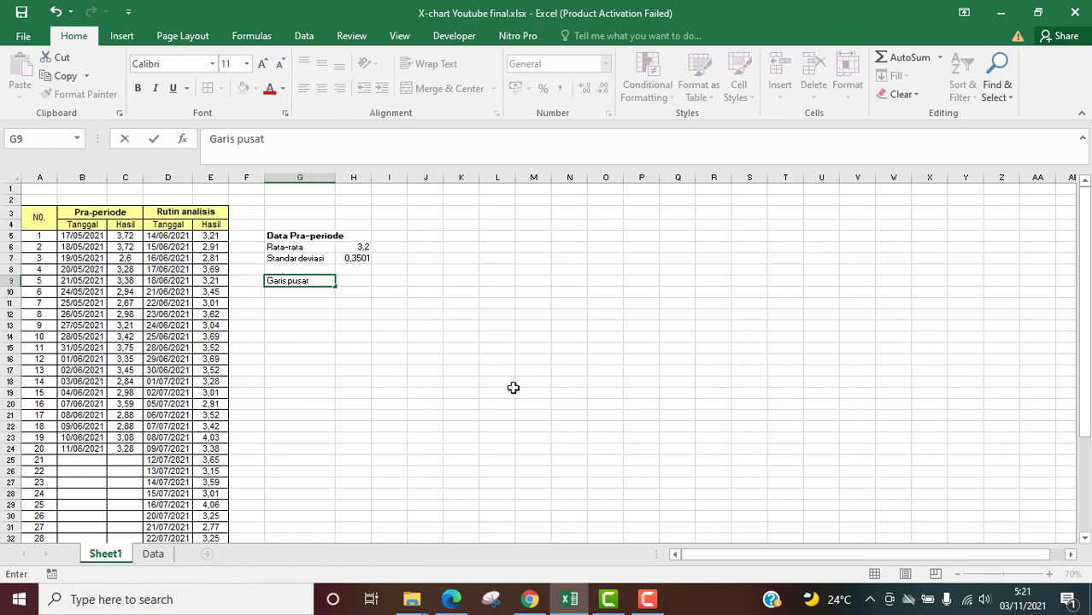
{"action": "left_click", "coordinate": [354, 281]}
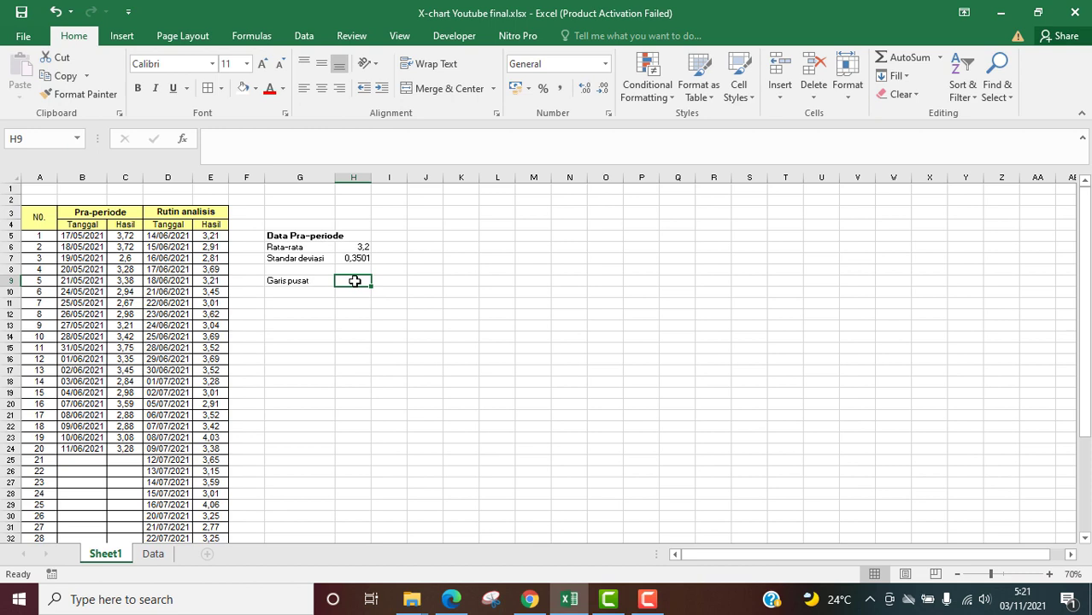
{"action": "type", "text": "="}
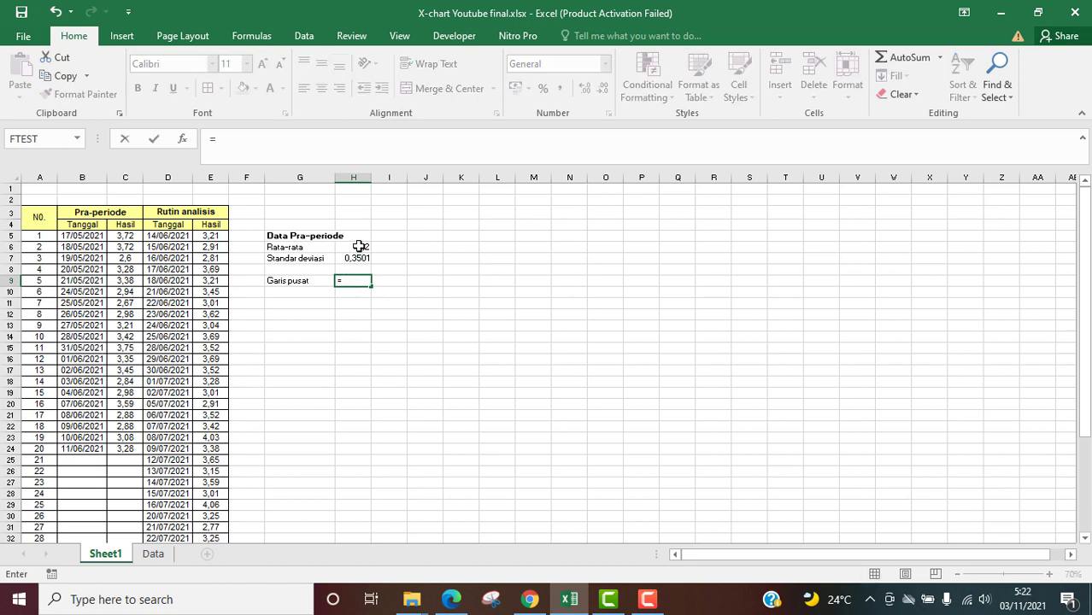
{"action": "left_click", "coordinate": [359, 246]}
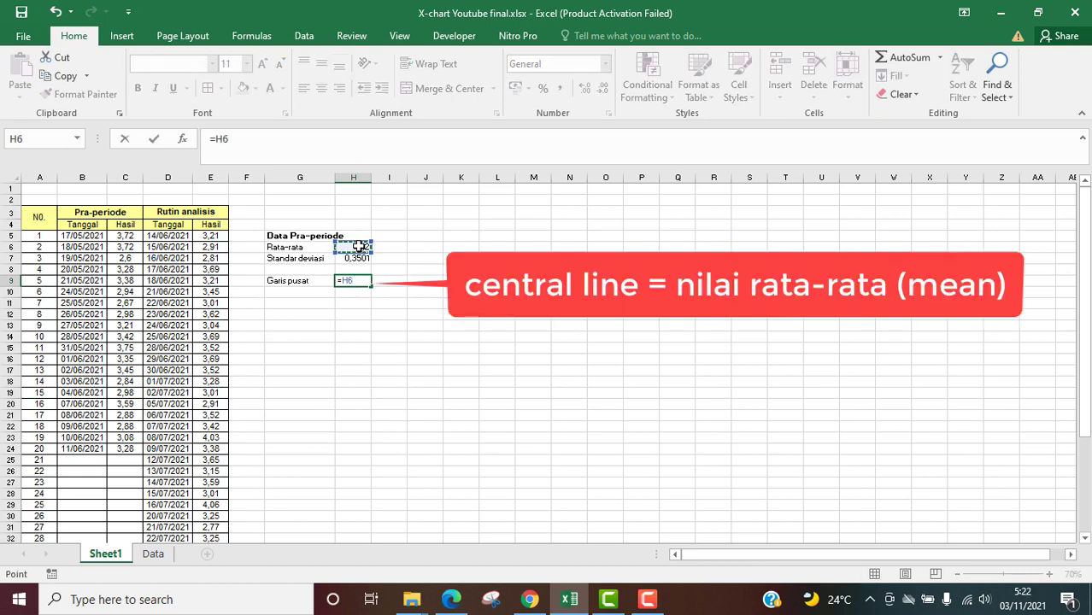
{"action": "key", "text": "Return"}
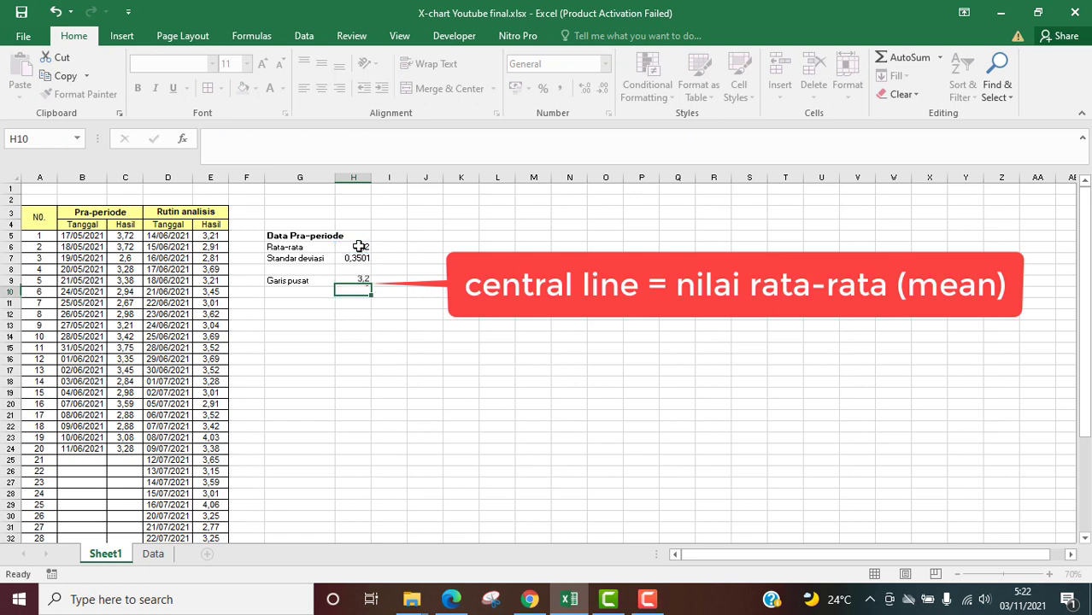
- Enter the label "Standar deviasi (SRW)" in G10 and widen column G to fit it
{"action": "left_click", "coordinate": [297, 289]}
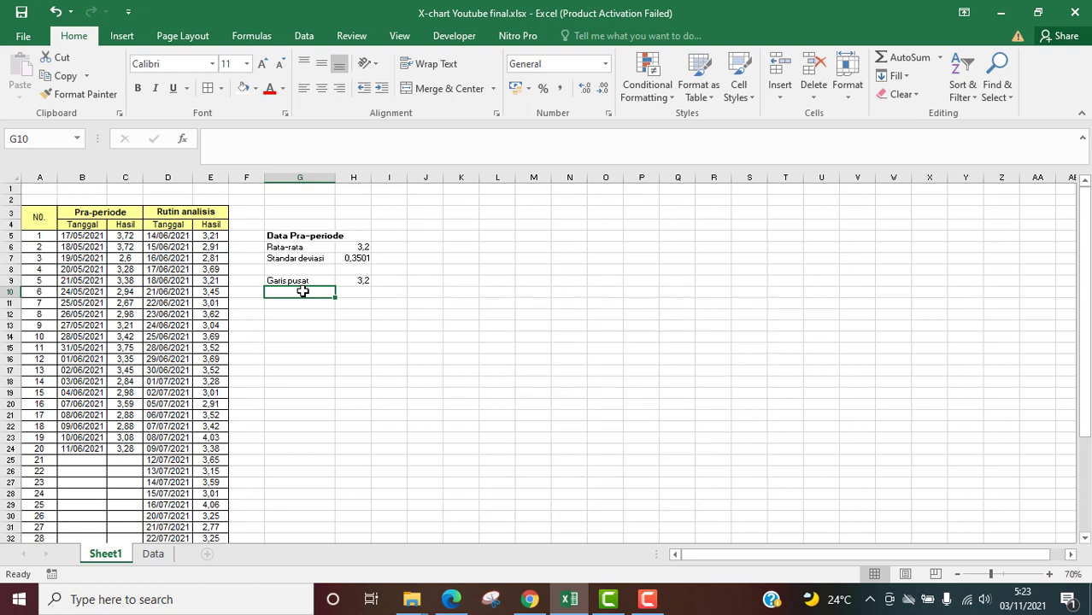
{"action": "type", "text": "Standar"}
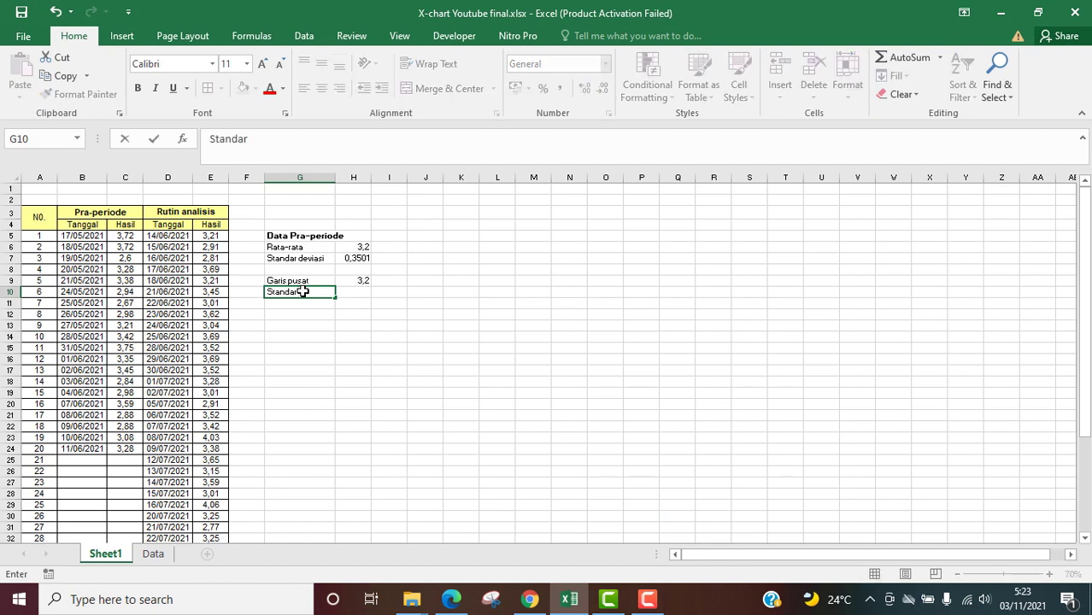
{"action": "type", "text": " deviasi (SRW)"}
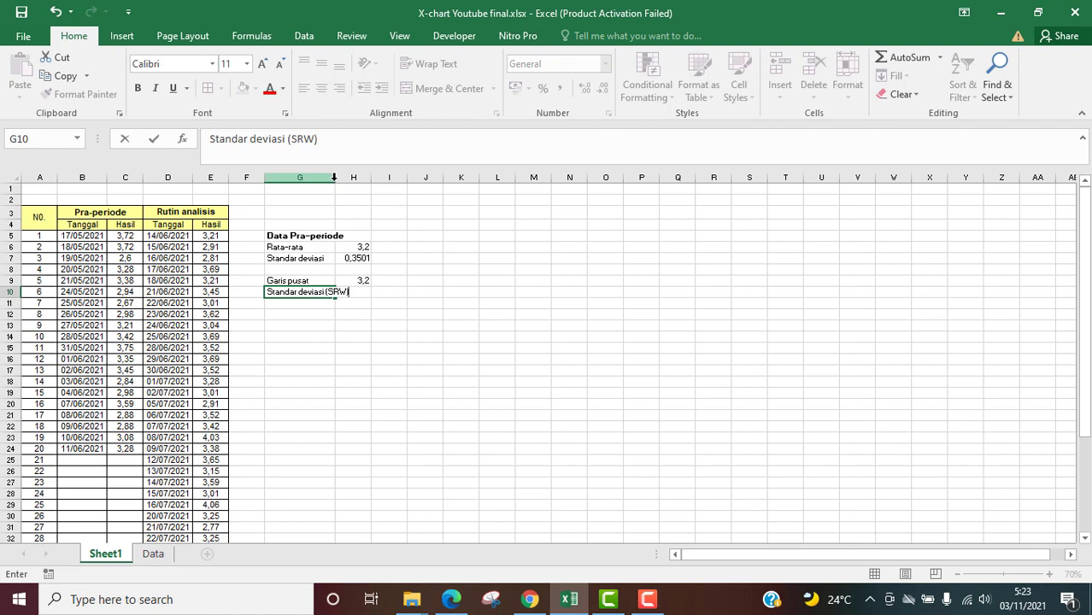
{"action": "left_click", "coordinate": [334, 177]}
{"action": "left_click_drag", "start_coordinate": [334, 177], "coordinate": [354, 178]}
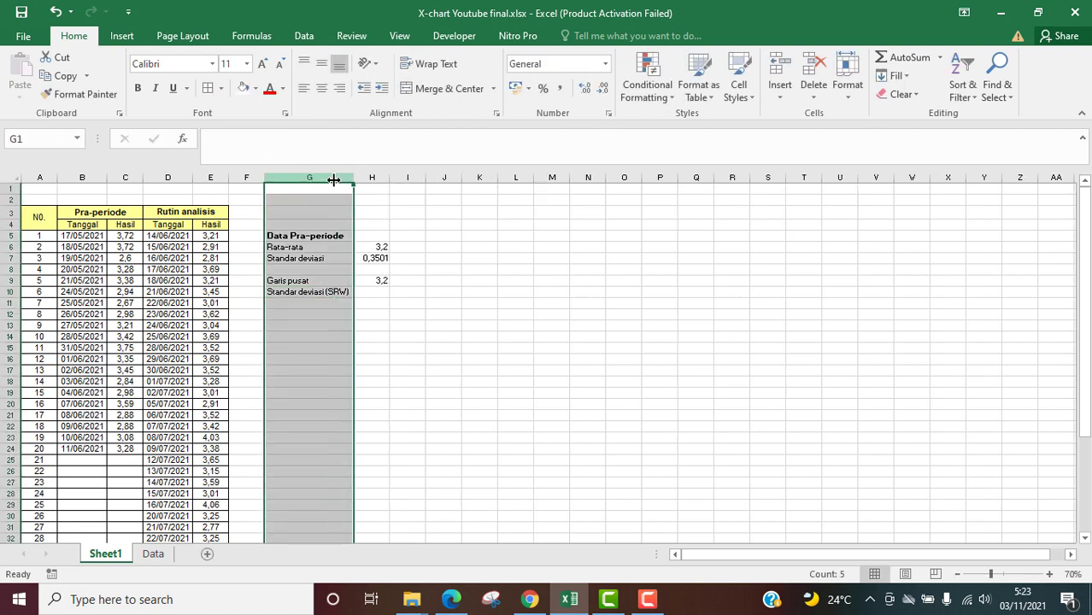
- Format the letter W in the G10 label "Standar deviasi (SRW)" as subscript
{"action": "left_click", "coordinate": [306, 292]}
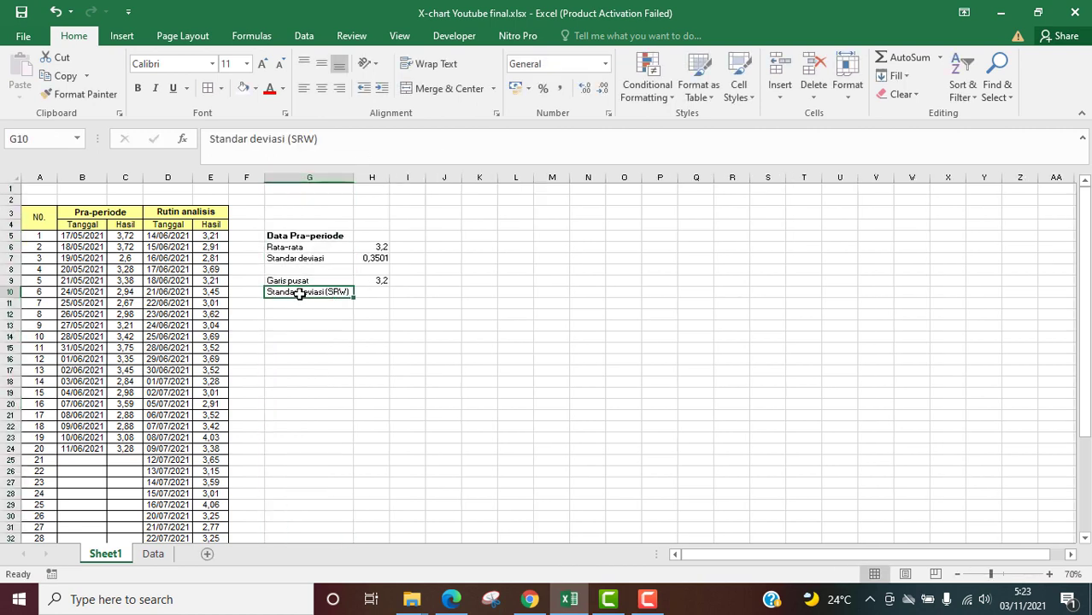
{"action": "left_click", "coordinate": [304, 139]}
{"action": "double_click", "coordinate": [304, 140]}
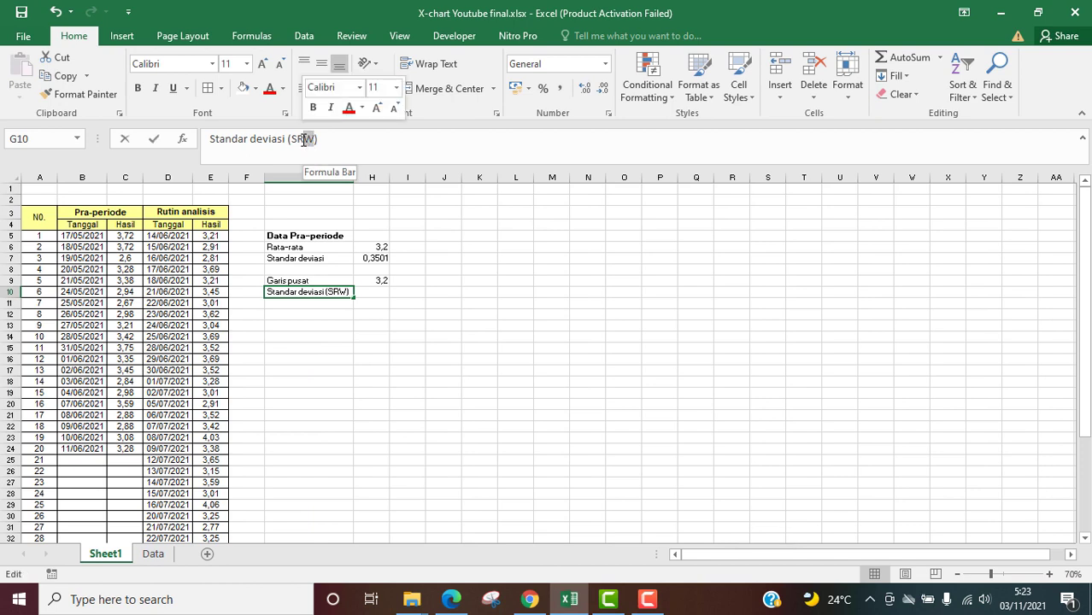
{"action": "right_click", "coordinate": [305, 139]}
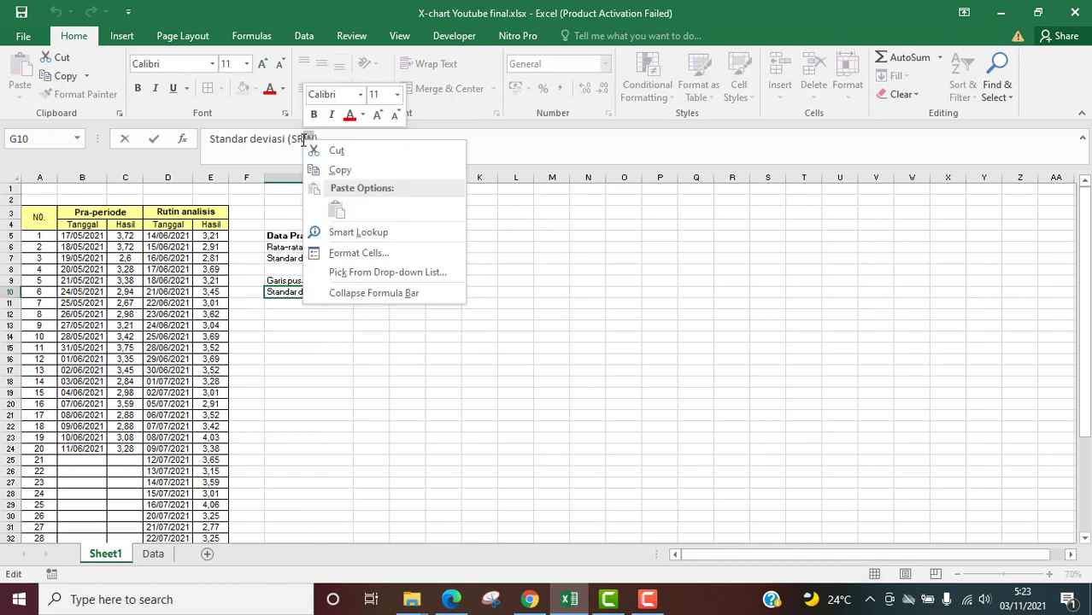
{"action": "left_click", "coordinate": [340, 255]}
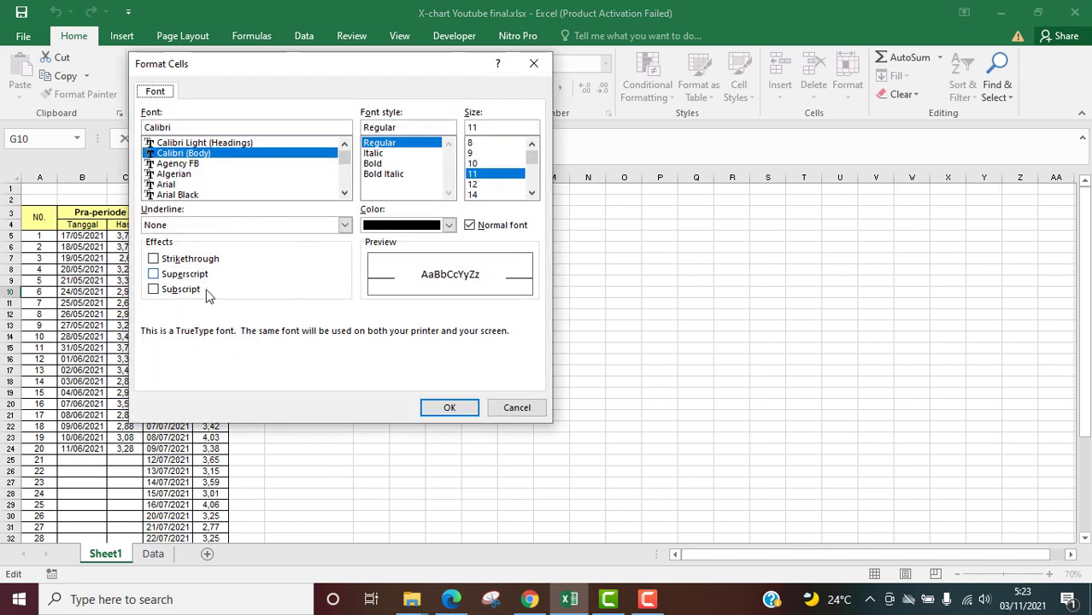
{"action": "left_click", "coordinate": [157, 291]}
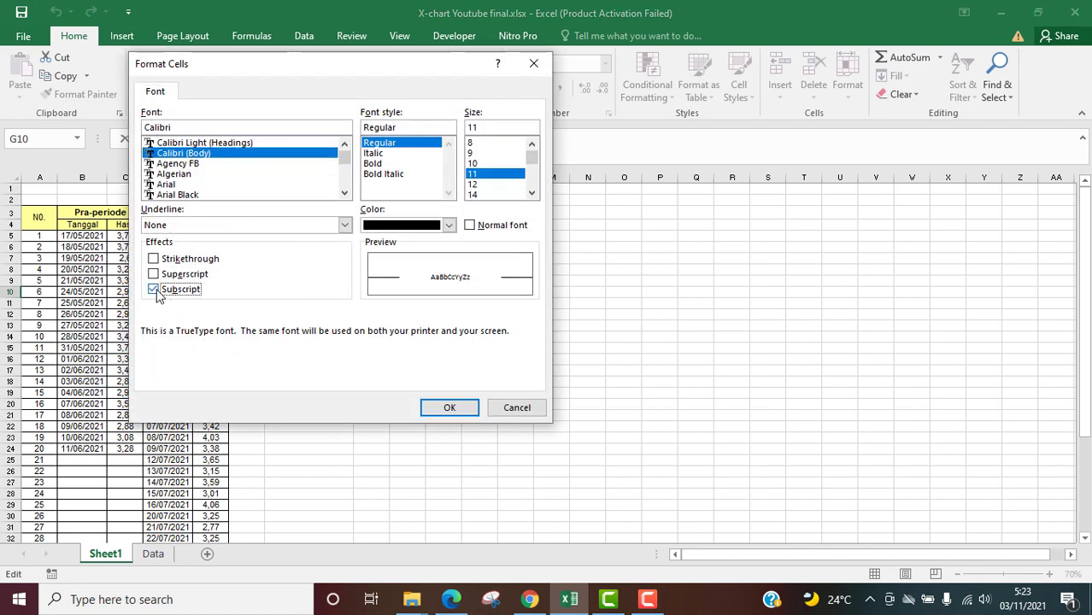
{"action": "left_click", "coordinate": [441, 411]}
{"action": "left_click_drag", "start_coordinate": [373, 370], "coordinate": [372, 362]}
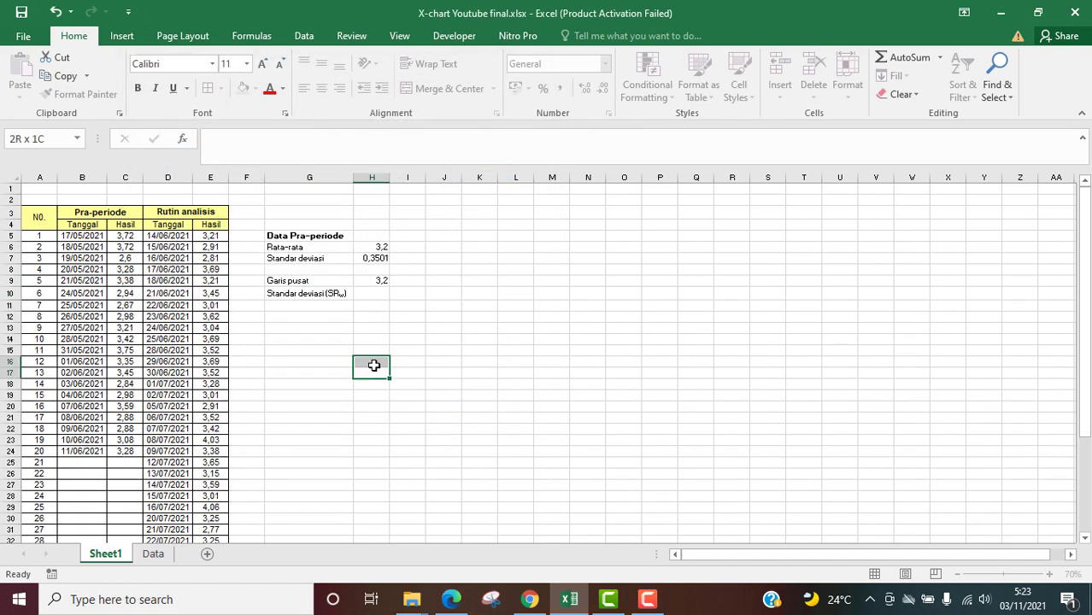
{"action": "left_click", "coordinate": [341, 293]}
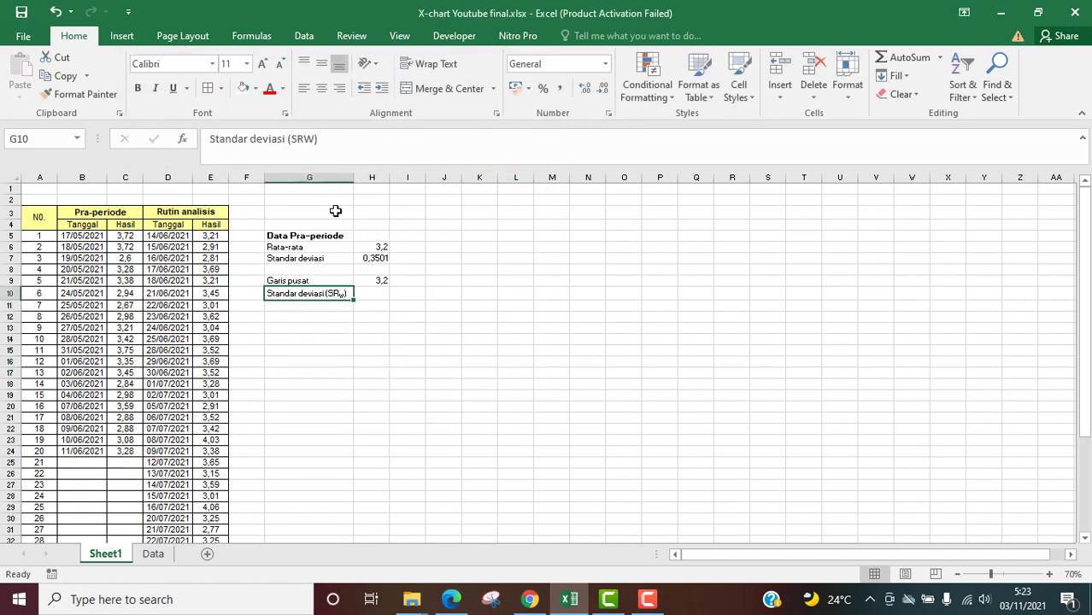
- Format the letters RW in the G10 label "Standar deviasi (SRW)" as subscript
{"action": "left_click_drag", "start_coordinate": [305, 138], "coordinate": [300, 138]}
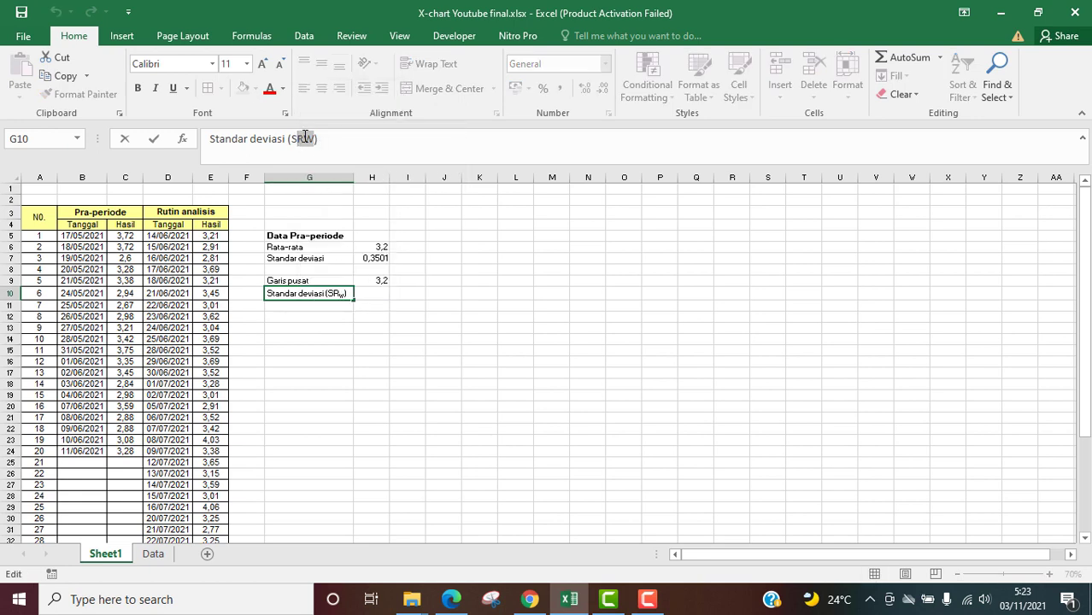
{"action": "right_click", "coordinate": [305, 137]}
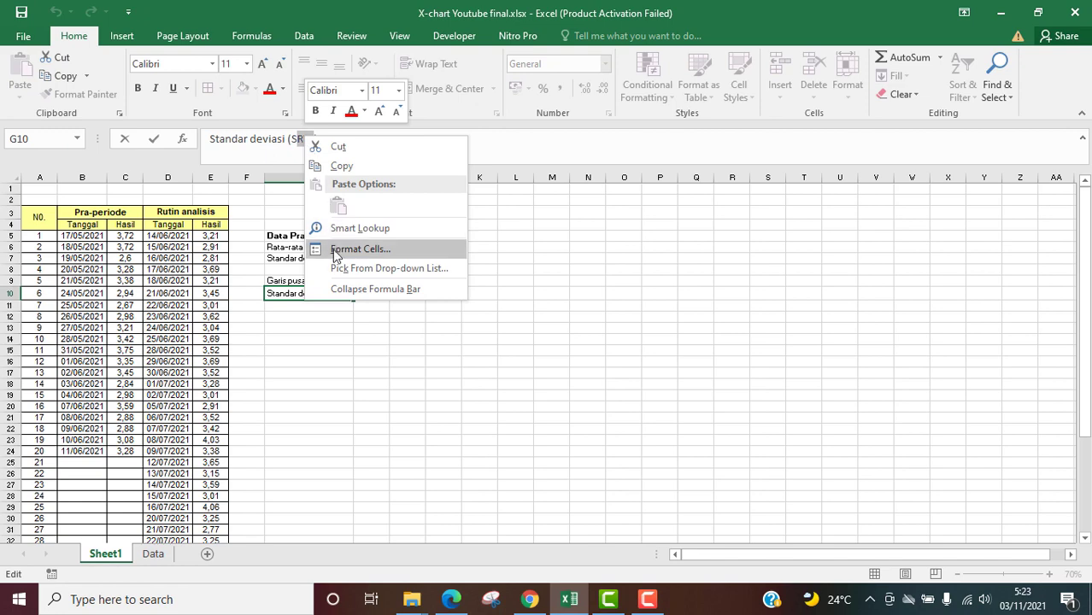
{"action": "left_click", "coordinate": [336, 252]}
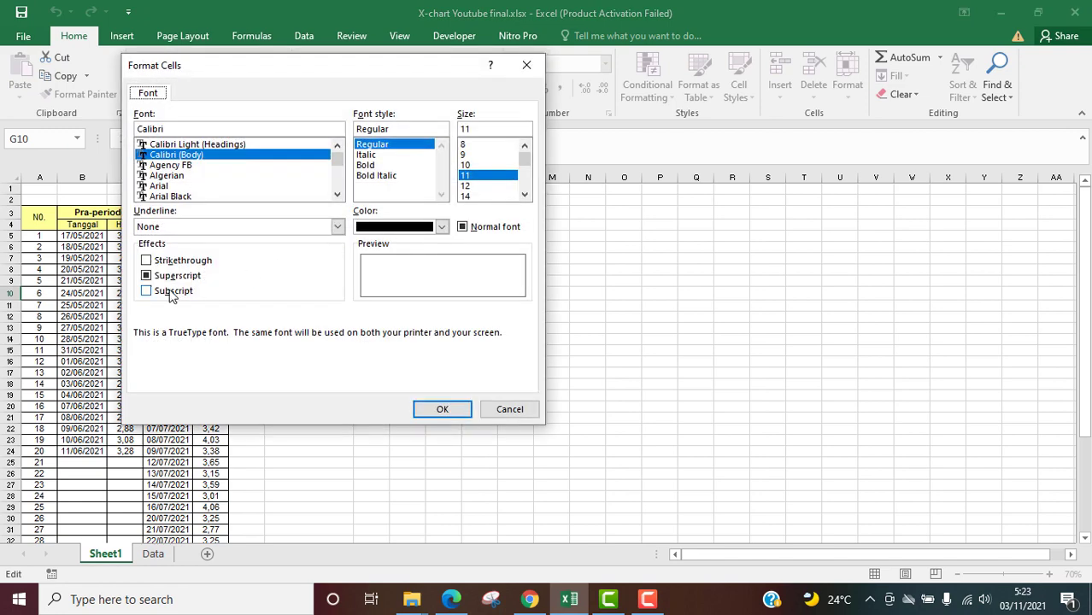
{"action": "left_click", "coordinate": [148, 291]}
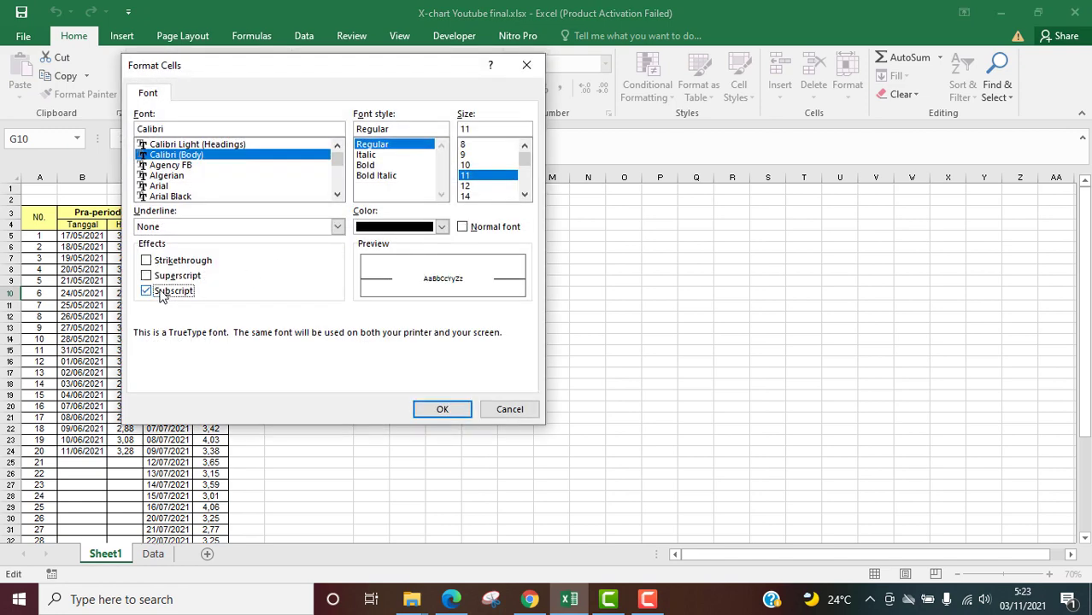
{"action": "left_click", "coordinate": [434, 410]}
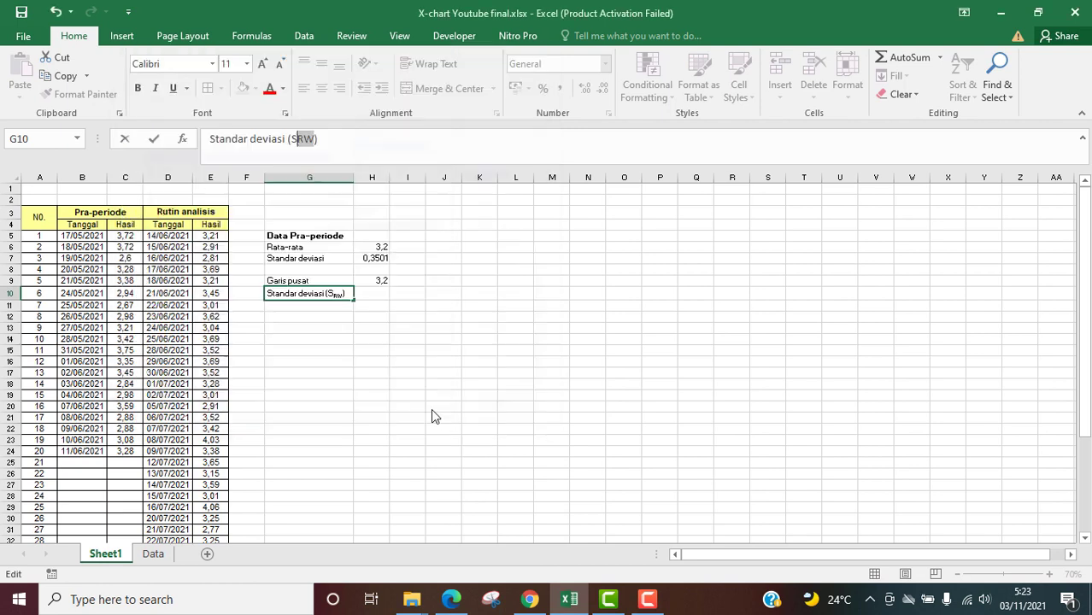
{"action": "left_click", "coordinate": [372, 369]}
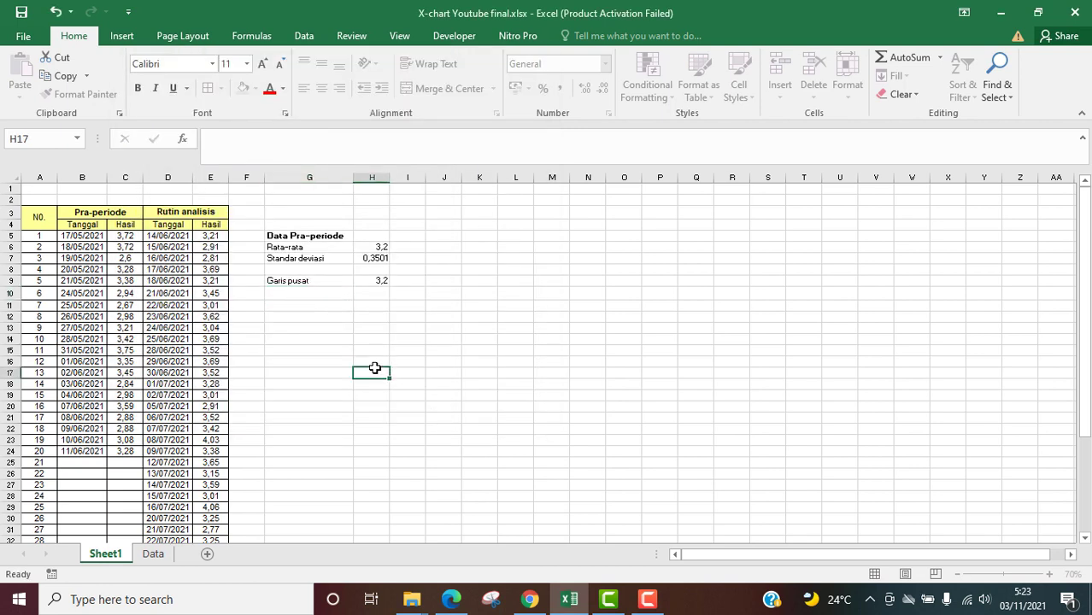
{"action": "left_click", "coordinate": [317, 295]}
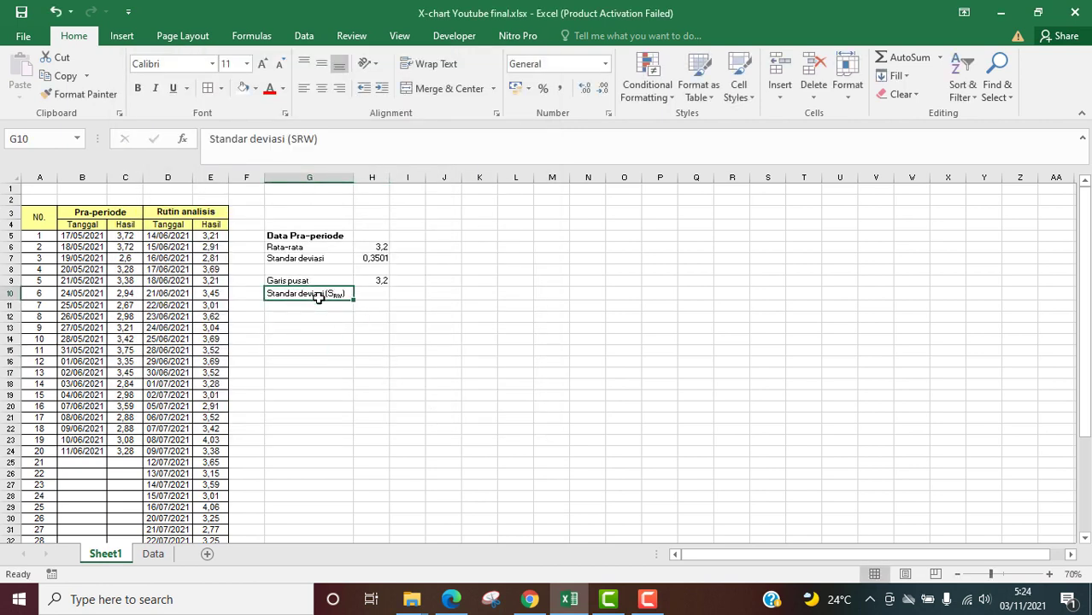
- Link H10 to the pra-periode standard deviation with the formula =H7
{"action": "left_click", "coordinate": [375, 293]}
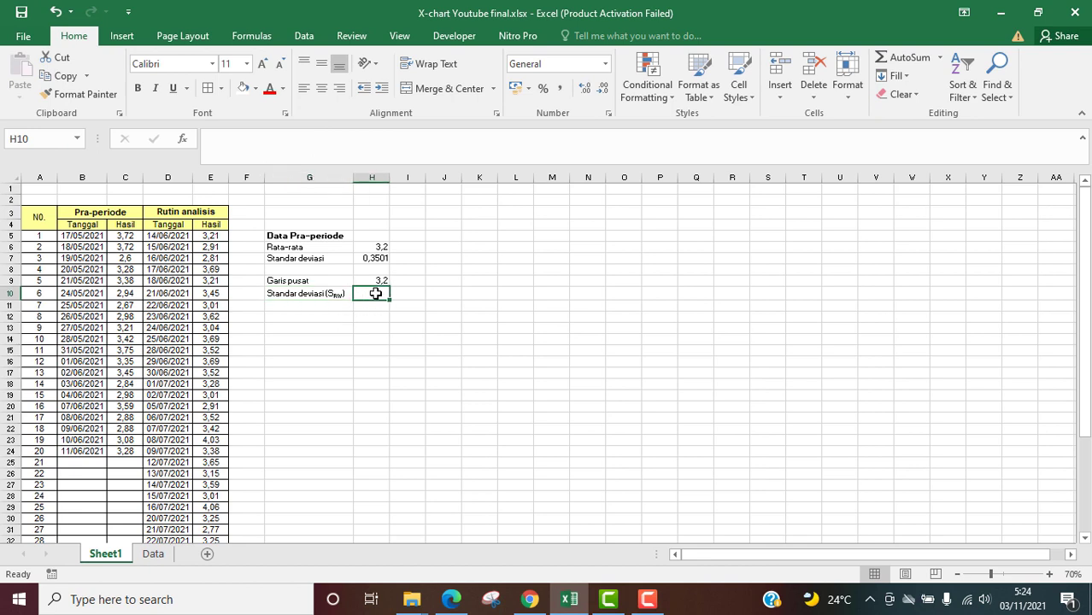
{"action": "type", "text": "="}
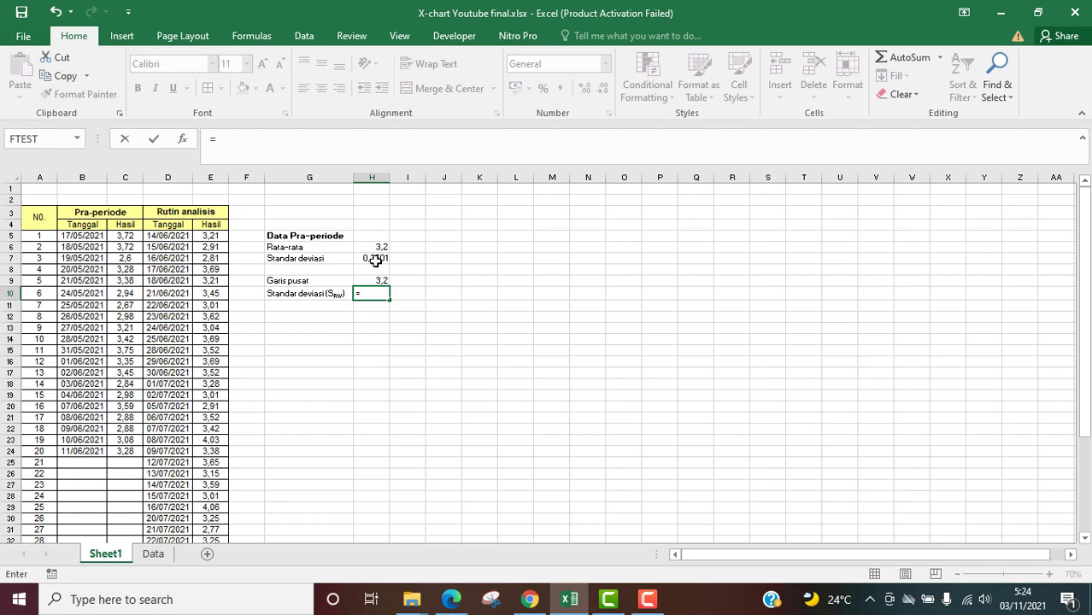
{"action": "left_click", "coordinate": [376, 260]}
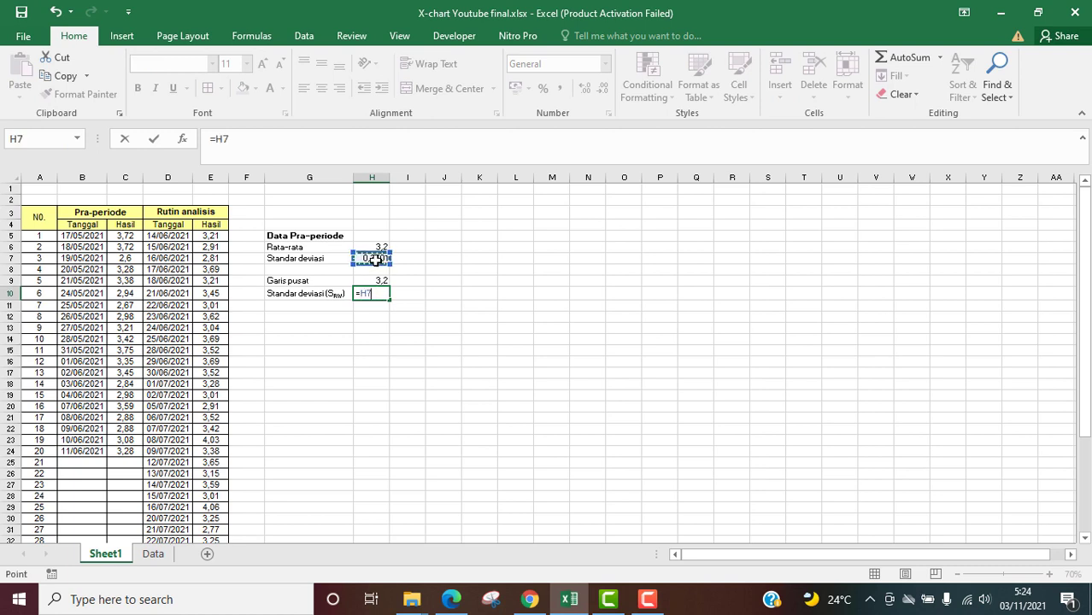
{"action": "key", "text": "Return"}
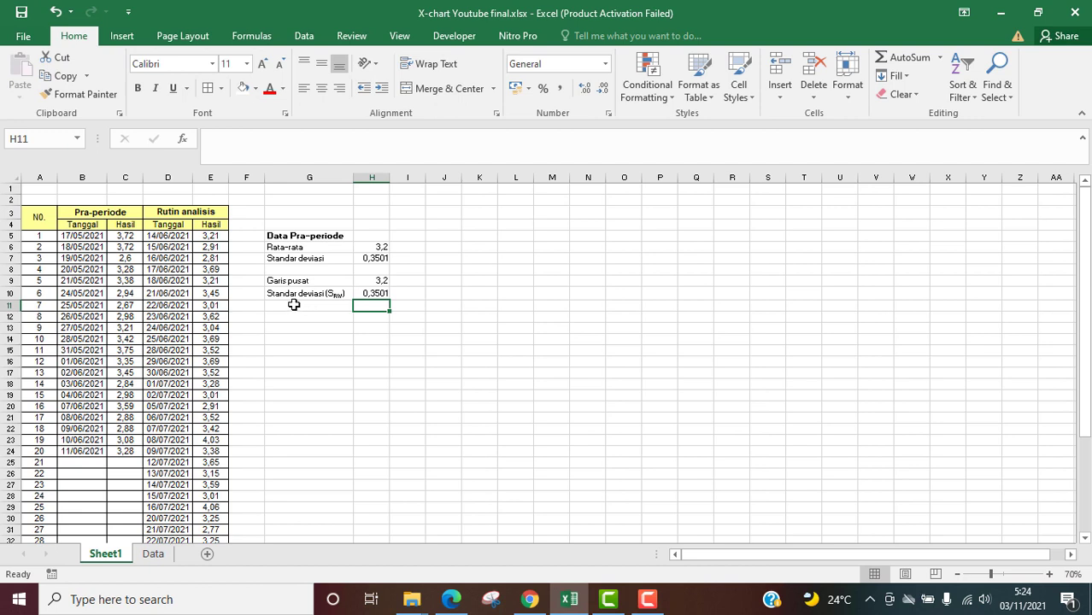
- Enter the label "Batas Tindakan Atas (UCL)" in G11
{"action": "left_click", "coordinate": [293, 304]}
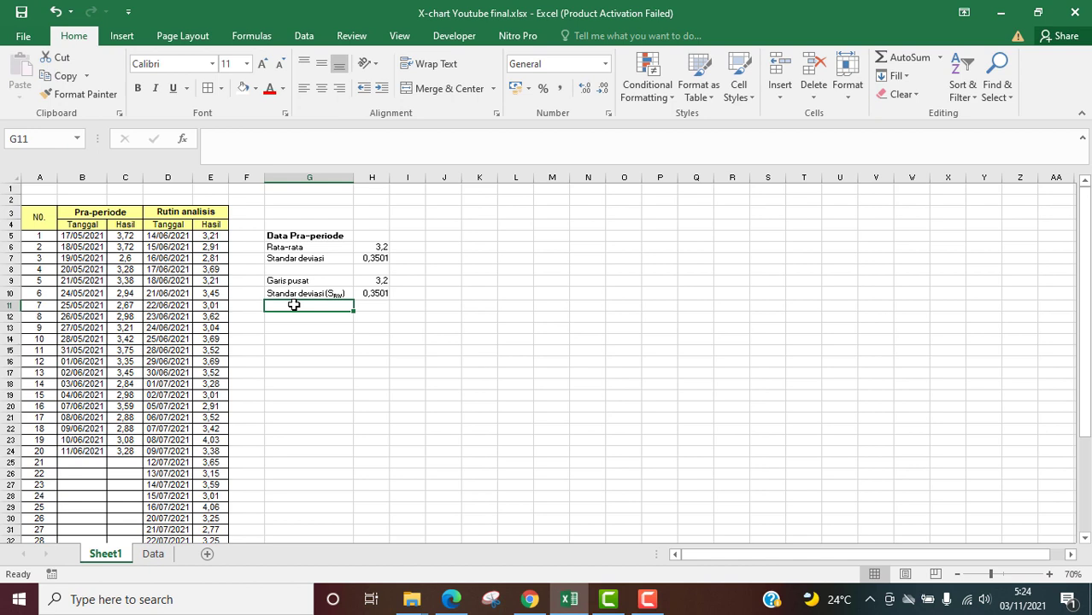
{"action": "type", "text": "Batas"}
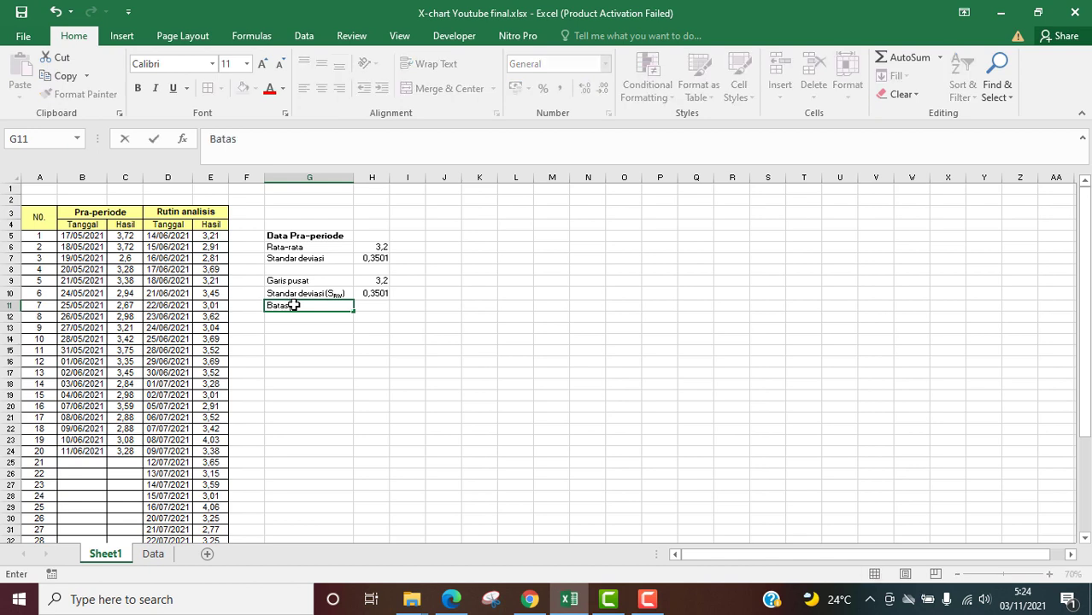
{"action": "type", "text": " P"}
{"action": "key", "text": "BackSpace"}
{"action": "type", "text": "Tindakan Atas"}
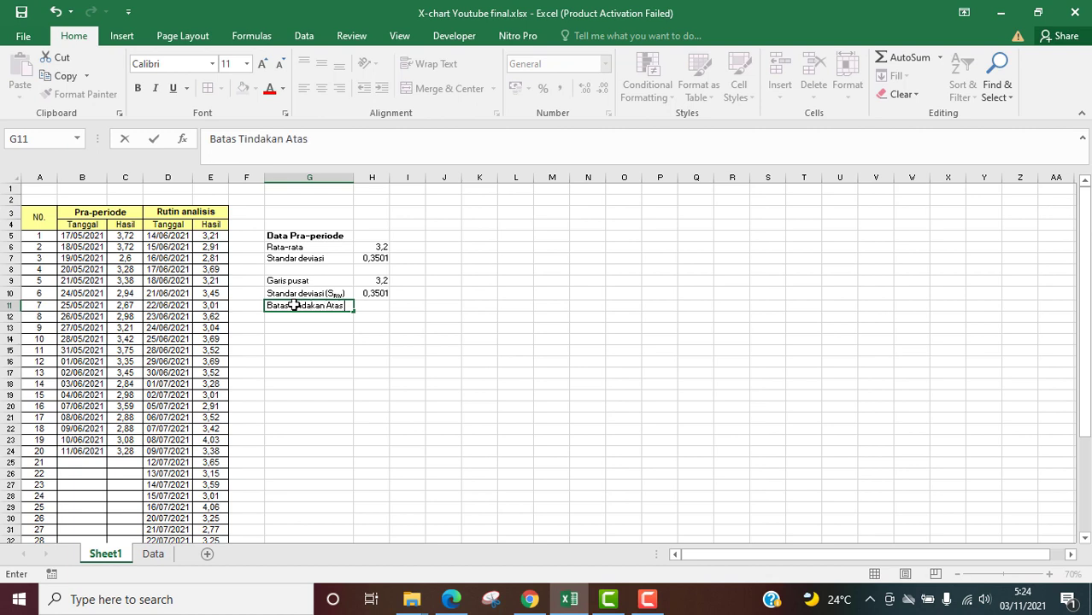
{"action": "type", "text": " (UCL)"}
{"action": "key", "text": "Return"}
- Enter the labels "Batas Peringatan Atas (UWL)" in G12 and "Batas Peringatan Bawah (LWL)" in G13
{"action": "type", "text": "Batas "}
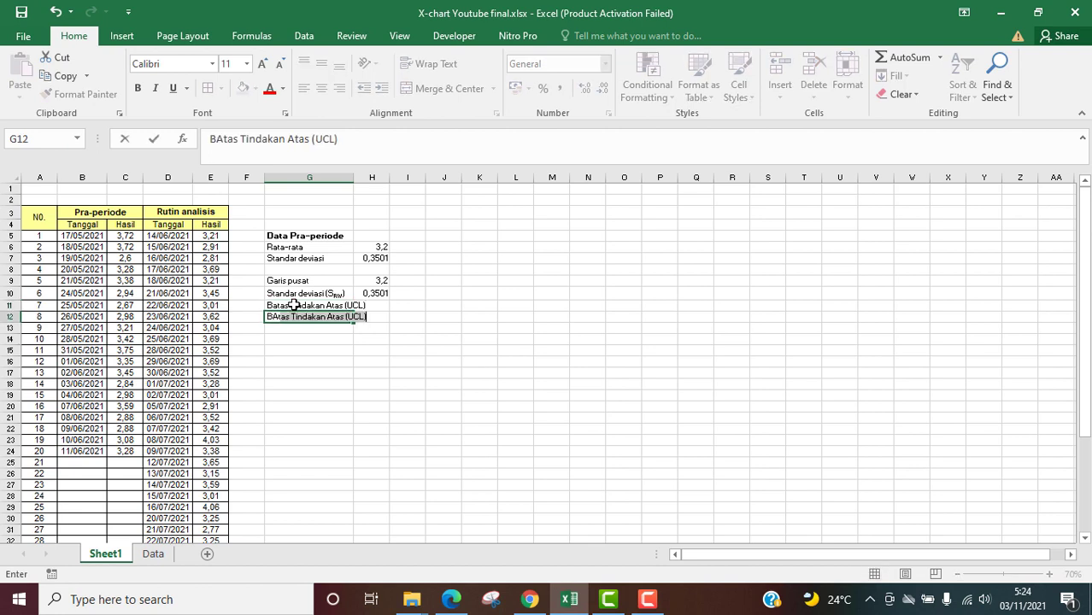
{"action": "type", "text": "Peringa"}
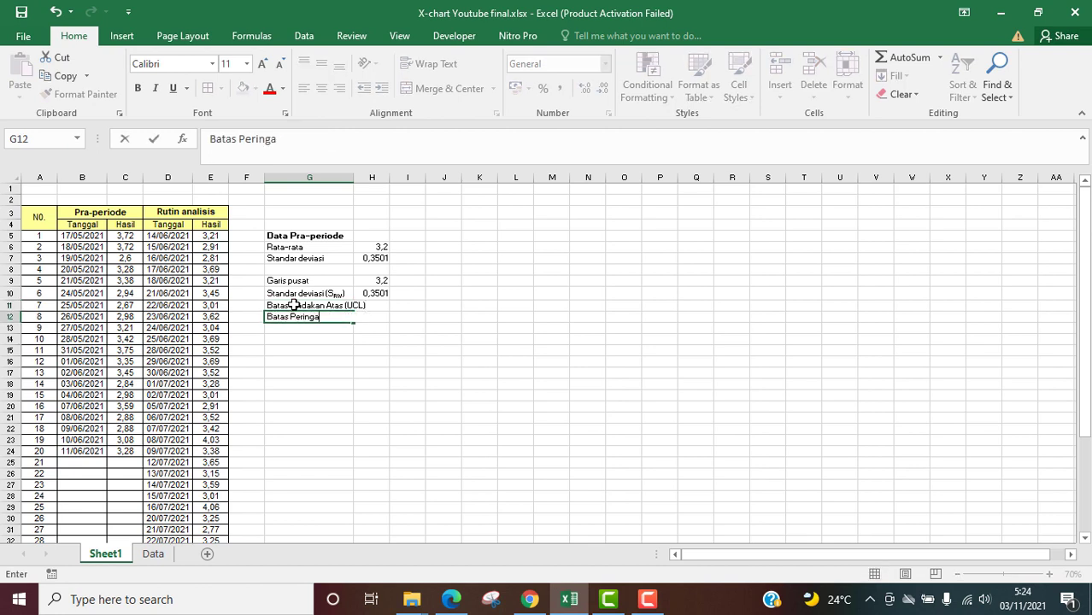
{"action": "type", "text": "tan Atas (UWL)"}
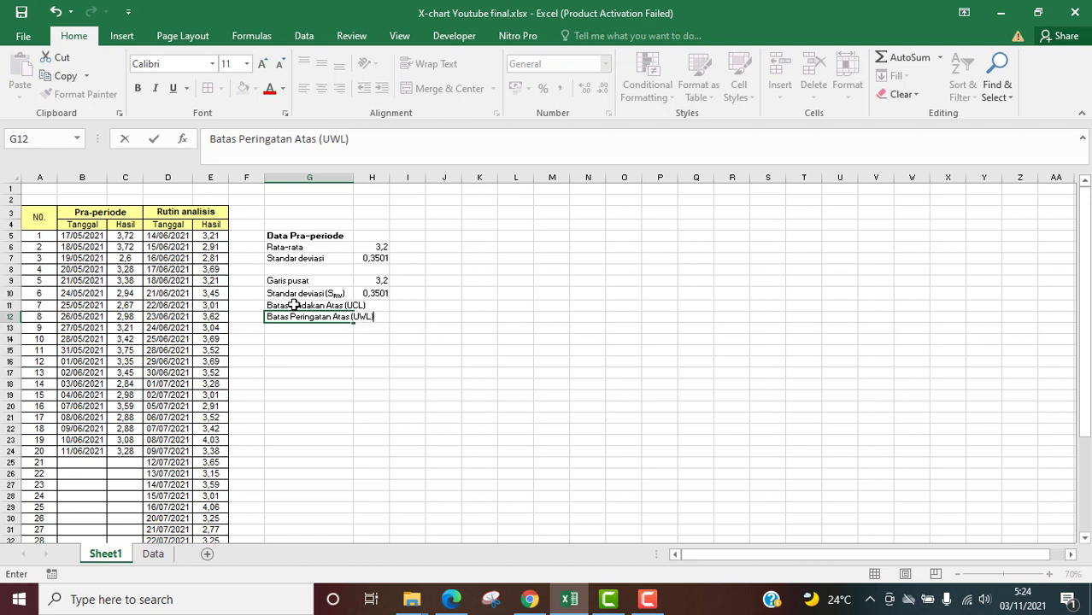
{"action": "key", "text": "Return"}
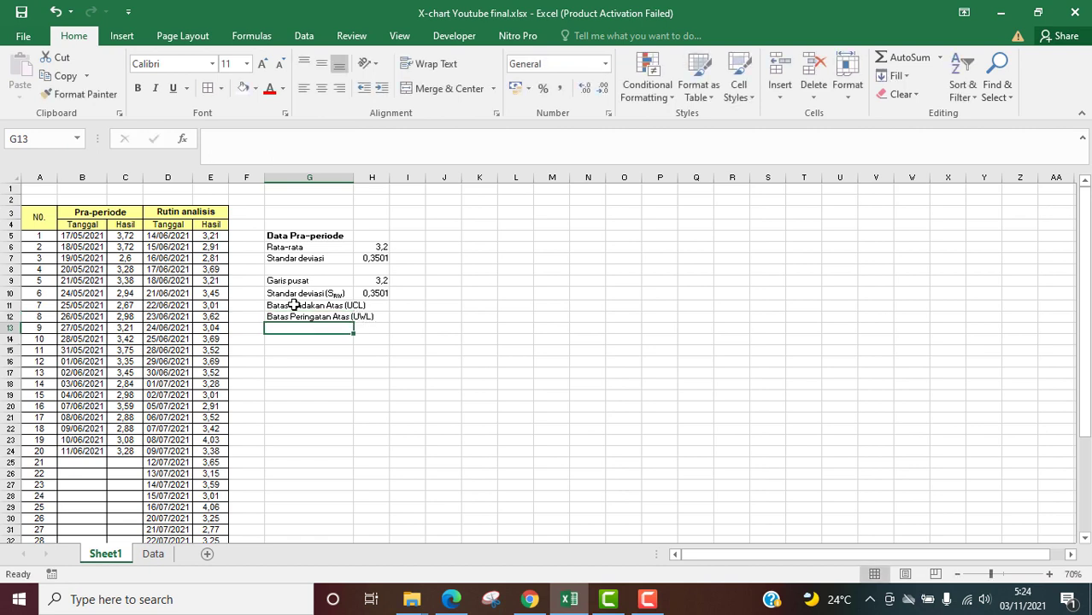
{"action": "type", "text": "Batas Pering"}
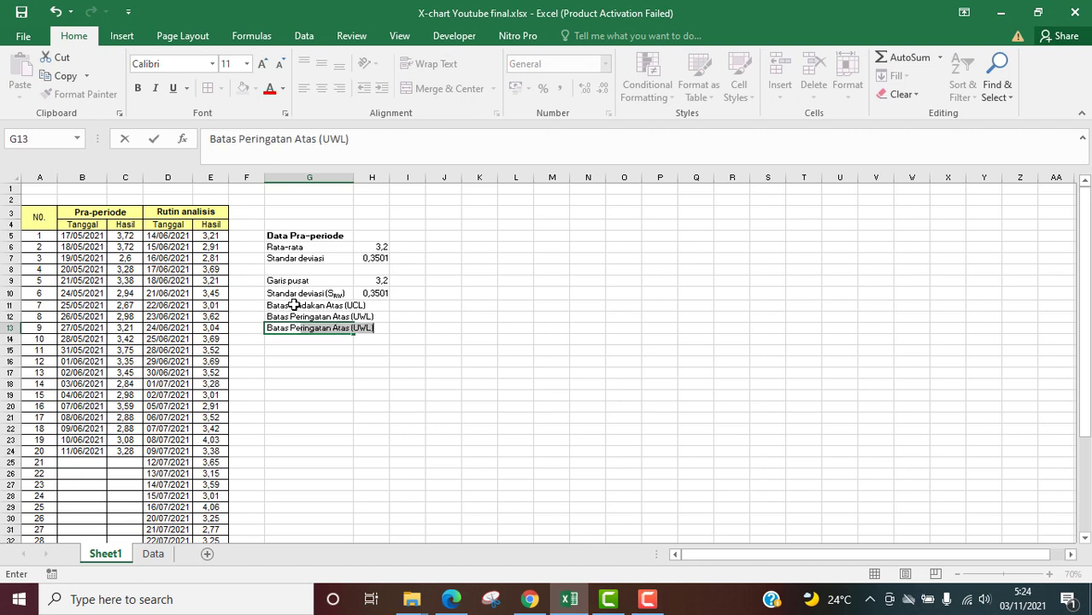
{"action": "type", "text": "atan B"}
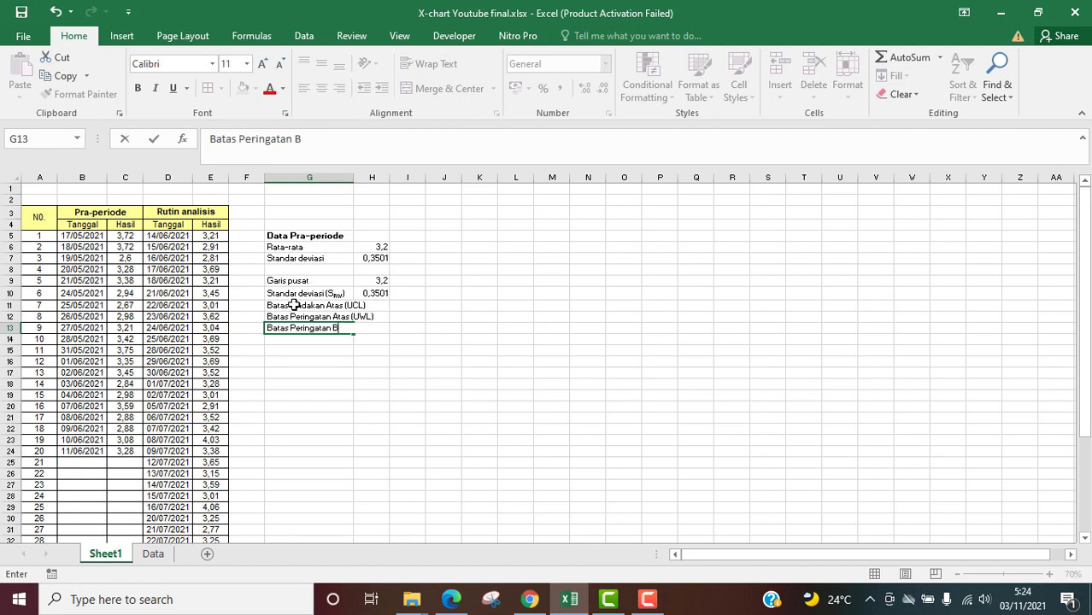
{"action": "type", "text": "awah (LWL)"}
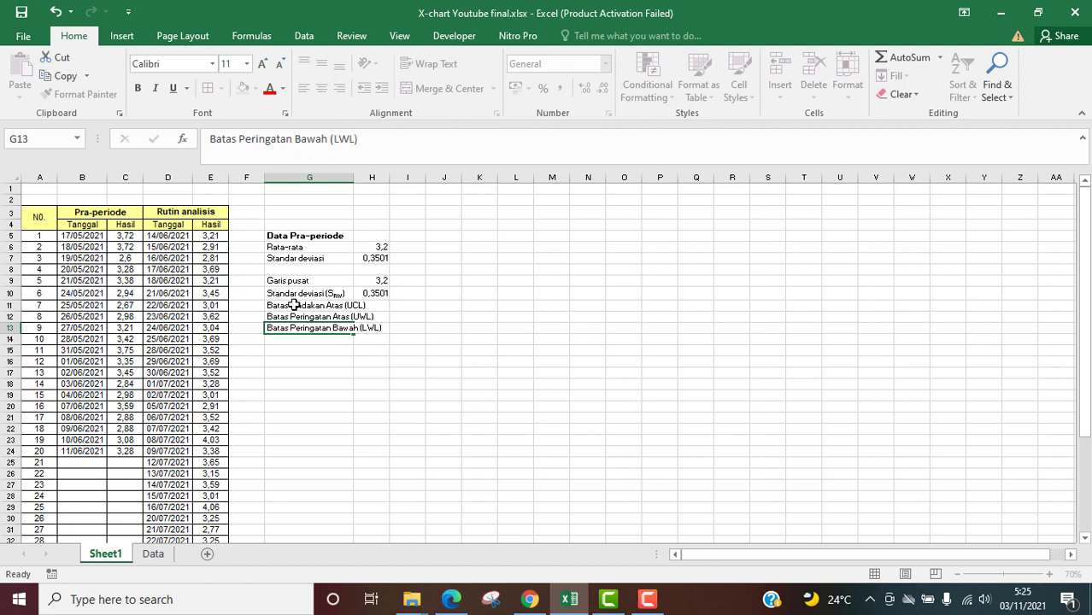
{"action": "key", "text": "Return"}
- Enter the label "Batas Tindakan Bawah (LCL)" in G14 and widen column G to fit the labels
{"action": "type", "text": "B"}
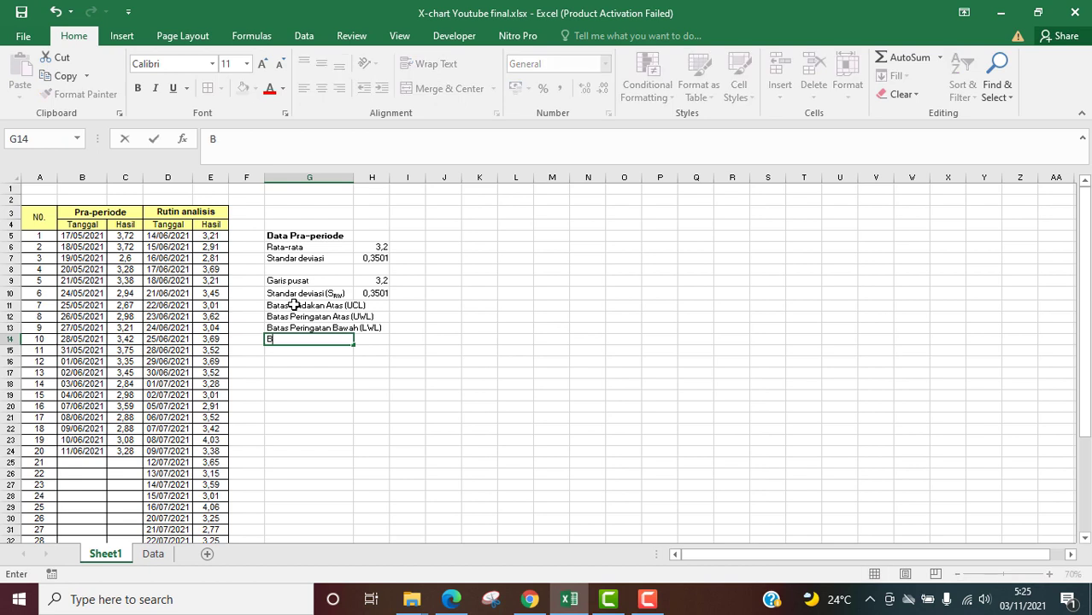
{"action": "type", "text": "atas Tindakan Ba"}
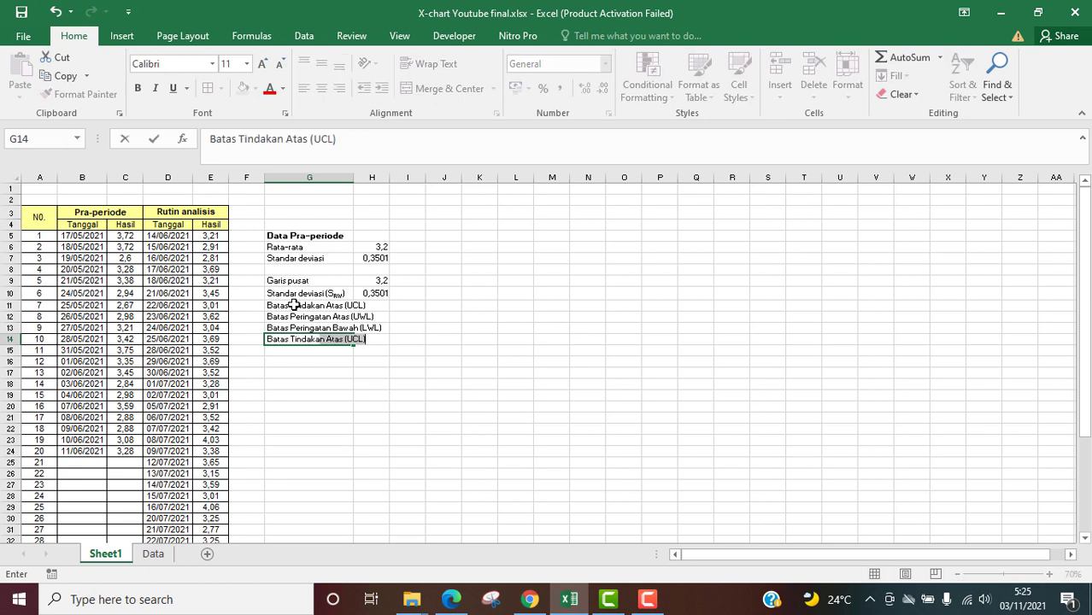
{"action": "type", "text": "wah"}
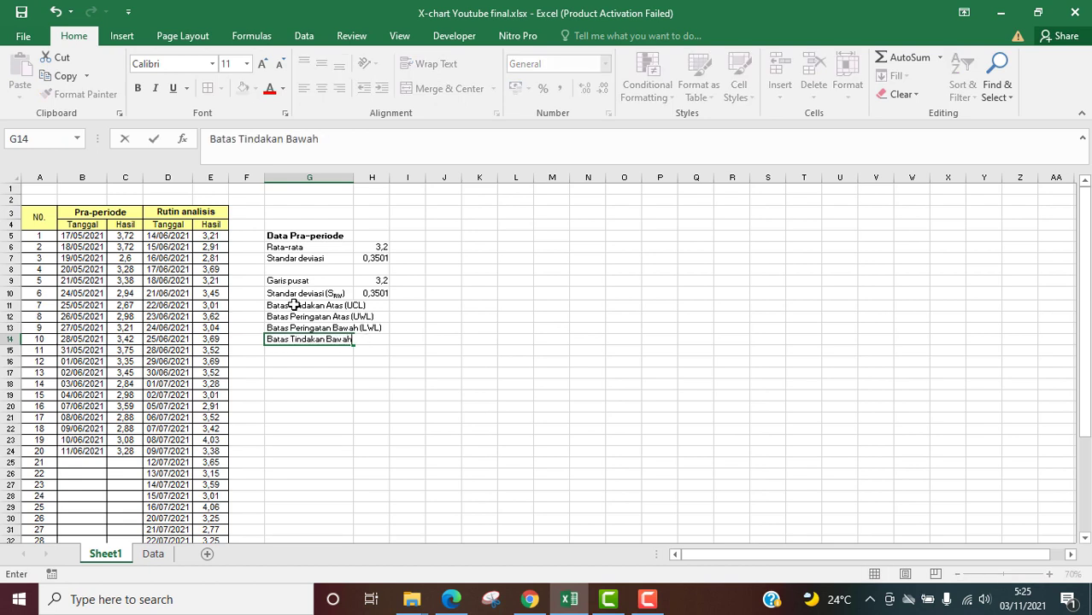
{"action": "type", "text": " (LCL)"}
{"action": "key", "text": "Return"}
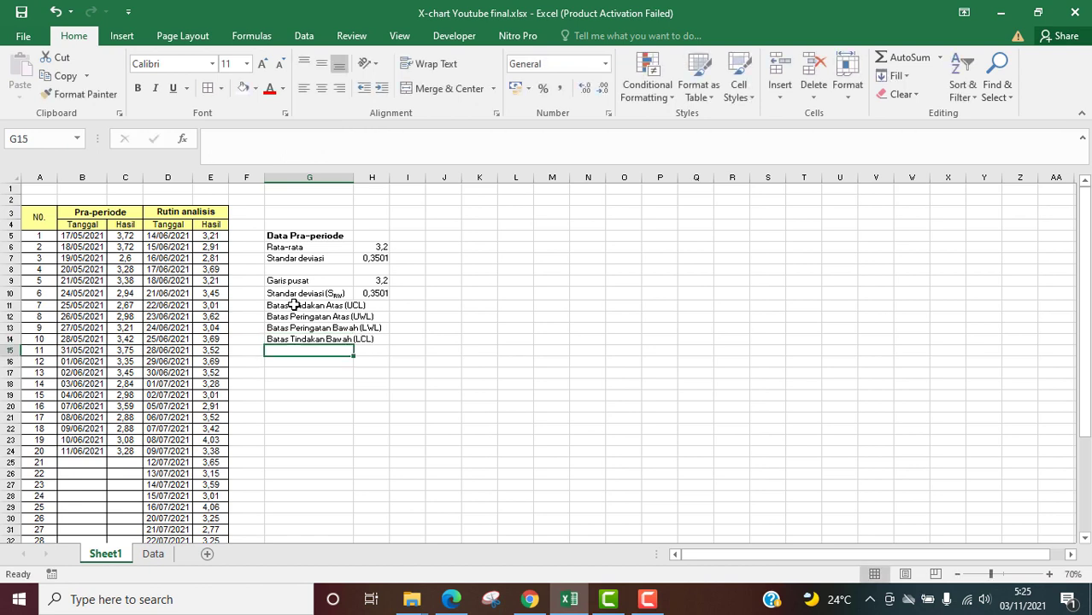
{"action": "left_click_drag", "start_coordinate": [354, 182], "coordinate": [388, 179]}
- Extend the G9 label to read "Garis pusat/Central Line"
{"action": "left_click", "coordinate": [296, 281]}
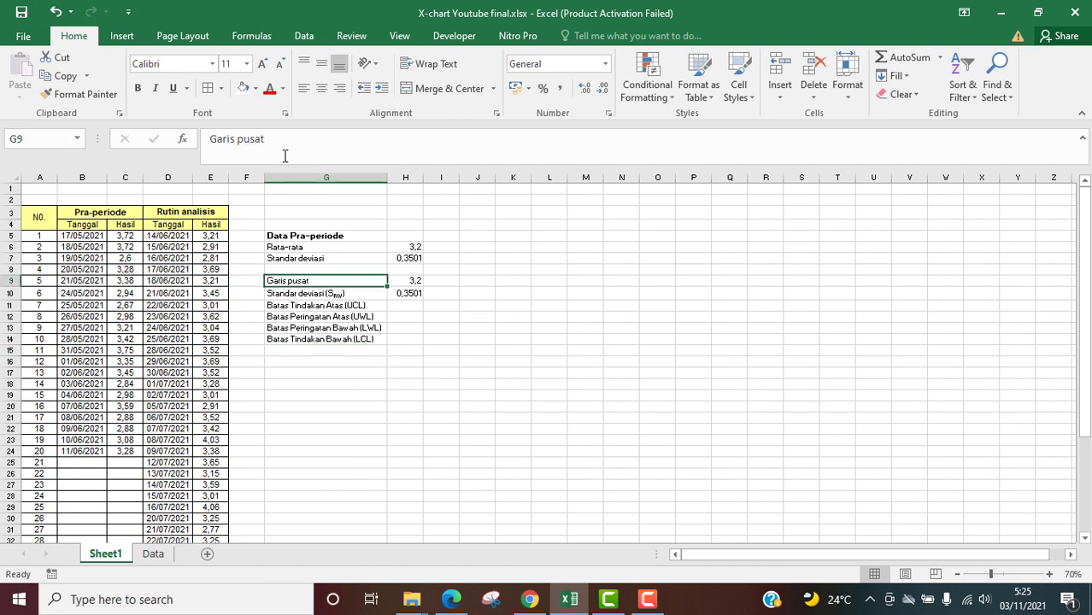
{"action": "left_click", "coordinate": [279, 144]}
{"action": "type", "text": "/"}
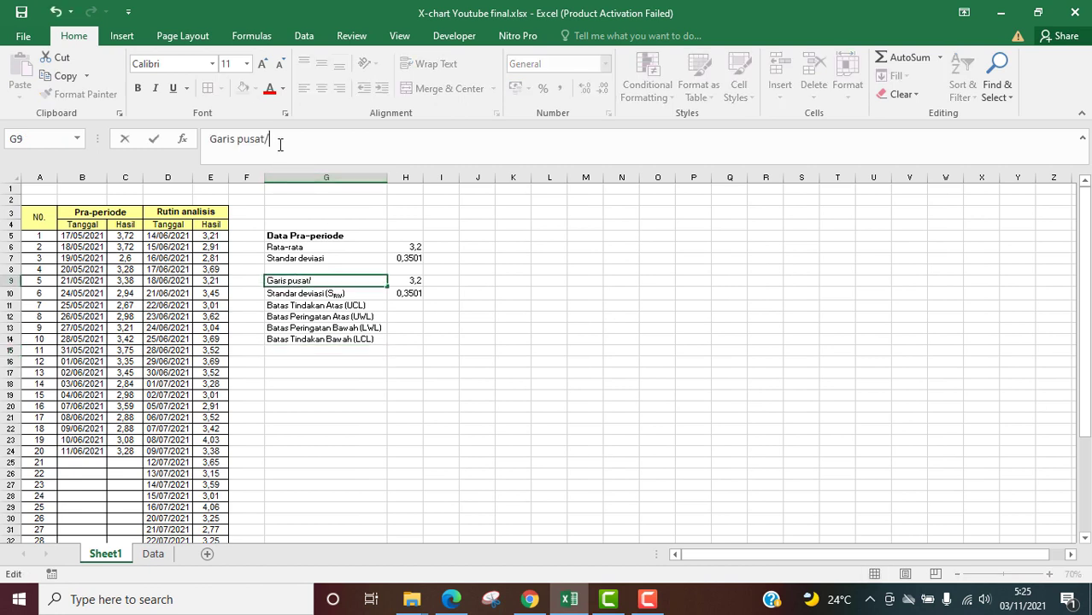
{"action": "type", "text": "Central Line"}
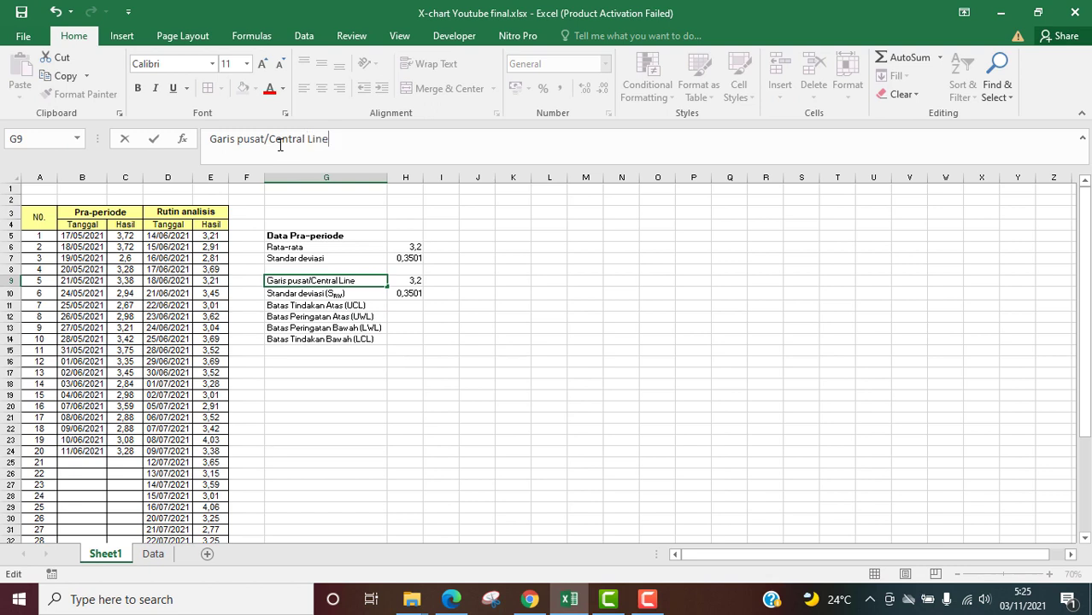
{"action": "key", "text": "Return"}
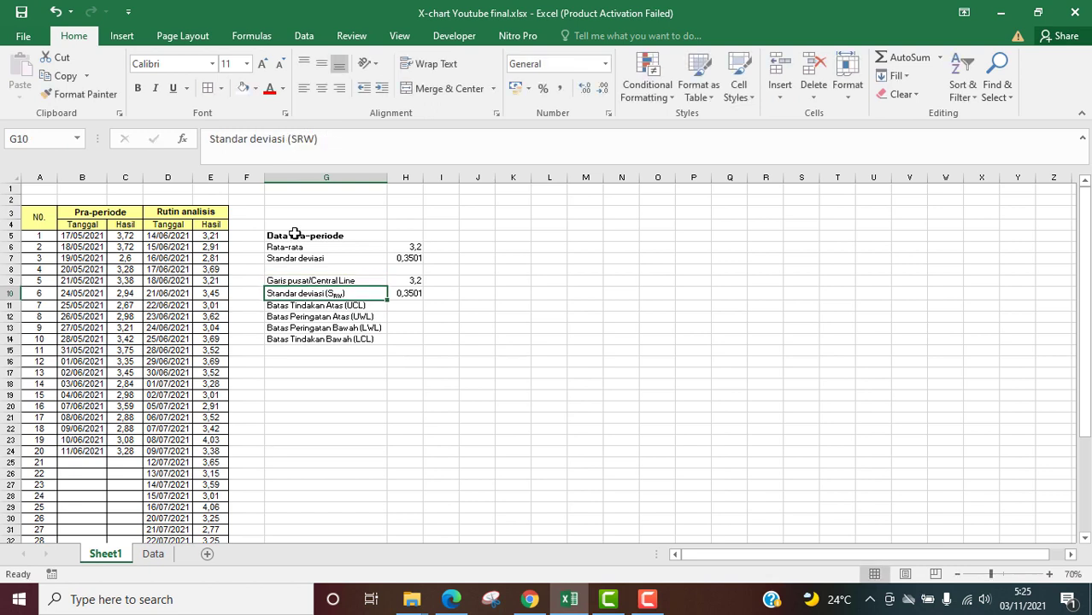
- Make the central line and standard deviation labels in G9:G10 bold
{"action": "left_click_drag", "start_coordinate": [301, 282], "coordinate": [308, 293]}
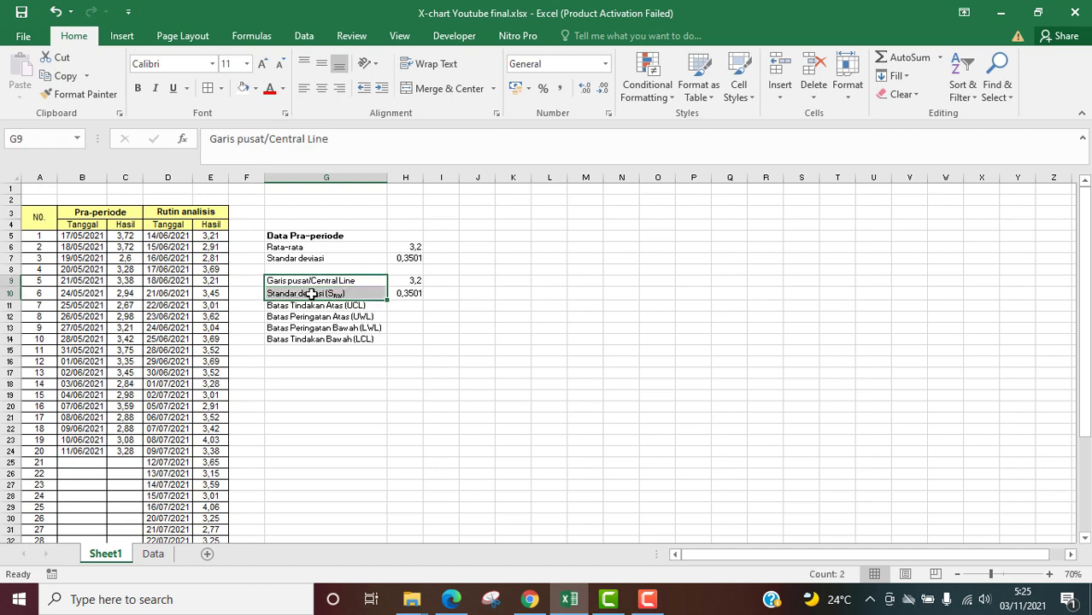
{"action": "left_click", "coordinate": [137, 88]}
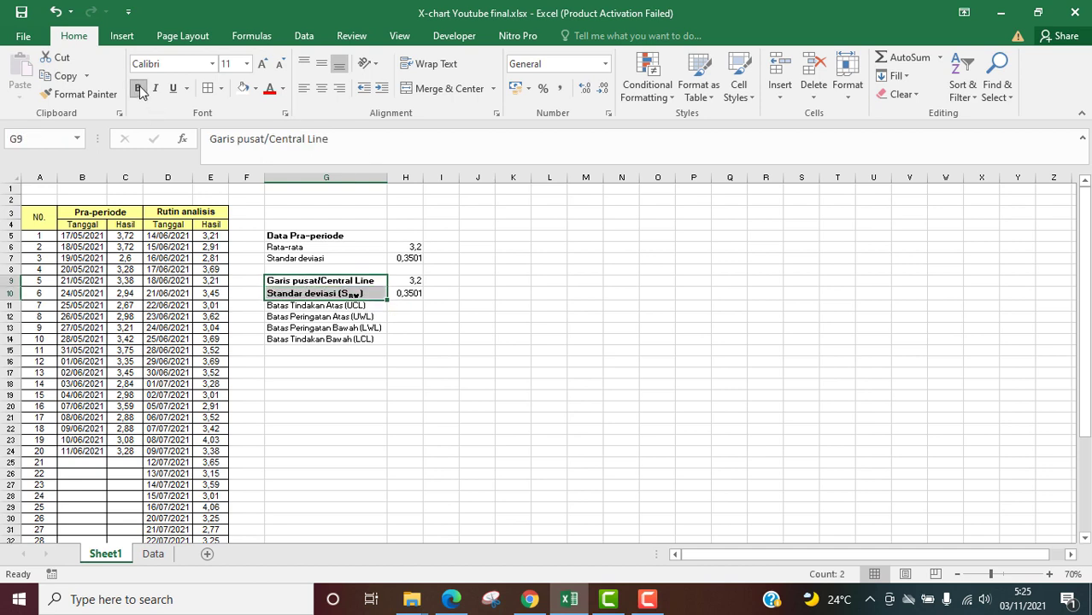
{"action": "left_click", "coordinate": [512, 293]}
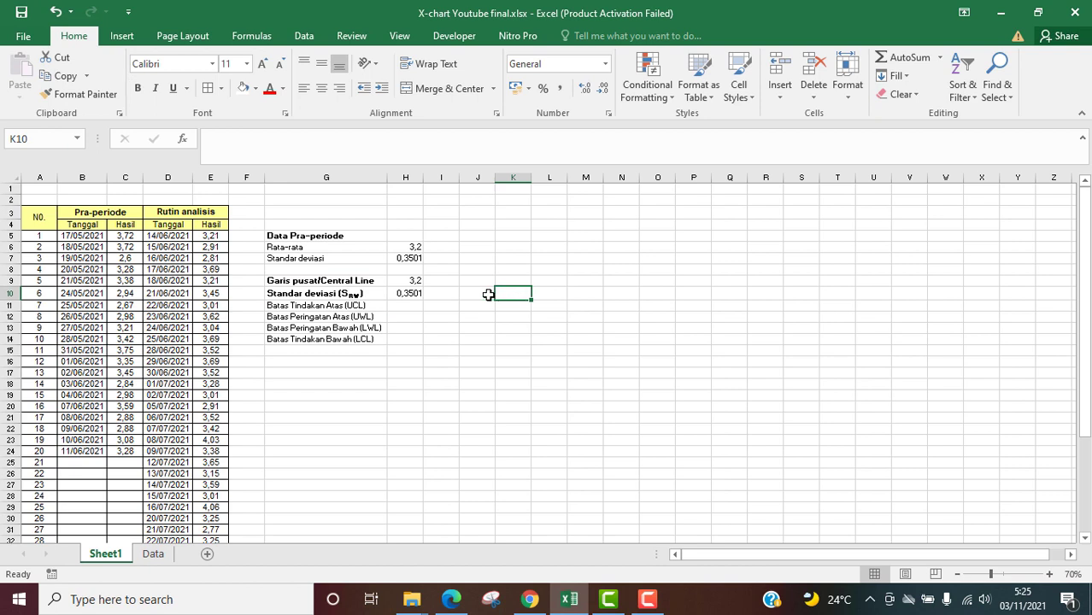
- Calculate the UCL in H11 as the central line plus three standard deviations with =H9+3*H10
{"action": "left_click", "coordinate": [410, 309]}
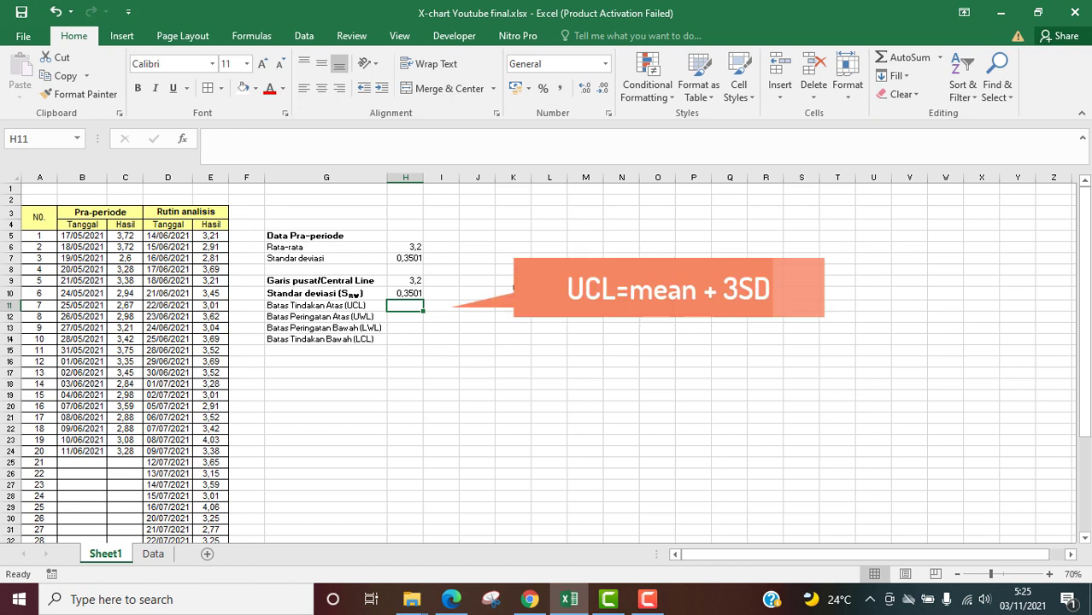
{"action": "type", "text": "="}
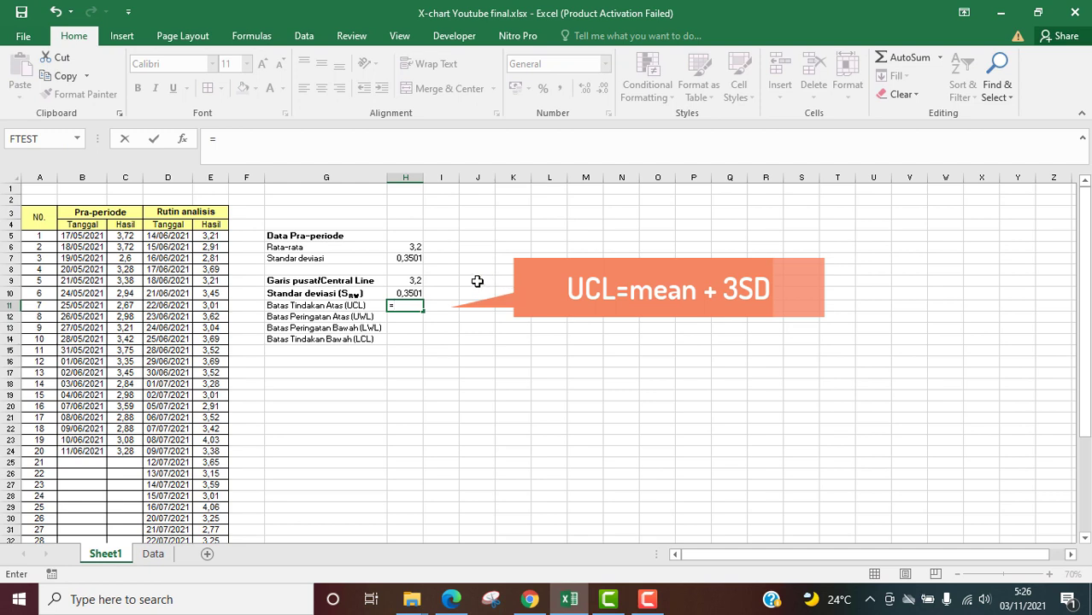
{"action": "left_click", "coordinate": [418, 280]}
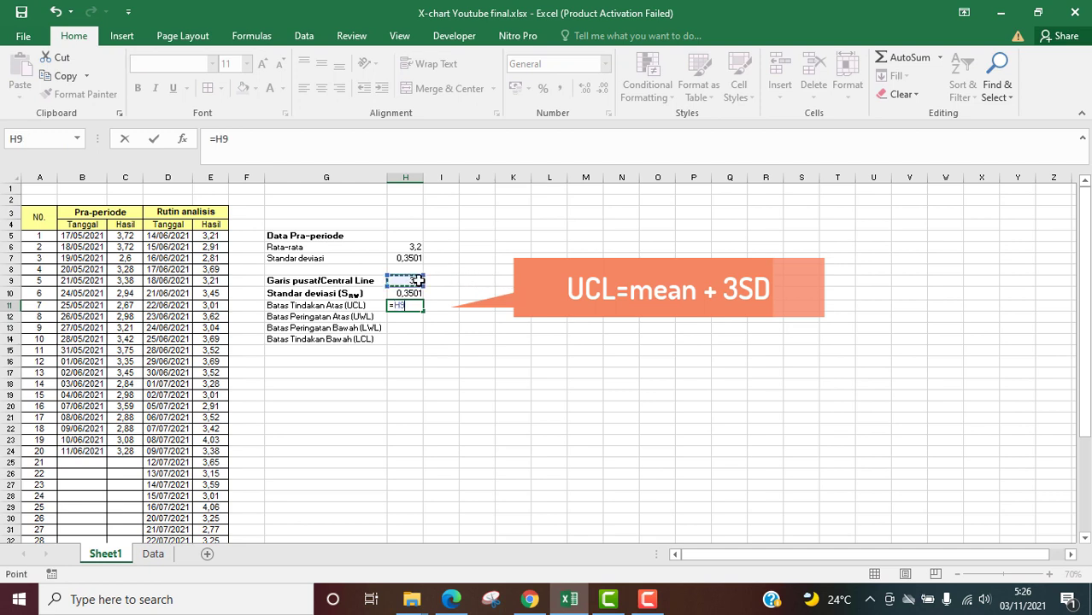
{"action": "type", "text": "+3*"}
{"action": "left_click", "coordinate": [412, 293]}
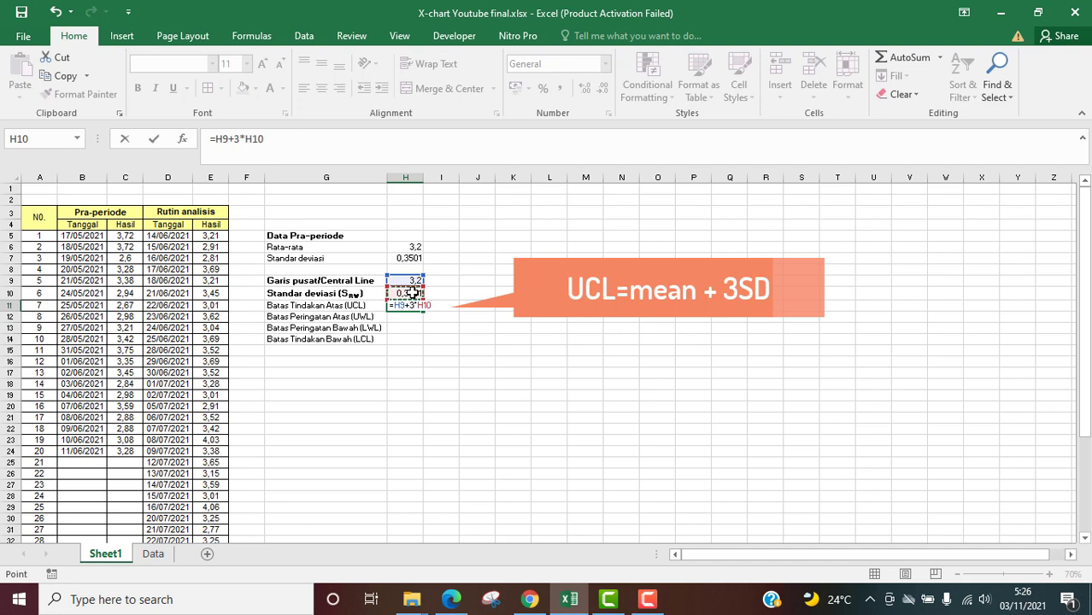
{"action": "key", "text": "Return"}
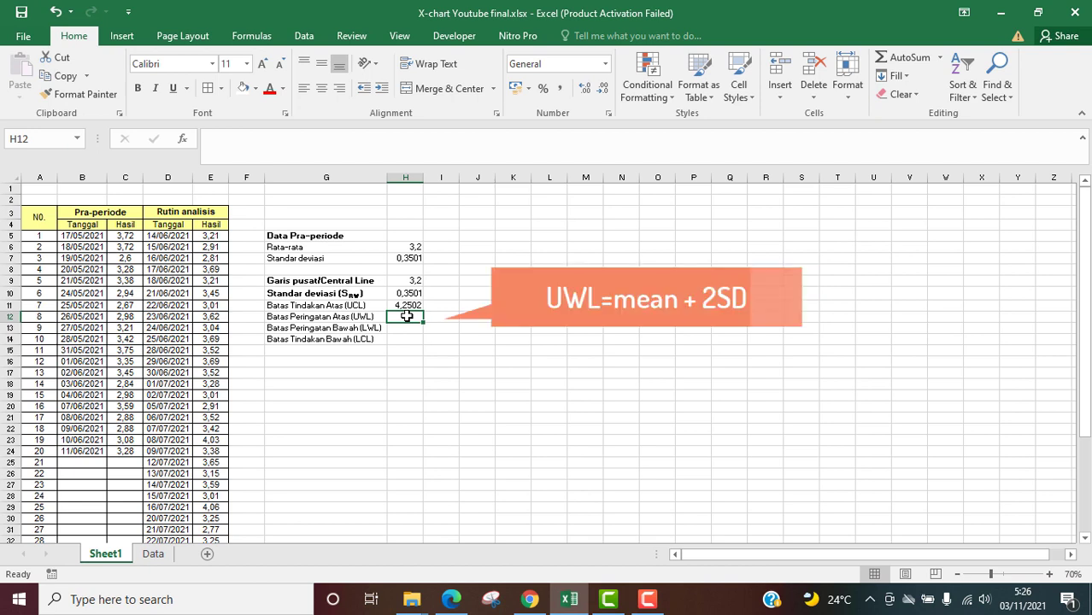
- Calculate the UWL in H12 as the central line plus two standard deviations with =H9+2*H10
{"action": "type", "text": "="}
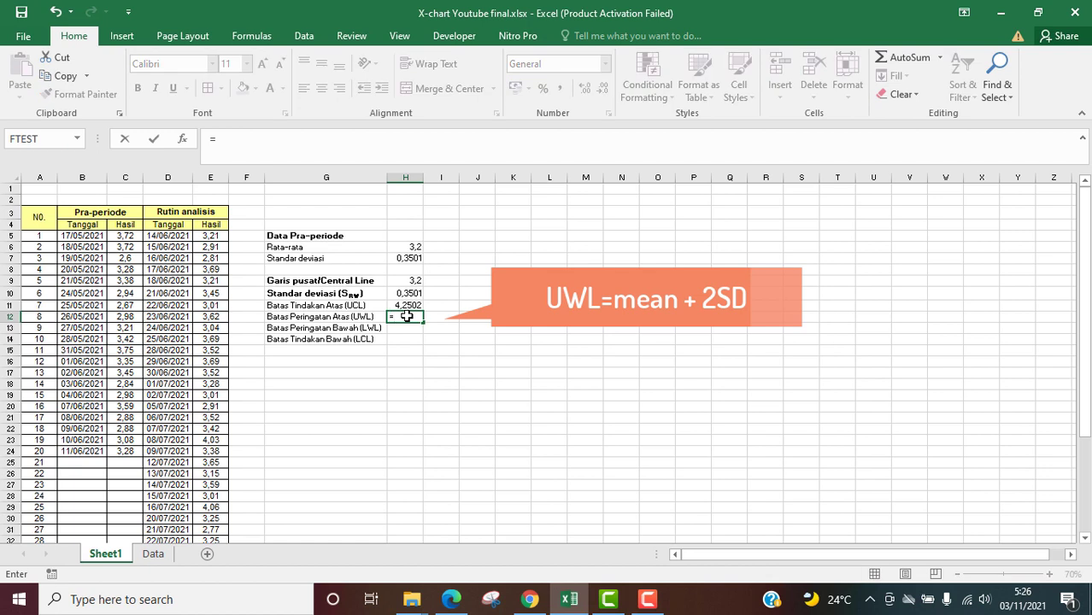
{"action": "left_click", "coordinate": [408, 280]}
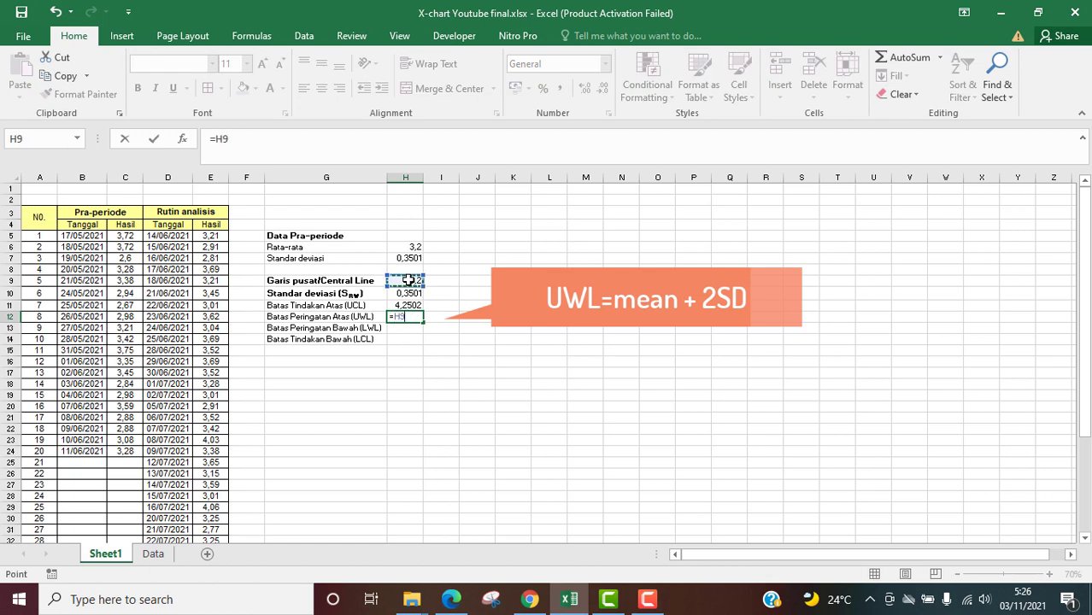
{"action": "type", "text": "+2*"}
{"action": "left_click", "coordinate": [408, 292]}
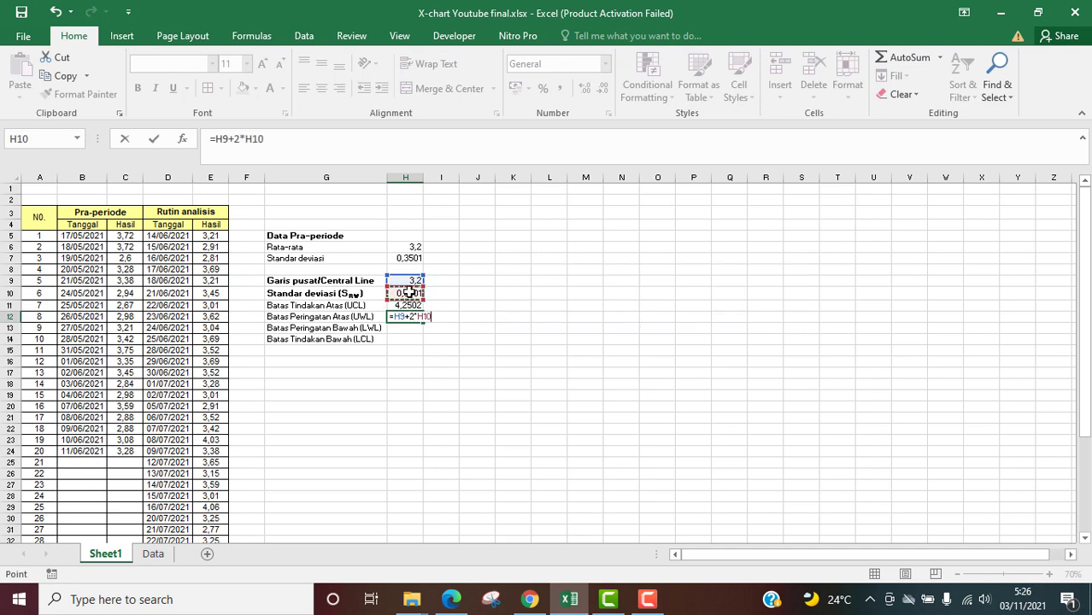
{"action": "key", "text": "Return"}
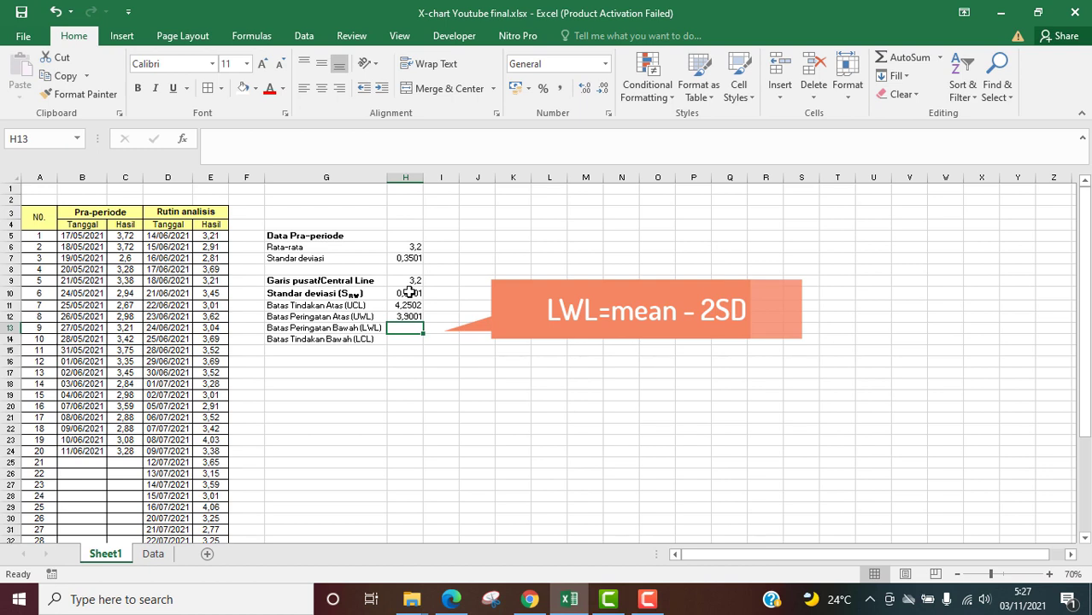
- Calculate the LWL in H13 as the central line minus two standard deviations with =H9-2*H10
{"action": "type", "text": "="}
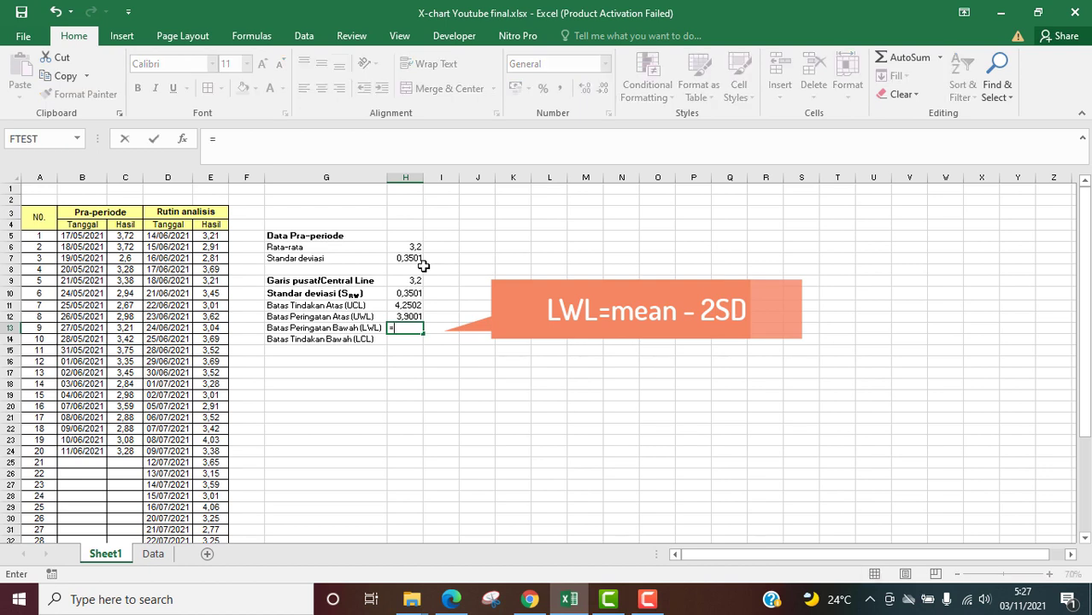
{"action": "left_click", "coordinate": [410, 280]}
{"action": "type", "text": "-"}
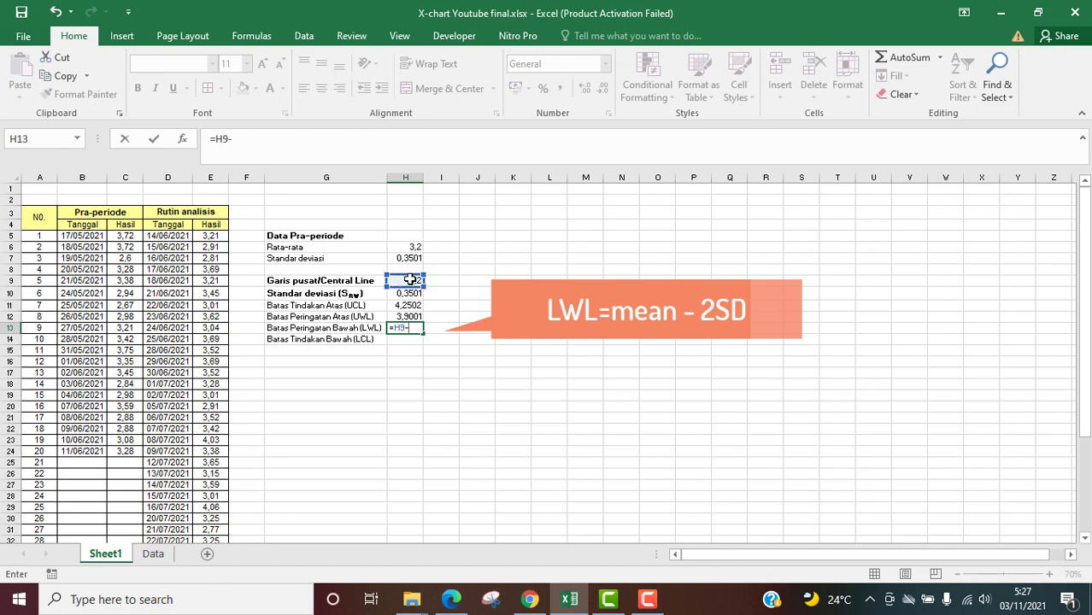
{"action": "type", "text": "2*"}
{"action": "left_click", "coordinate": [405, 293]}
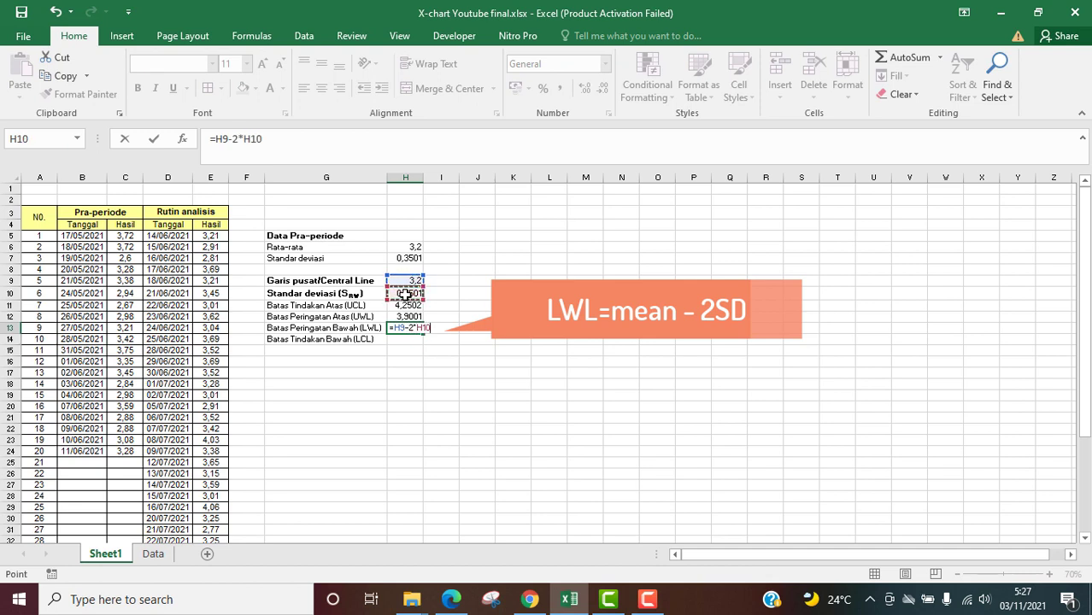
{"action": "key", "text": "Return"}
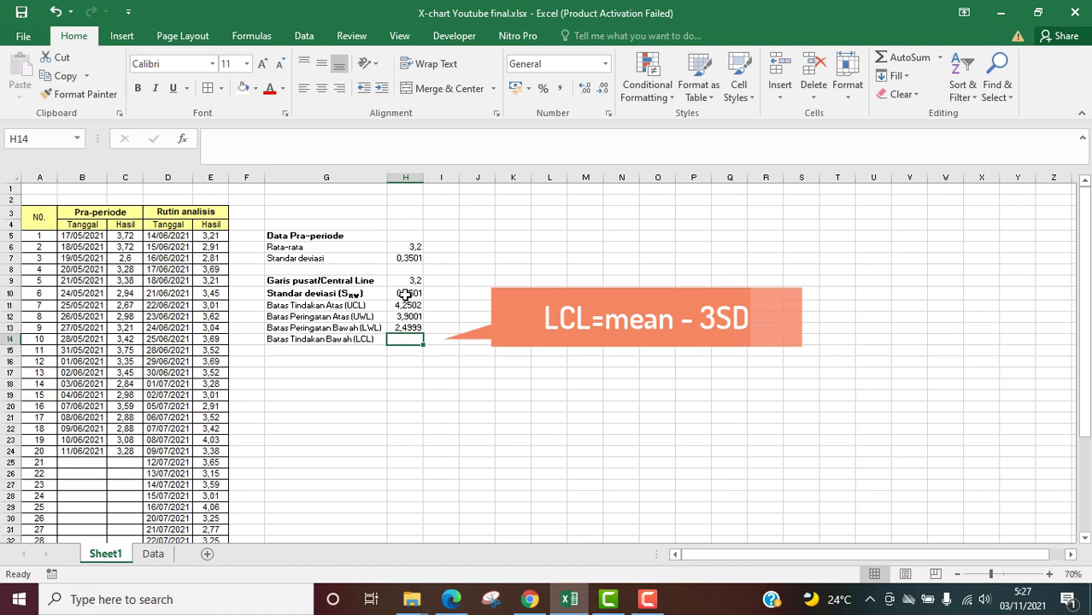
- Calculate the LCL in H14 as the central line minus three standard deviations with =H9-3*H10
{"action": "type", "text": "="}
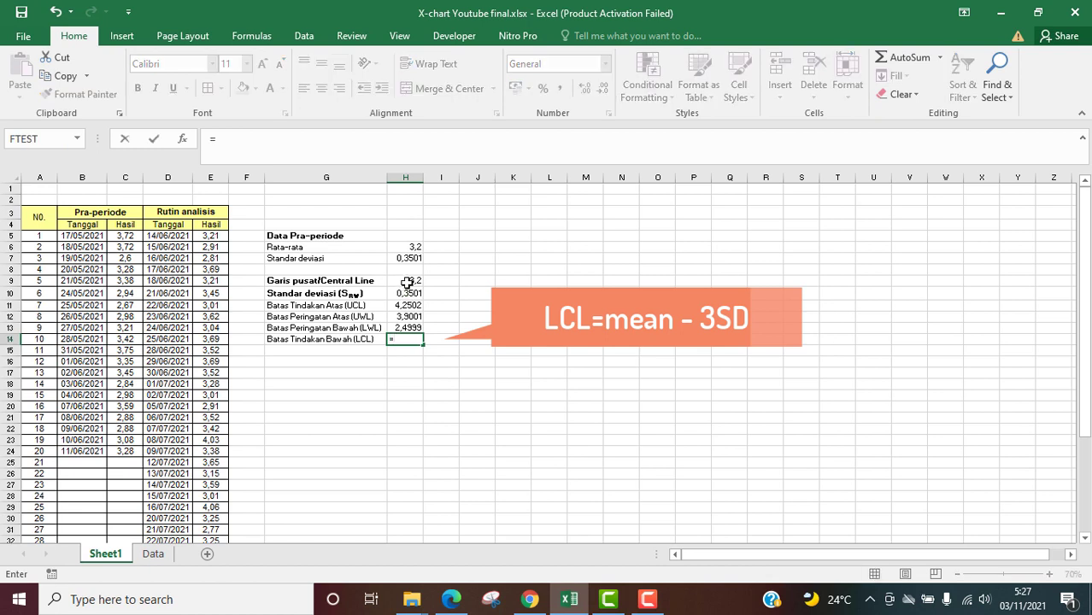
{"action": "left_click", "coordinate": [409, 281]}
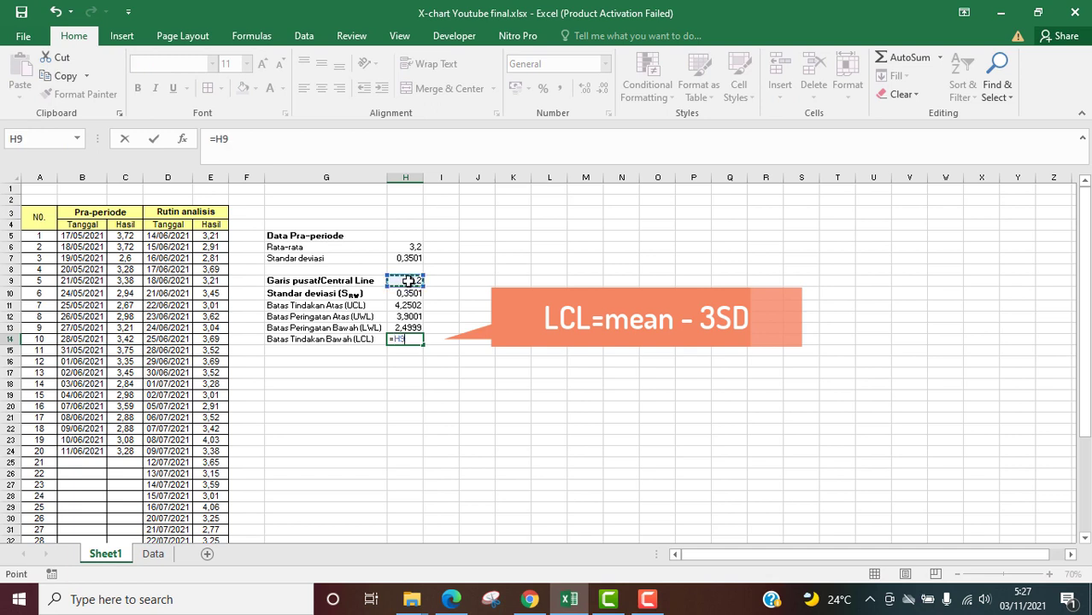
{"action": "type", "text": "-3*"}
{"action": "left_click", "coordinate": [412, 293]}
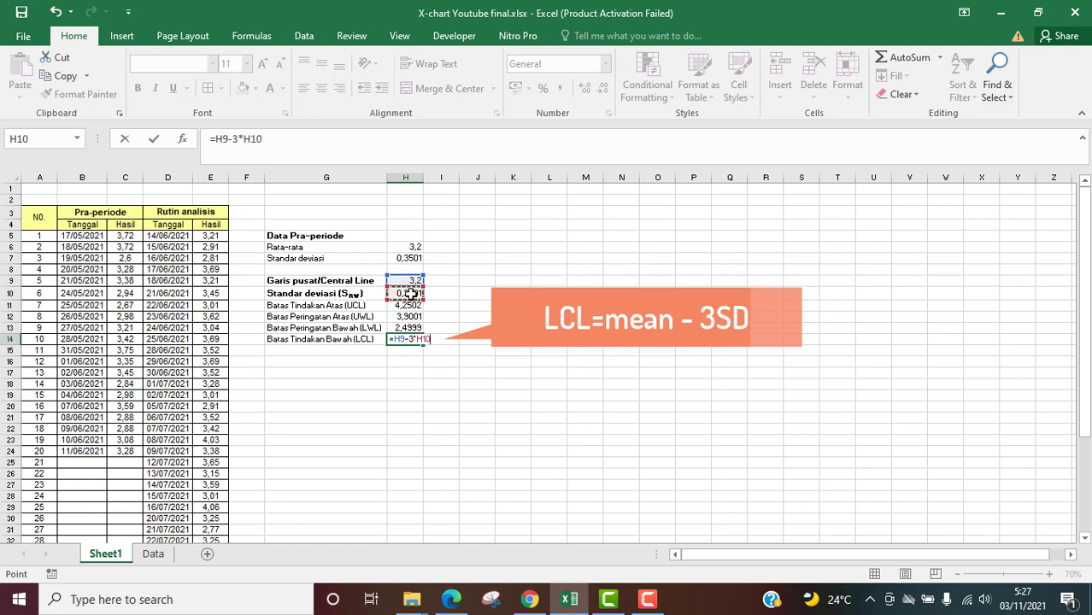
{"action": "key", "text": "Return"}
{"action": "left_click", "coordinate": [462, 382]}
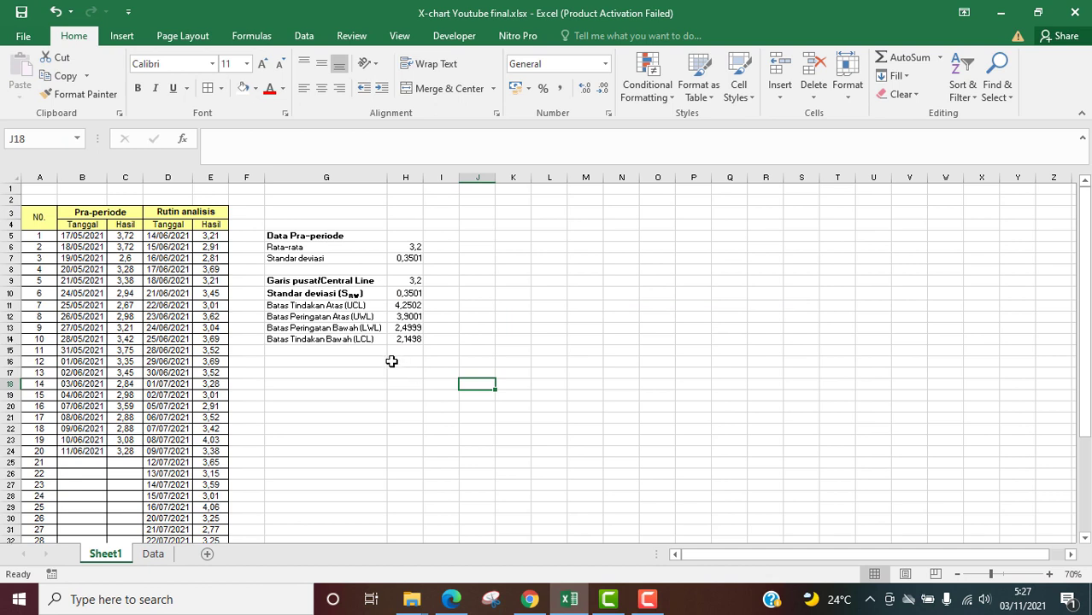
- Move the four control limit rows in G11:H14 down one row so they start at G12
{"action": "left_click_drag", "start_coordinate": [299, 306], "coordinate": [399, 338]}
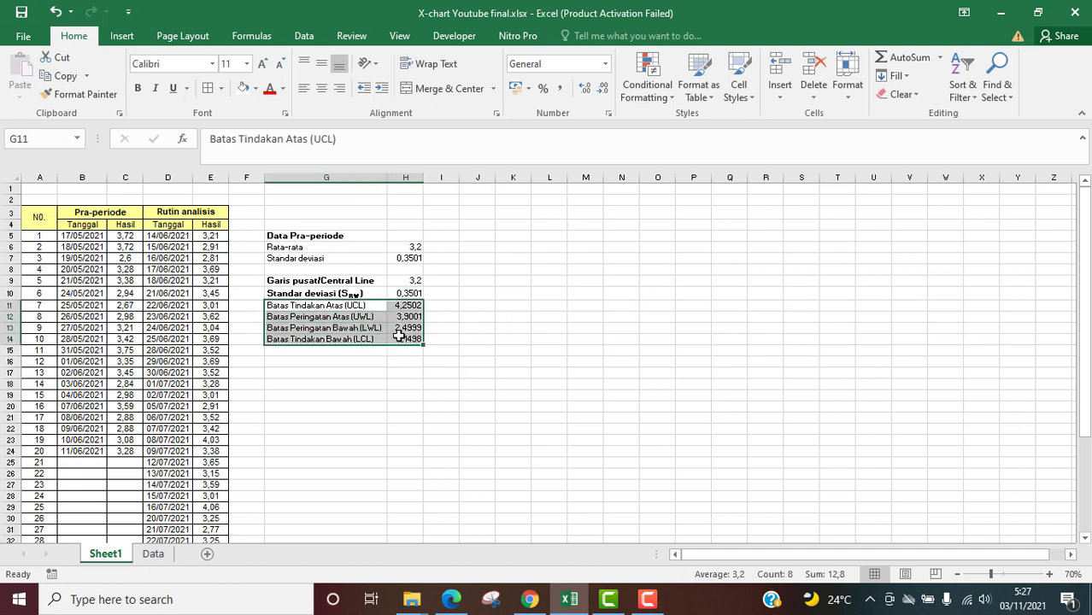
{"action": "right_click", "coordinate": [360, 320]}
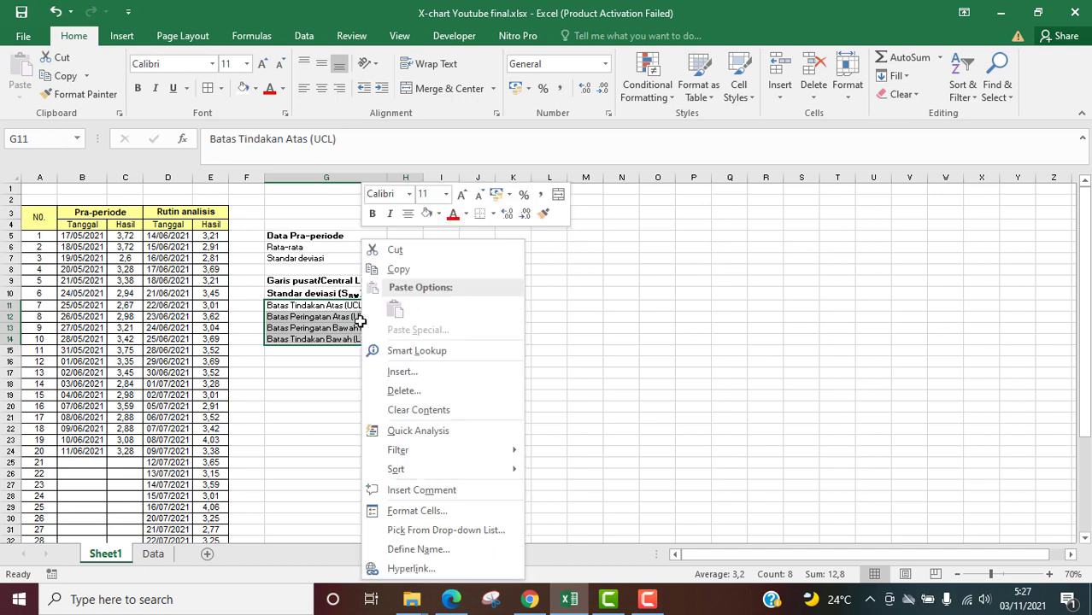
{"action": "left_click", "coordinate": [397, 252]}
{"action": "left_click", "coordinate": [284, 317]}
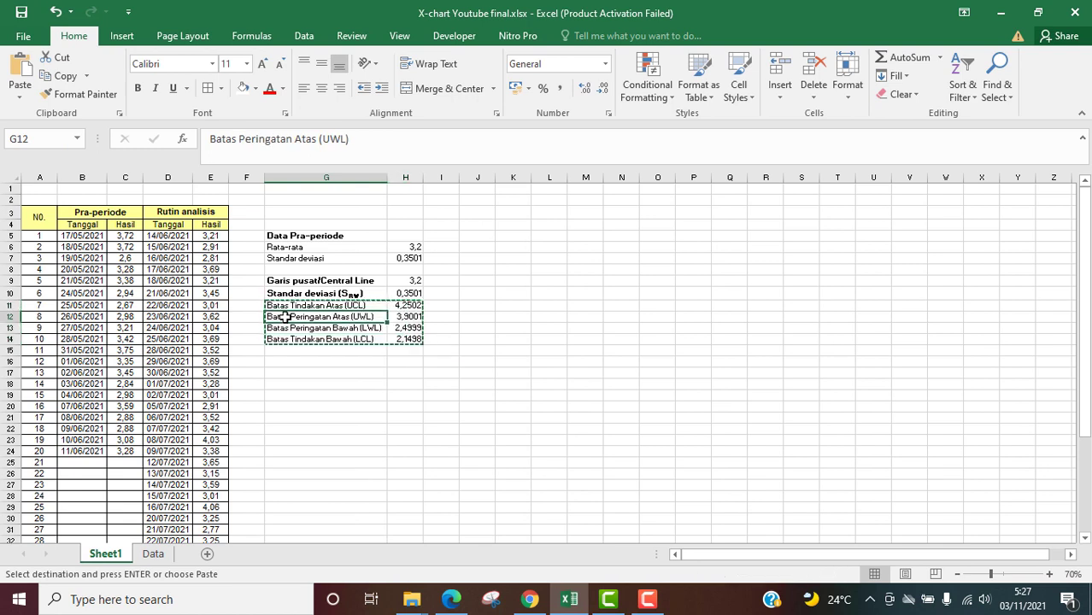
{"action": "key", "text": "ctrl+v"}
- Enter the heading "Batas Kontrol" in G11 and make it bold
{"action": "left_click", "coordinate": [283, 305]}
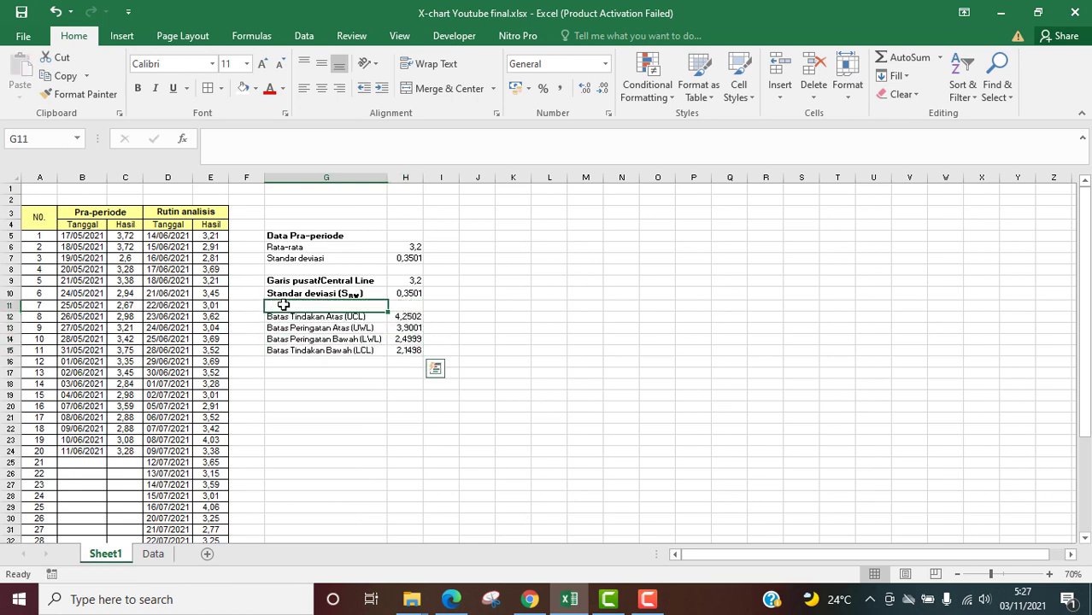
{"action": "type", "text": "Batas"}
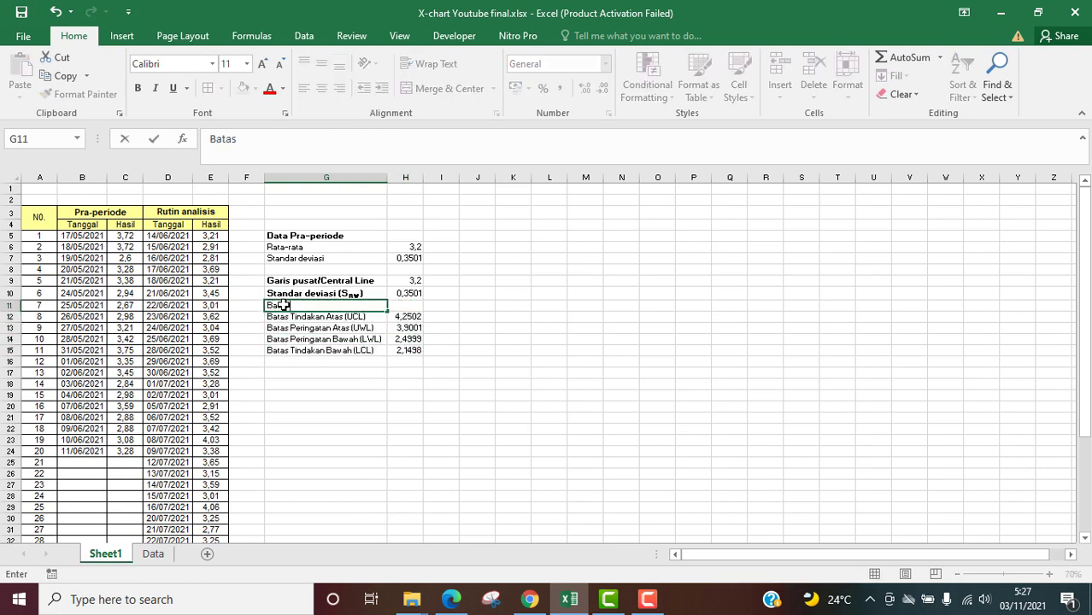
{"action": "type", "text": " Kontrol"}
{"action": "left_click", "coordinate": [488, 360]}
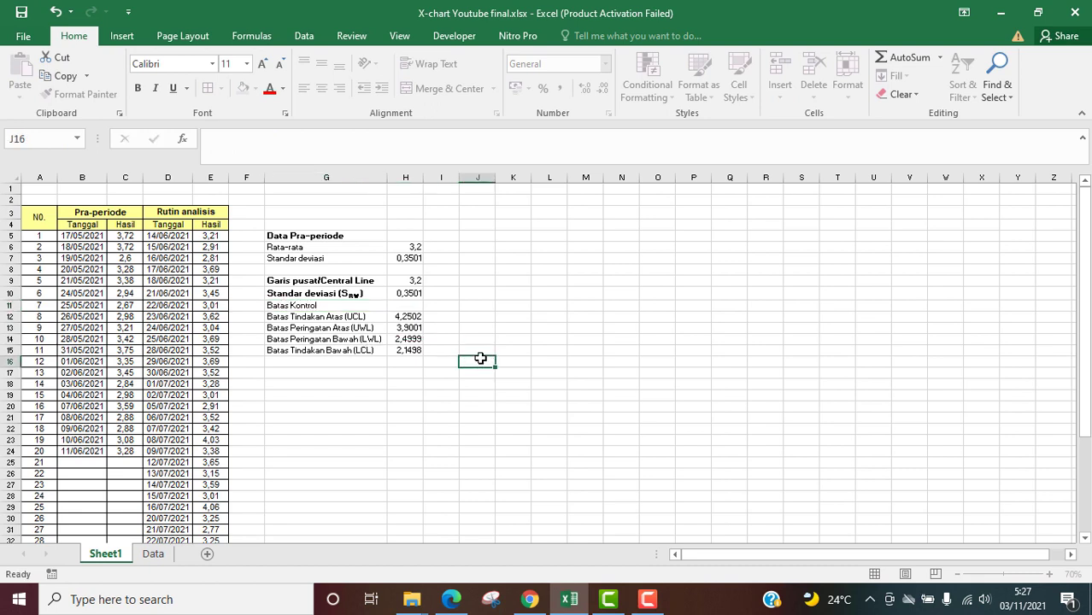
{"action": "left_click", "coordinate": [325, 303]}
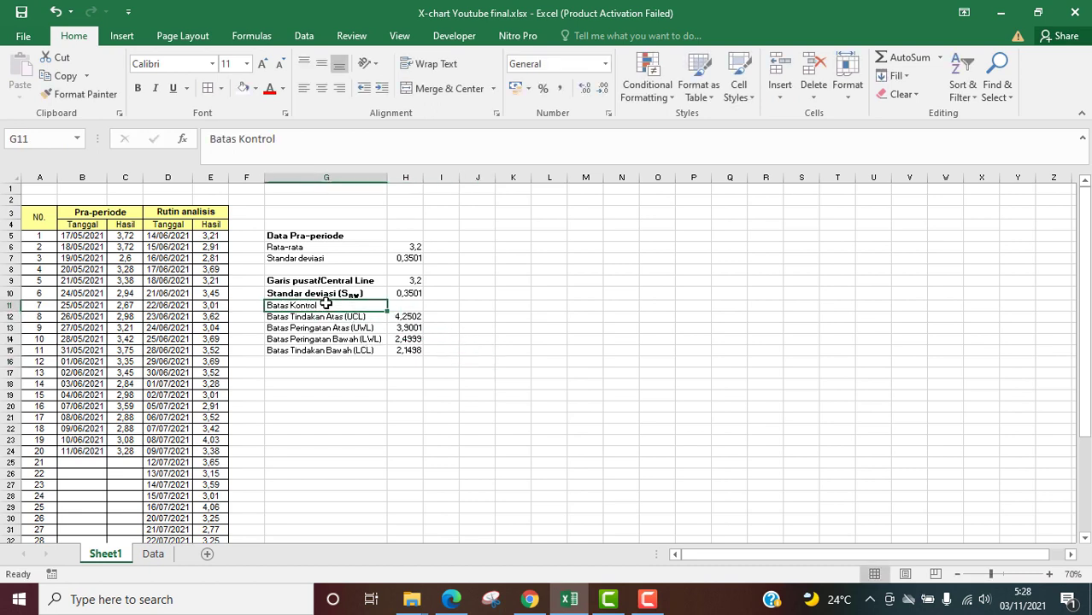
{"action": "left_click", "coordinate": [136, 89]}
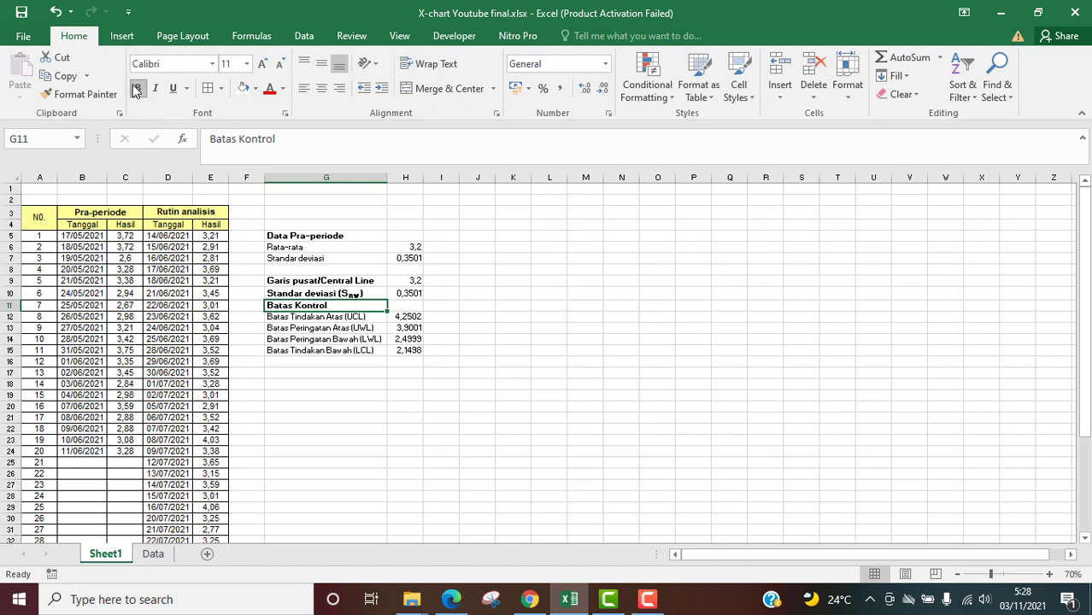
{"action": "left_click", "coordinate": [508, 400]}
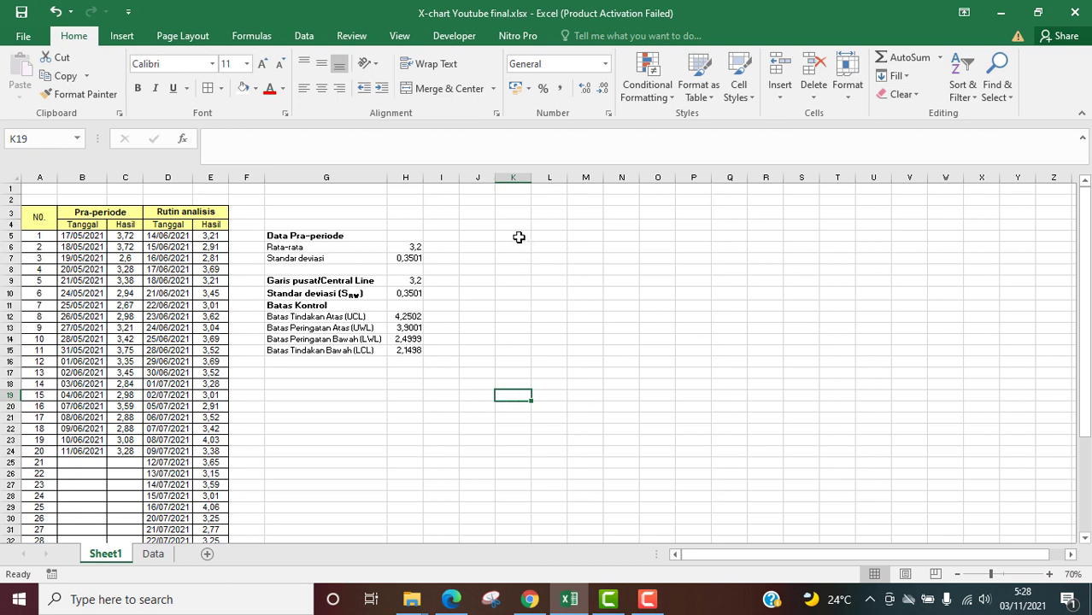
- Enter the chart data table headers No., UCL, UWL, Mean, LWL and LCL across J4:O4
{"action": "left_click", "coordinate": [519, 236]}
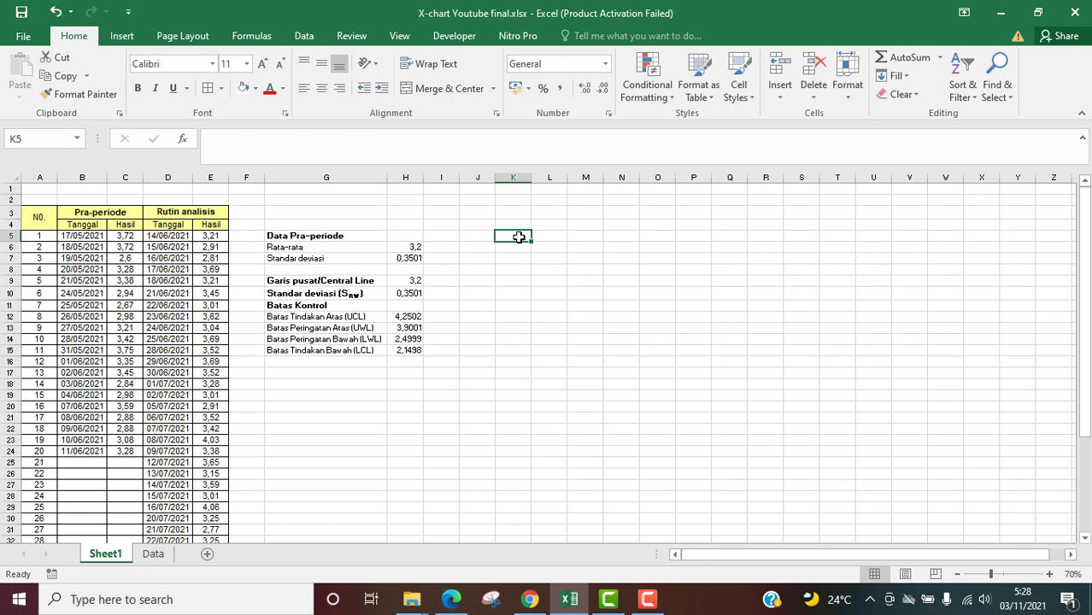
{"action": "left_click", "coordinate": [489, 238]}
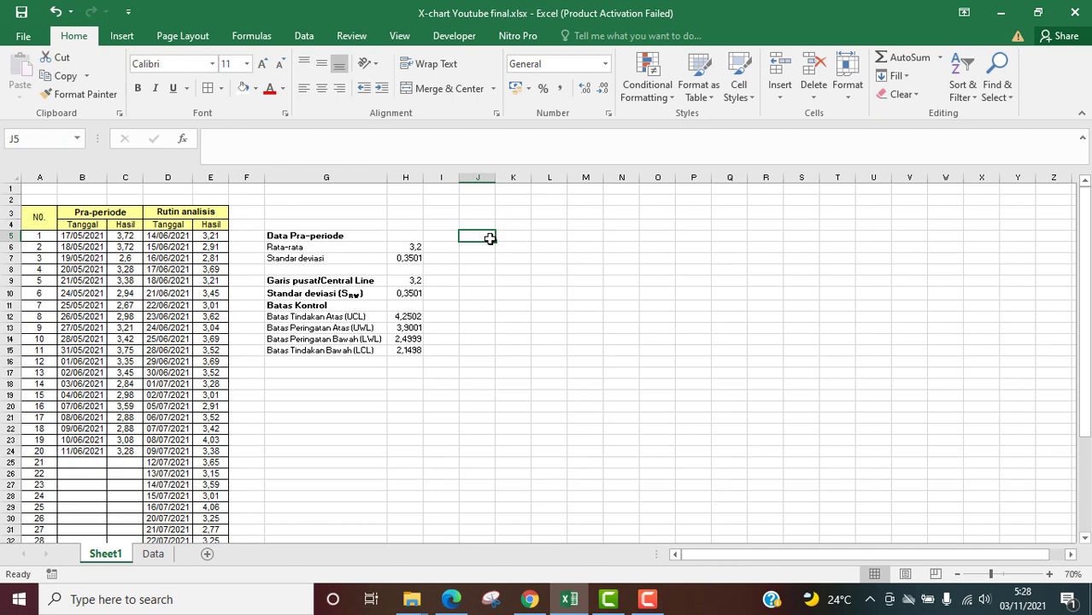
{"action": "left_click", "coordinate": [485, 224]}
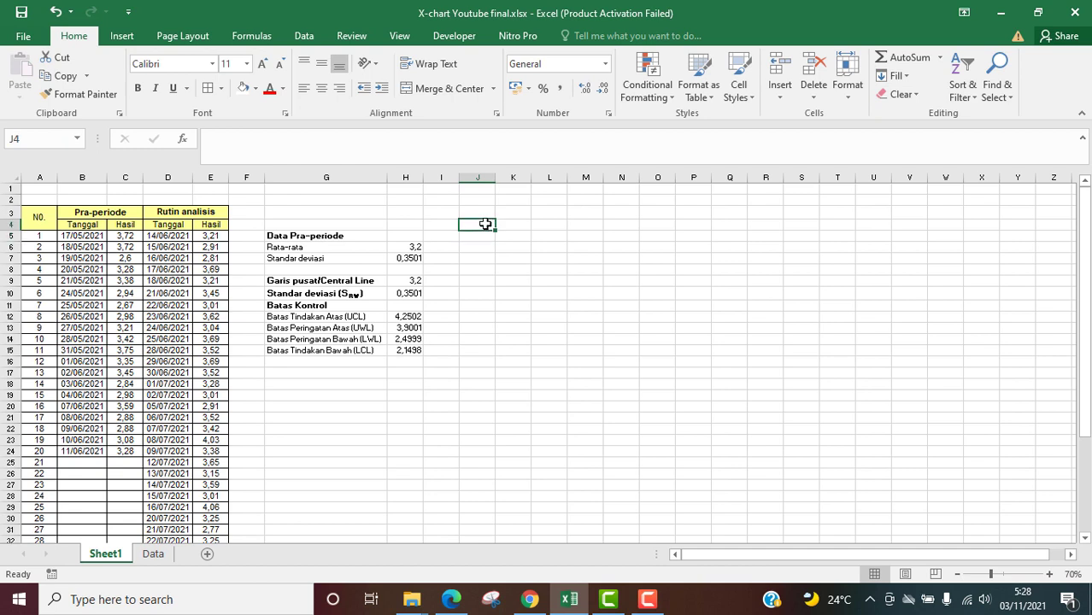
{"action": "type", "text": "No."}
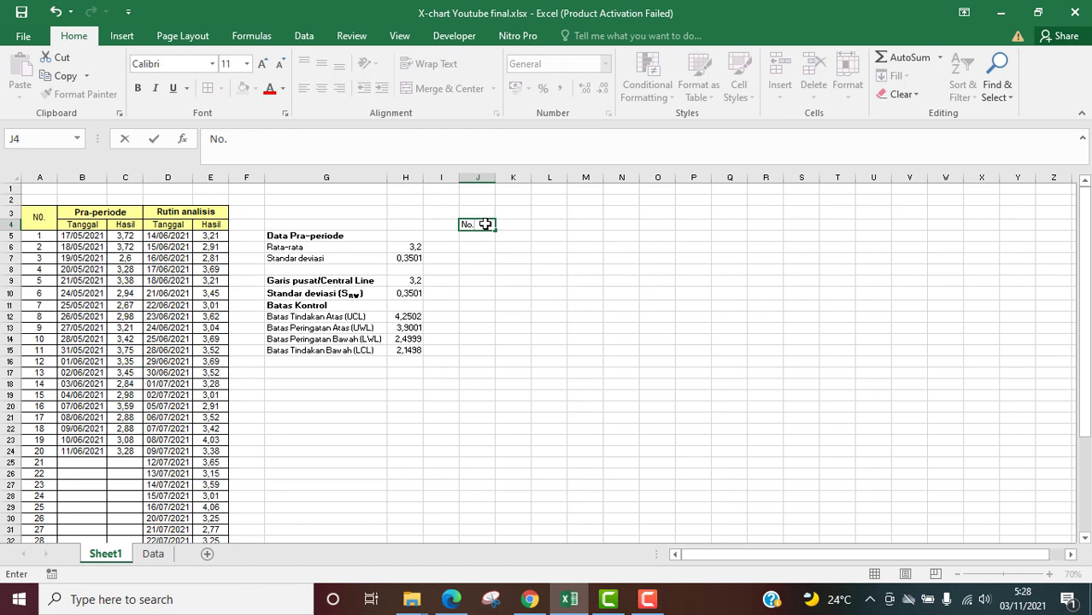
{"action": "key", "text": "Tab"}
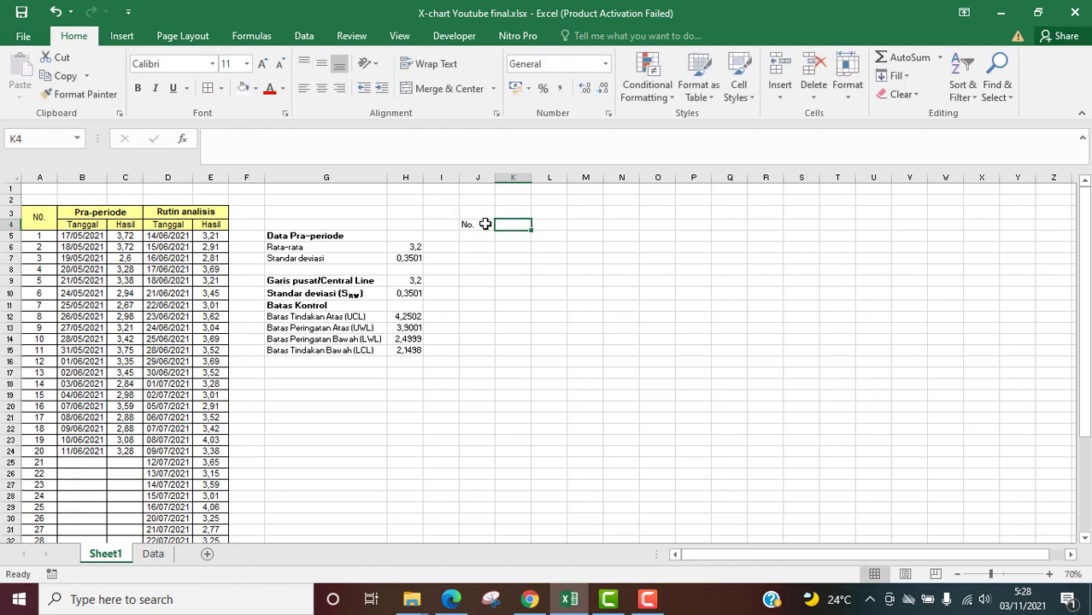
{"action": "type", "text": "UC"}
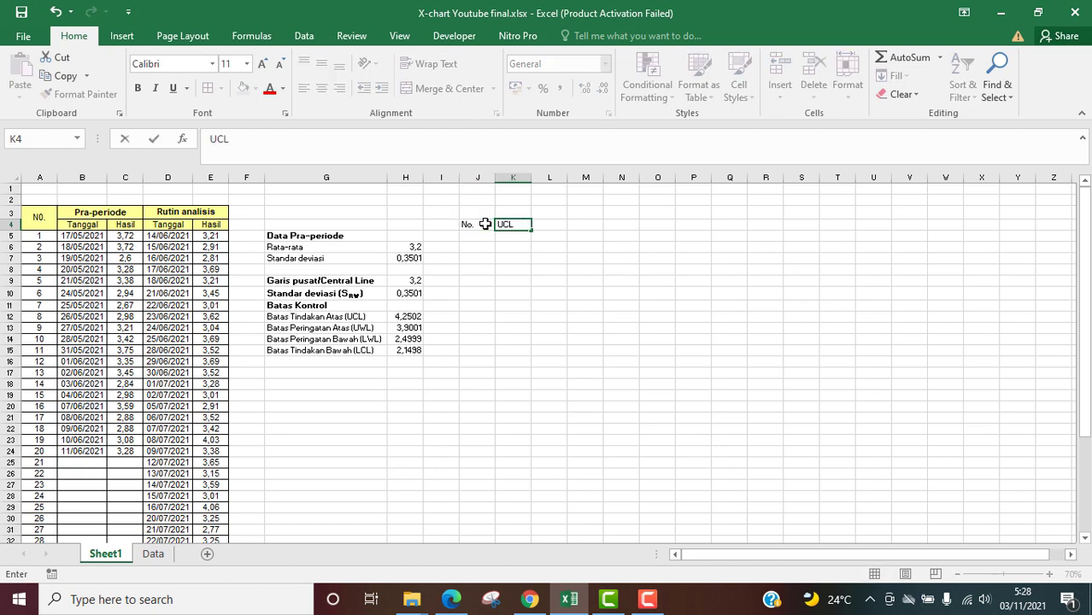
{"action": "type", "text": "L"}
{"action": "key", "text": "Tab"}
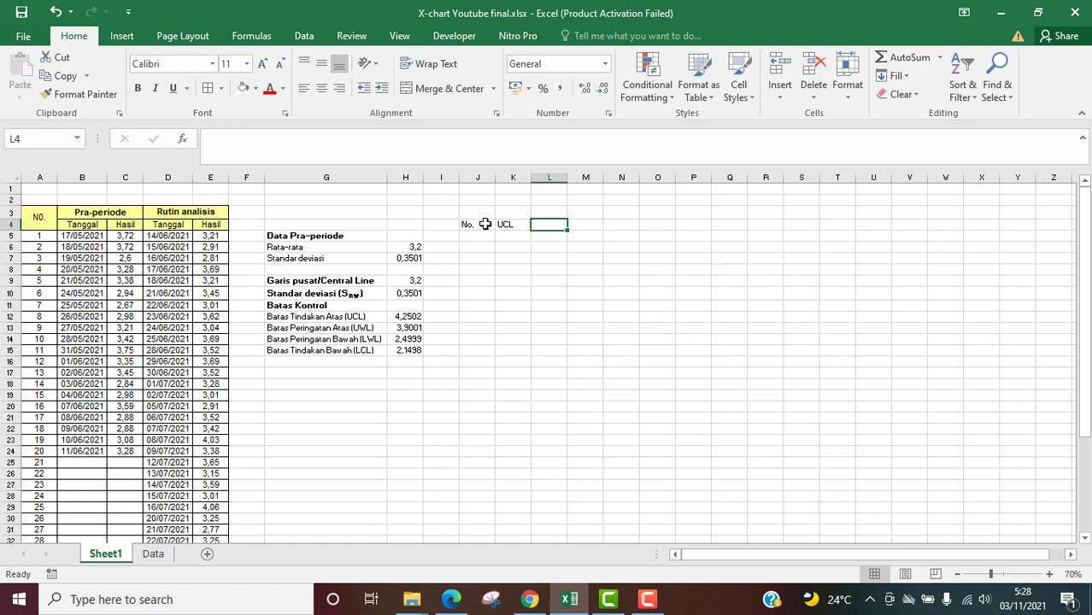
{"action": "type", "text": "UWL"}
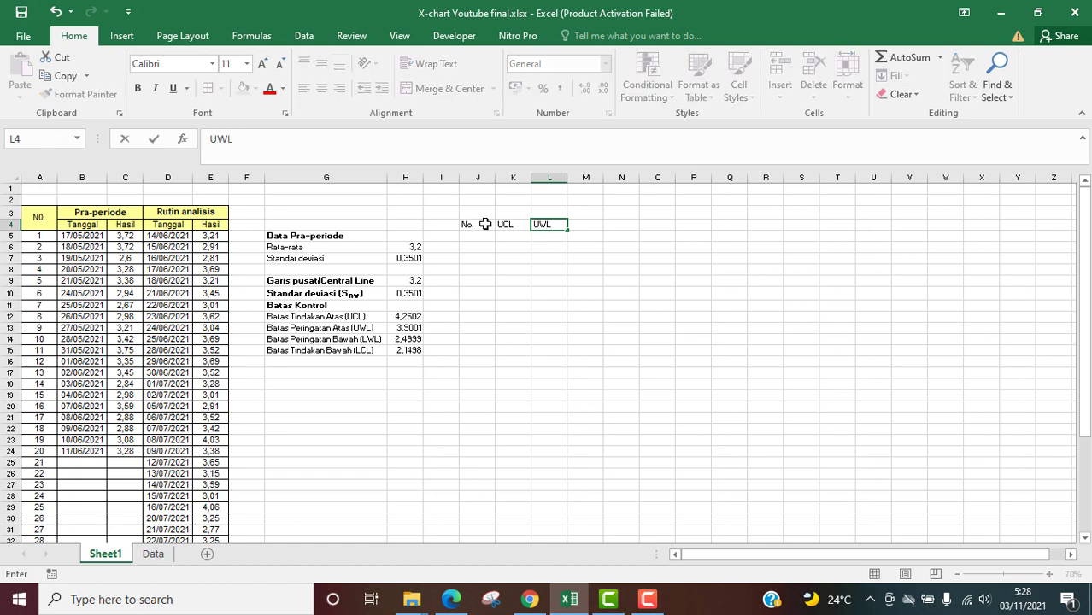
{"action": "key", "text": "Tab"}
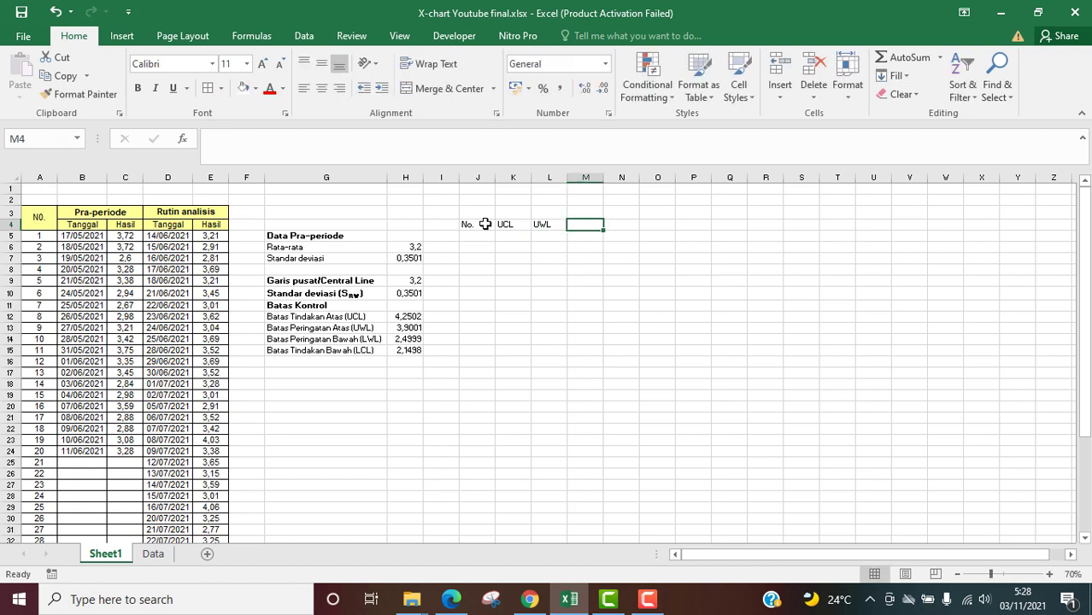
{"action": "type", "text": "Mean"}
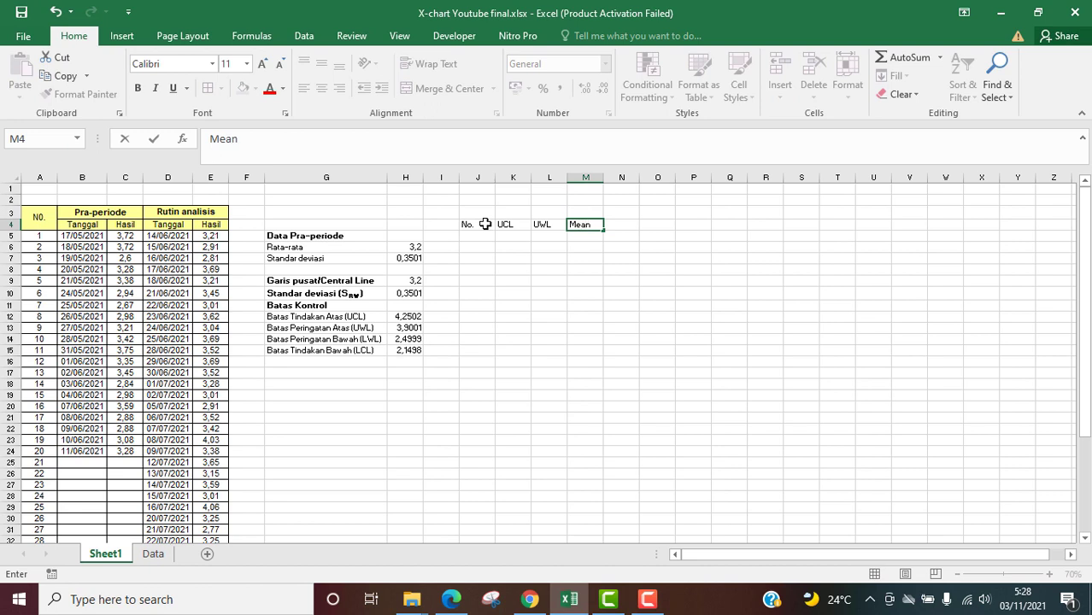
{"action": "key", "text": "Tab"}
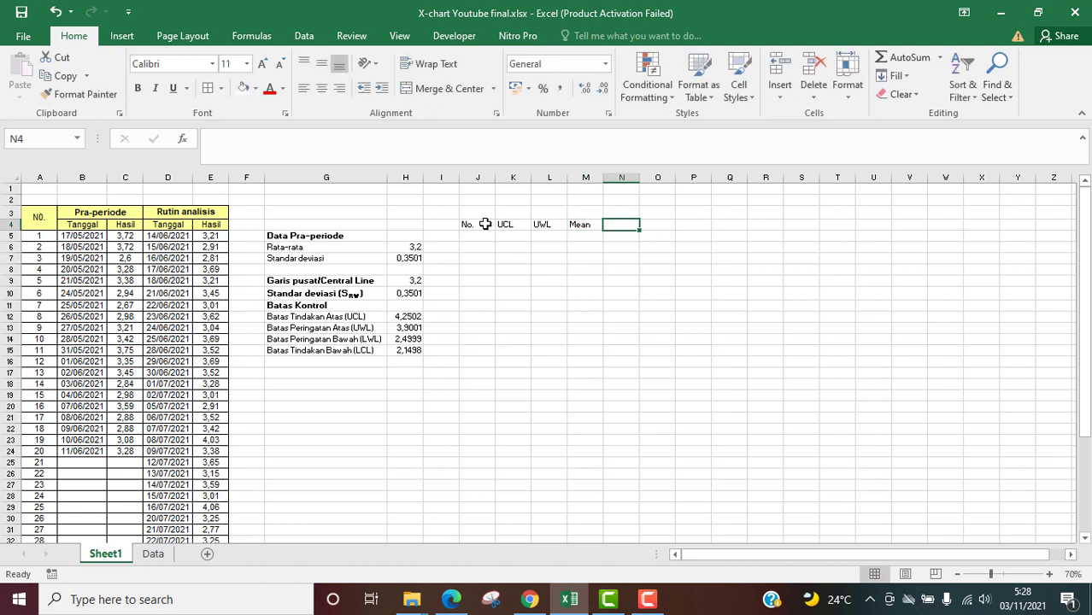
{"action": "type", "text": "LWL"}
{"action": "key", "text": "Tab"}
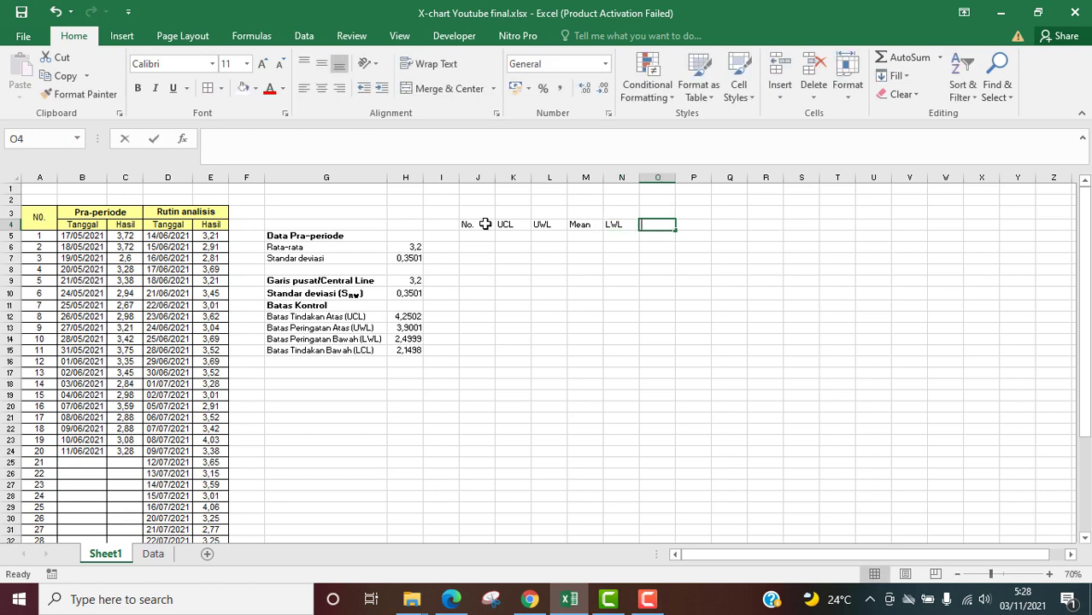
{"action": "type", "text": "LCL"}
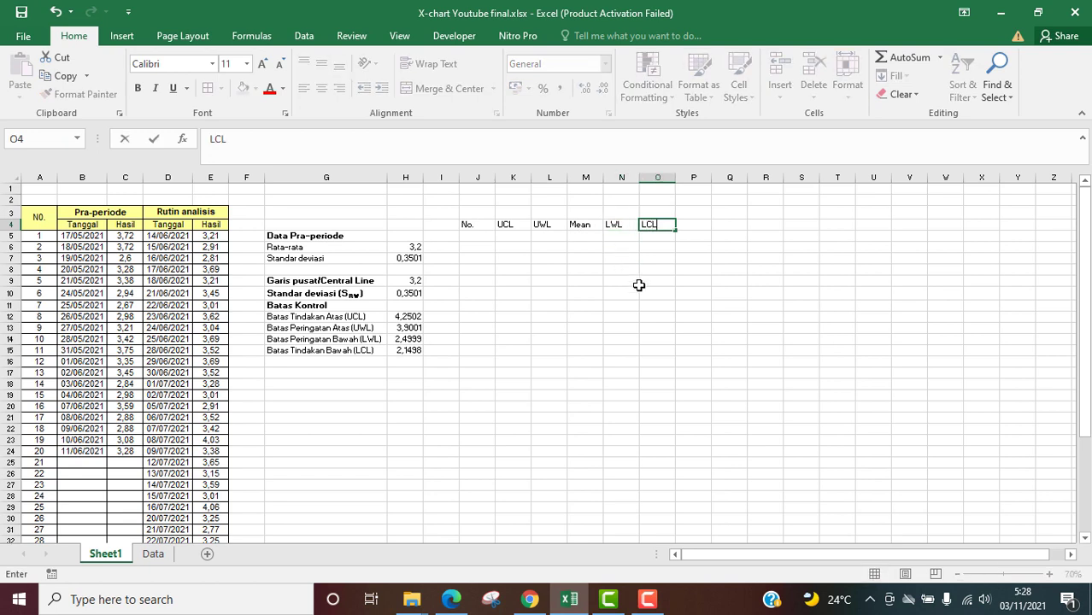
{"action": "left_click", "coordinate": [632, 282]}
- Number the rows of the No. column from 1 to 40 in J5:J44
{"action": "left_click", "coordinate": [471, 237]}
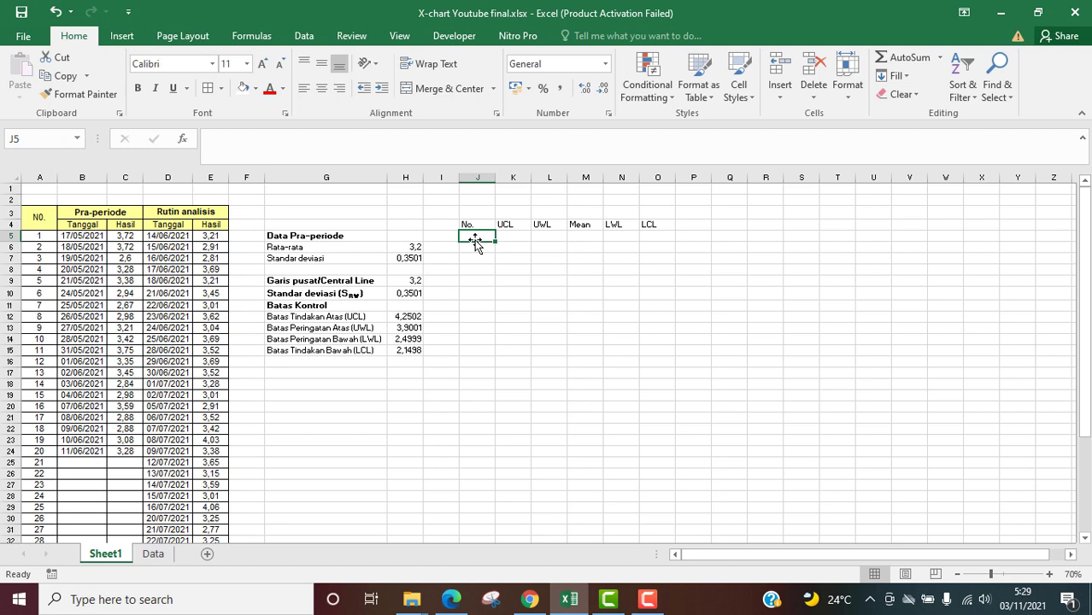
{"action": "type", "text": "1"}
{"action": "key", "text": "Return"}
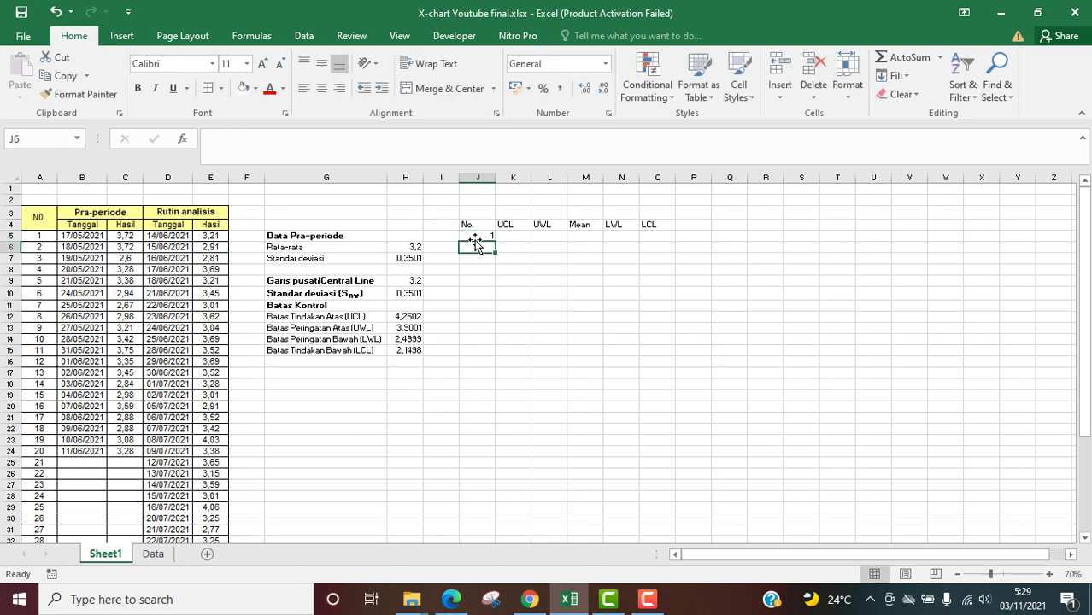
{"action": "type", "text": "2"}
{"action": "key", "text": "Return"}
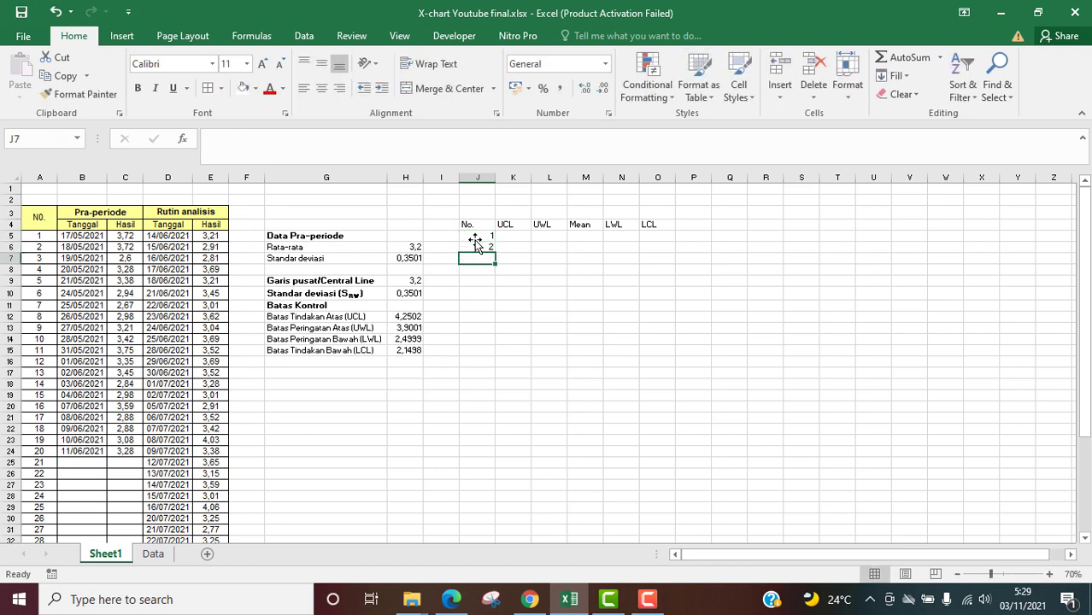
{"action": "left_click_drag", "start_coordinate": [476, 235], "coordinate": [473, 519]}
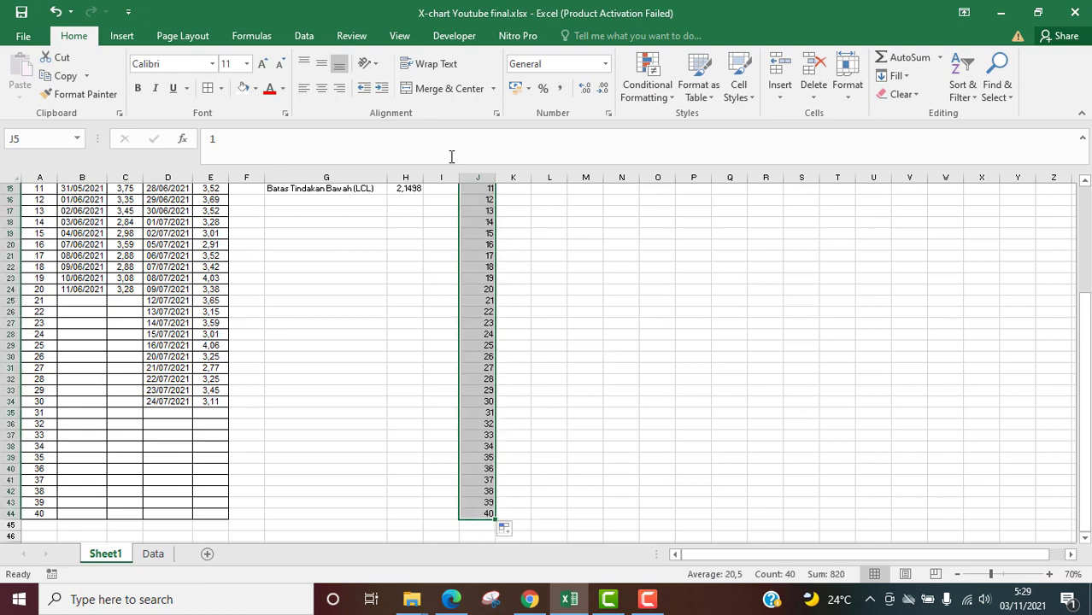
- Centre the row numbers and the rest of columns J through O horizontally
{"action": "left_click", "coordinate": [323, 89]}
{"action": "scroll", "coordinate": [479, 299], "scroll_direction": "up", "scroll_amount": 5}
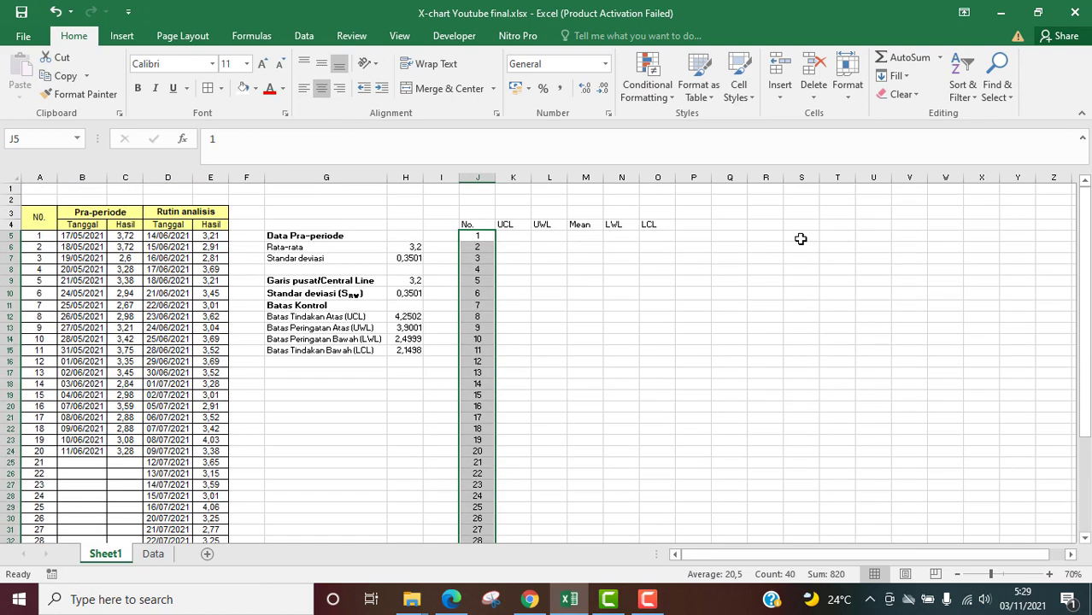
{"action": "left_click_drag", "start_coordinate": [478, 178], "coordinate": [657, 186]}
{"action": "left_click", "coordinate": [322, 89]}
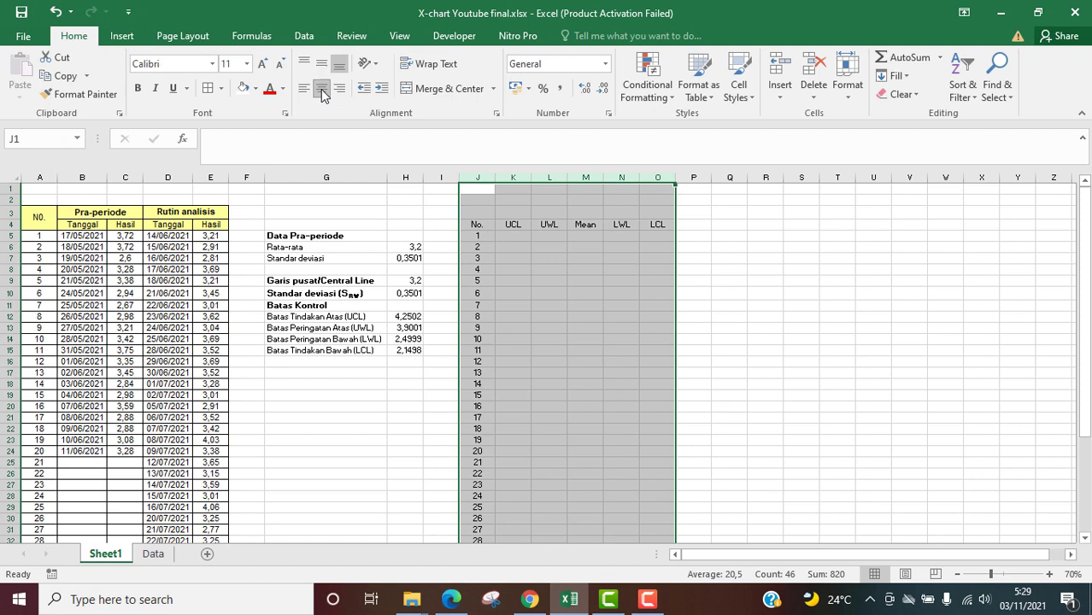
- Link the first UCL cell K5 to the calculated upper control limit with =H12
{"action": "left_click", "coordinate": [512, 236]}
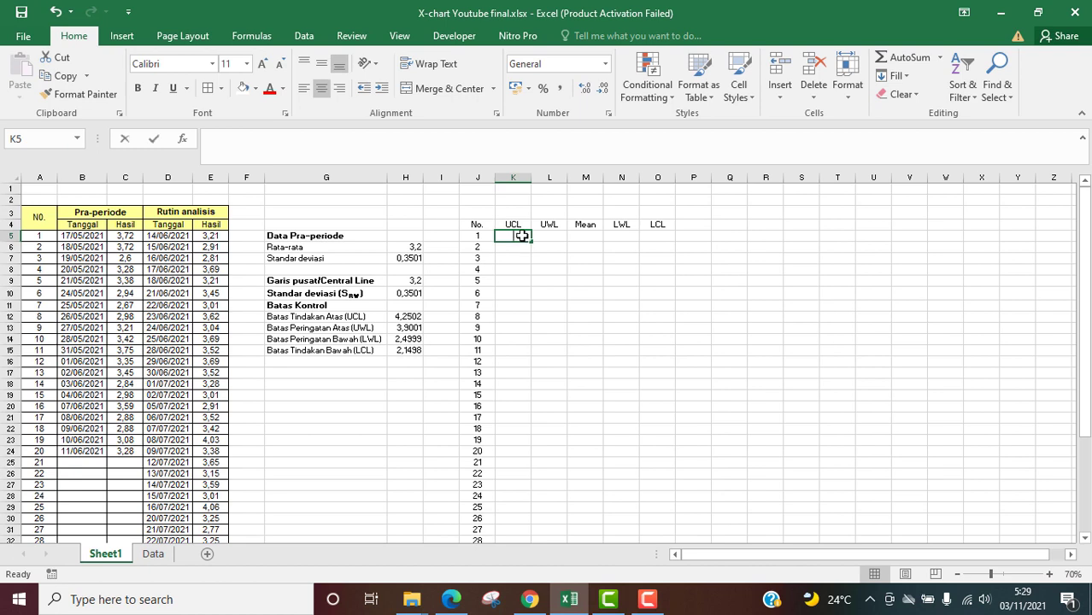
{"action": "type", "text": "="}
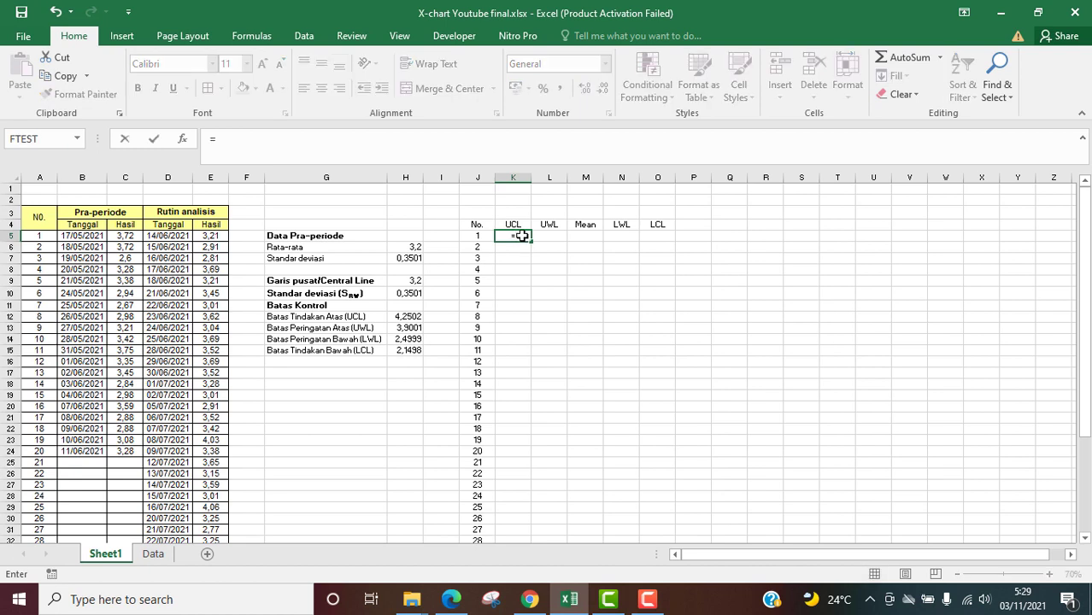
{"action": "left_click", "coordinate": [415, 316]}
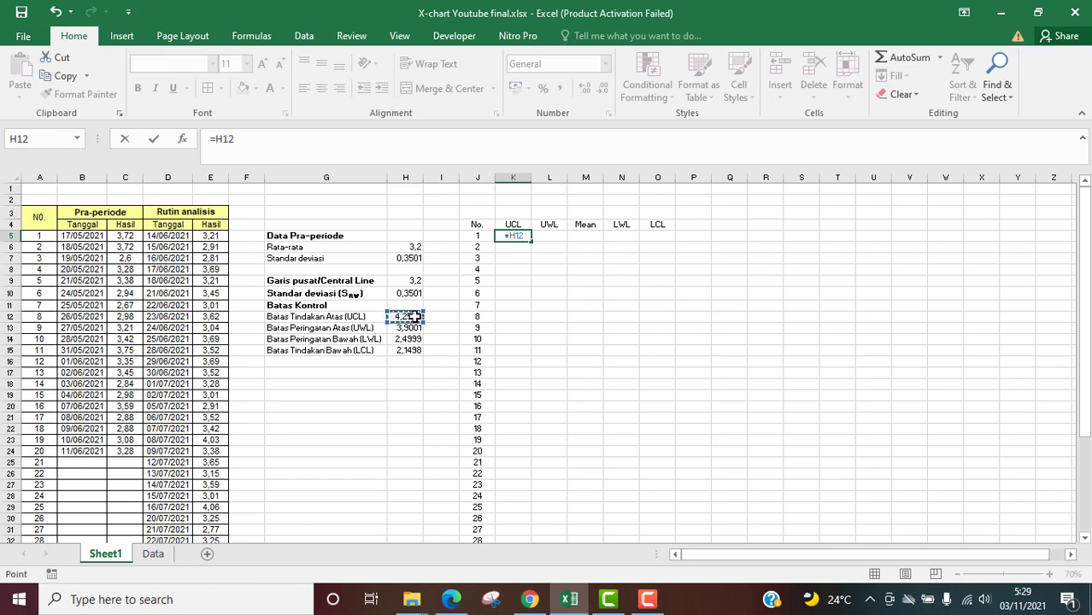
{"action": "key", "text": "Return"}
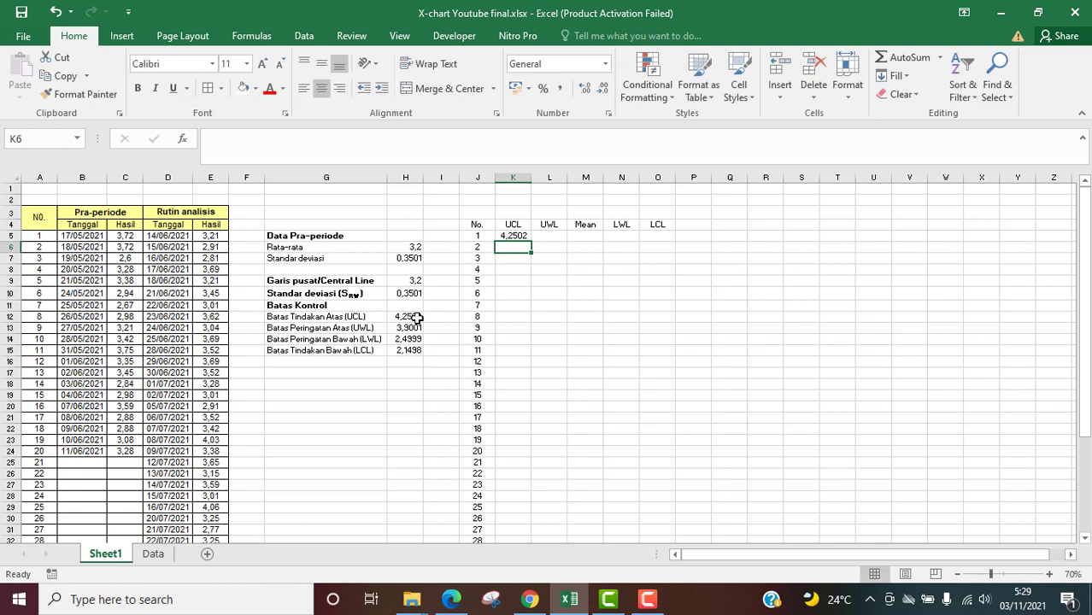
- Format the four control limit values in H12:H15 to two decimal places
{"action": "left_click_drag", "start_coordinate": [414, 316], "coordinate": [417, 351]}
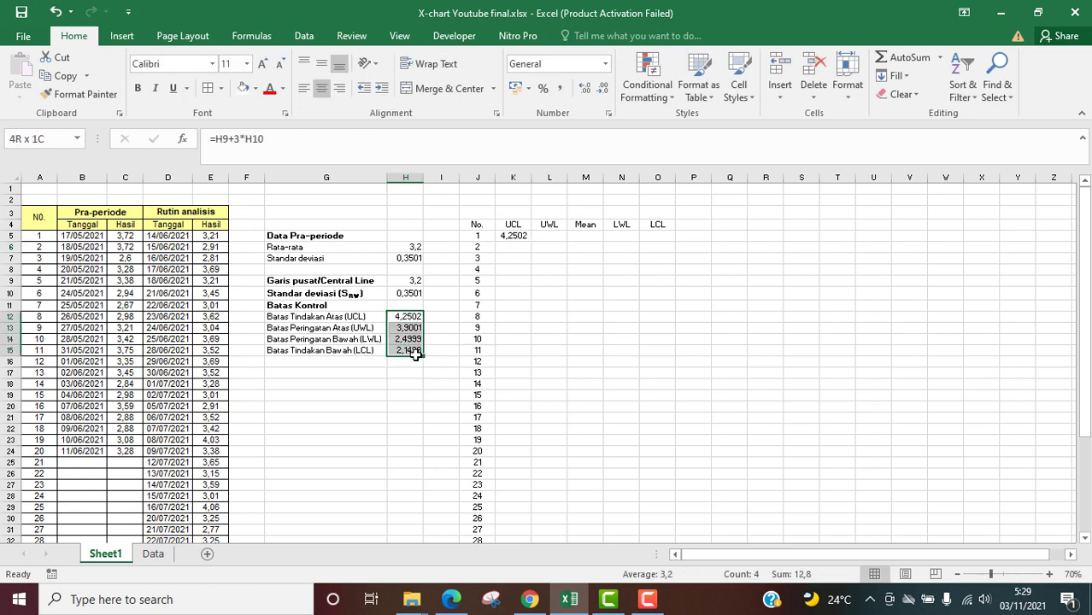
{"action": "left_click", "coordinate": [602, 89]}
{"action": "left_click", "coordinate": [603, 89]}
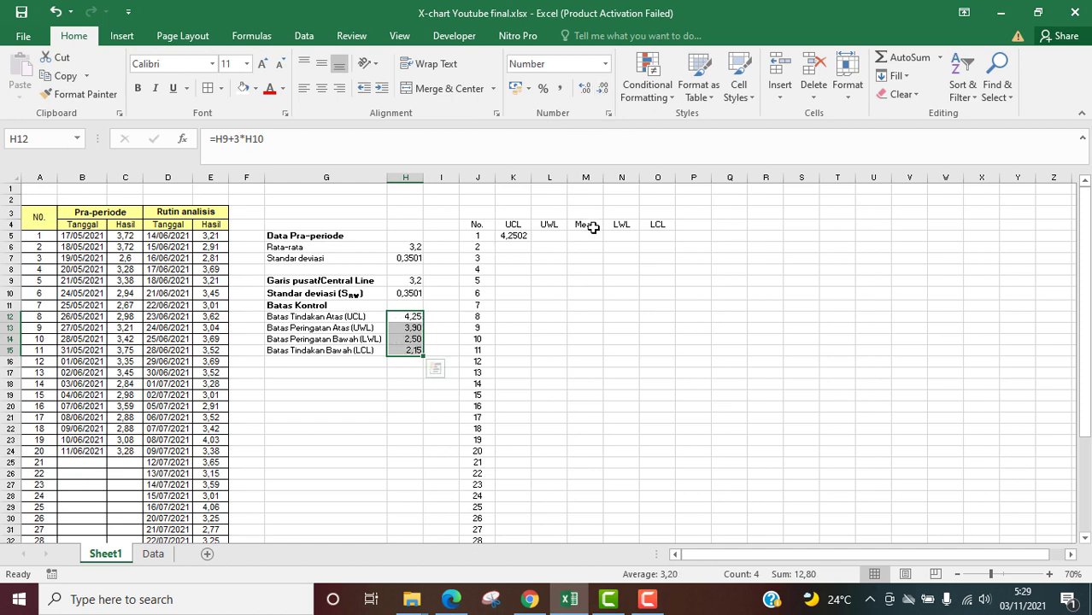
- Format the chart data table cells K5:O44 to two decimal places
{"action": "left_click", "coordinate": [515, 247]}
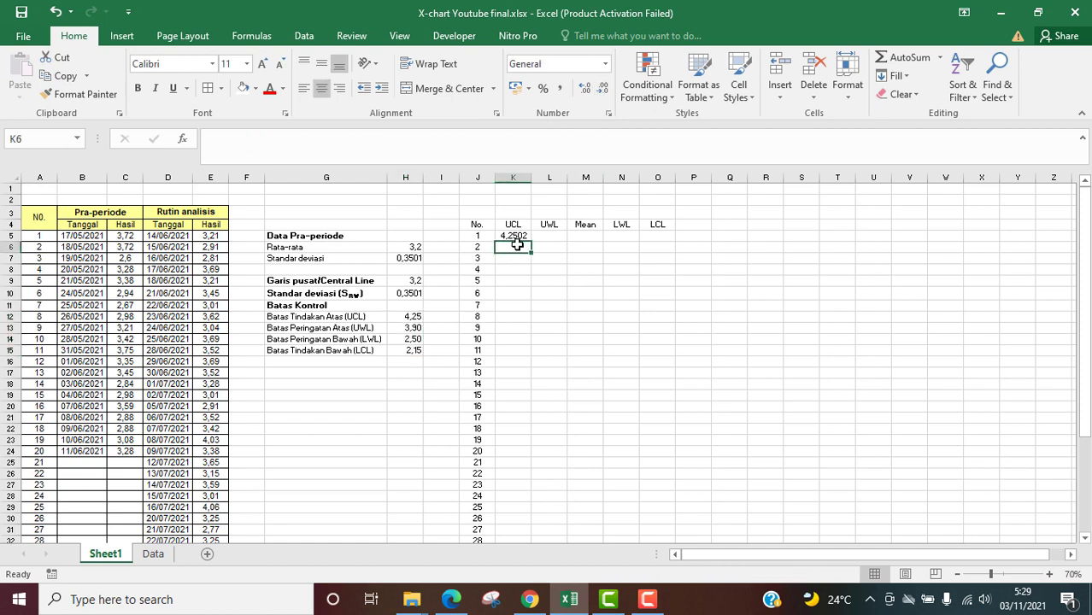
{"action": "left_click_drag", "start_coordinate": [518, 237], "coordinate": [580, 250]}
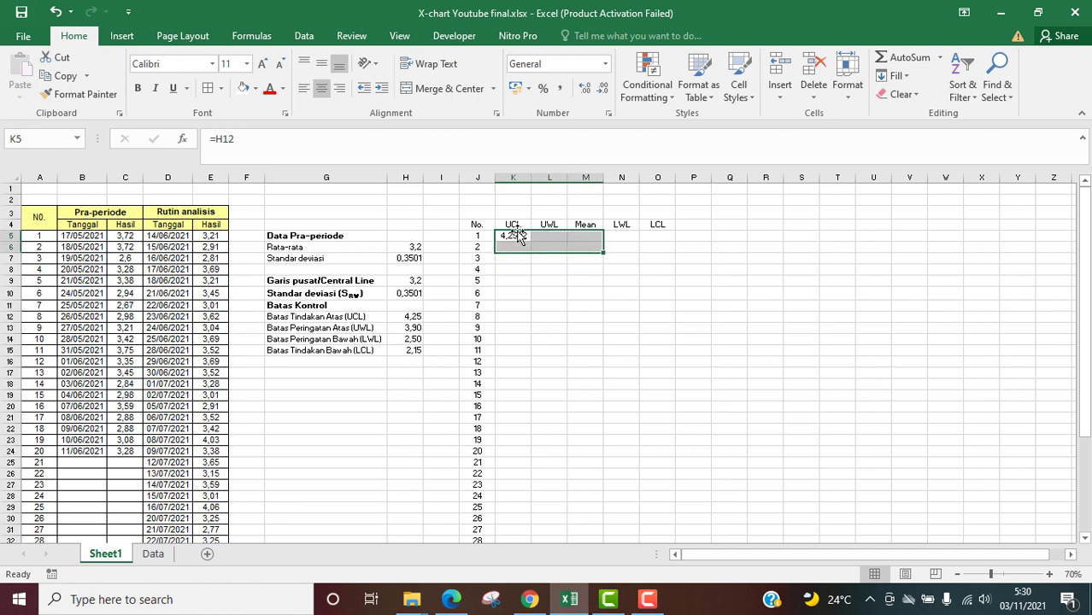
{"action": "left_click_drag", "start_coordinate": [513, 237], "coordinate": [641, 517]}
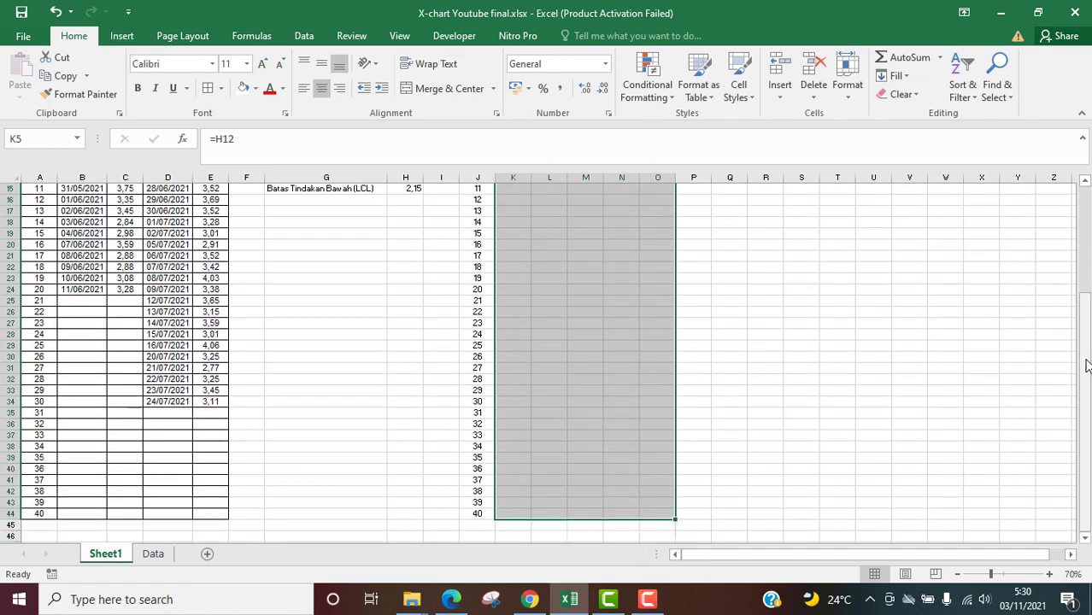
{"action": "left_click_drag", "start_coordinate": [1086, 361], "coordinate": [1086, 299]}
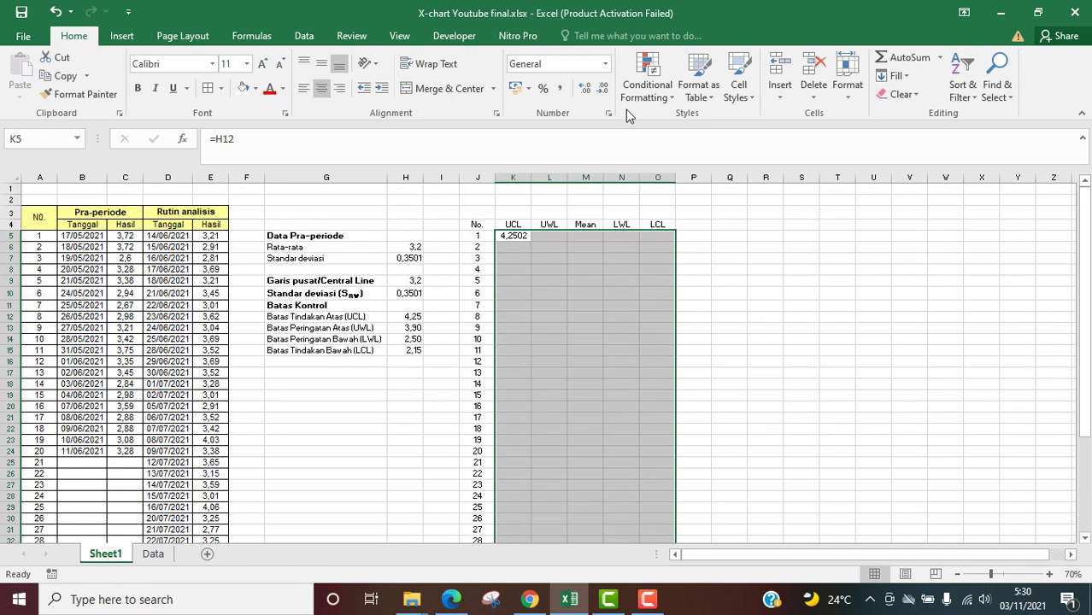
{"action": "left_click", "coordinate": [605, 92]}
{"action": "left_click", "coordinate": [605, 92]}
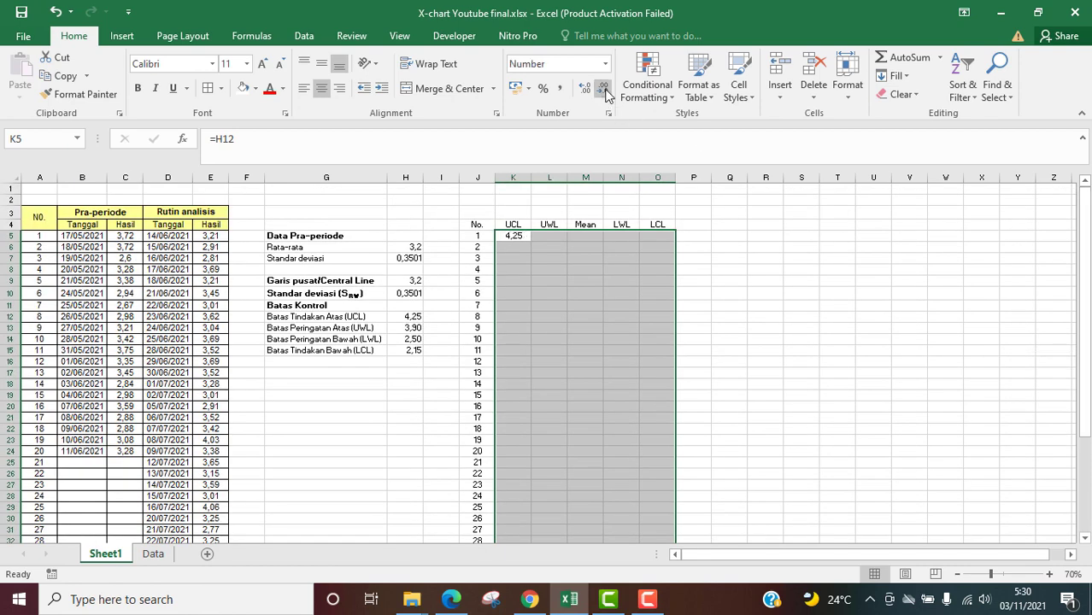
- Enter =K5 in K6 and fill the formula down the UCL column to K44
{"action": "left_click", "coordinate": [517, 249]}
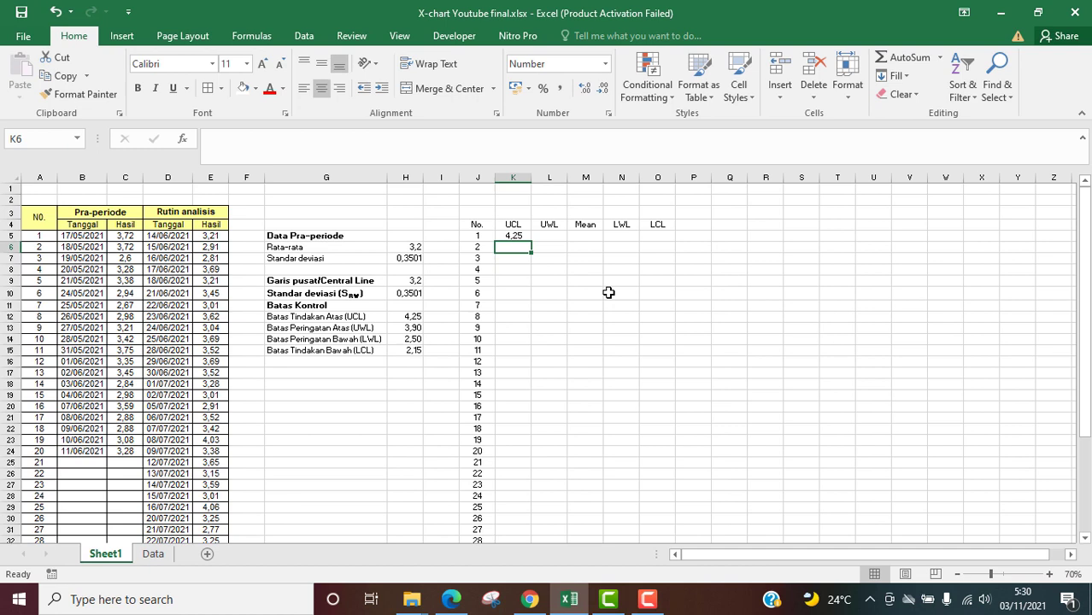
{"action": "type", "text": "="}
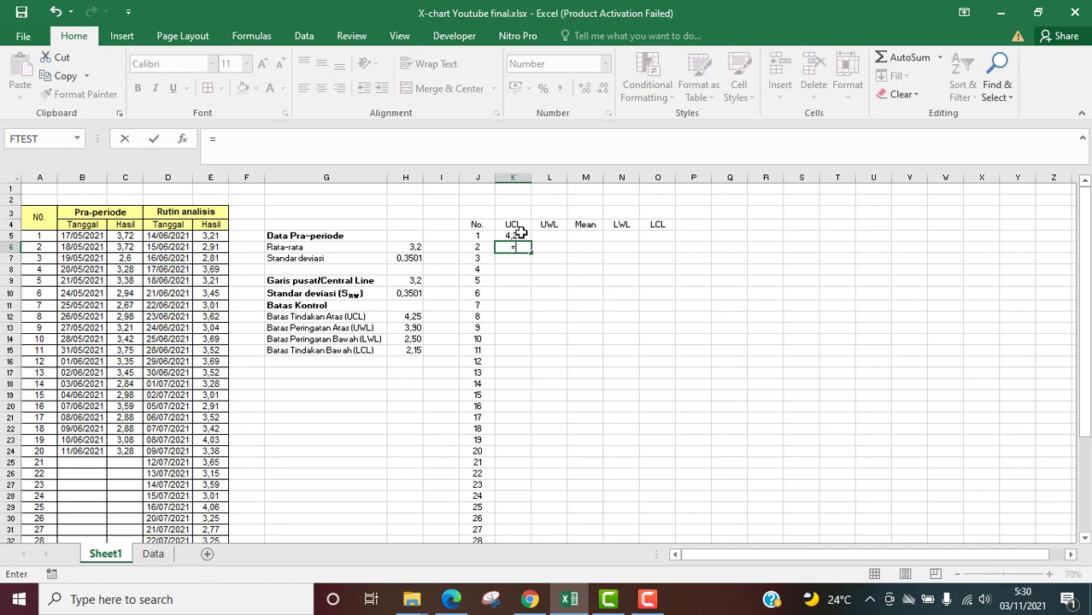
{"action": "left_click", "coordinate": [520, 232]}
{"action": "key", "text": "Return"}
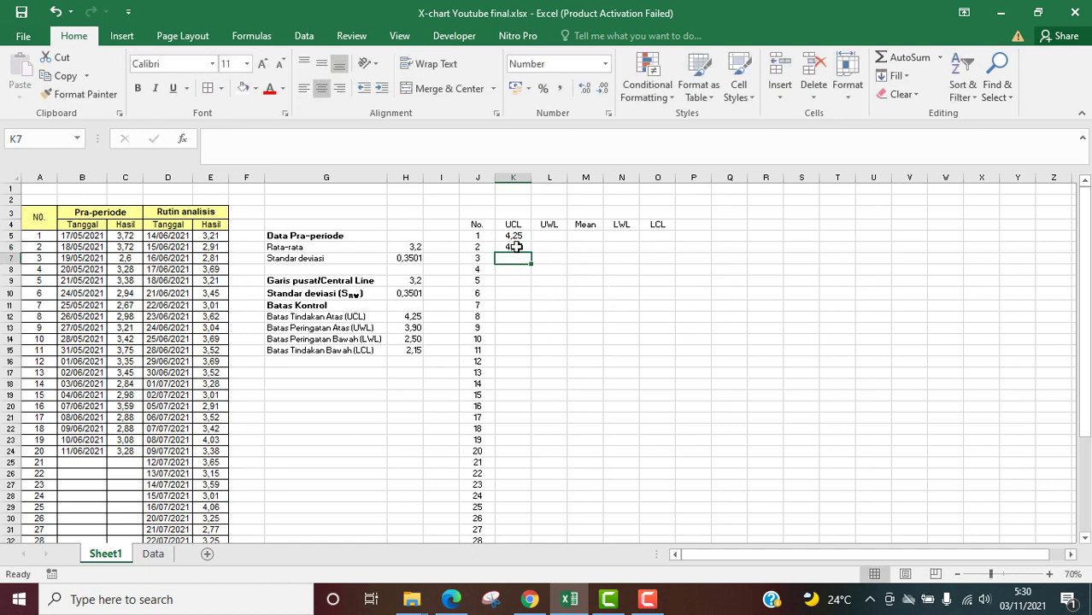
{"action": "left_click", "coordinate": [517, 246]}
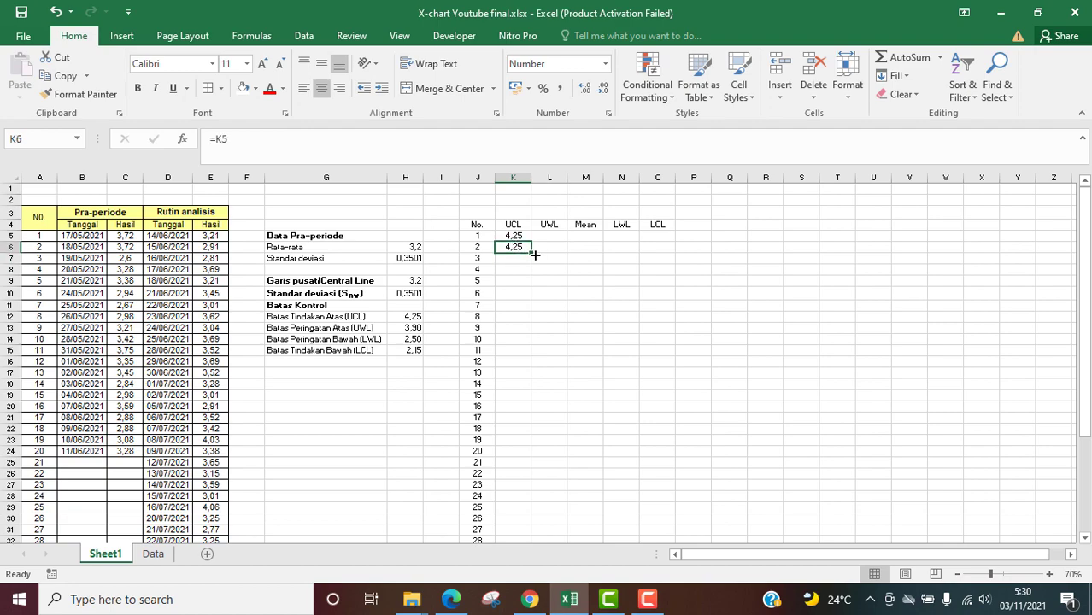
{"action": "mouse_move", "coordinate": [534, 254]}
{"action": "left_mouse_down"}
{"action": "mouse_move", "coordinate": [533, 563]}
{"action": "mouse_move", "coordinate": [523, 529]}
{"action": "left_mouse_up"}
{"action": "left_click", "coordinate": [654, 437]}
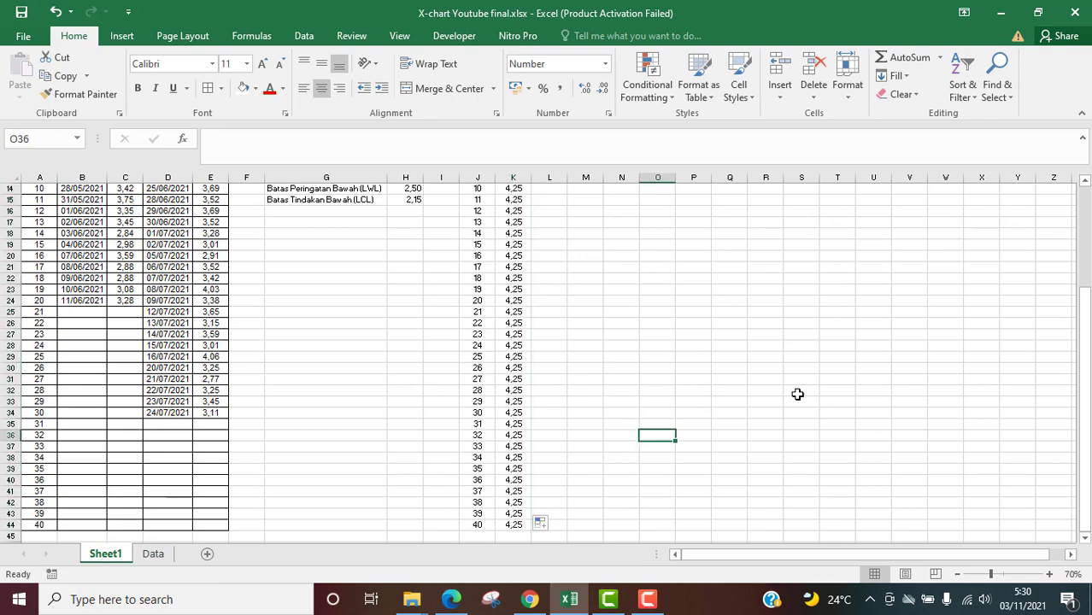
- Link the first UWL cell L5 to the calculated upper warning limit with =H13
{"action": "left_click_drag", "start_coordinate": [1085, 370], "coordinate": [1084, 262]}
{"action": "left_click", "coordinate": [550, 235]}
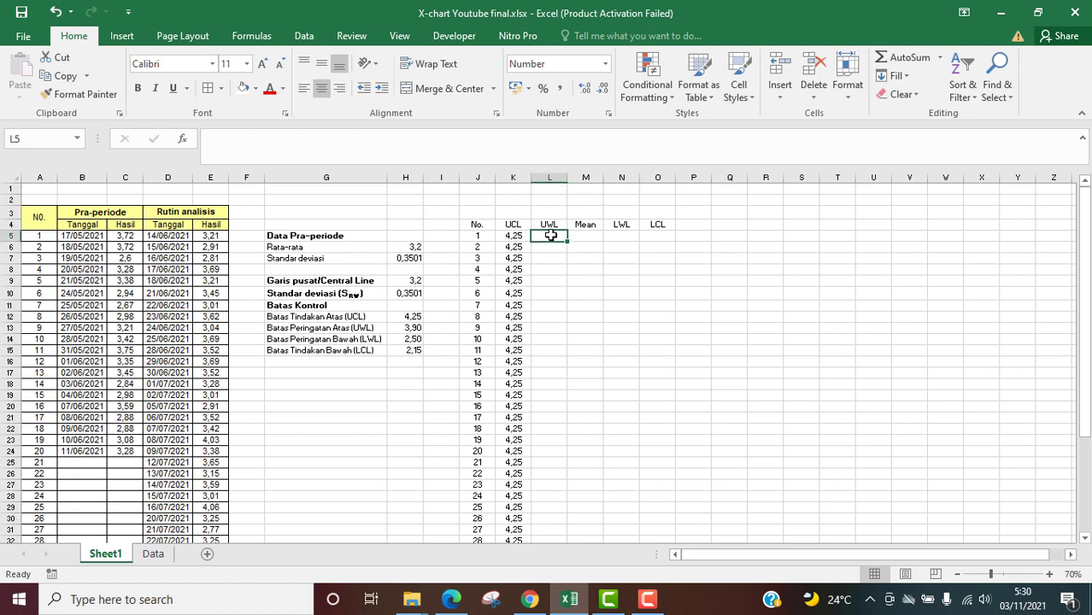
{"action": "type", "text": "="}
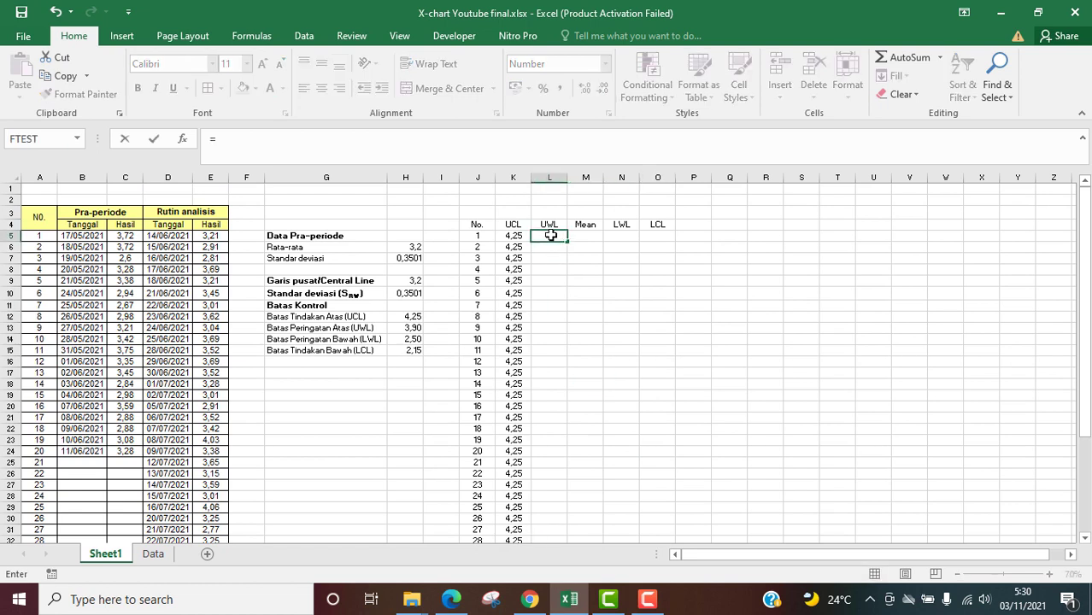
{"action": "left_click", "coordinate": [415, 328]}
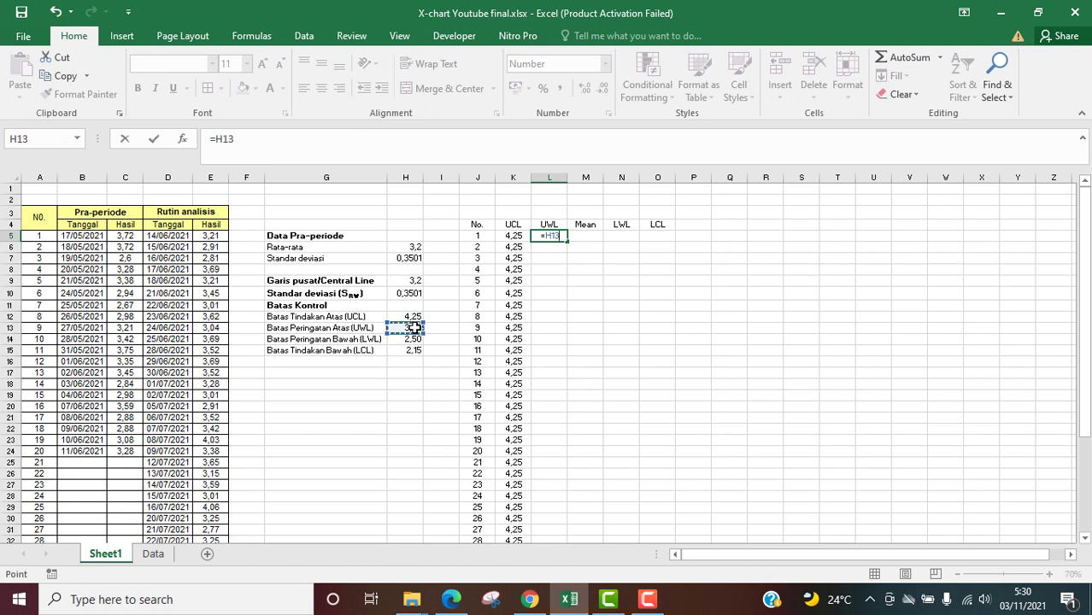
{"action": "key", "text": "Return"}
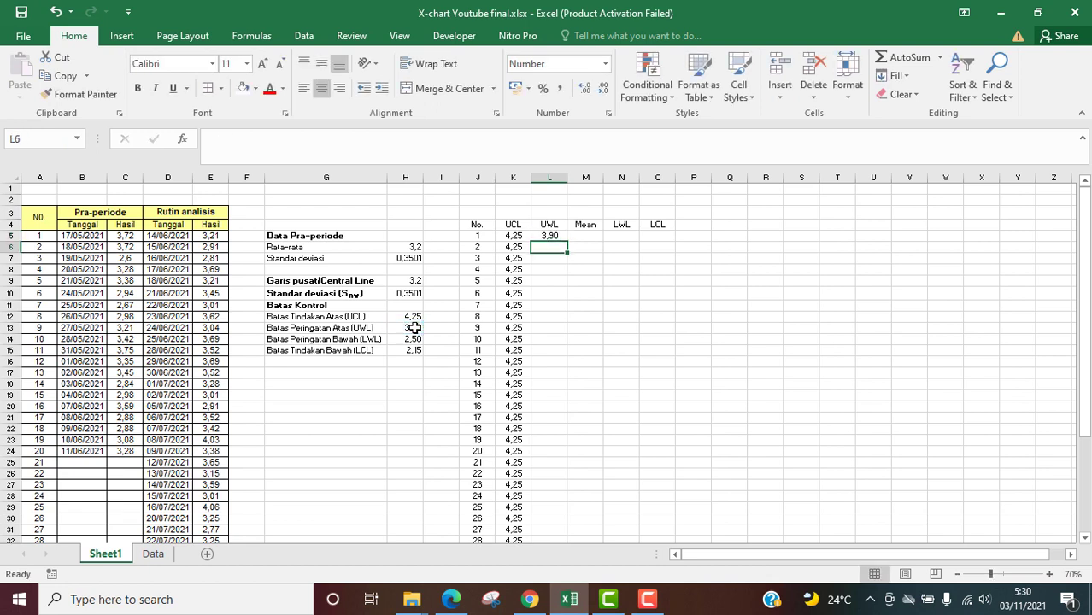
- Enter =L5 in L6 and fill the formula down the UWL column to L44
{"action": "type", "text": "="}
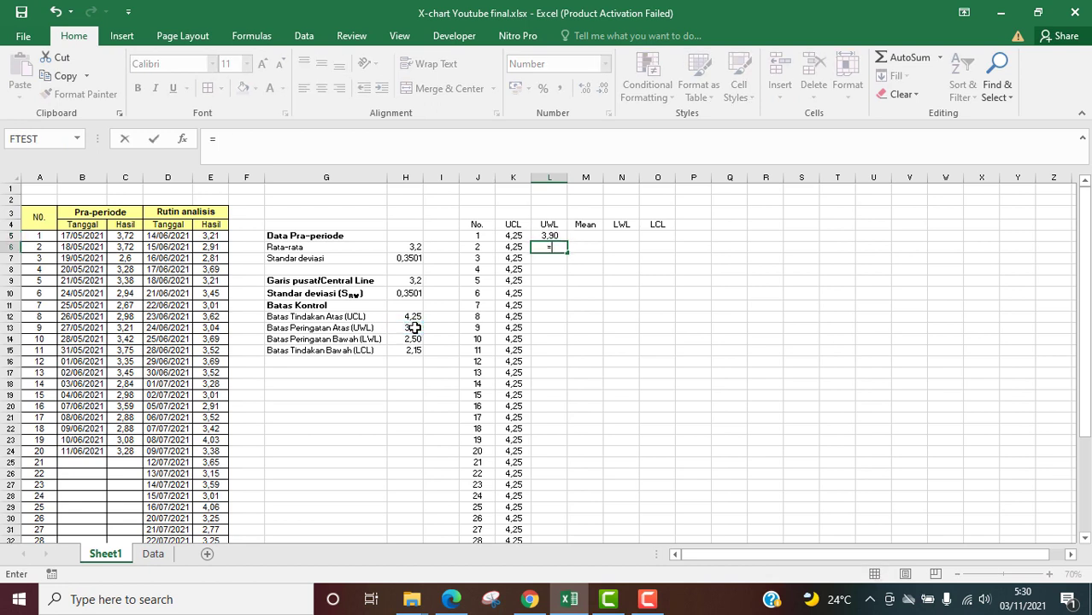
{"action": "left_click", "coordinate": [554, 235]}
{"action": "key", "text": "Return"}
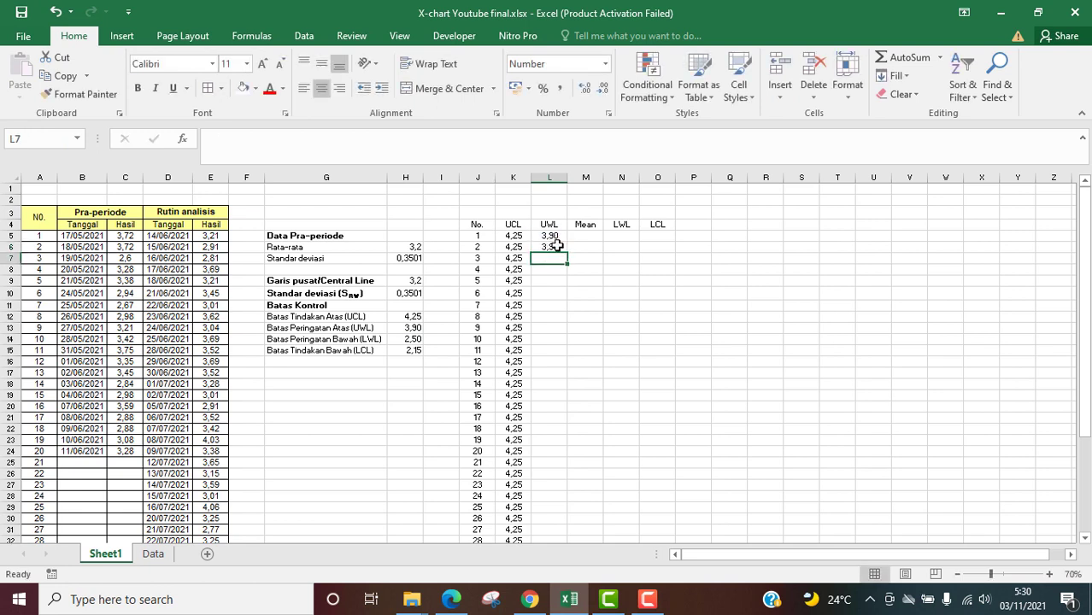
{"action": "left_click", "coordinate": [557, 246]}
{"action": "left_click_drag", "start_coordinate": [569, 254], "coordinate": [554, 521]}
- Link the first Mean cell M5 to the central line value with =H9
{"action": "scroll", "coordinate": [568, 521], "scroll_direction": "up", "scroll_amount": 3}
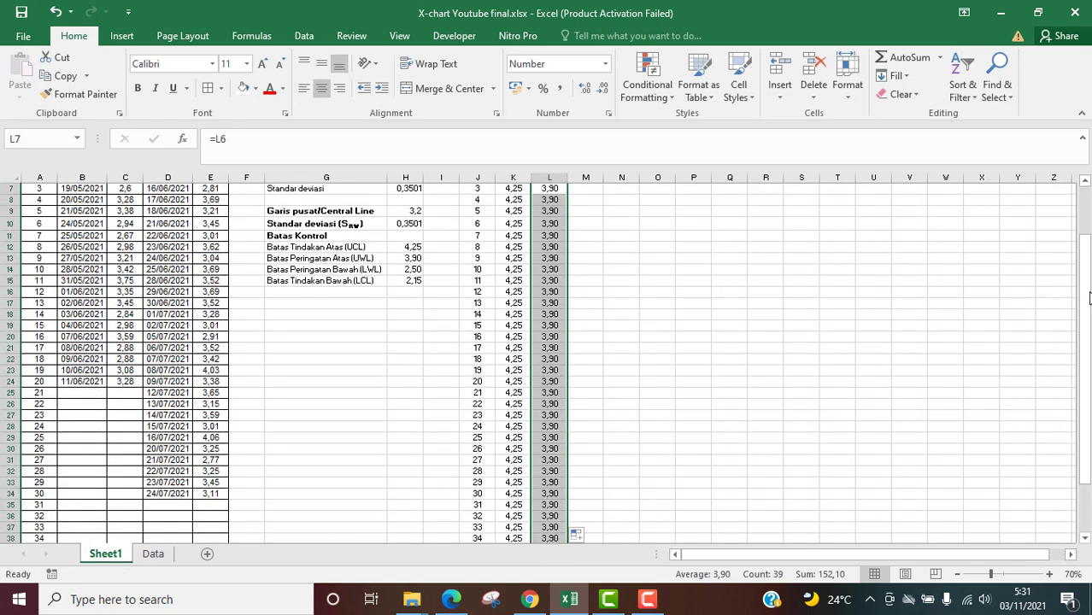
{"action": "left_click_drag", "start_coordinate": [1085, 253], "coordinate": [1085, 202]}
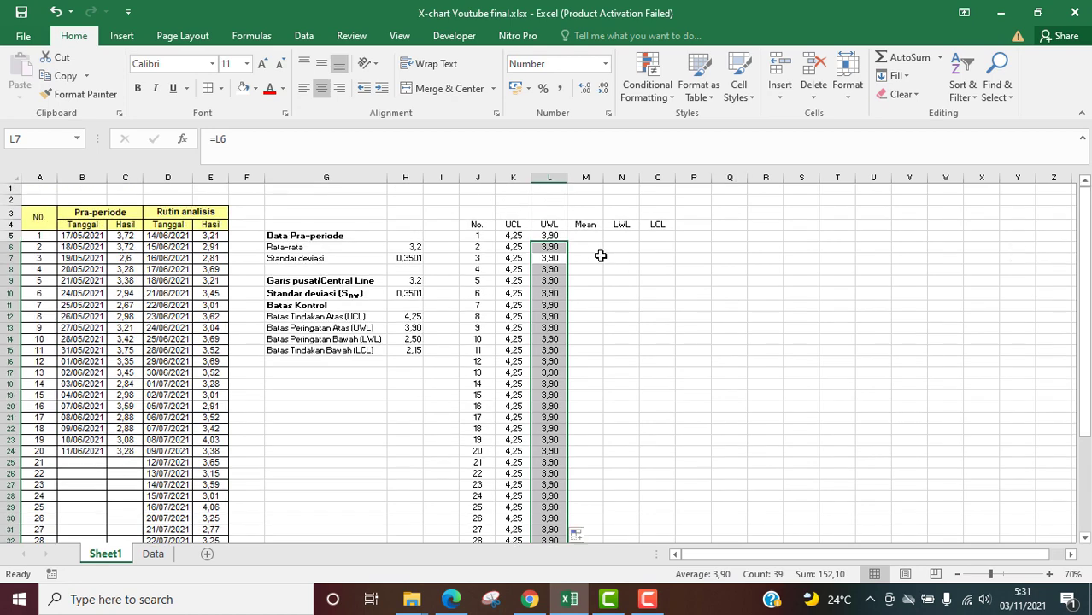
{"action": "left_click", "coordinate": [590, 239]}
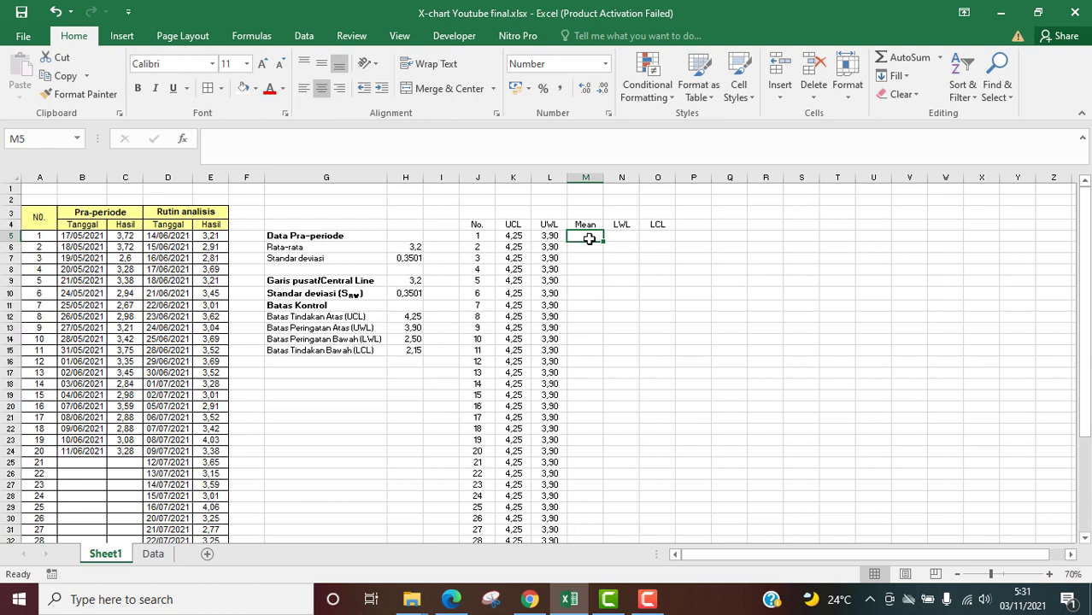
{"action": "type", "text": "="}
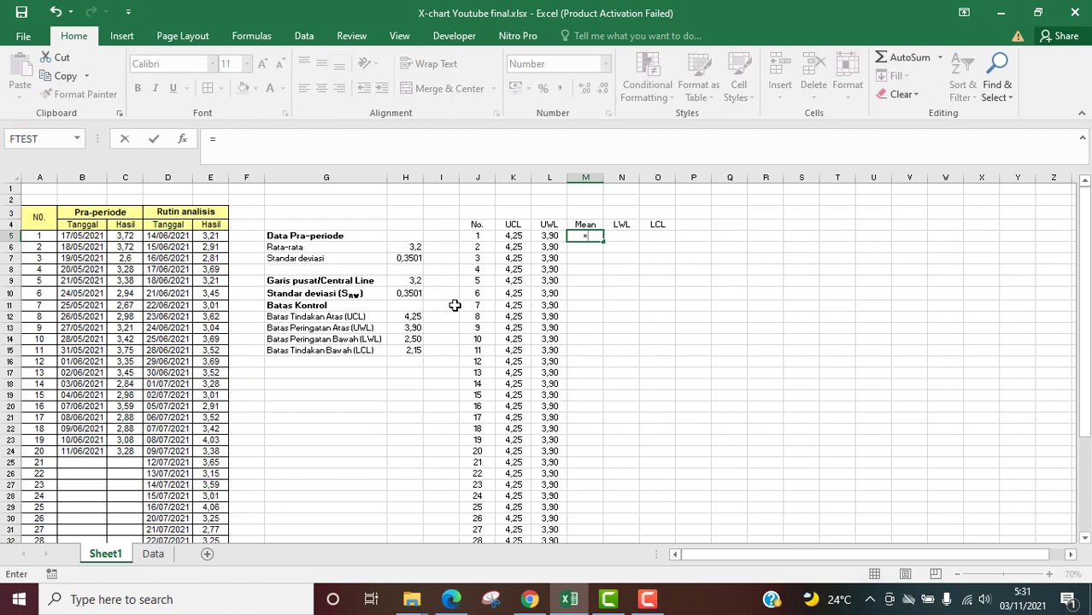
{"action": "left_click", "coordinate": [416, 280]}
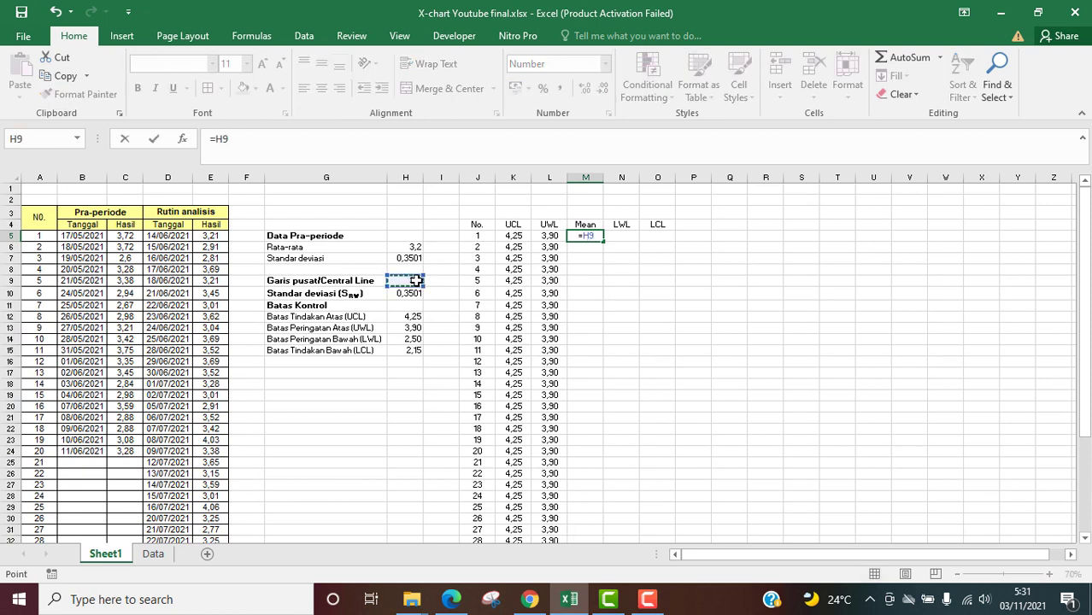
{"action": "key", "text": "Return"}
- Enter =M5 in M6 and fill the formula down the Mean column to M44
{"action": "type", "text": "="}
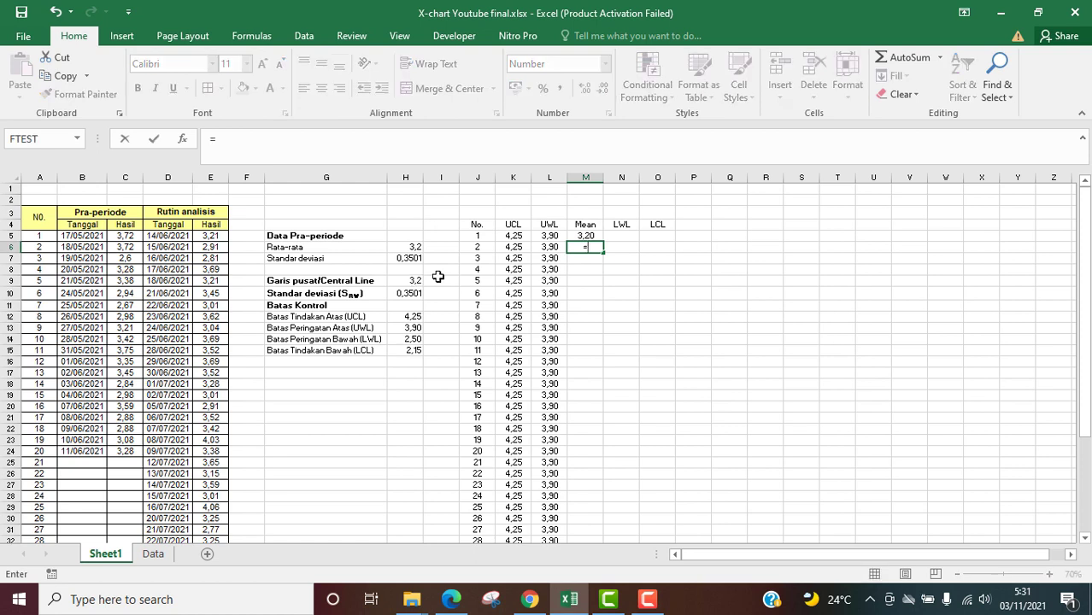
{"action": "left_click", "coordinate": [590, 235]}
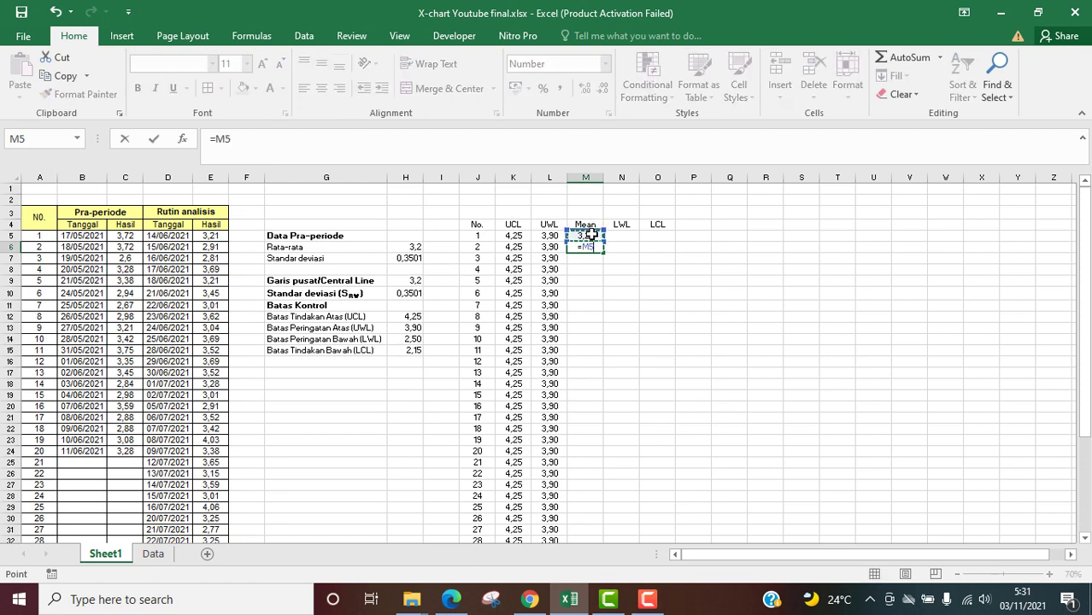
{"action": "key", "text": "Return"}
{"action": "left_click", "coordinate": [593, 246]}
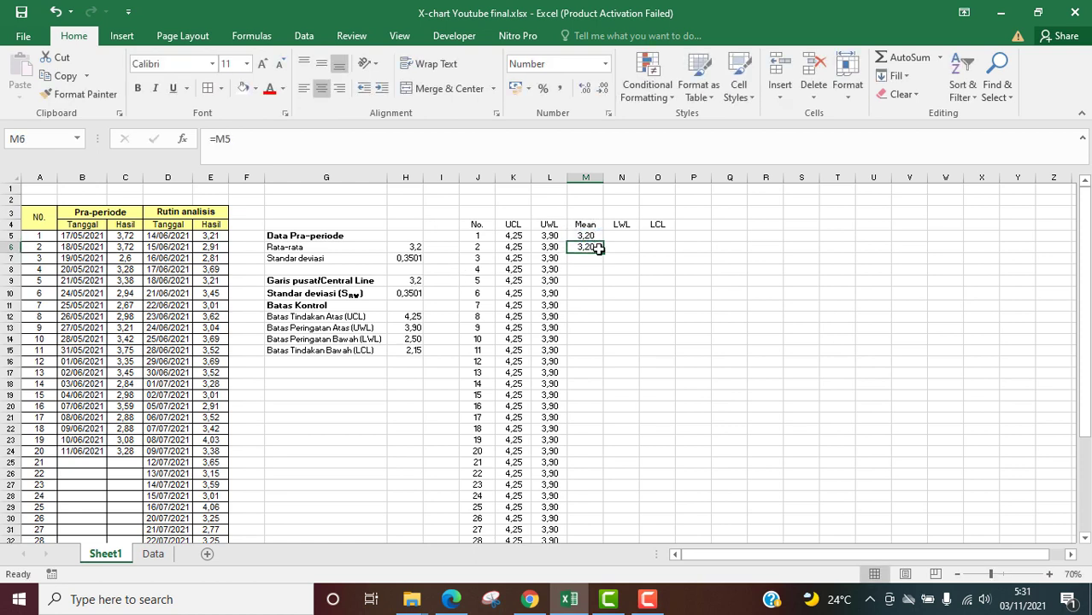
{"action": "left_click_drag", "start_coordinate": [602, 252], "coordinate": [588, 487]}
{"action": "left_click_drag", "start_coordinate": [588, 494], "coordinate": [588, 496]}
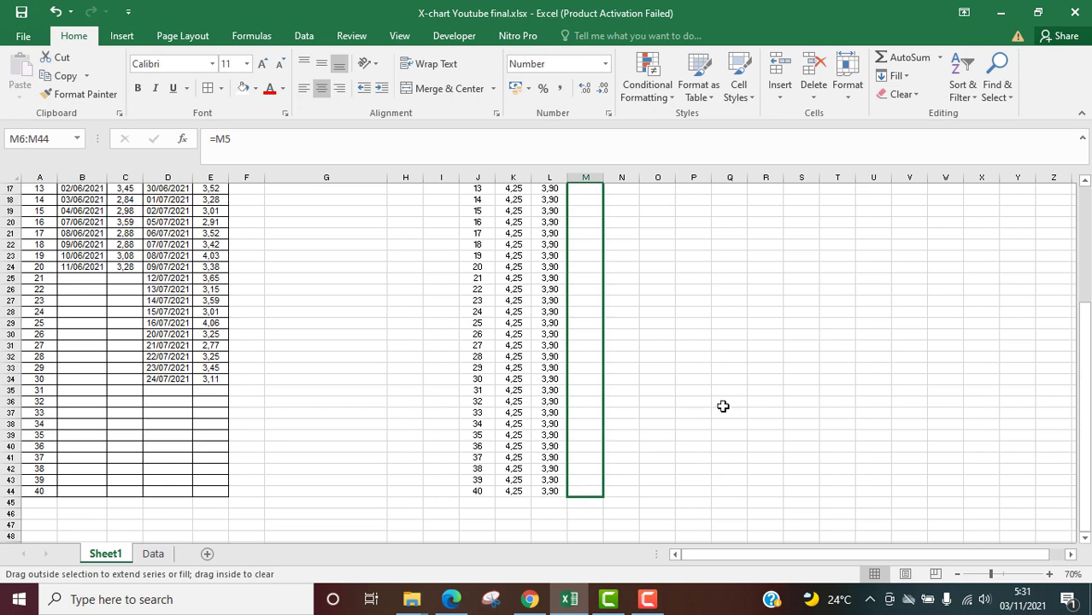
- Link the first LWL cell N5 to the calculated lower warning limit with =H14
{"action": "left_click_drag", "start_coordinate": [1082, 333], "coordinate": [1082, 205]}
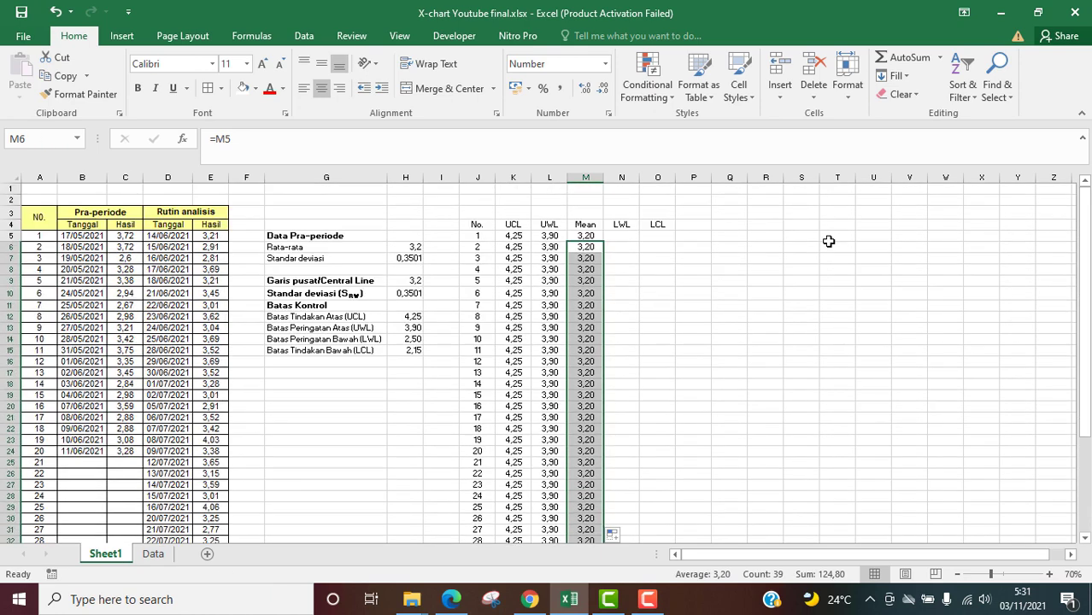
{"action": "left_click", "coordinate": [627, 236]}
{"action": "type", "text": "="}
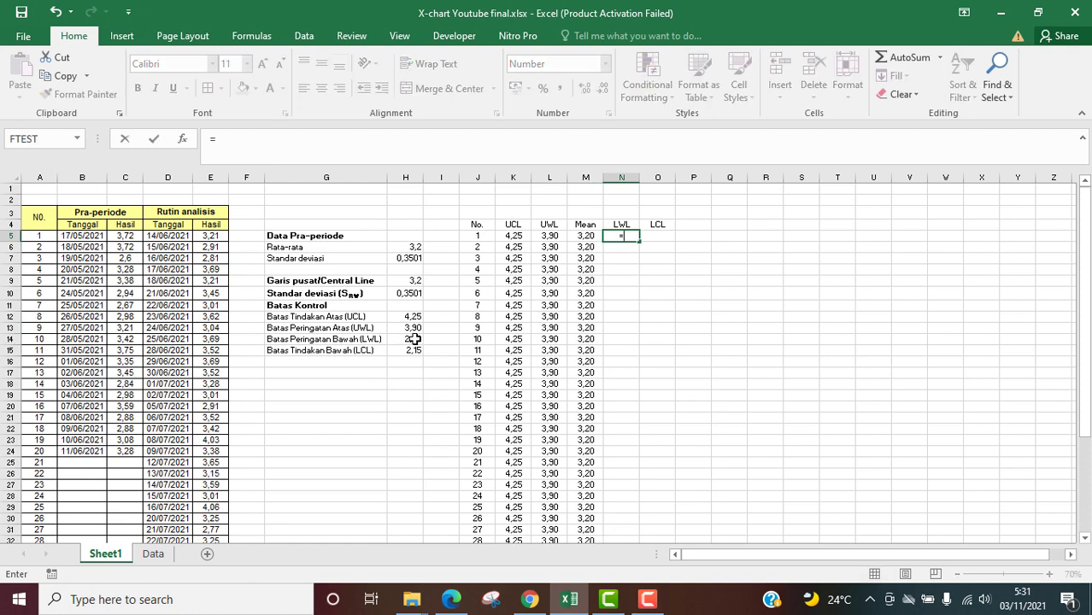
{"action": "left_click", "coordinate": [413, 339]}
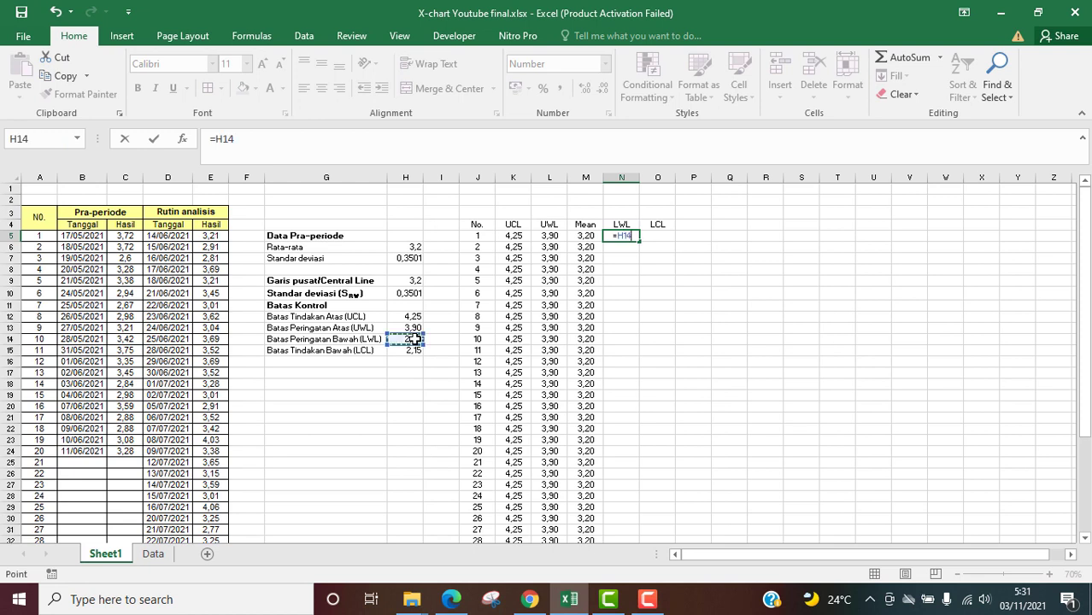
{"action": "key", "text": "Return"}
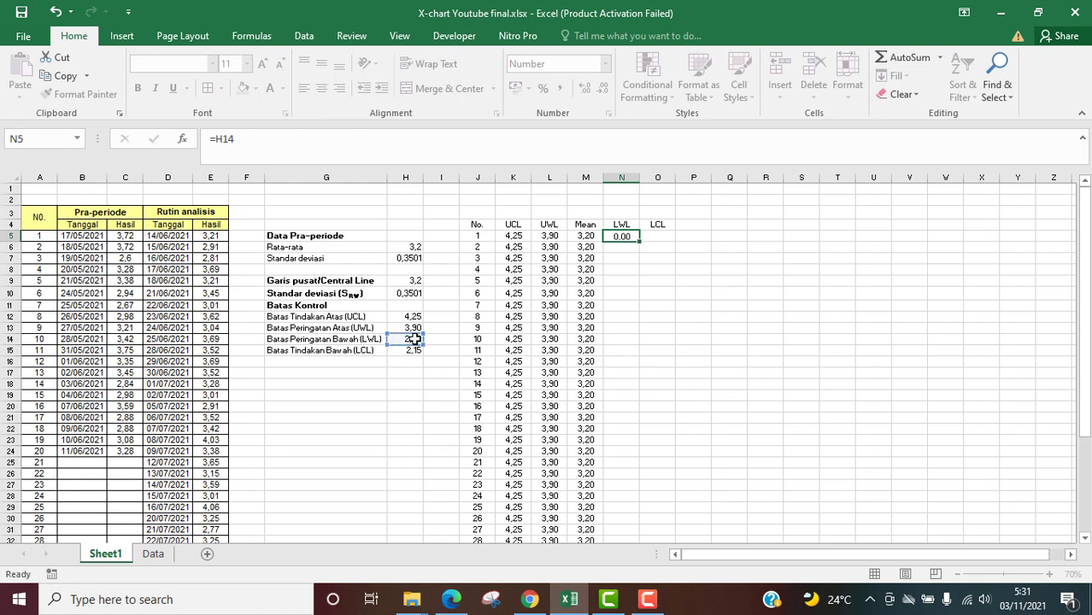
- Enter =N5 in N6 and fill the formula down the LWL column to N44
{"action": "type", "text": "="}
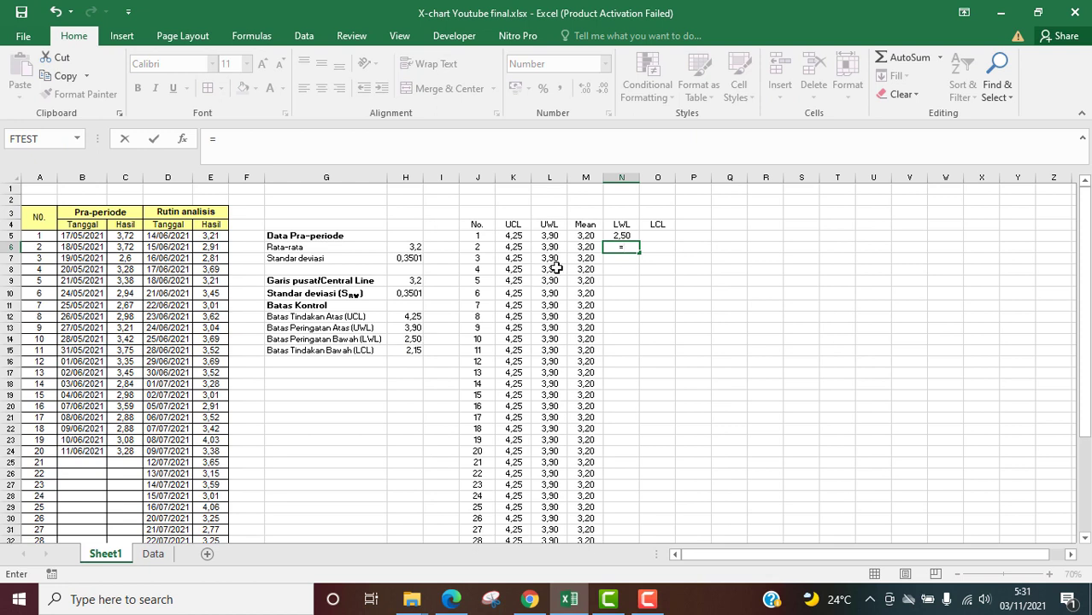
{"action": "left_click", "coordinate": [617, 236]}
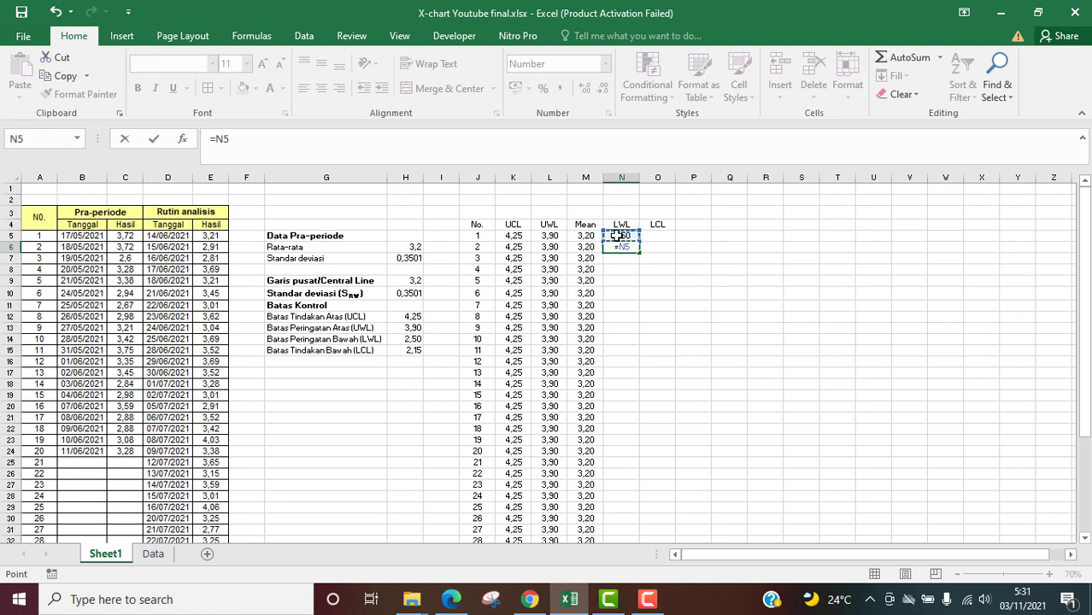
{"action": "key", "text": "Return"}
{"action": "left_click", "coordinate": [622, 246]}
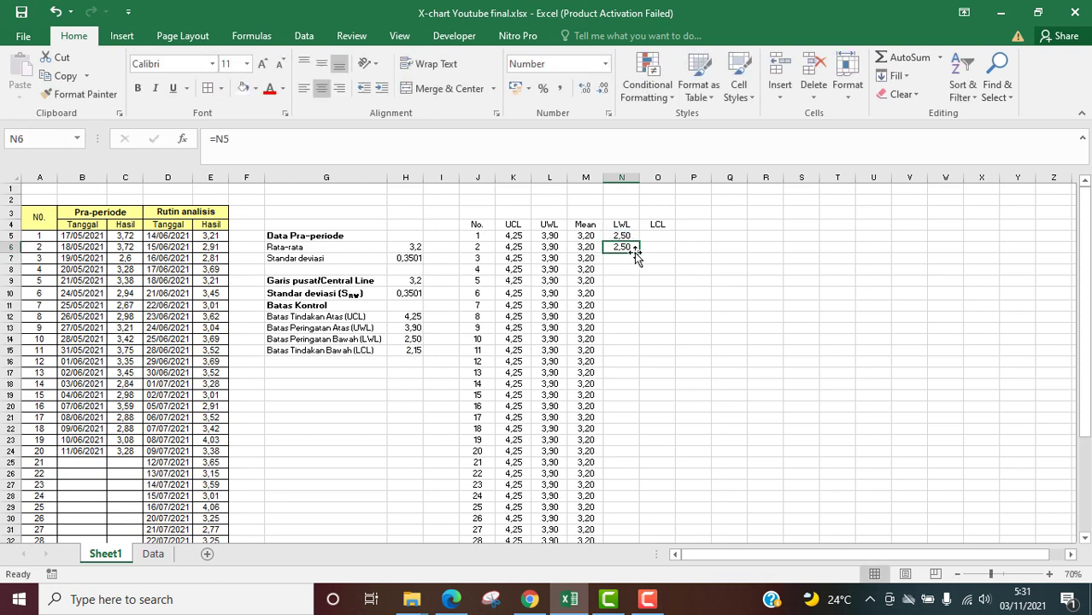
{"action": "left_click_drag", "start_coordinate": [638, 252], "coordinate": [623, 531]}
{"action": "key", "text": "Return"}
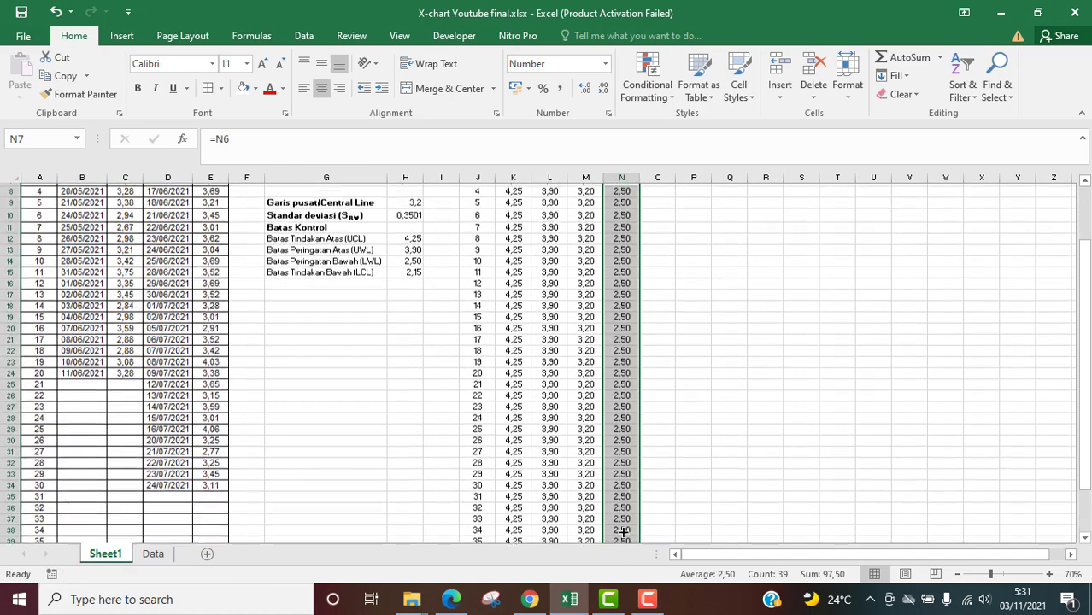
- Link the first LCL cell O5 to the calculated lower control limit with =H15
{"action": "left_click_drag", "start_coordinate": [1087, 359], "coordinate": [1086, 350]}
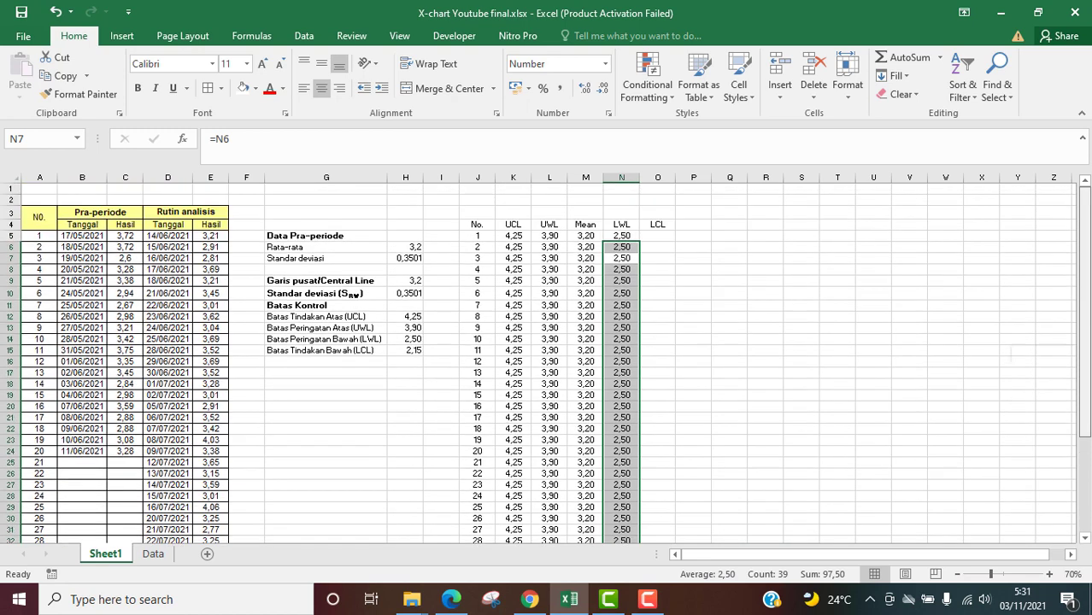
{"action": "left_click", "coordinate": [665, 240]}
{"action": "type", "text": "="}
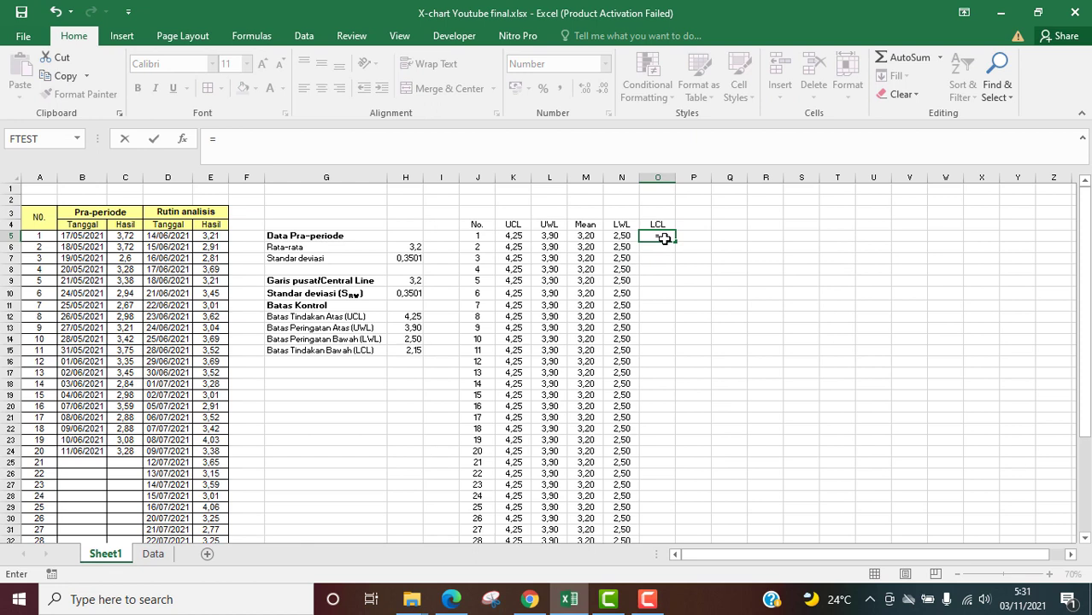
{"action": "left_click", "coordinate": [412, 349]}
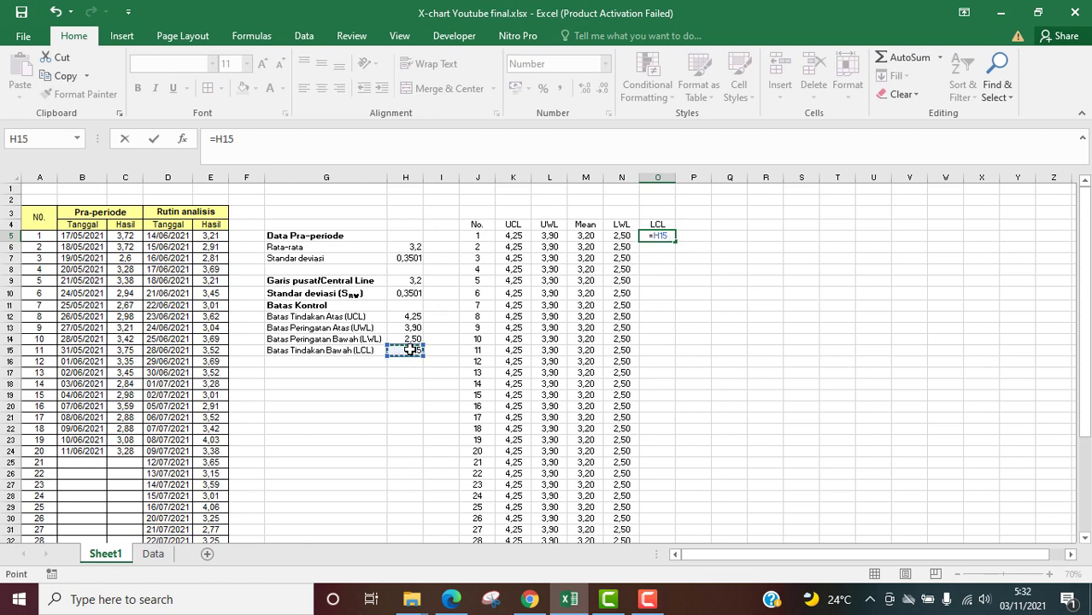
{"action": "key", "text": "Return"}
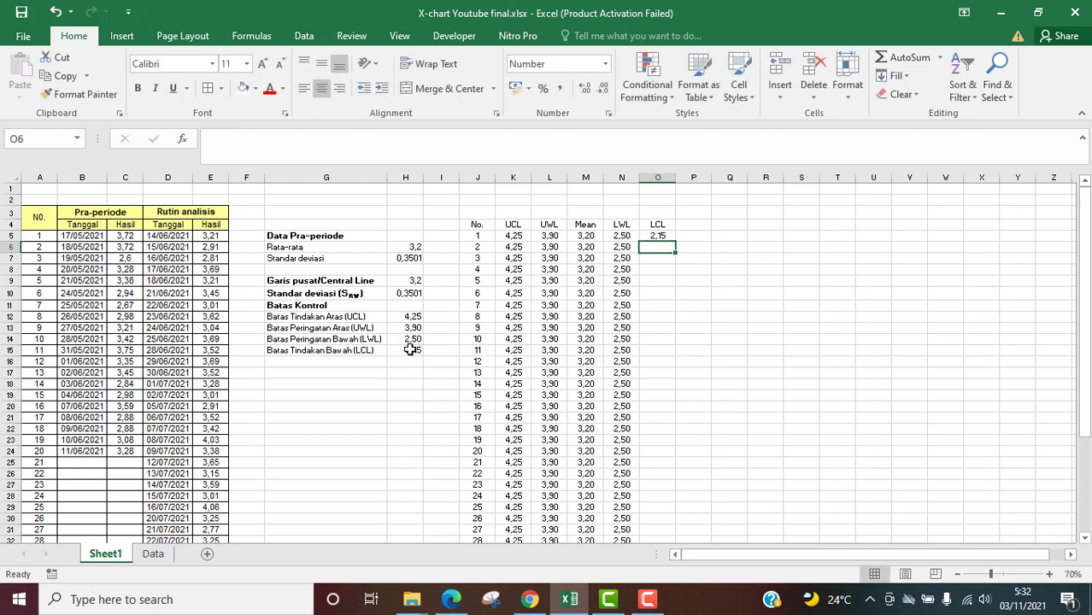
- Enter =O5 in O6 and fill the formula down the LCL column to O44
{"action": "type", "text": "="}
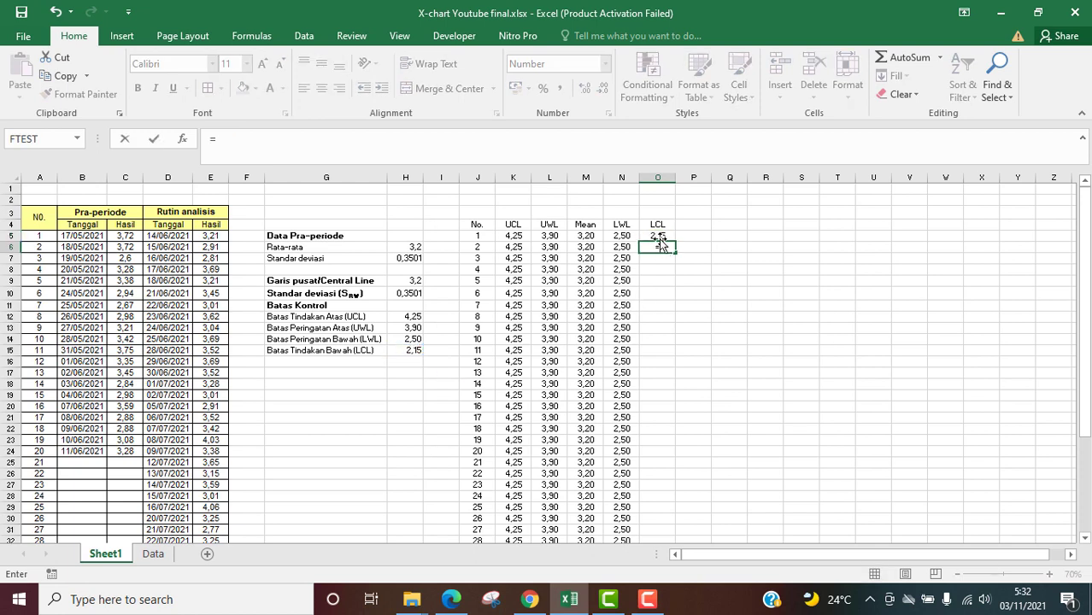
{"action": "left_click", "coordinate": [660, 238]}
{"action": "key", "text": "Return"}
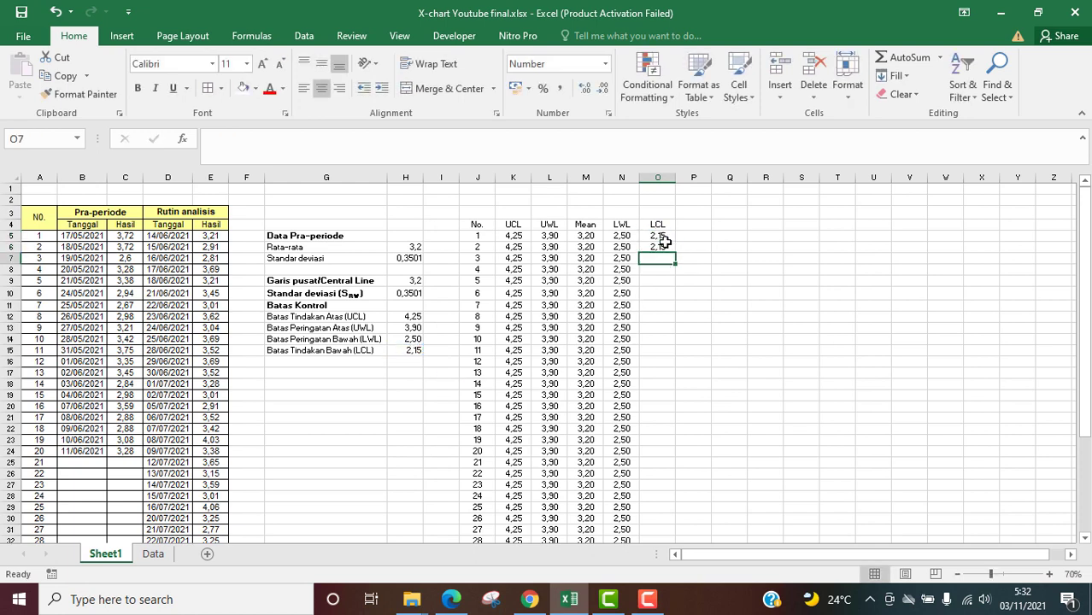
{"action": "left_click", "coordinate": [664, 247]}
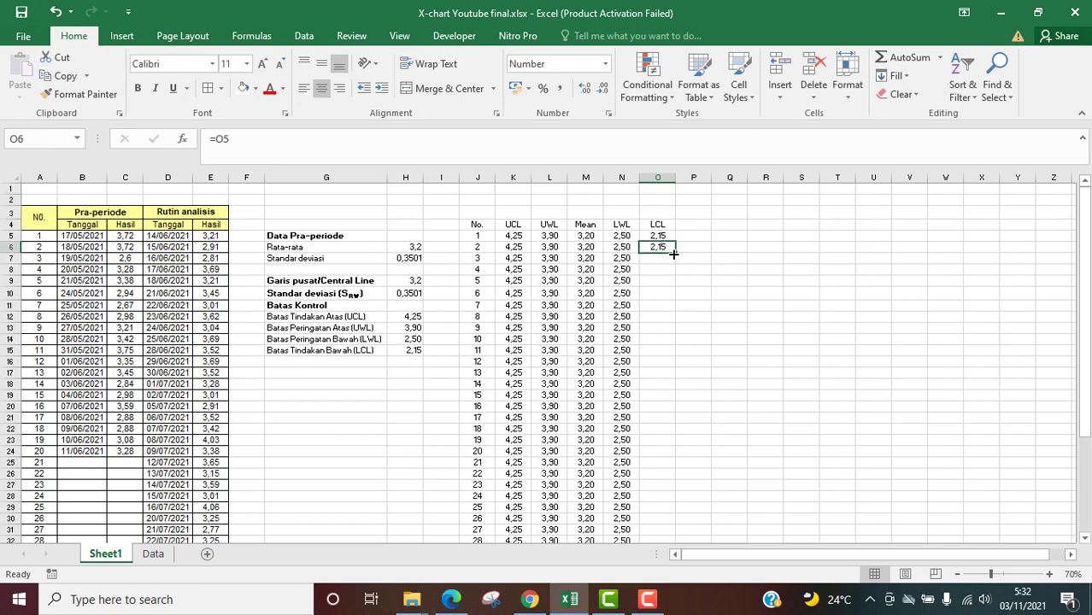
{"action": "mouse_move", "coordinate": [673, 254]}
{"action": "left_mouse_down"}
{"action": "mouse_move", "coordinate": [659, 394]}
{"action": "mouse_move", "coordinate": [665, 574]}
{"action": "mouse_move", "coordinate": [659, 516]}
{"action": "left_mouse_up"}
{"action": "left_click", "coordinate": [827, 383]}
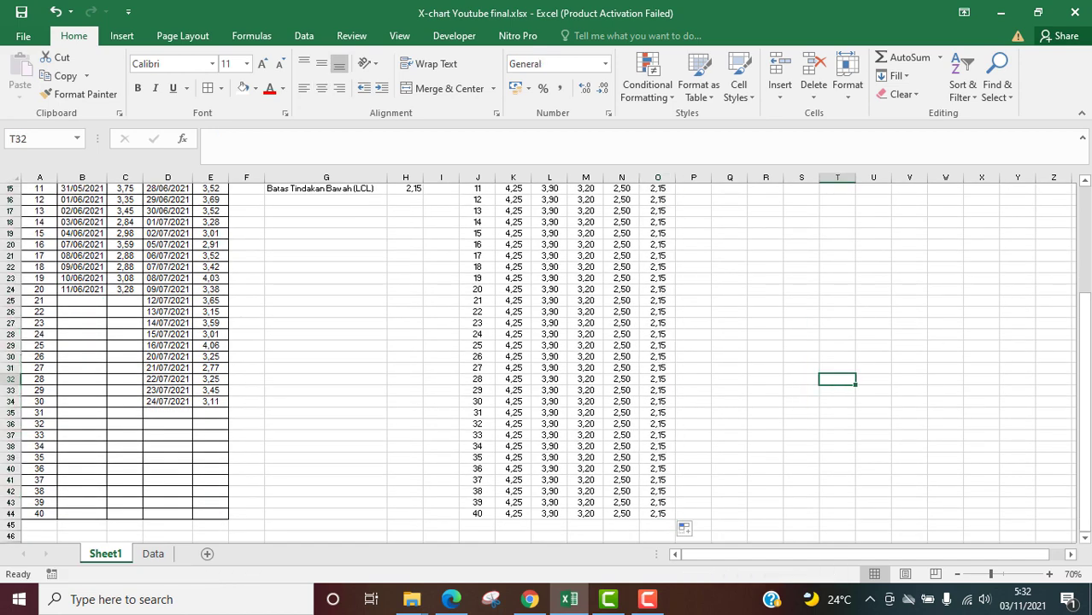
- Save the workbook with the completed chart data table
{"action": "left_click_drag", "start_coordinate": [1085, 340], "coordinate": [969, 250]}
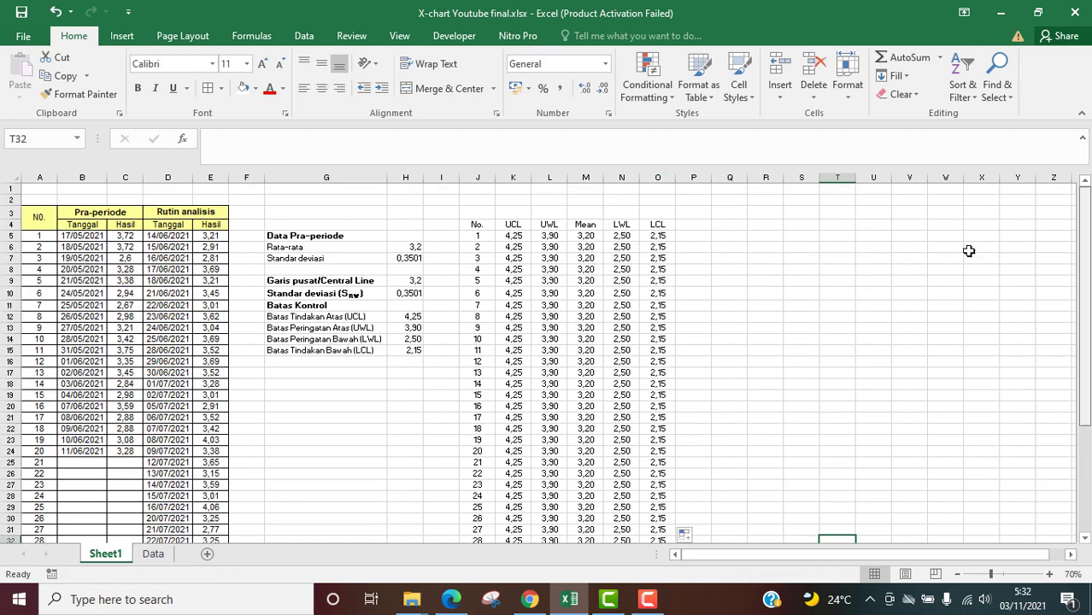
{"action": "left_click", "coordinate": [767, 303]}
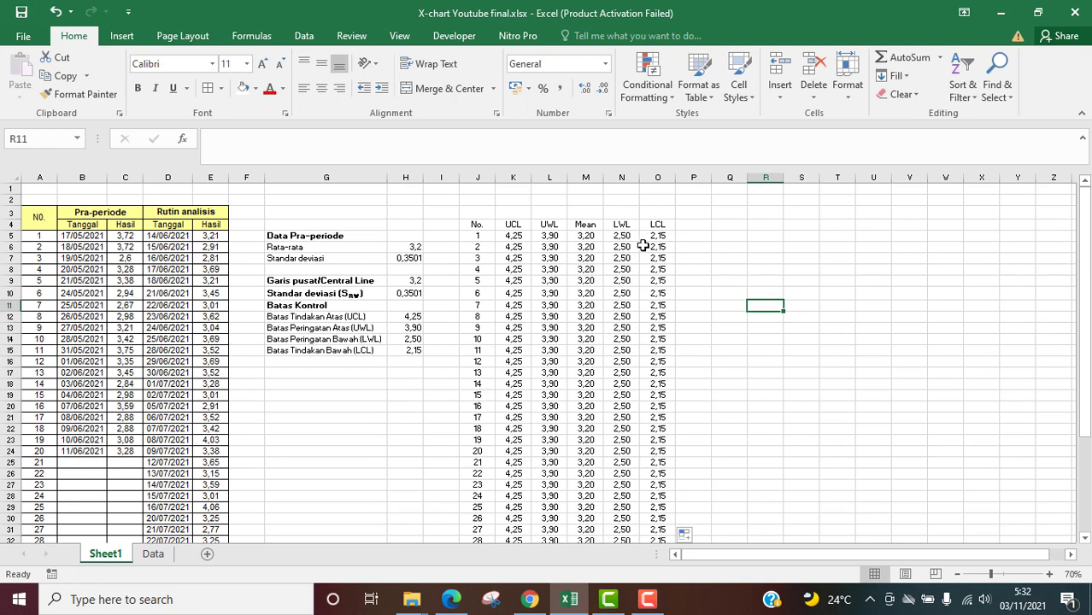
{"action": "left_click", "coordinate": [20, 13]}
- Insert eight blank columns at J:Q, before the No.–LCL chart data table, to make room for the chart
{"action": "left_click_drag", "start_coordinate": [478, 177], "coordinate": [731, 176]}
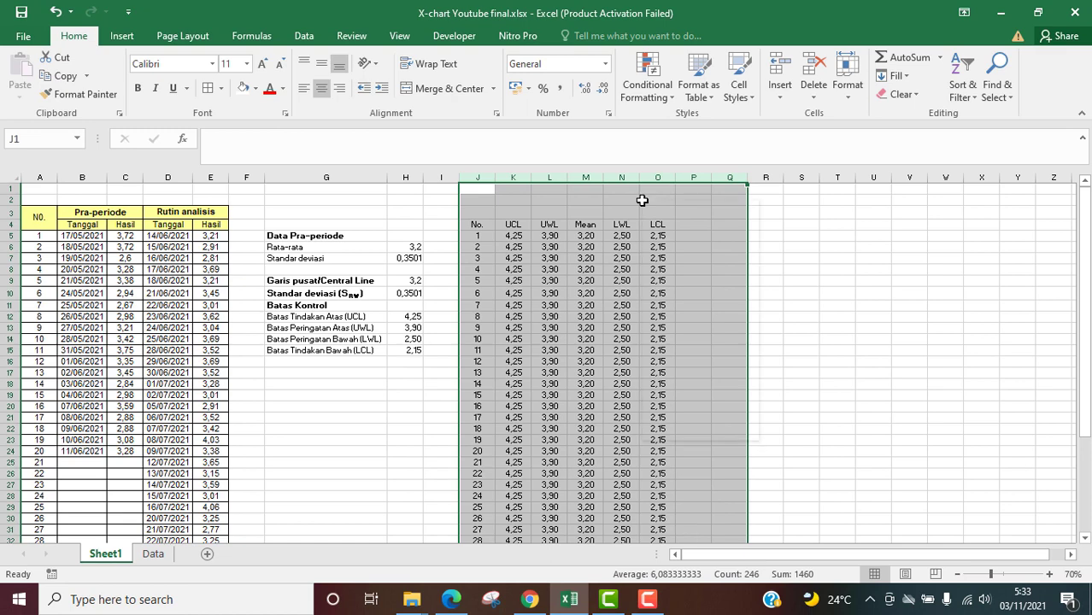
{"action": "right_click", "coordinate": [642, 200]}
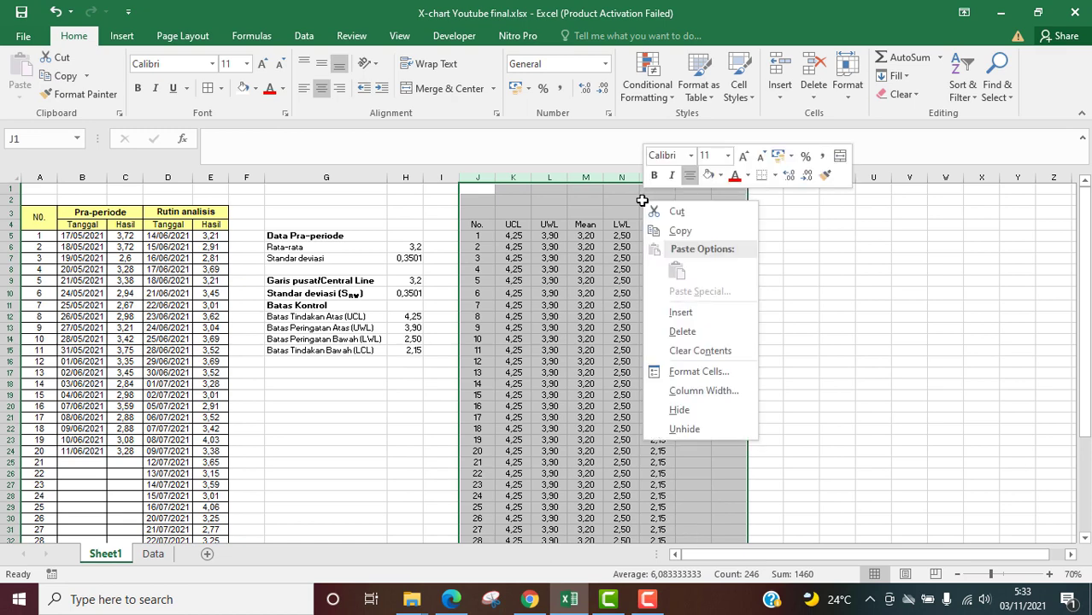
{"action": "left_click", "coordinate": [681, 312]}
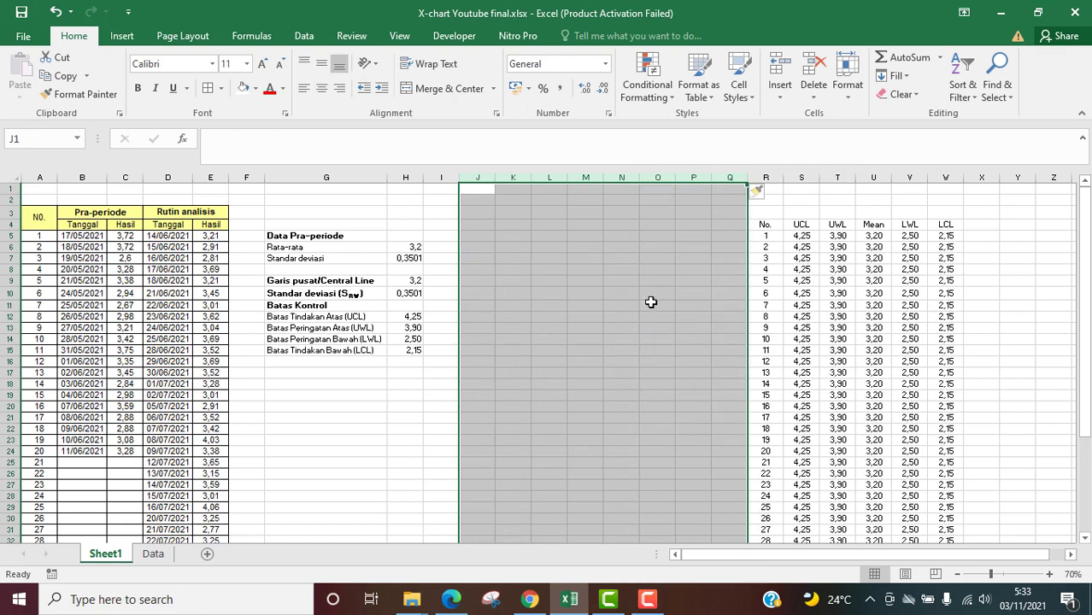
{"action": "left_click", "coordinate": [646, 296]}
{"action": "left_click", "coordinate": [537, 317]}
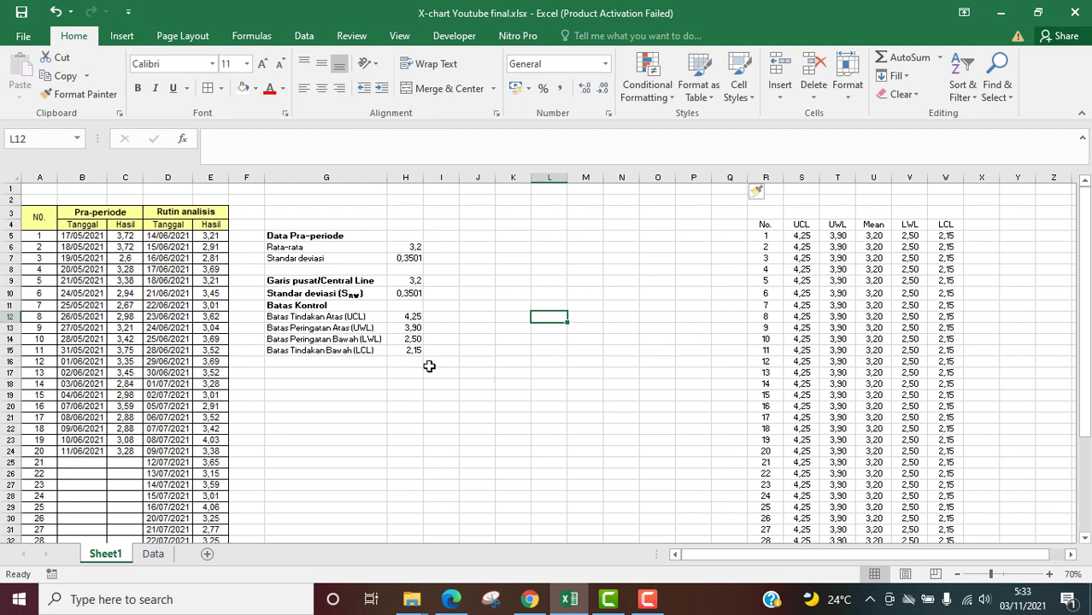
- Insert a scatter chart with straight lines and no markers from the routine analysis data D4:E44 and the limit columns S4:W44
{"action": "left_click_drag", "start_coordinate": [177, 224], "coordinate": [208, 513]}
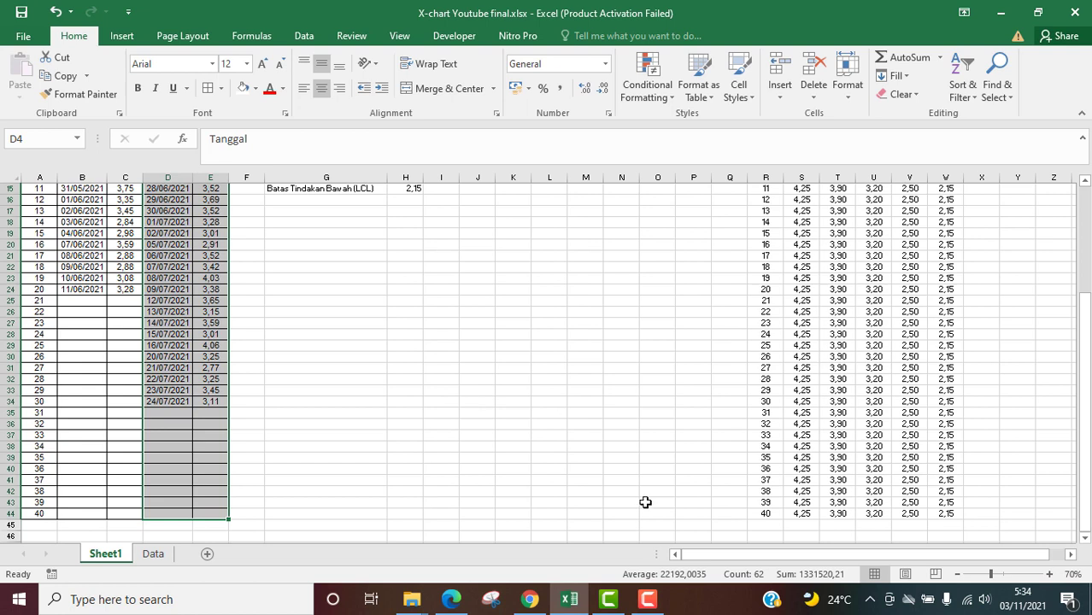
{"action": "left_click_drag", "start_coordinate": [801, 513], "coordinate": [943, 225]}
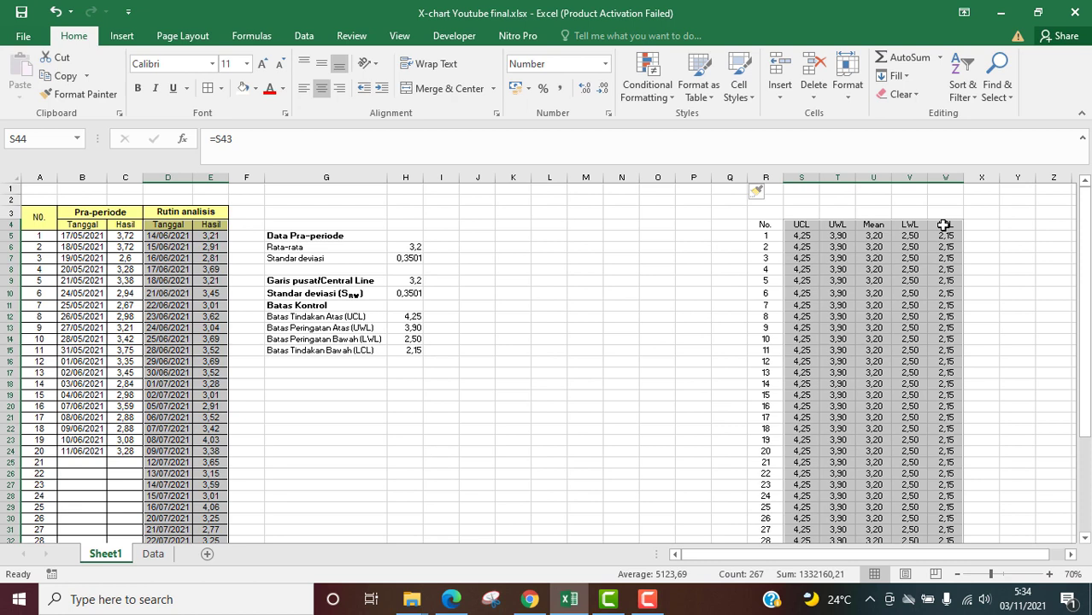
{"action": "left_click", "coordinate": [124, 37]}
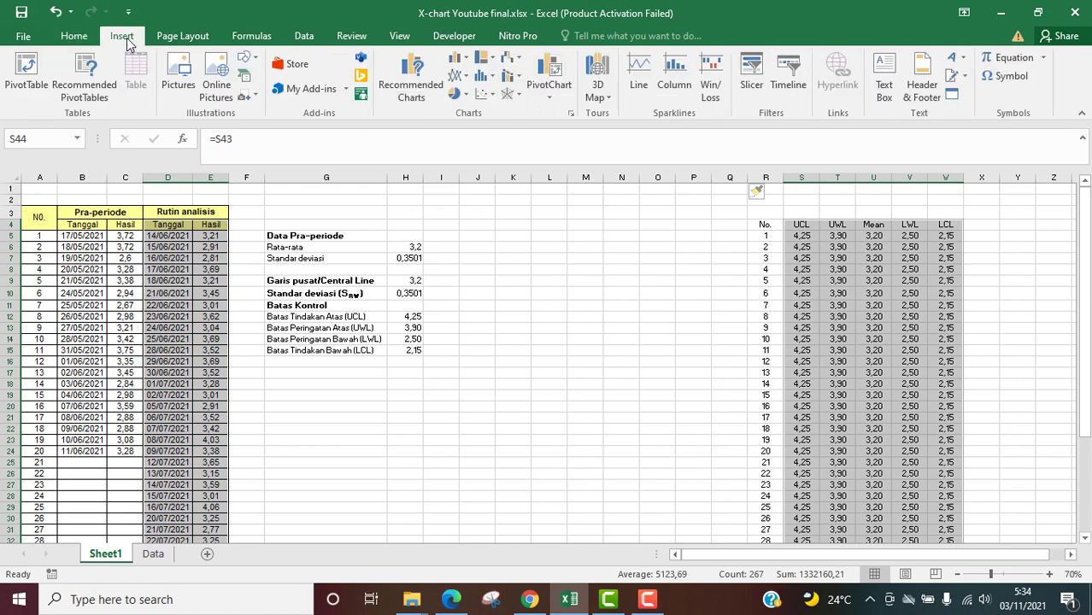
{"action": "left_click", "coordinate": [492, 97]}
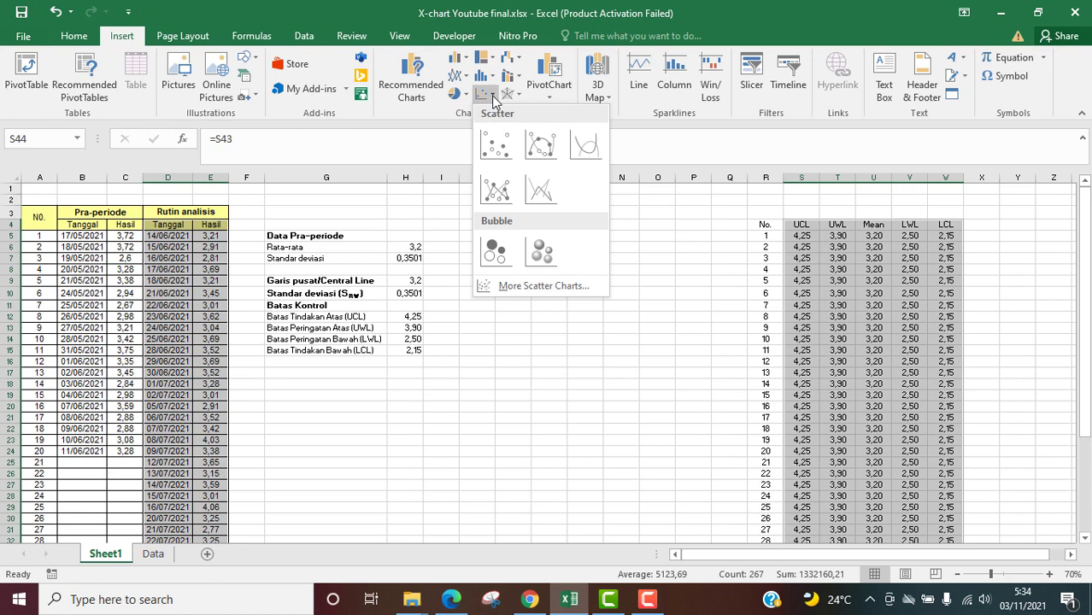
{"action": "left_click", "coordinate": [547, 199]}
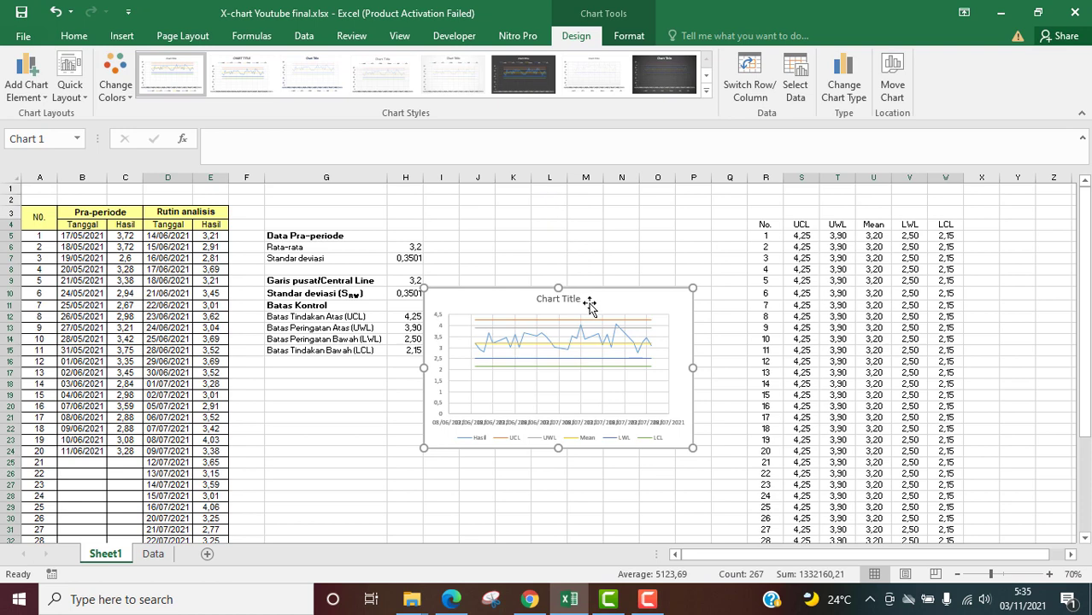
- Move the chart below the control limit calculations and enlarge it to cover about G17 to Q37
{"action": "left_click_drag", "start_coordinate": [580, 301], "coordinate": [519, 309]}
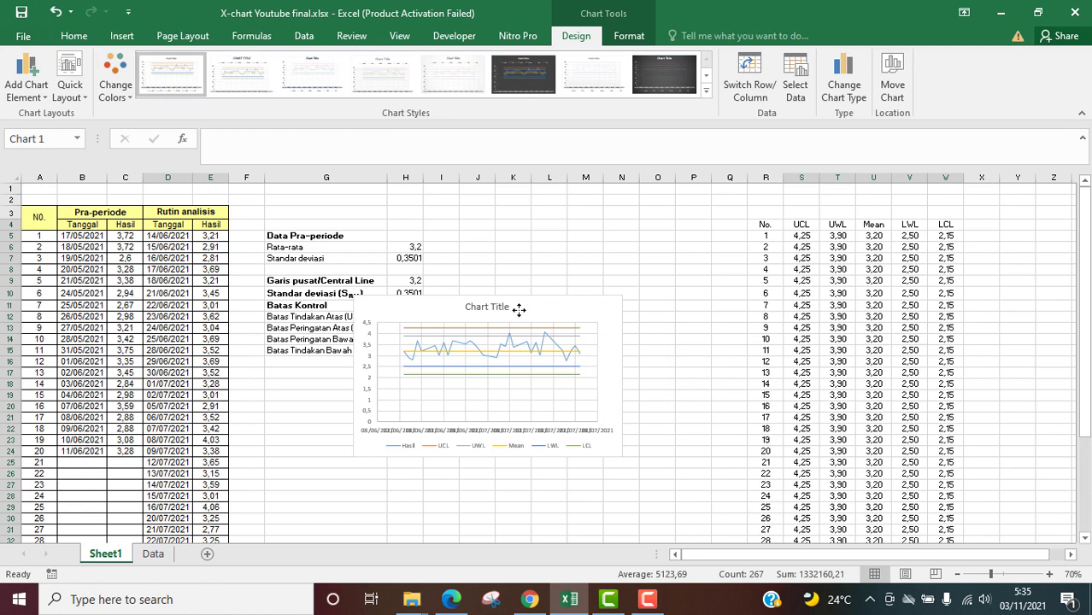
{"action": "left_click_drag", "start_coordinate": [519, 309], "coordinate": [434, 379]}
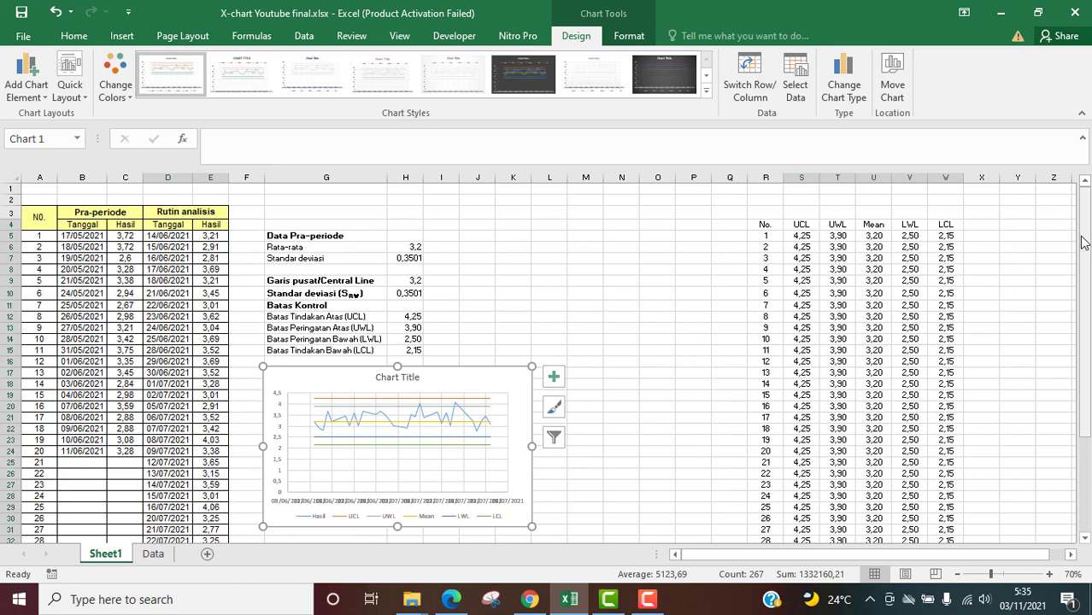
{"action": "left_click_drag", "start_coordinate": [1084, 241], "coordinate": [1085, 272]}
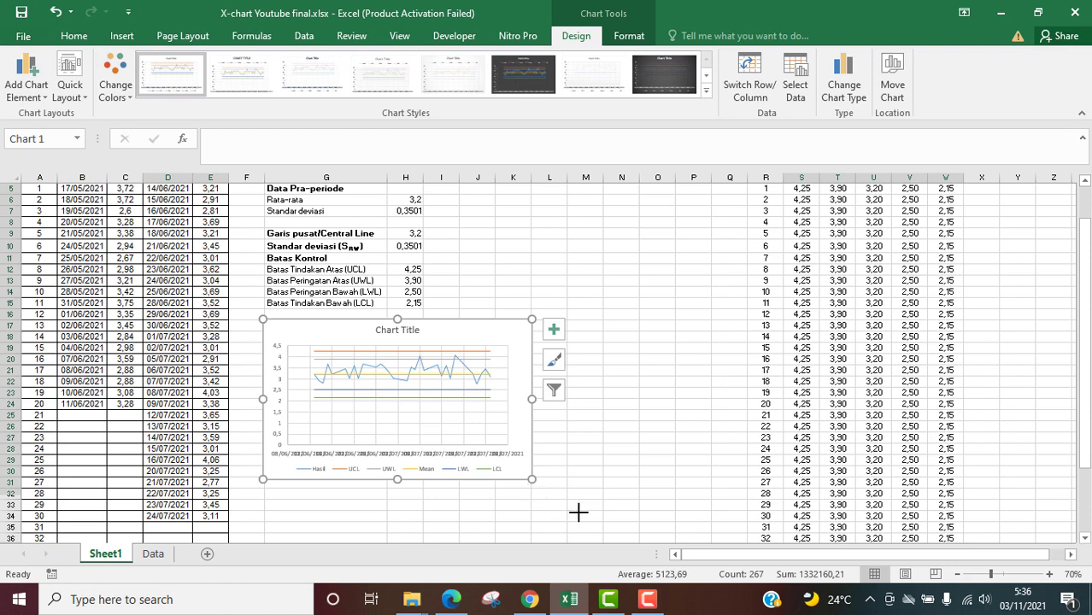
{"action": "left_click_drag", "start_coordinate": [579, 512], "coordinate": [747, 474]}
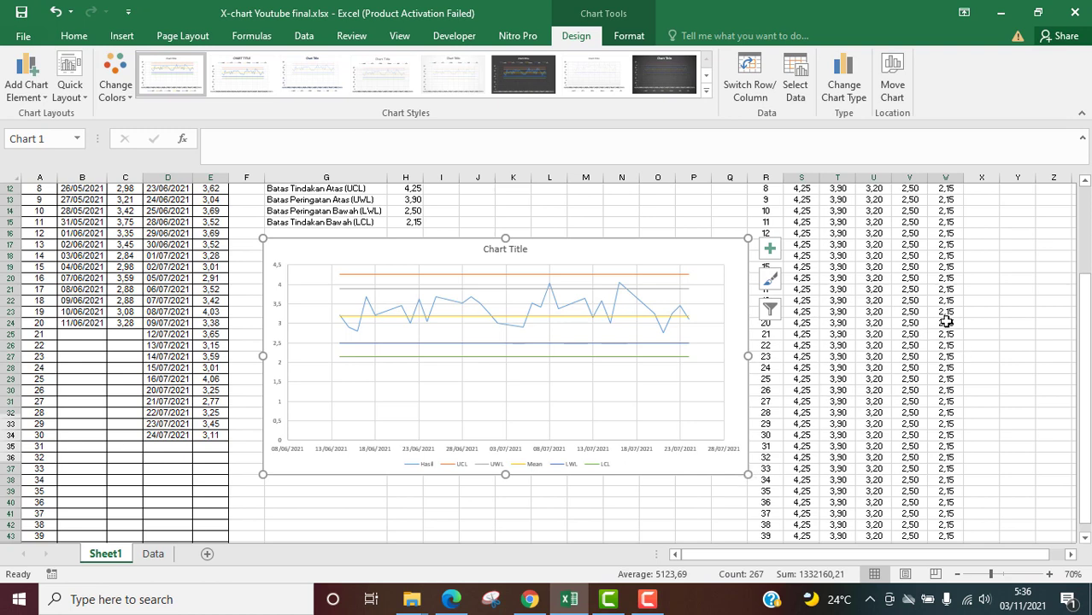
{"action": "left_click", "coordinate": [1010, 304]}
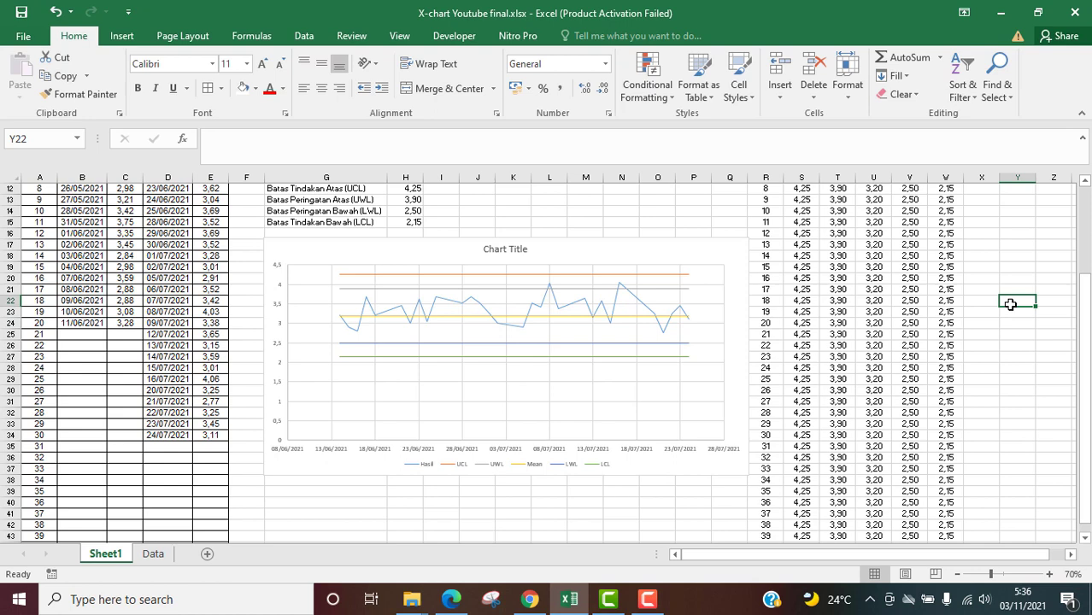
{"action": "left_click", "coordinate": [615, 248]}
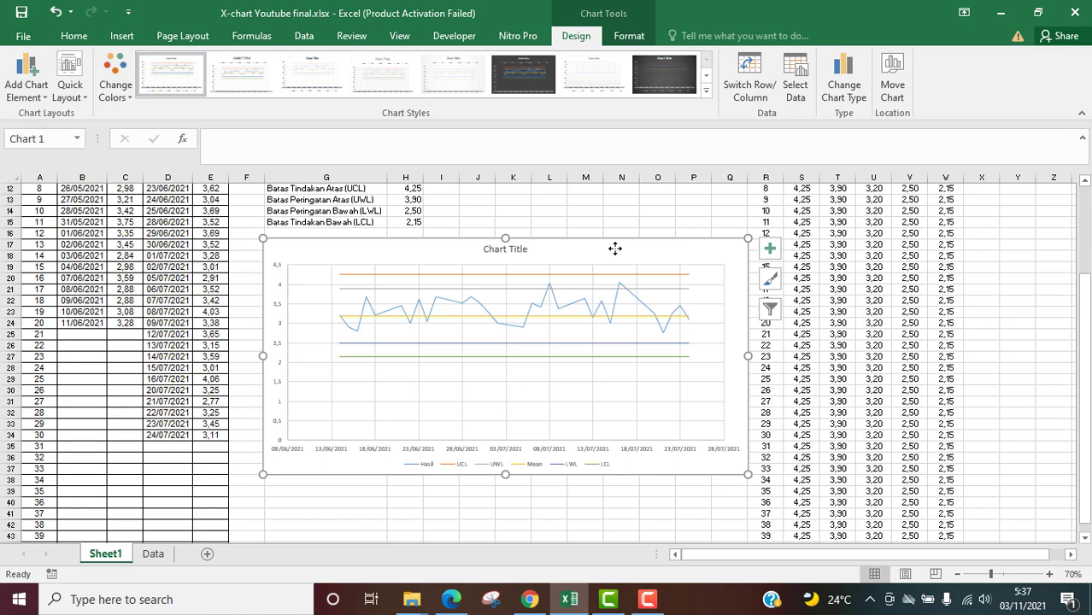
{"action": "key", "text": "Escape"}
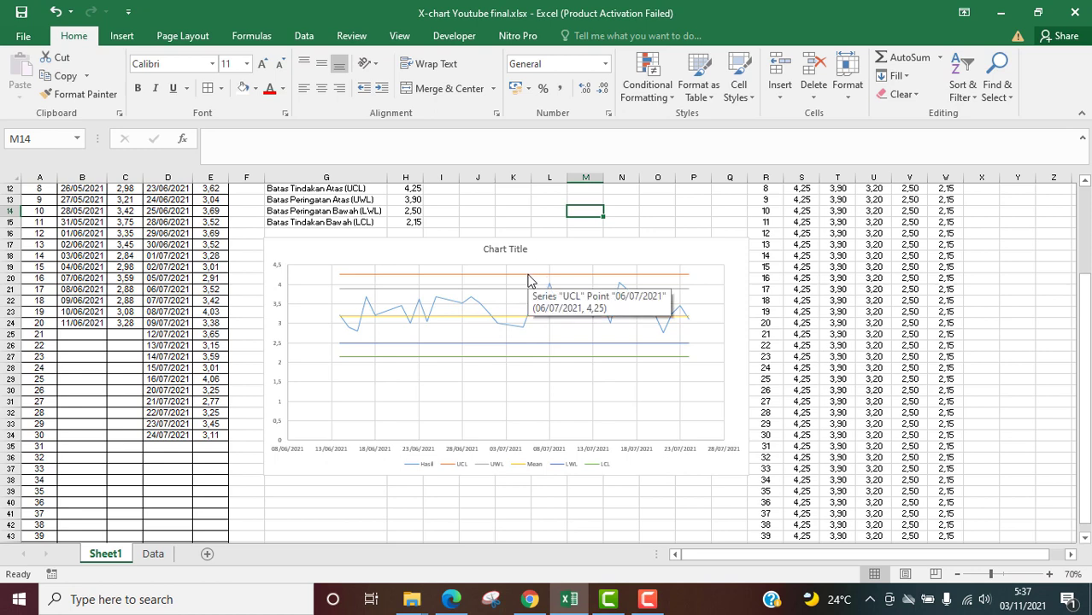
- Format the UCL series in the chart as a solid red line with a width of 2 pt
{"action": "left_click", "coordinate": [528, 277]}
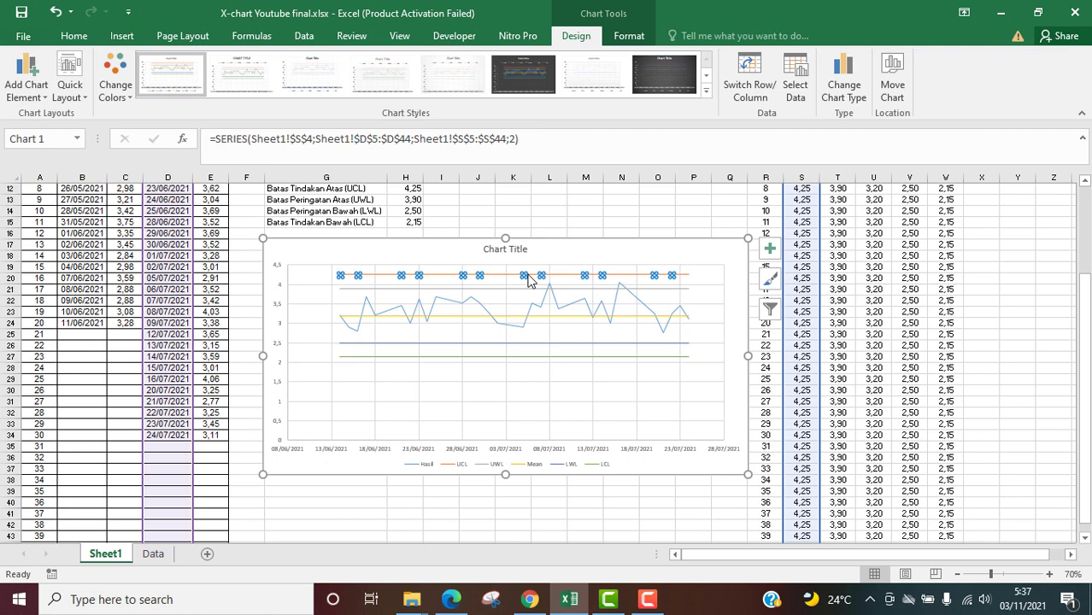
{"action": "right_click", "coordinate": [527, 274]}
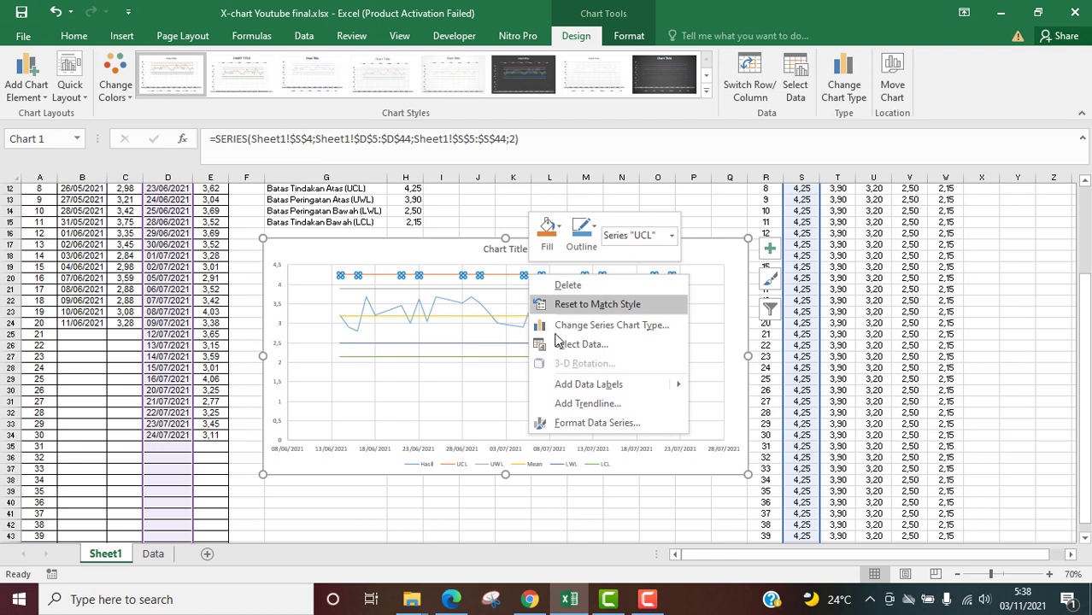
{"action": "left_click", "coordinate": [573, 423]}
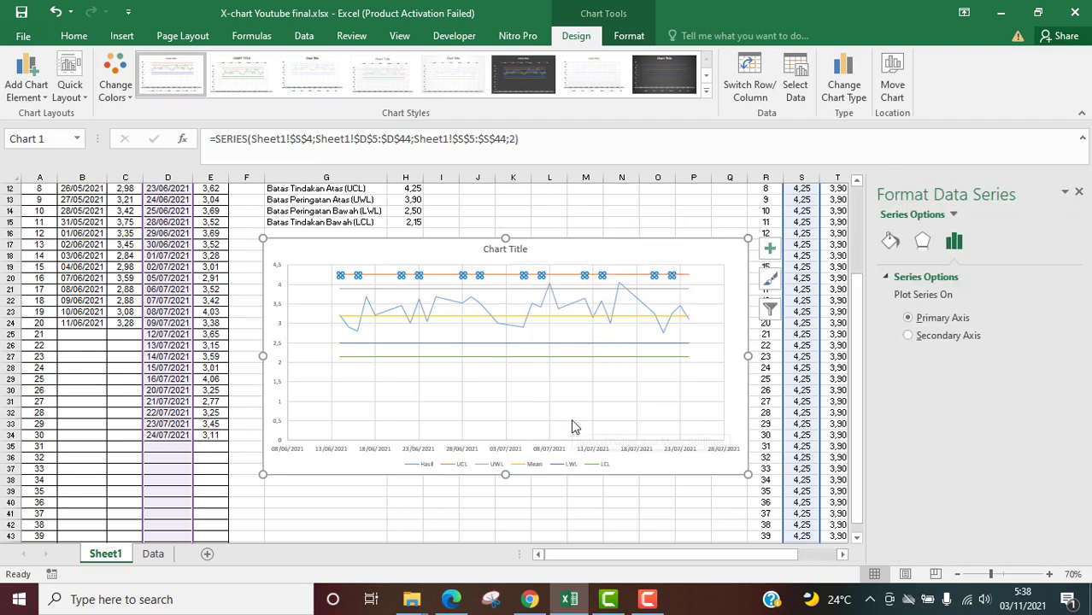
{"action": "left_click", "coordinate": [890, 243]}
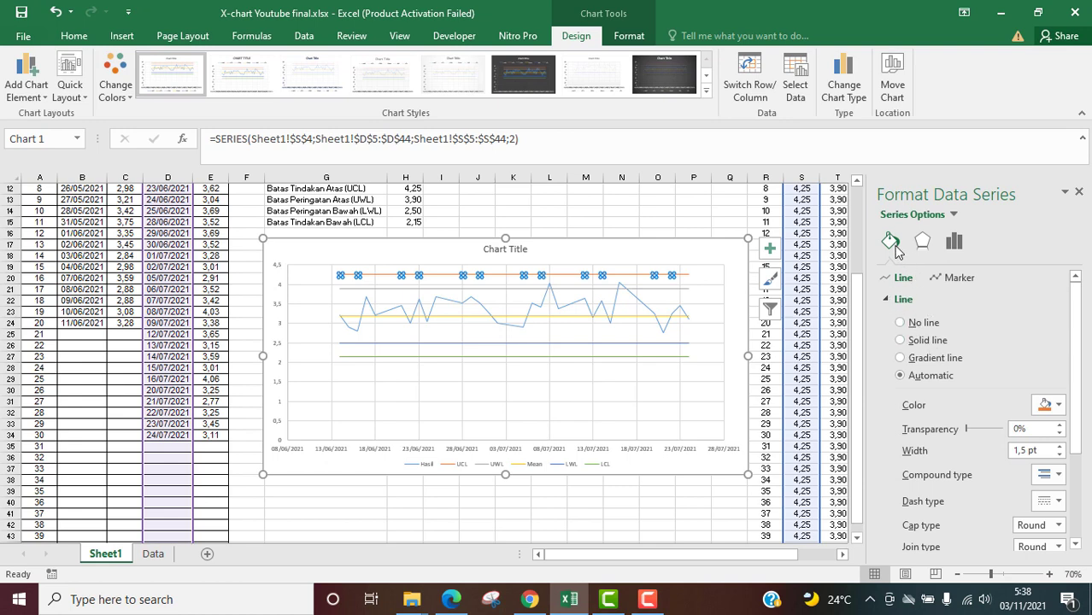
{"action": "left_click", "coordinate": [932, 341]}
{"action": "left_click", "coordinate": [1060, 407]}
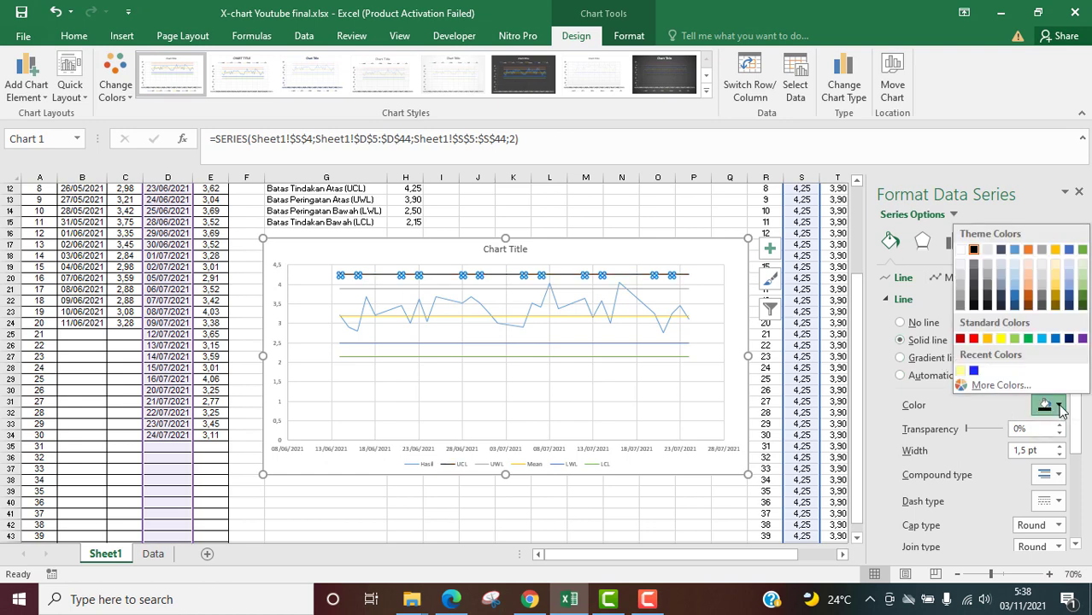
{"action": "left_click", "coordinate": [974, 339]}
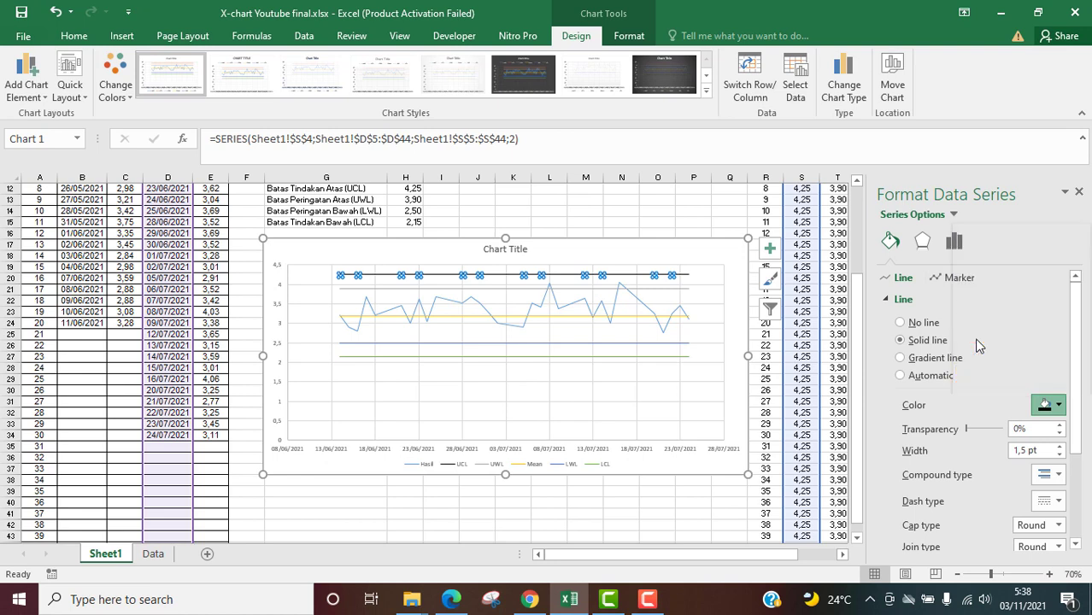
{"action": "left_click", "coordinate": [1059, 447]}
{"action": "left_click", "coordinate": [1059, 447]}
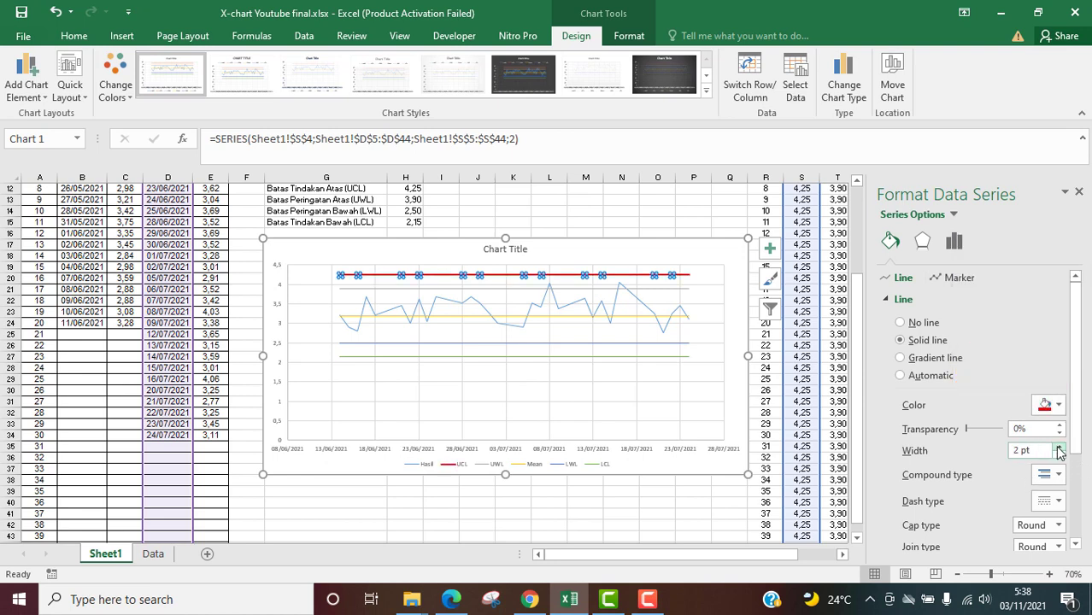
{"action": "left_click", "coordinate": [600, 401]}
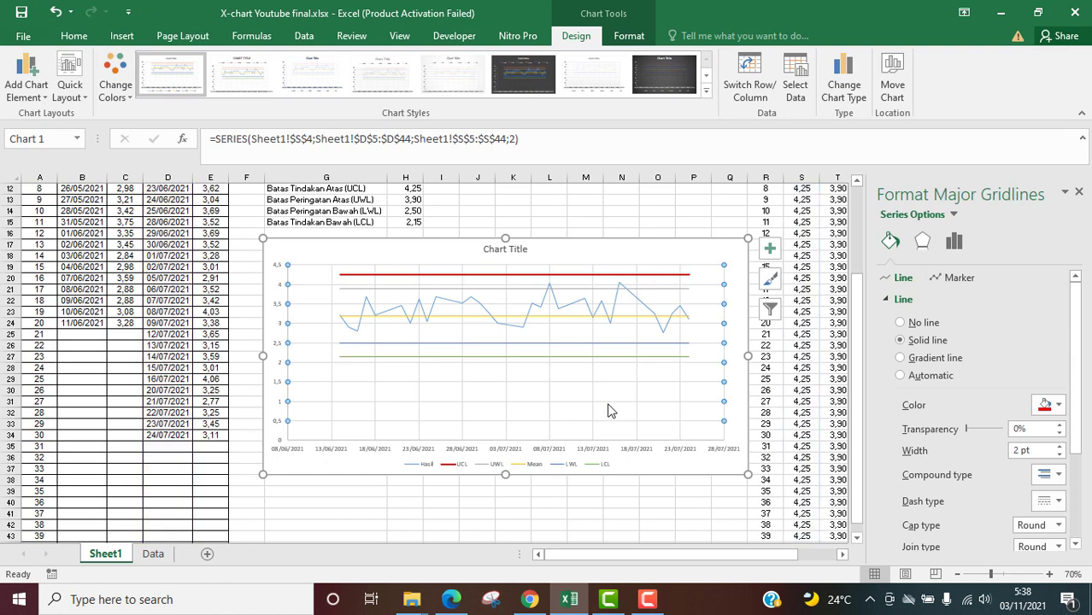
- Format the LCL series as a solid red line and thicken it to match the 2 pt UCL line
{"action": "left_click", "coordinate": [577, 356]}
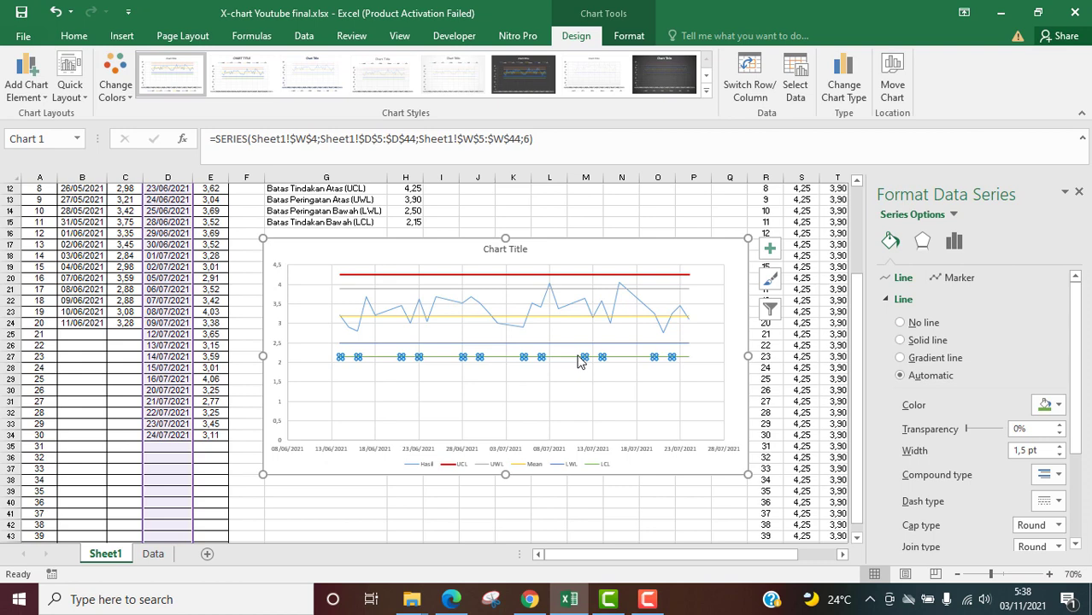
{"action": "left_click", "coordinate": [927, 340]}
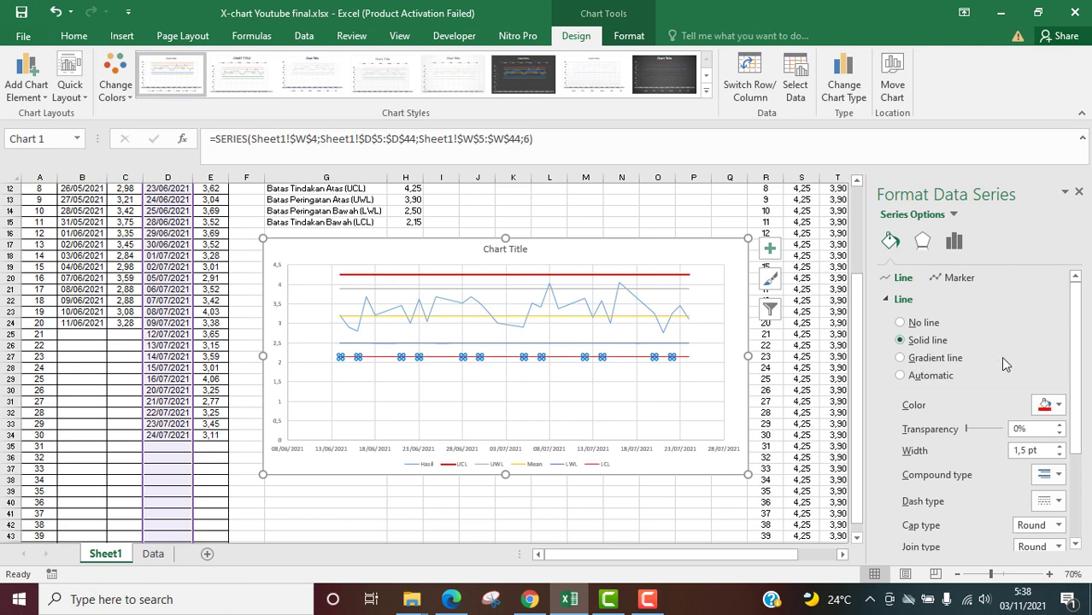
{"action": "left_click", "coordinate": [1059, 407]}
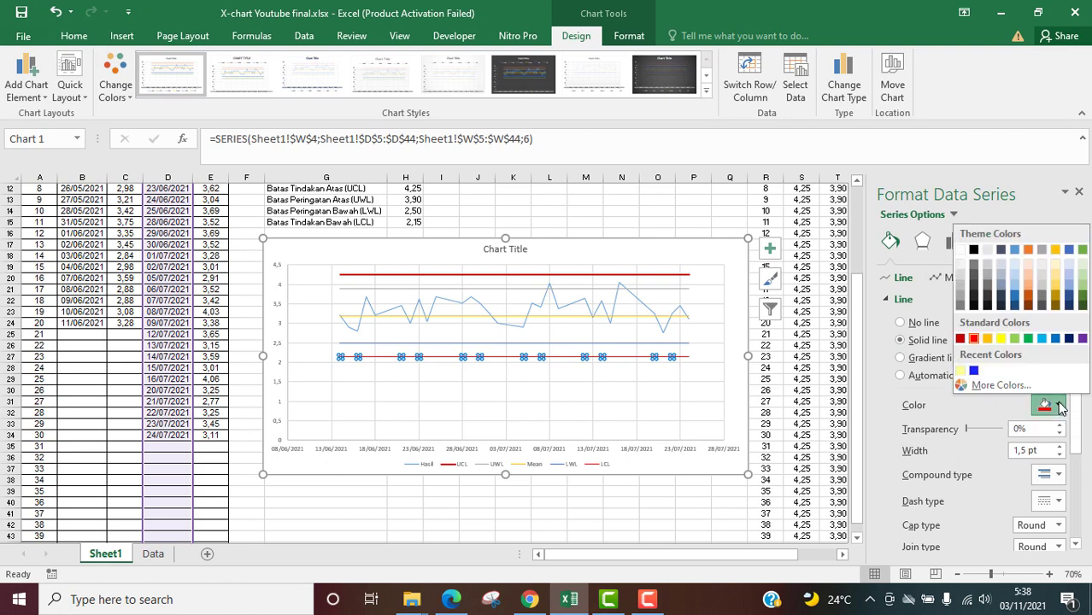
{"action": "left_click", "coordinate": [975, 341]}
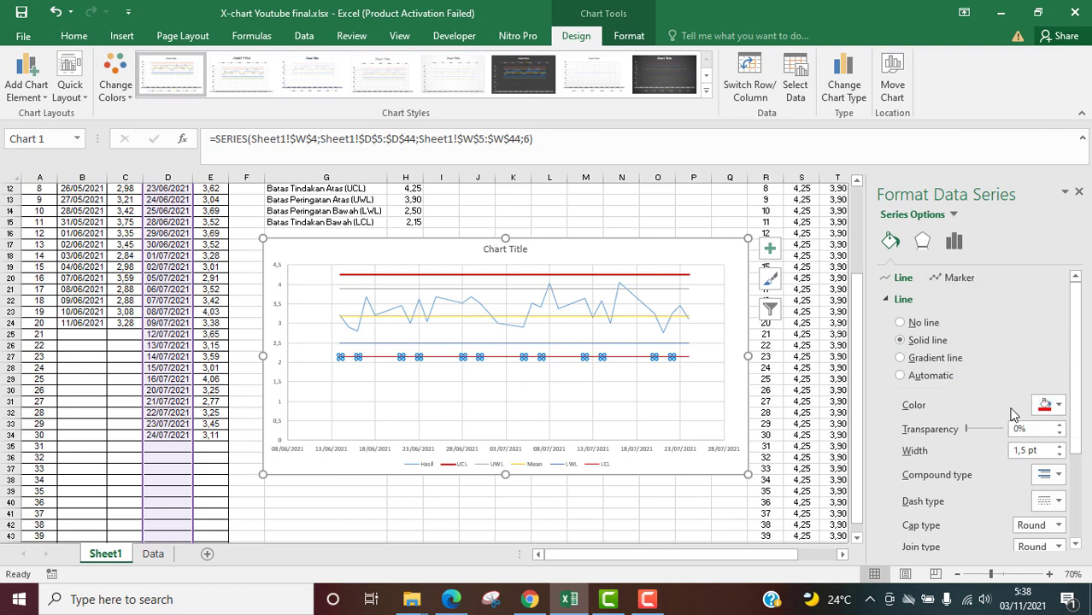
{"action": "left_click", "coordinate": [1059, 446]}
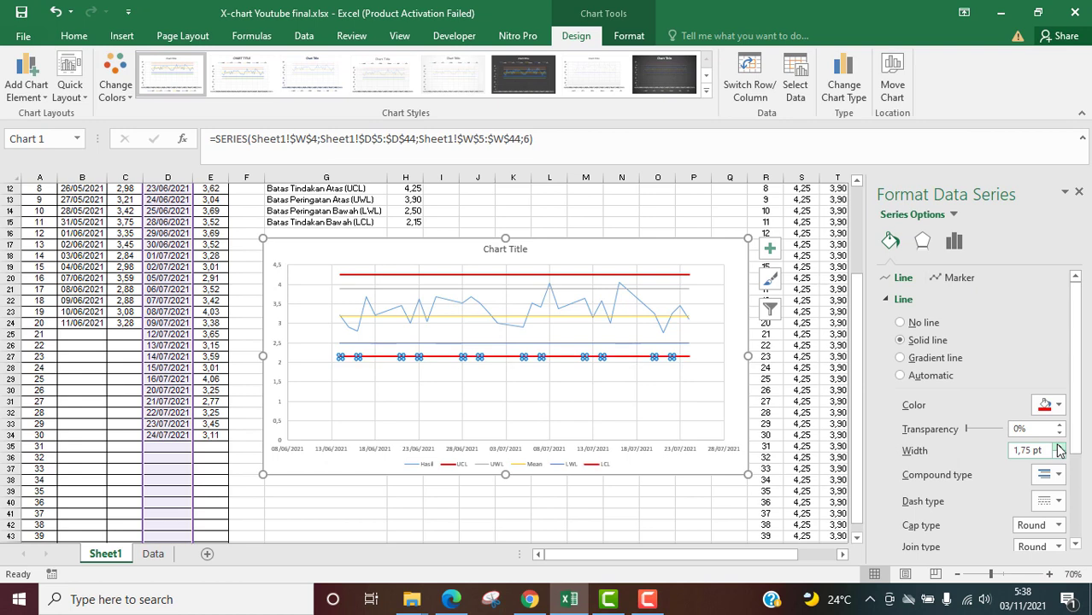
{"action": "left_click", "coordinate": [1059, 447]}
{"action": "left_click", "coordinate": [671, 402]}
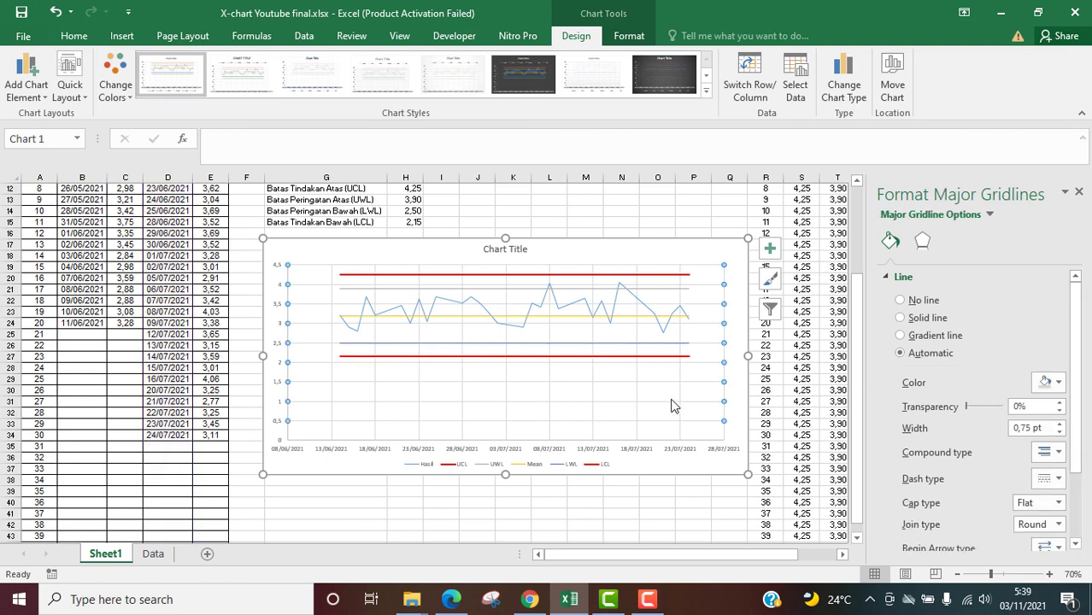
- Format the UWL series as a solid line in the recently used blue and adjust its width
{"action": "left_click", "coordinate": [597, 288]}
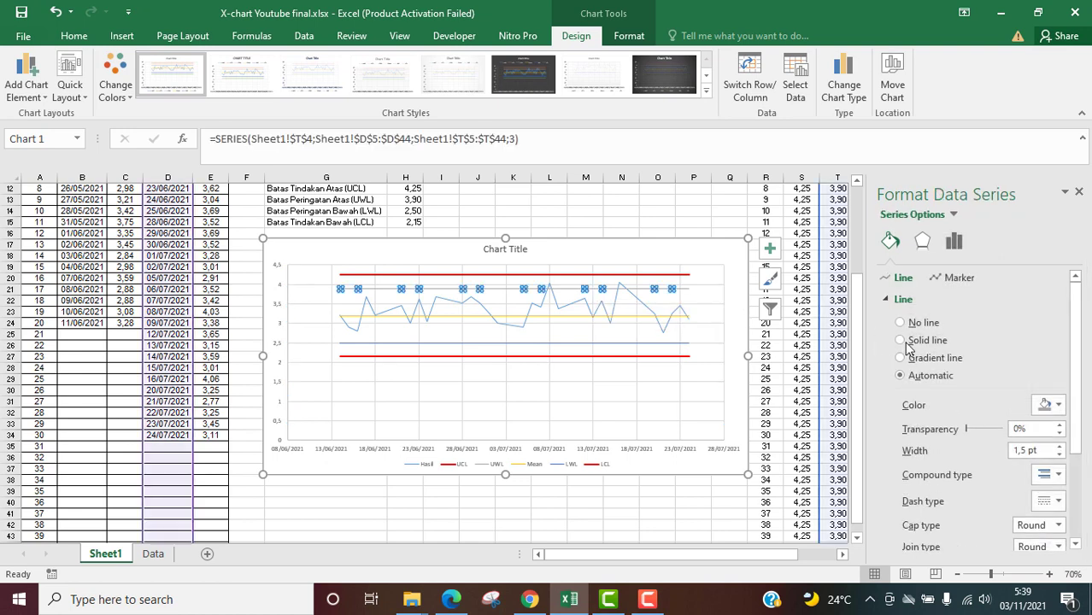
{"action": "left_click", "coordinate": [906, 342]}
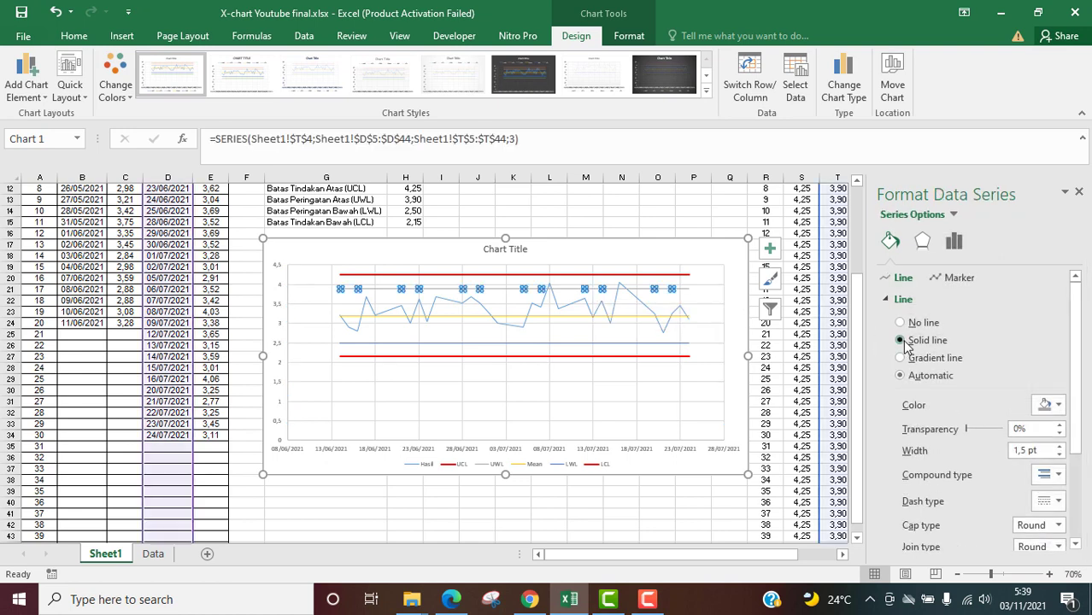
{"action": "left_click", "coordinate": [1060, 407]}
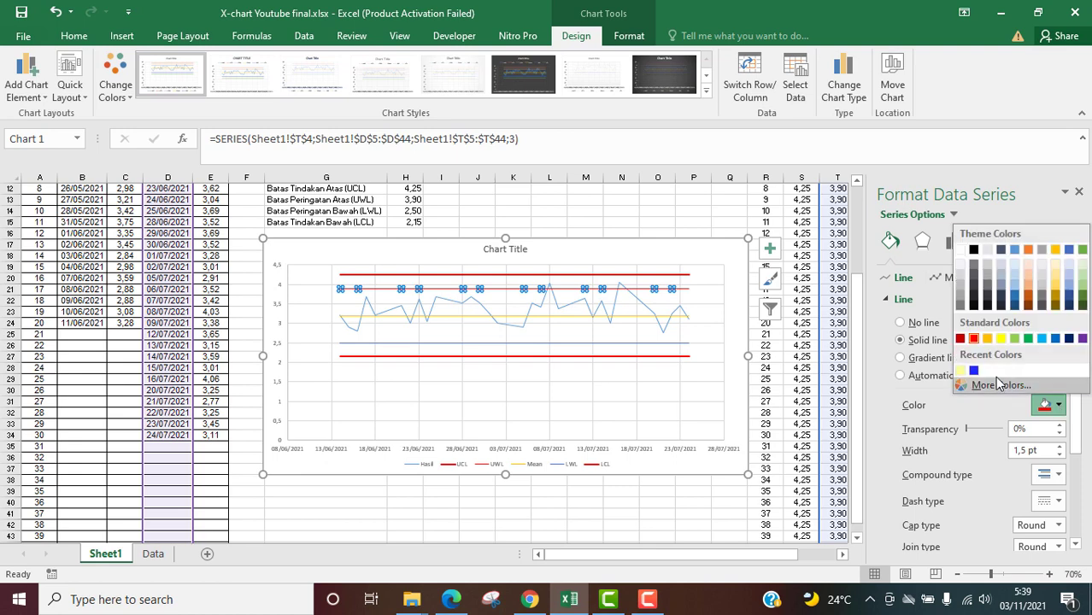
{"action": "left_click", "coordinate": [975, 372]}
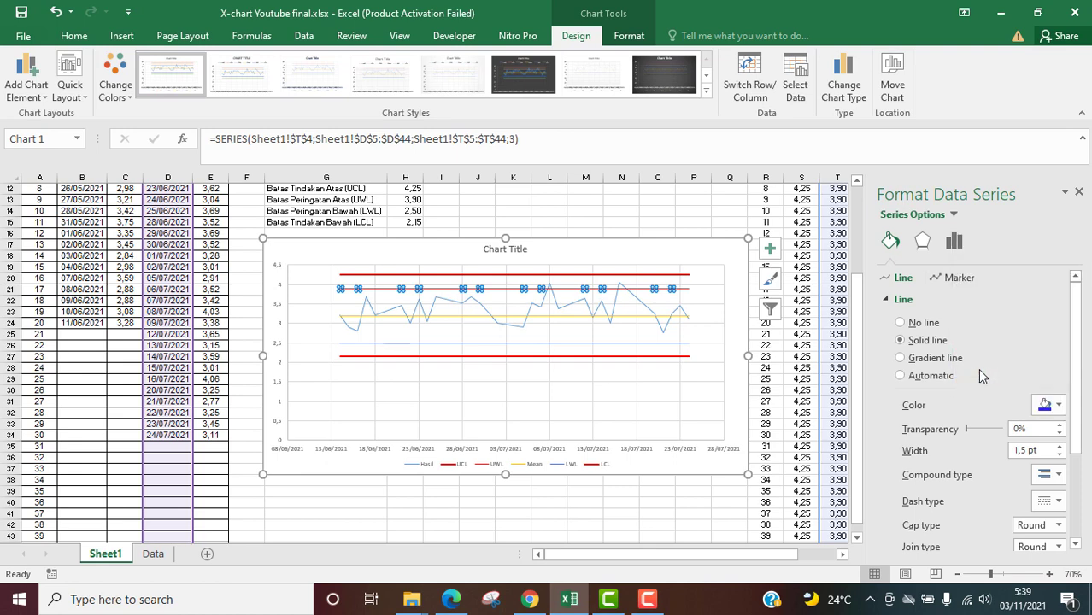
{"action": "left_click", "coordinate": [1060, 454]}
{"action": "left_click", "coordinate": [1060, 454]}
- Format the LWL series in the chart as a solid blue line and reduce its width
{"action": "left_click", "coordinate": [602, 345]}
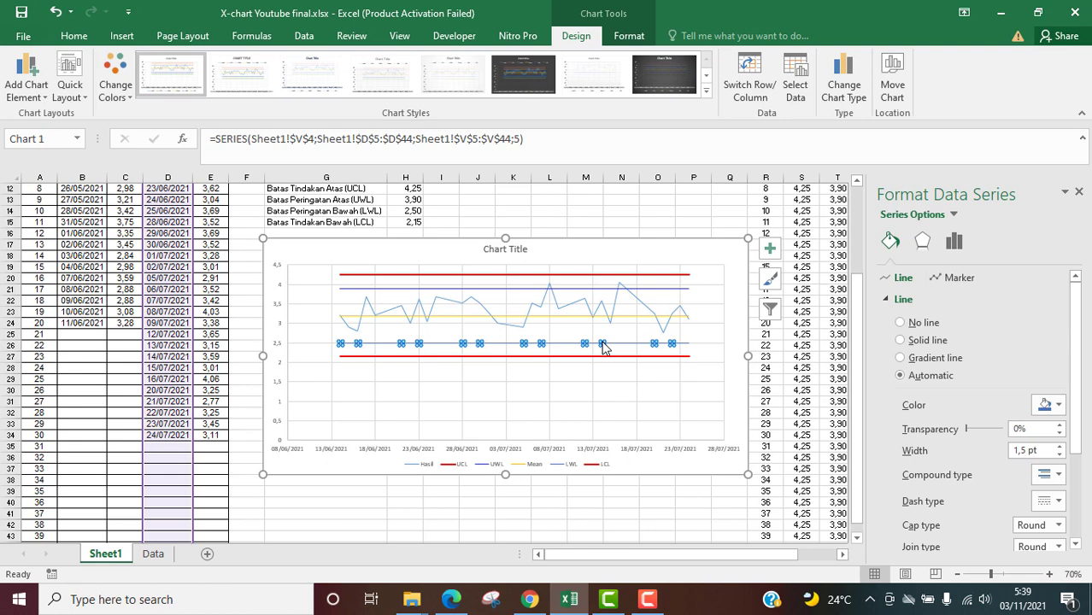
{"action": "left_click", "coordinate": [900, 340]}
{"action": "left_click", "coordinate": [1061, 455]}
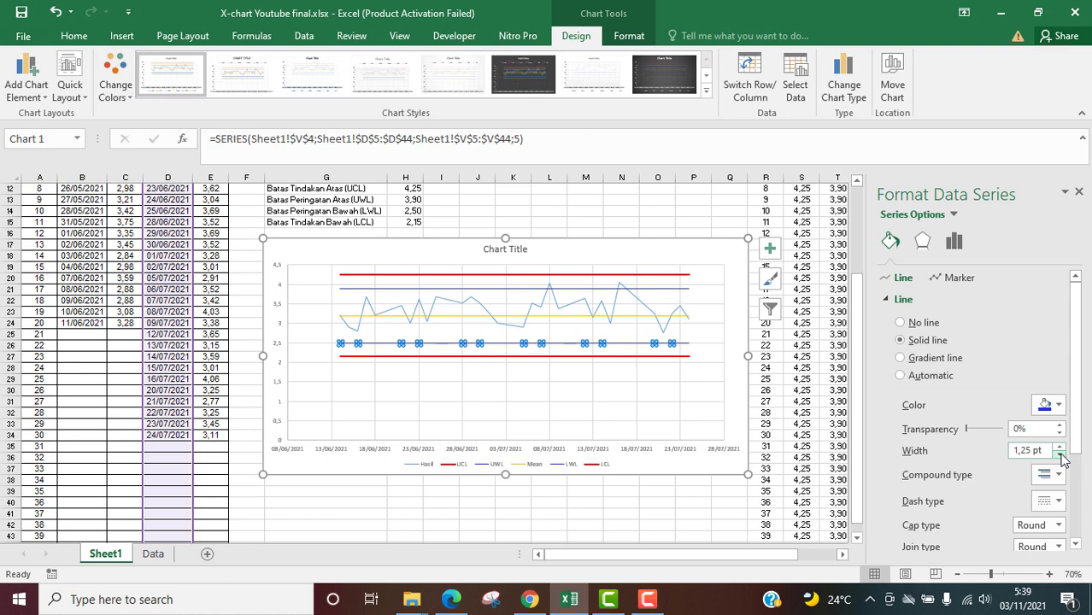
{"action": "left_click", "coordinate": [1061, 456]}
{"action": "left_click", "coordinate": [1061, 456]}
{"action": "left_click", "coordinate": [1061, 447]}
{"action": "left_click", "coordinate": [652, 405]}
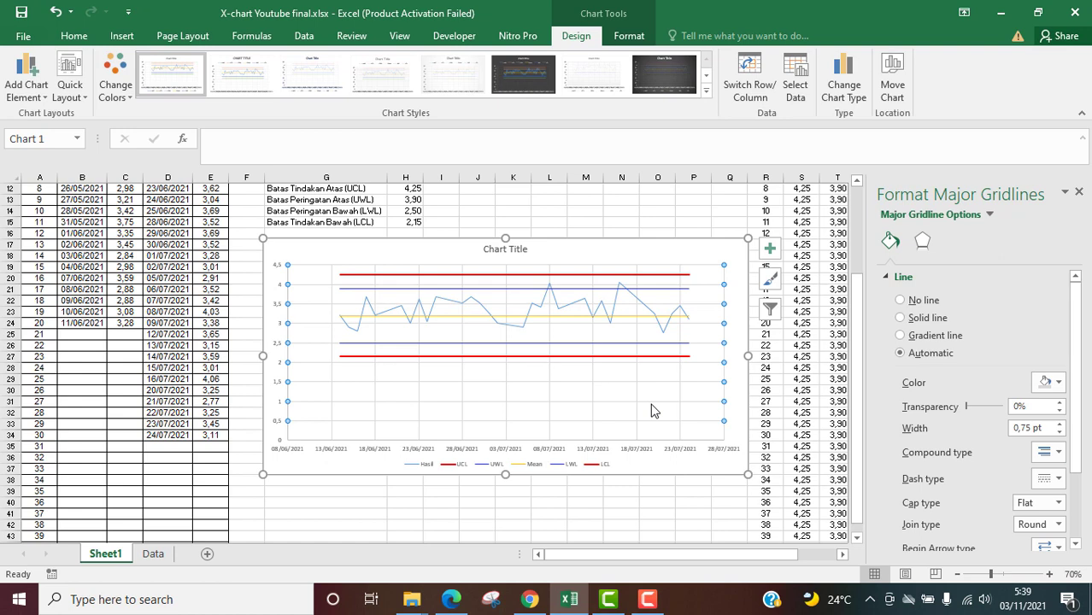
- Format the Mean series as a solid black line and increase its width
{"action": "left_click", "coordinate": [584, 318]}
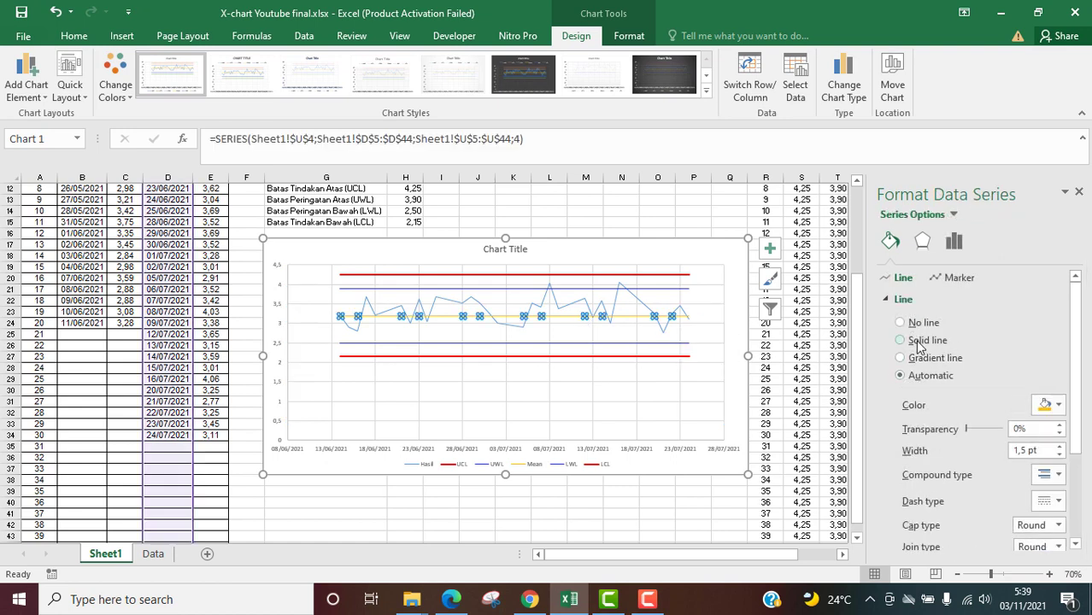
{"action": "left_click", "coordinate": [916, 341]}
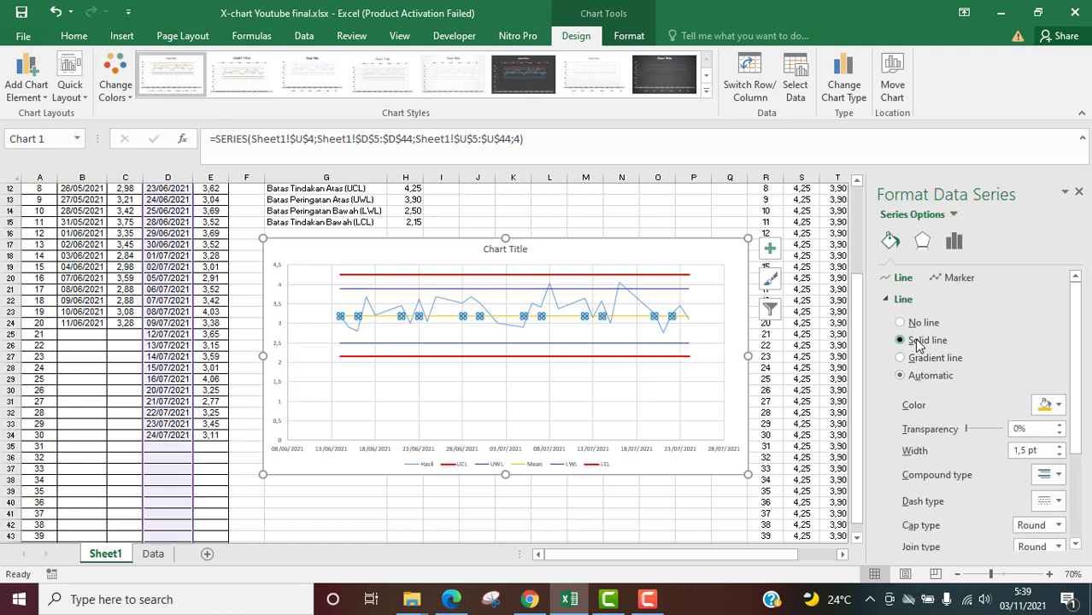
{"action": "left_click", "coordinate": [1058, 406]}
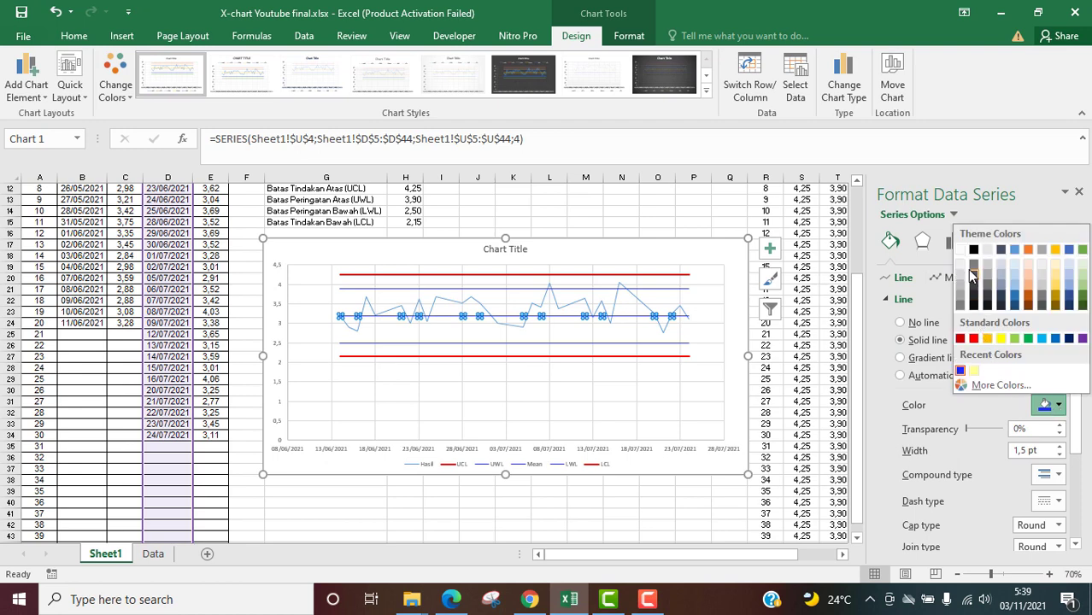
{"action": "left_click", "coordinate": [973, 253]}
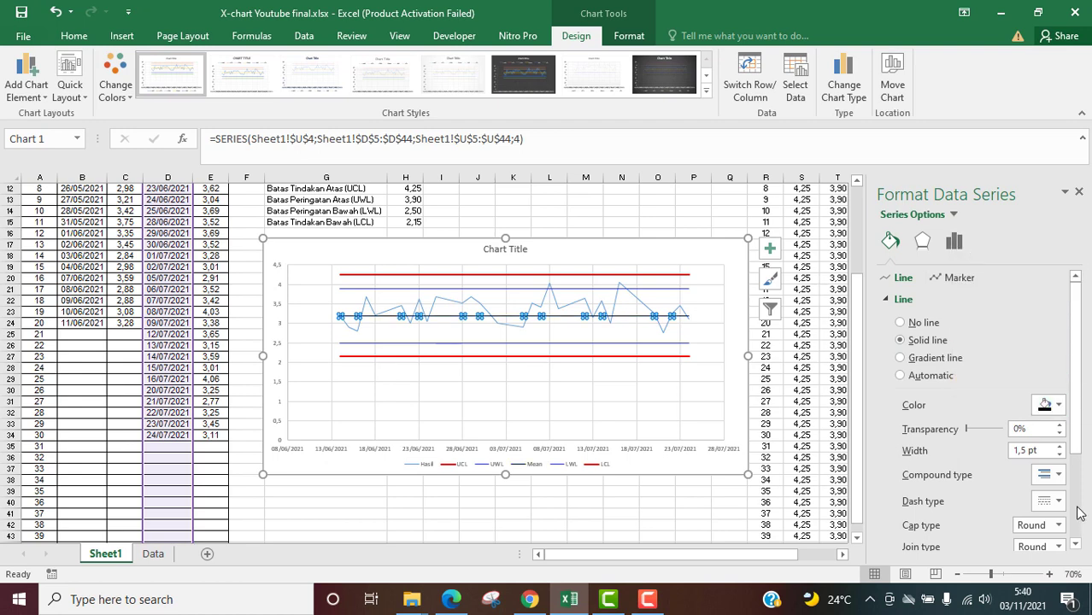
{"action": "left_click", "coordinate": [1060, 447]}
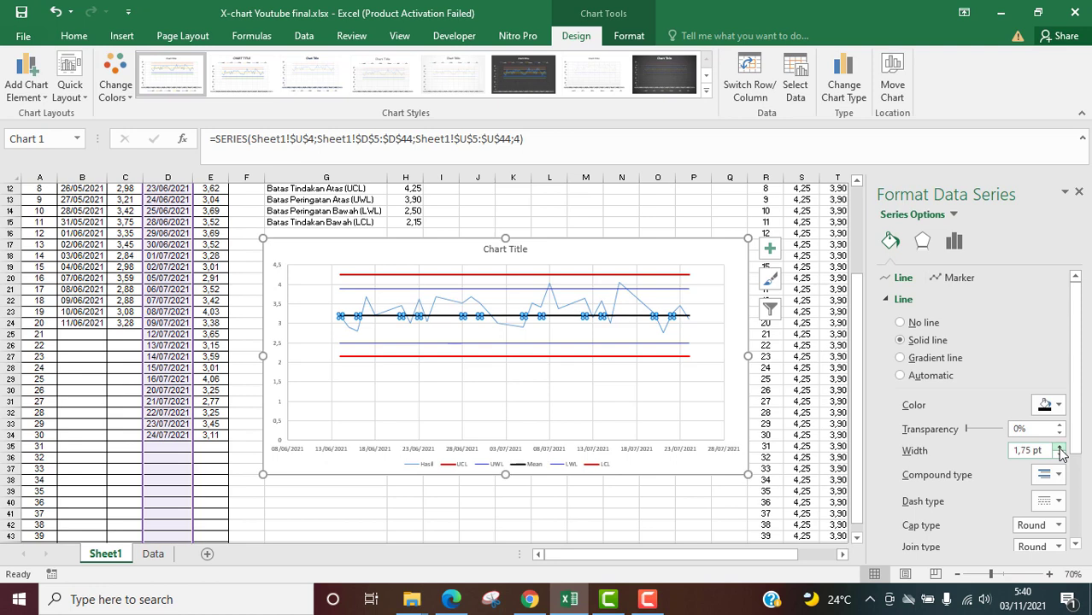
{"action": "left_click", "coordinate": [1060, 447]}
{"action": "left_click", "coordinate": [602, 373]}
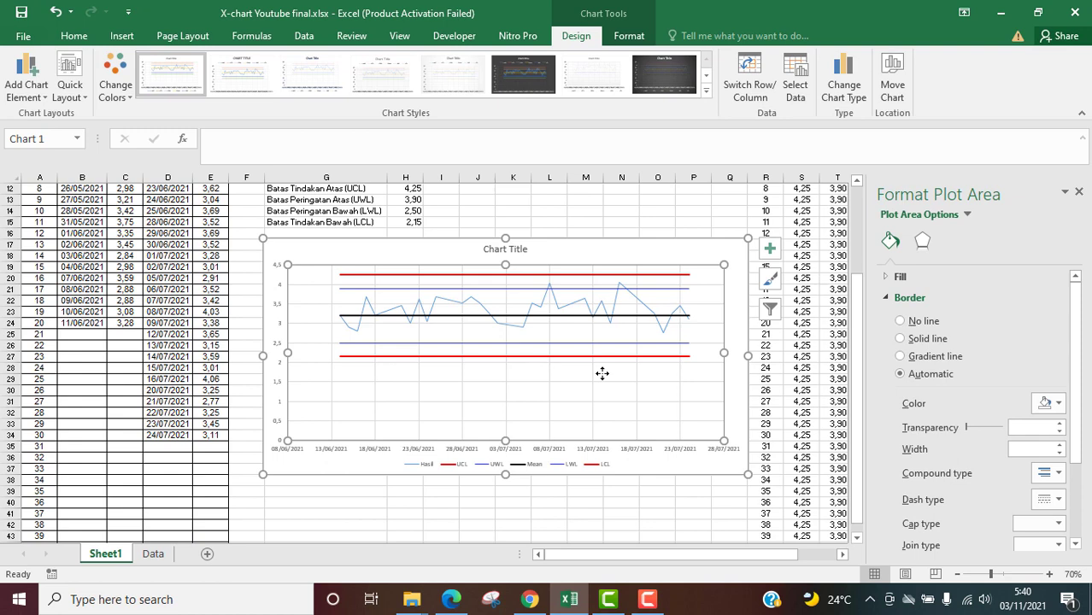
- Format the Hasil data series as a solid black line and make it thinner
{"action": "left_click", "coordinate": [558, 308]}
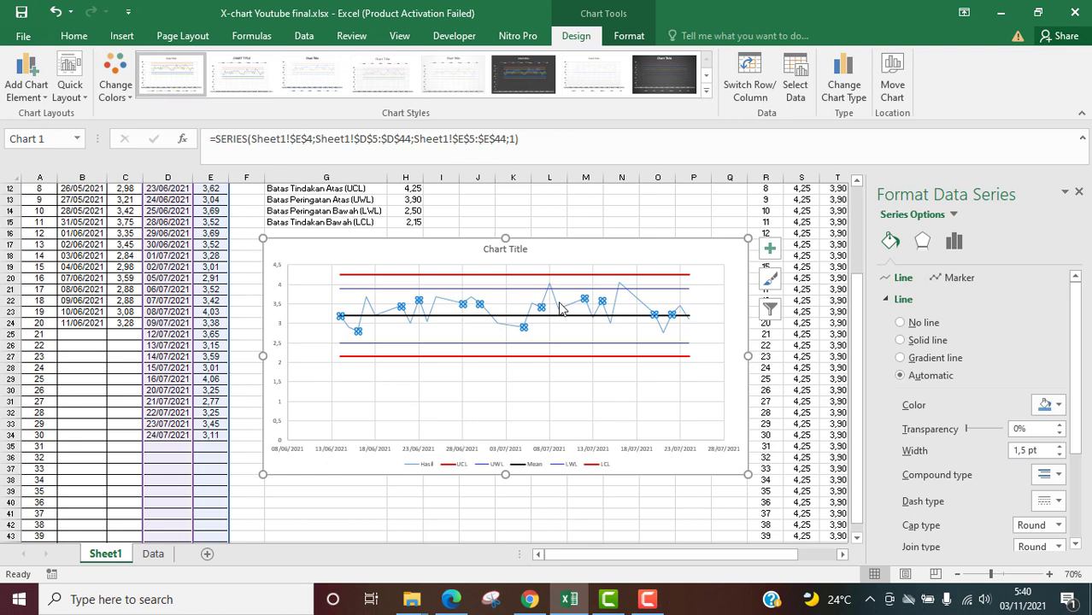
{"action": "left_click", "coordinate": [905, 341]}
{"action": "left_click", "coordinate": [1045, 405]}
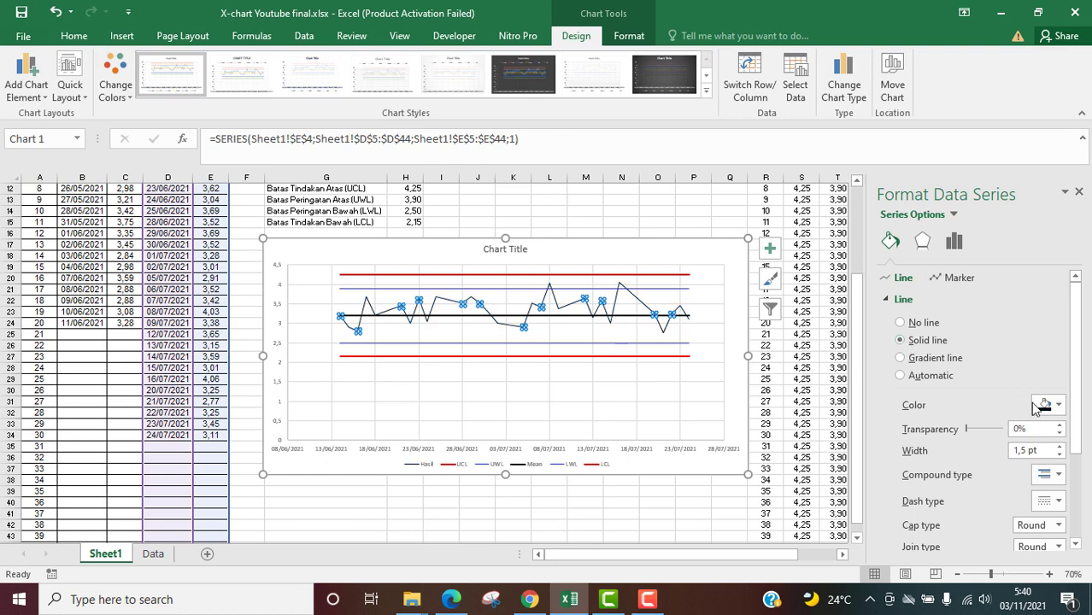
{"action": "left_click", "coordinate": [1060, 456]}
{"action": "left_click", "coordinate": [1060, 455]}
- Give the Hasil series automatic markers at its data points and finish formatting the series
{"action": "left_click", "coordinate": [959, 279]}
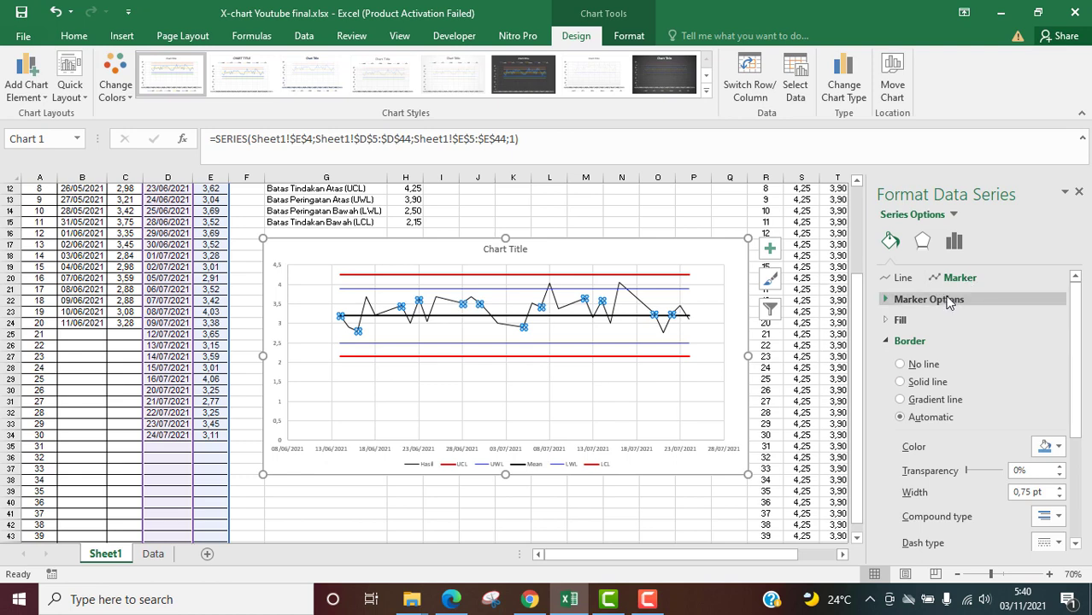
{"action": "left_click", "coordinate": [947, 300]}
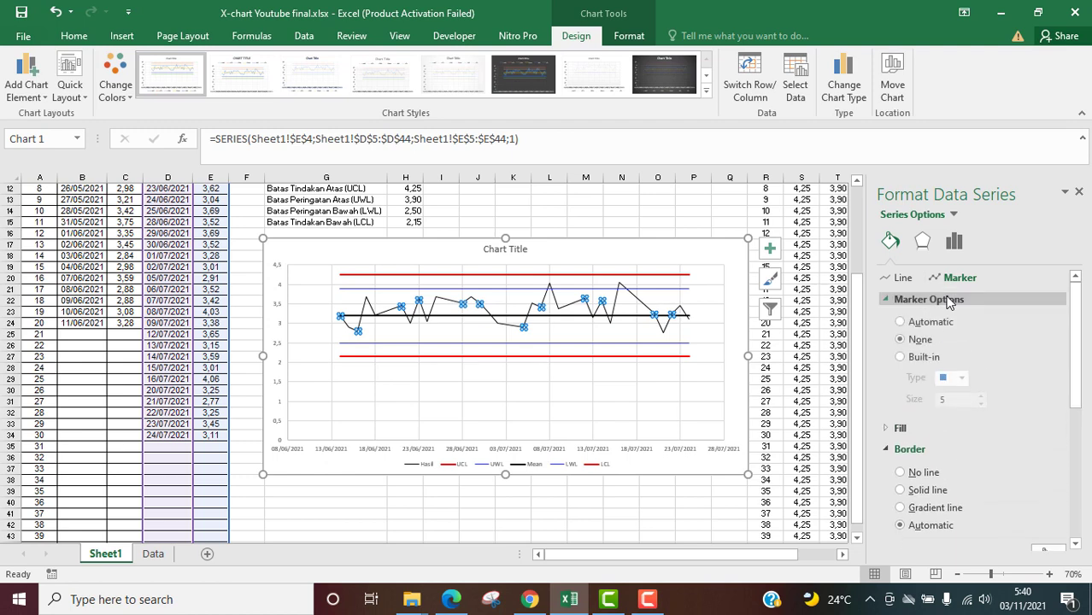
{"action": "left_click", "coordinate": [929, 323]}
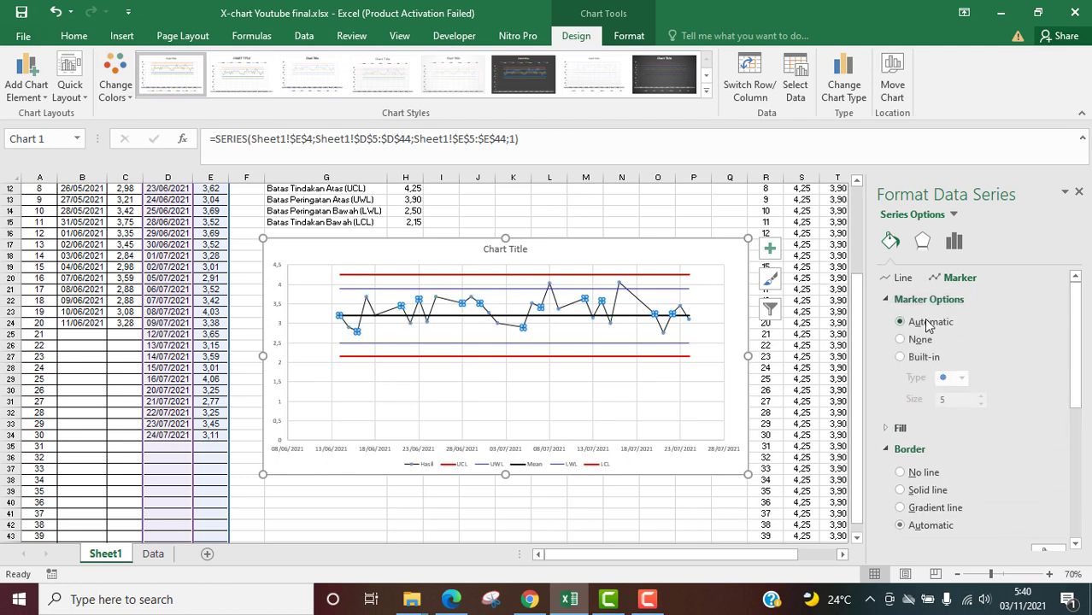
{"action": "left_click", "coordinate": [680, 372]}
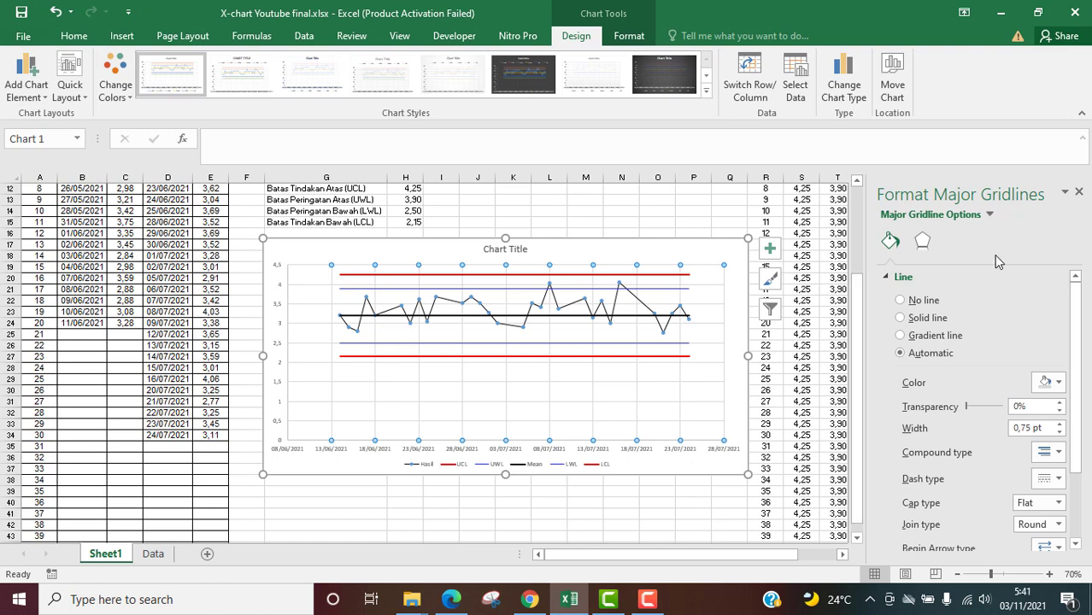
{"action": "left_click", "coordinate": [1078, 192]}
{"action": "left_click", "coordinate": [1016, 303]}
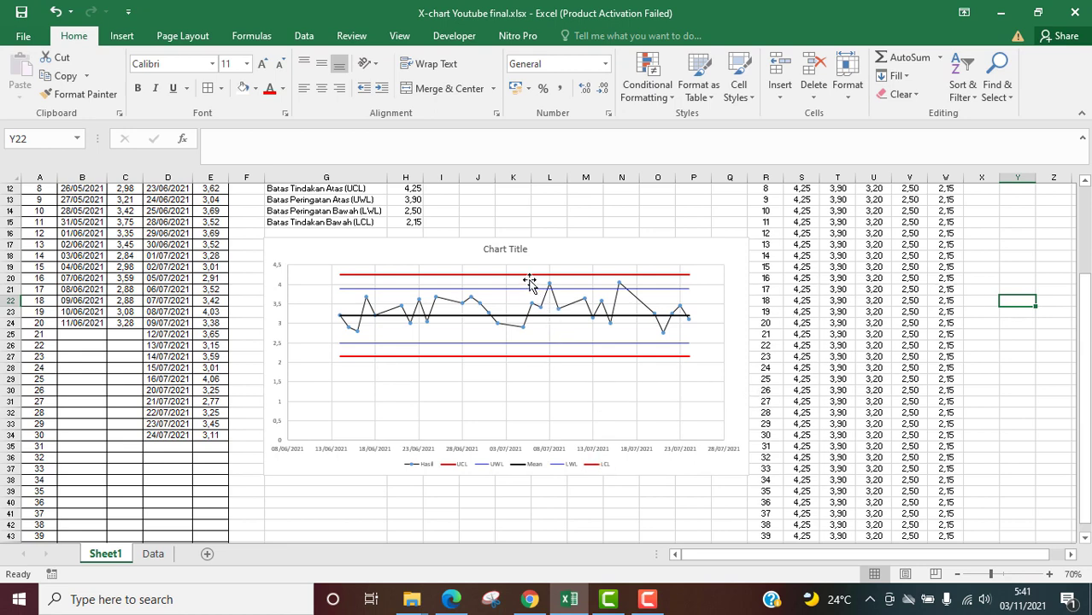
{"action": "mouse_move", "coordinate": [530, 282]}
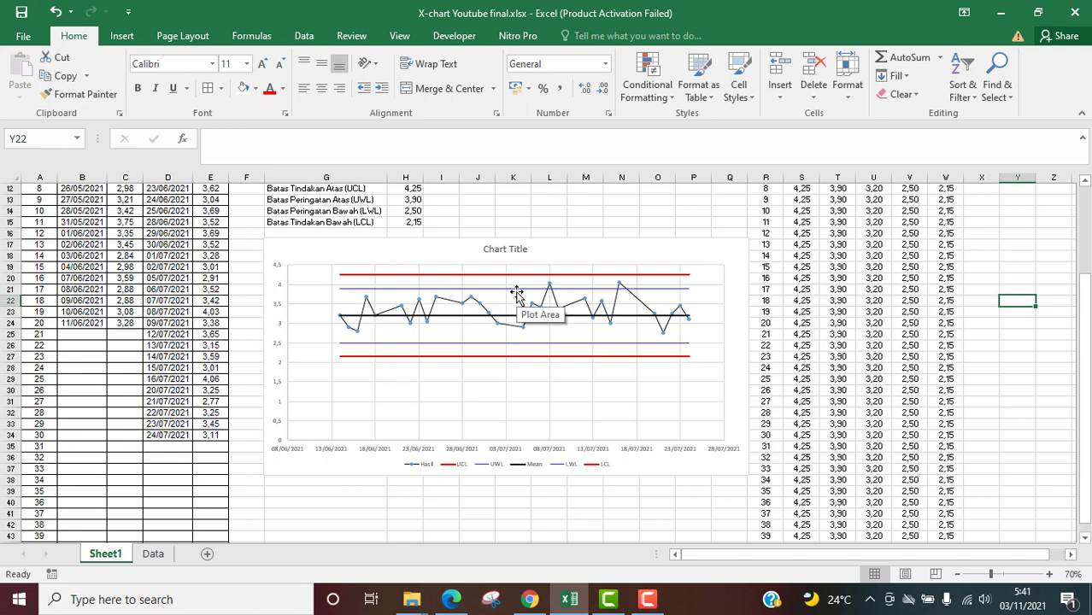
{"action": "mouse_move", "coordinate": [531, 346]}
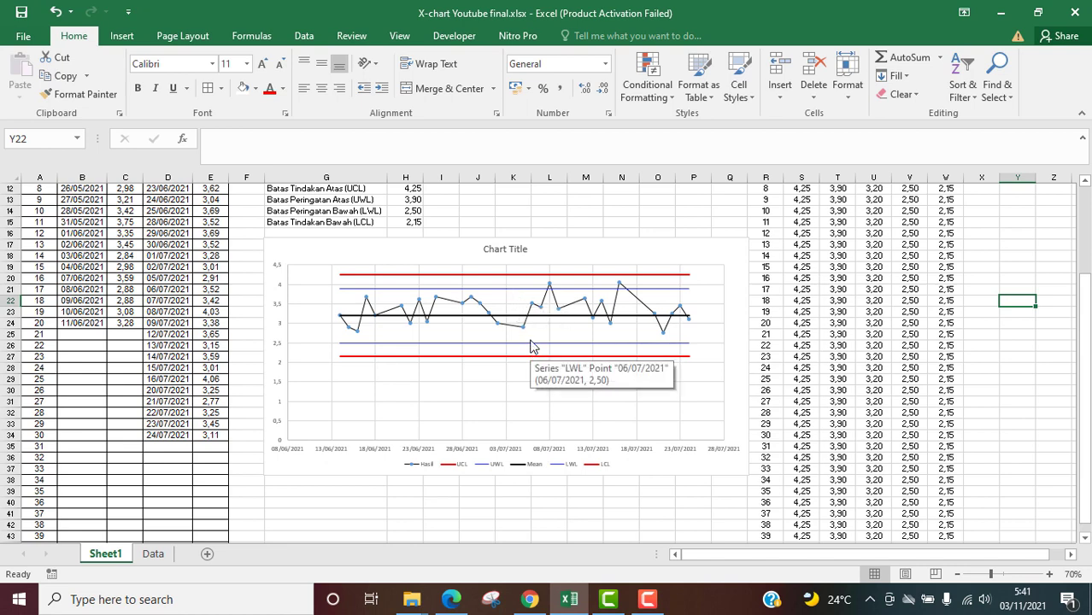
{"action": "left_click", "coordinate": [726, 233]}
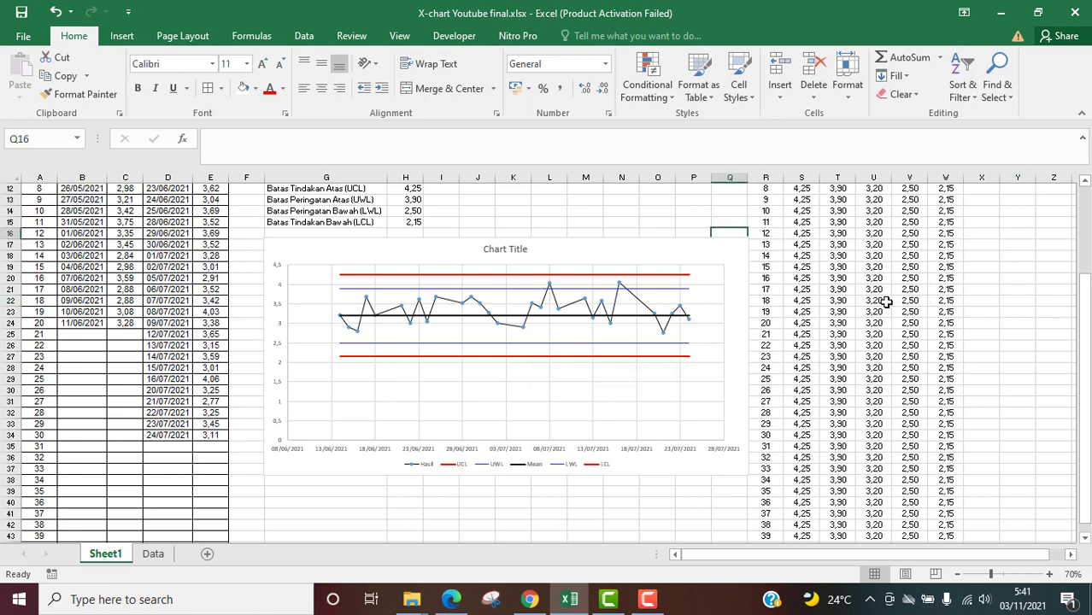
{"action": "left_click", "coordinate": [563, 211]}
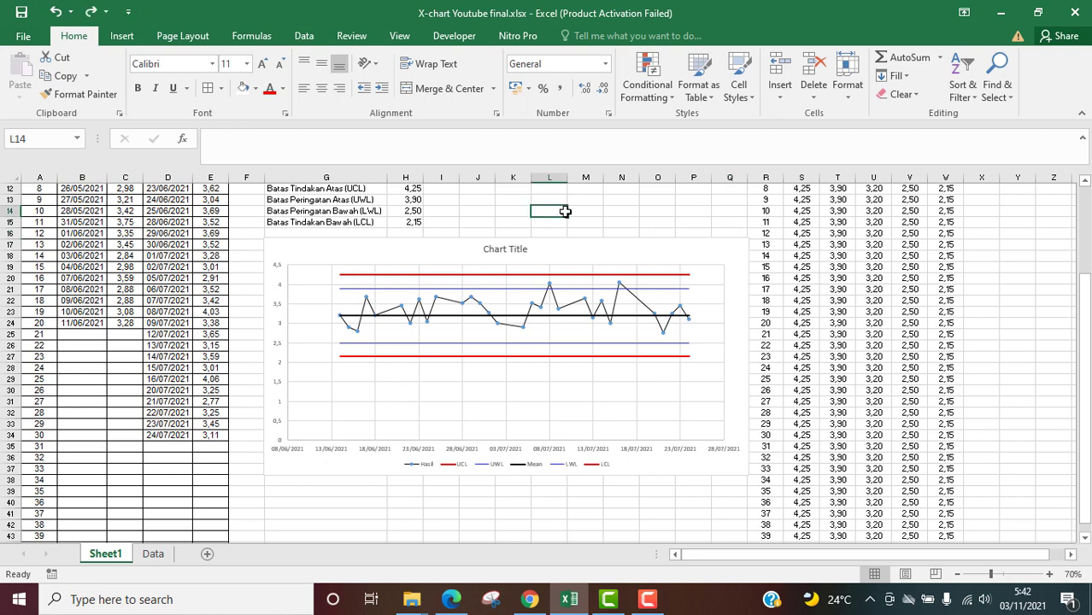
{"action": "left_click", "coordinate": [505, 249]}
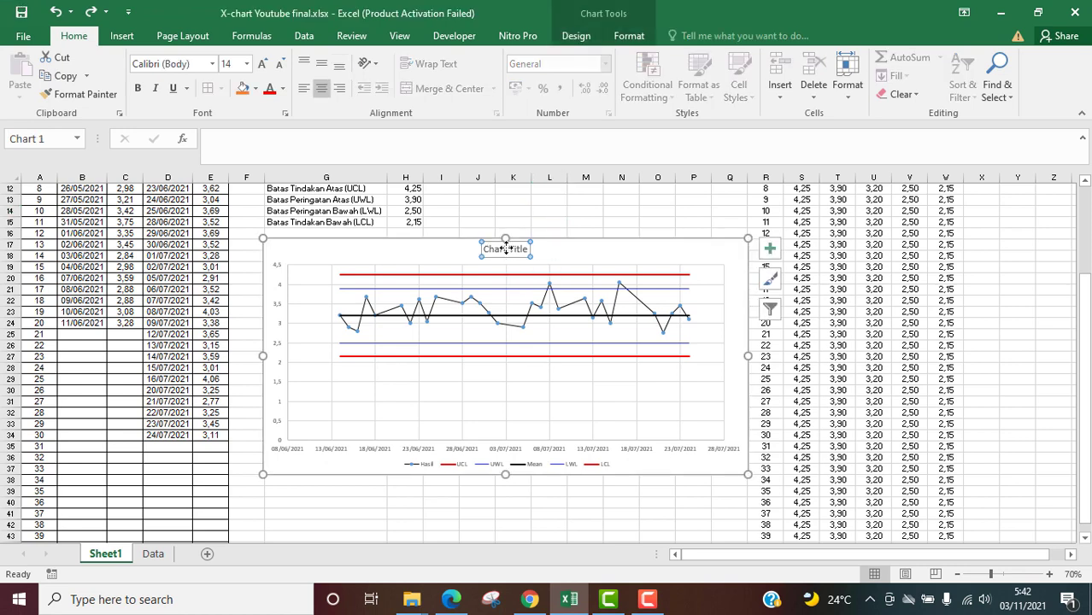
{"action": "key", "text": "Delete"}
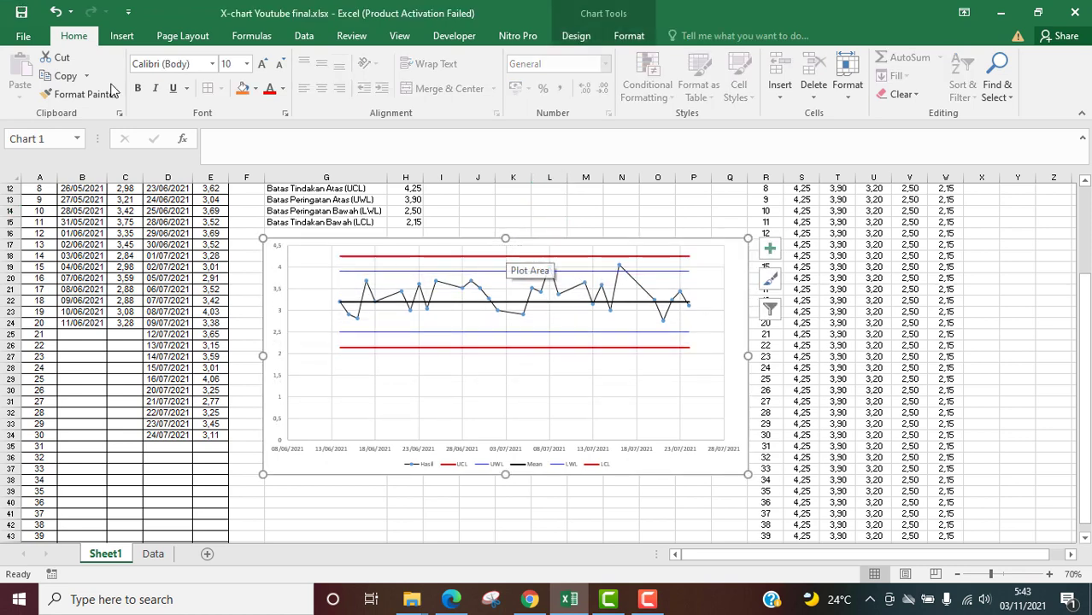
{"action": "left_click", "coordinate": [53, 13]}
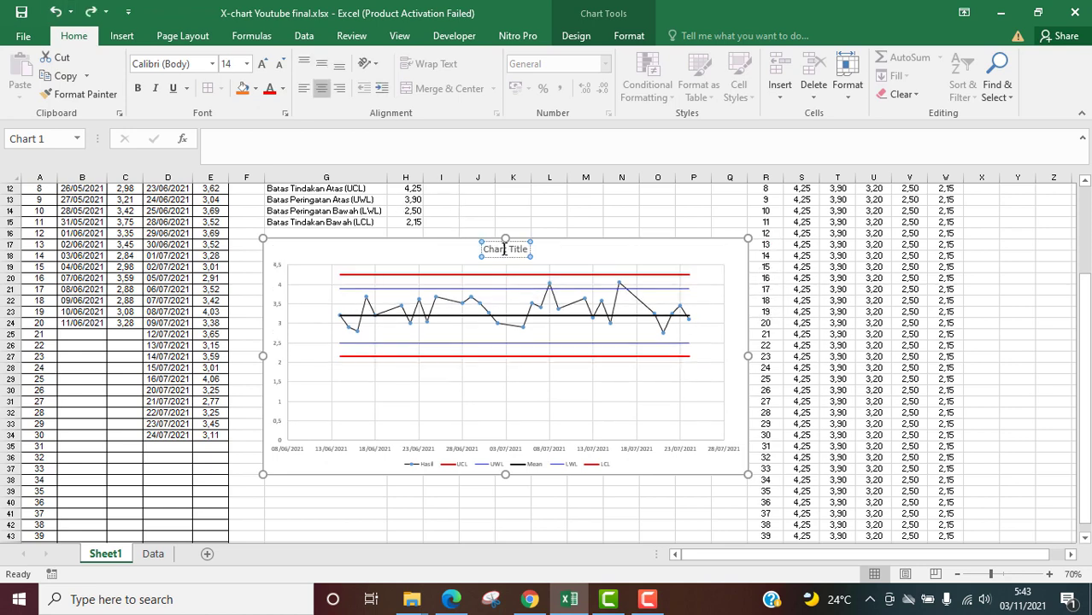
- Replace the placeholder chart title with "Mean Control Chart" and deselect the chart
{"action": "left_click", "coordinate": [505, 249]}
{"action": "type", "text": "N"}
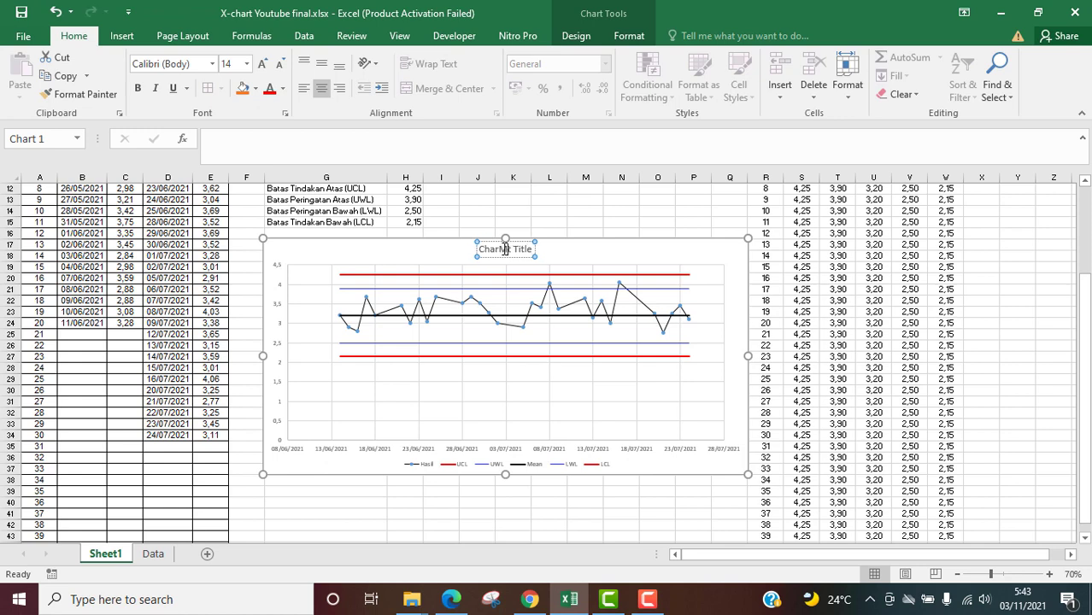
{"action": "key", "text": "BackSpace"}
{"action": "key", "text": "BackSpace"}
{"action": "key", "text": "BackSpace"}
{"action": "key", "text": "BackSpace"}
{"action": "key", "text": "BackSpace"}
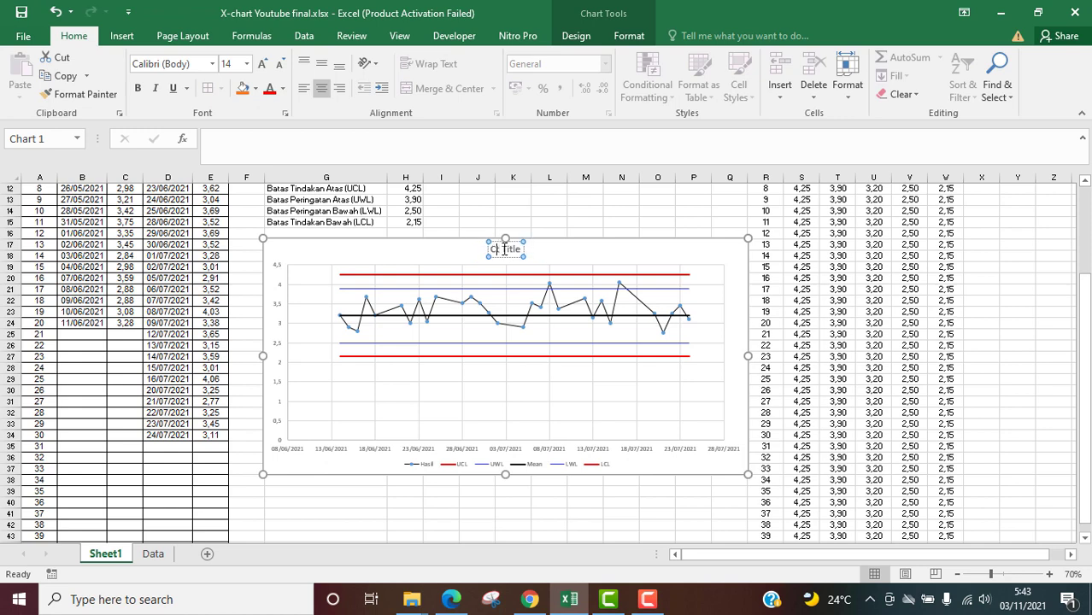
{"action": "type", "text": "Mean"}
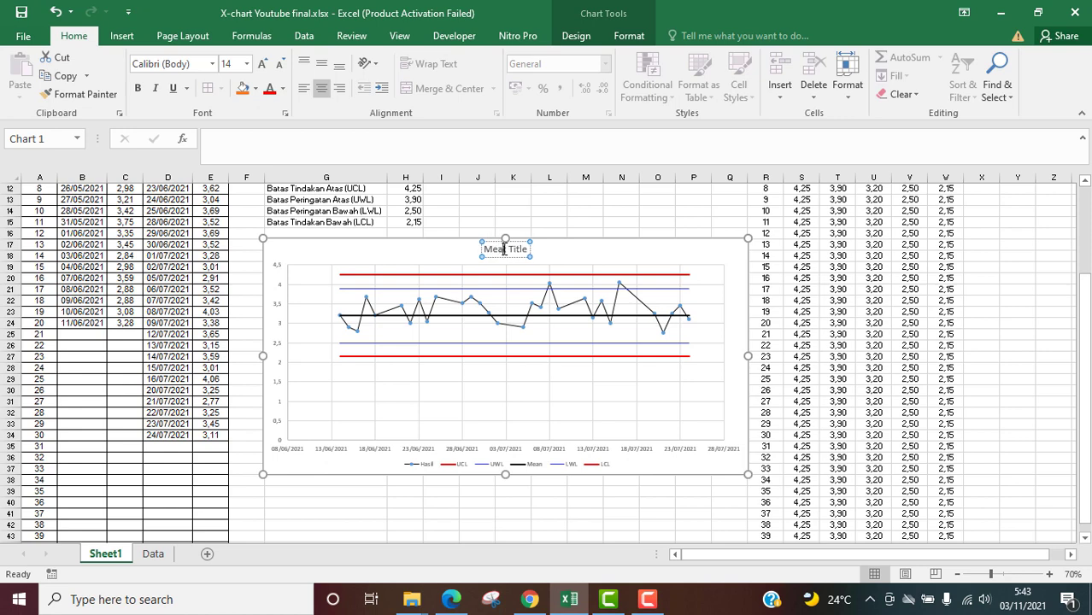
{"action": "type", "text": " C"}
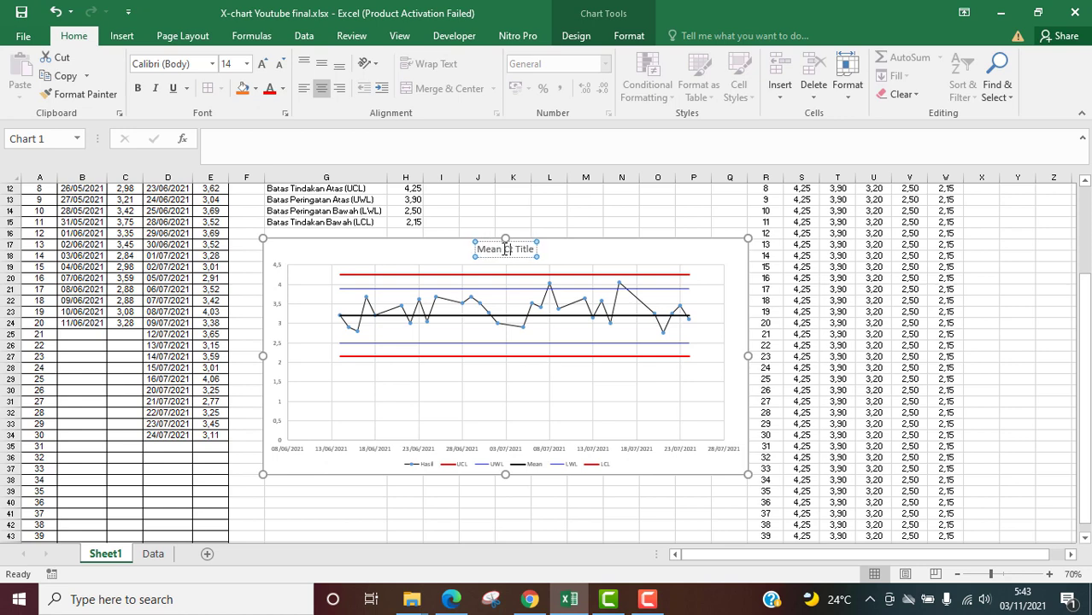
{"action": "type", "text": "ontrol "}
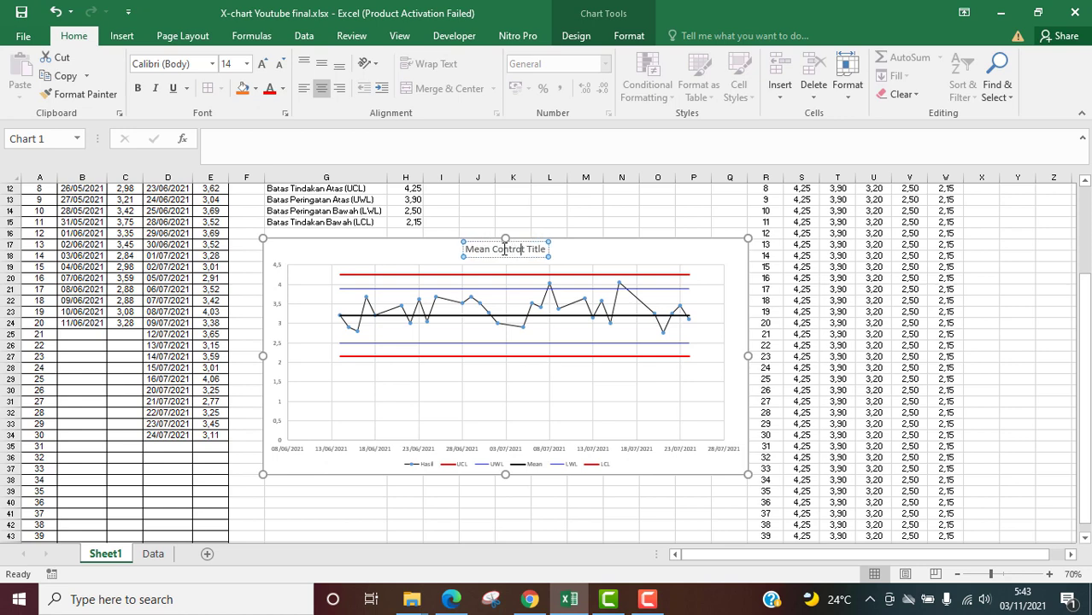
{"action": "type", "text": "Char"}
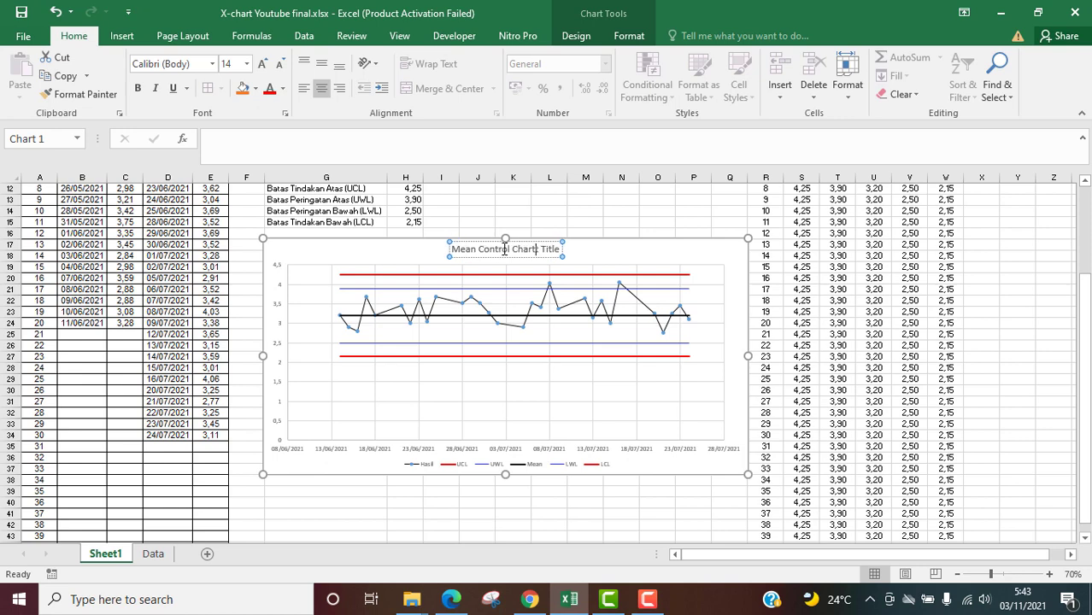
{"action": "type", "text": "t"}
{"action": "key", "text": "Delete"}
{"action": "key", "text": "Delete"}
{"action": "key", "text": "Delete"}
{"action": "key", "text": "Delete"}
{"action": "key", "text": "Delete"}
{"action": "key", "text": "Delete"}
{"action": "key", "text": "Delete"}
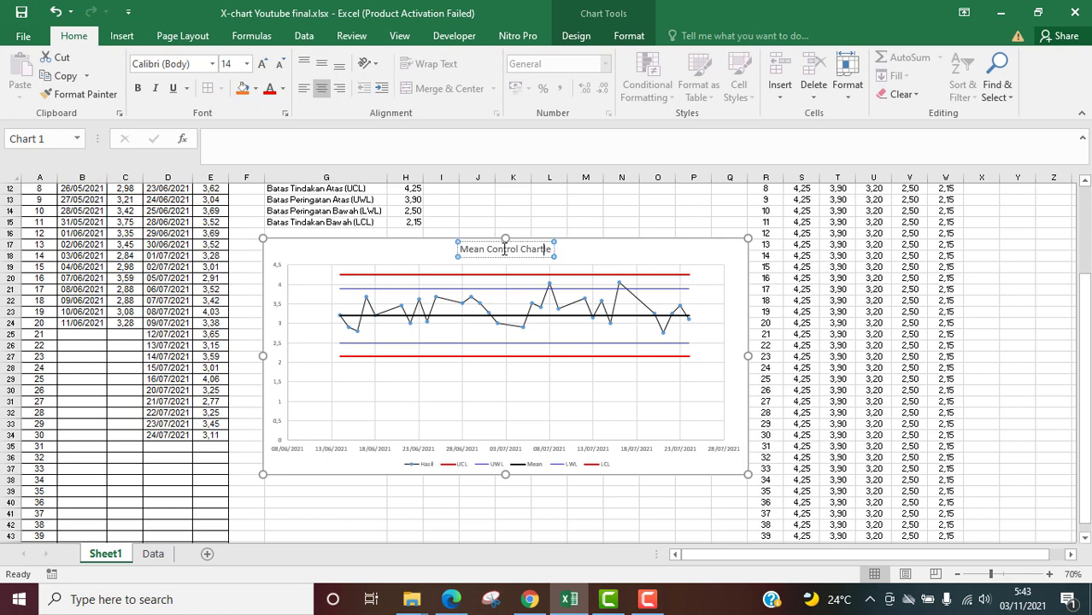
{"action": "key", "text": "Escape"}
{"action": "left_click", "coordinate": [606, 206]}
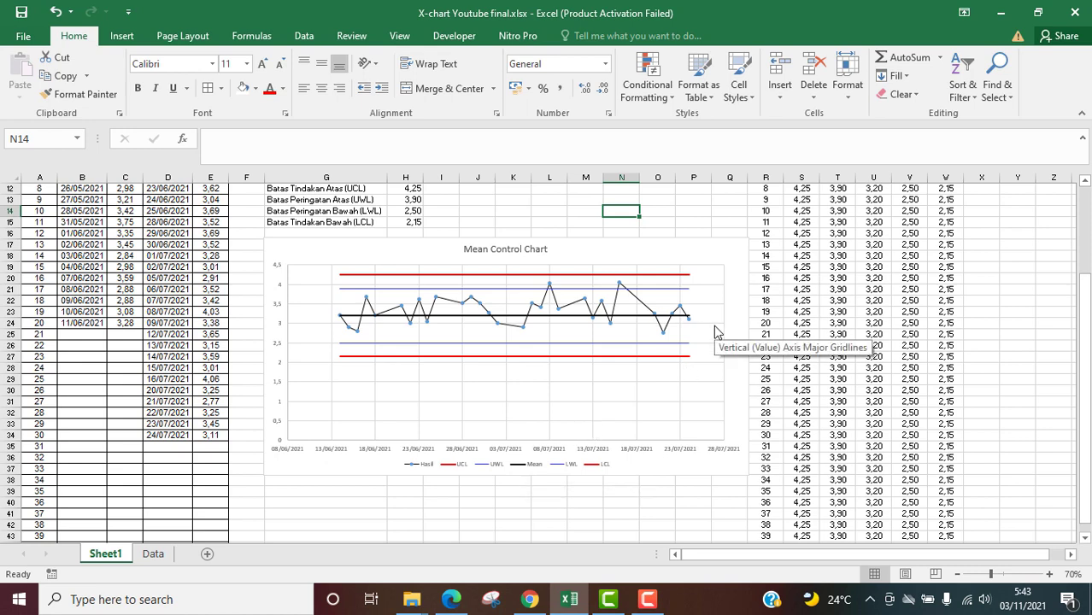
- Move the legend of the Mean Control Chart to the Top position
{"action": "left_click", "coordinate": [699, 250]}
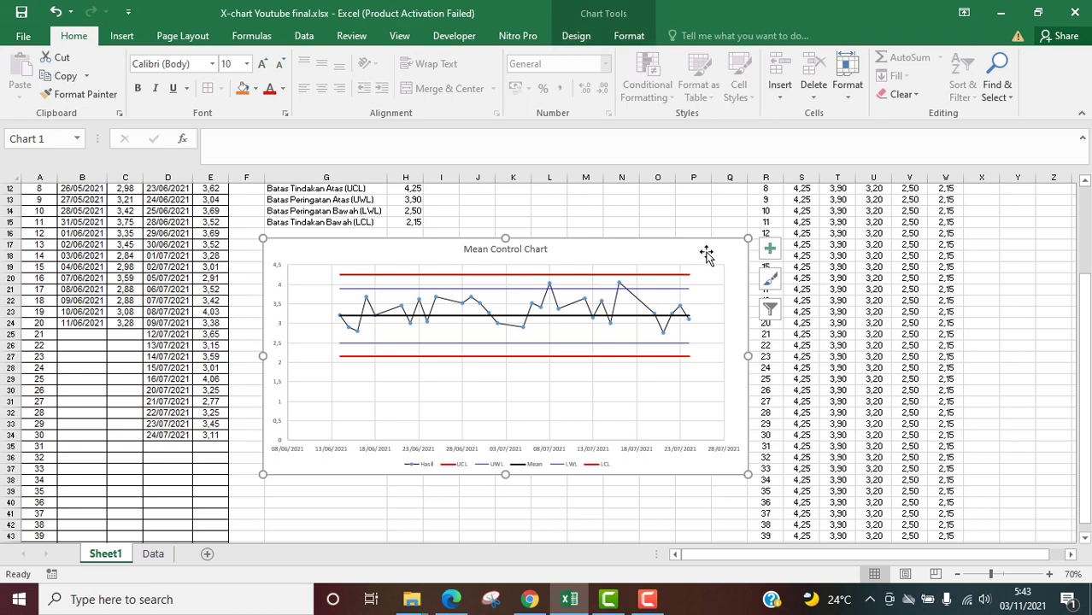
{"action": "left_click", "coordinate": [770, 249]}
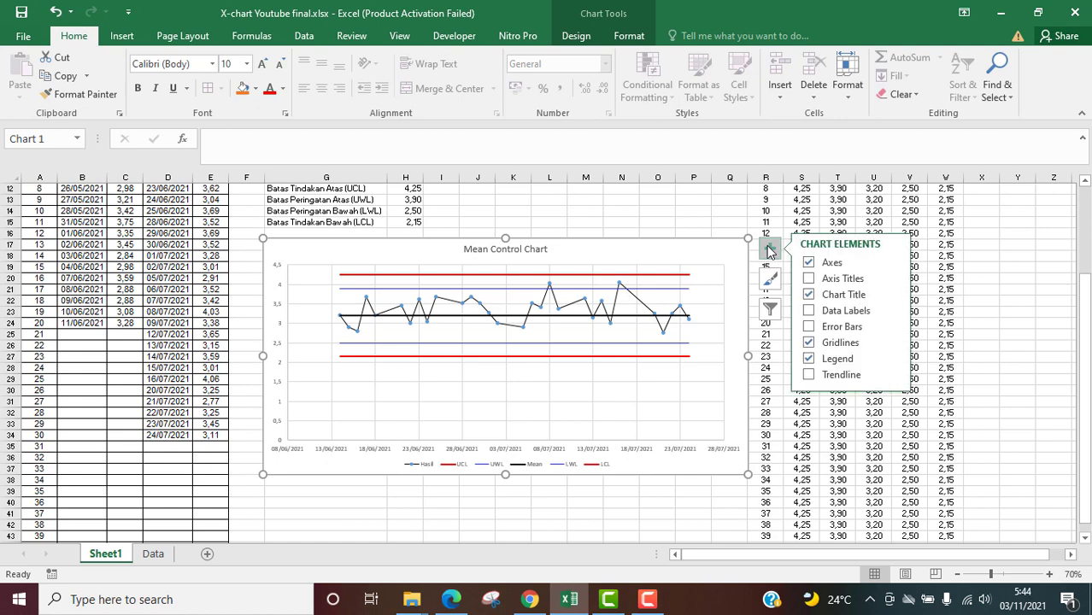
{"action": "left_click", "coordinate": [836, 279]}
{"action": "left_click", "coordinate": [893, 360]}
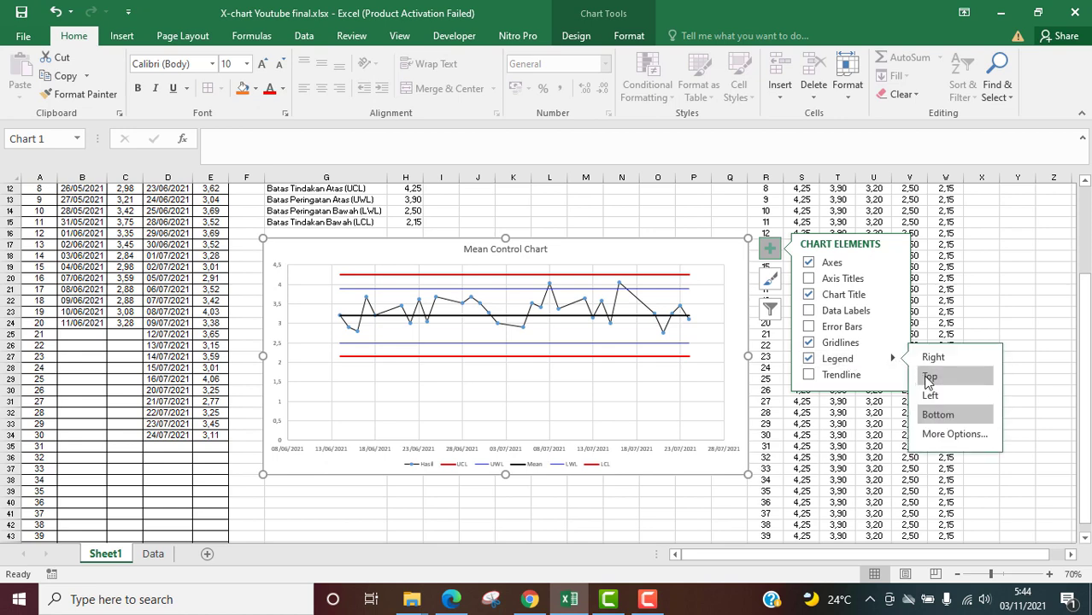
{"action": "left_click", "coordinate": [930, 382]}
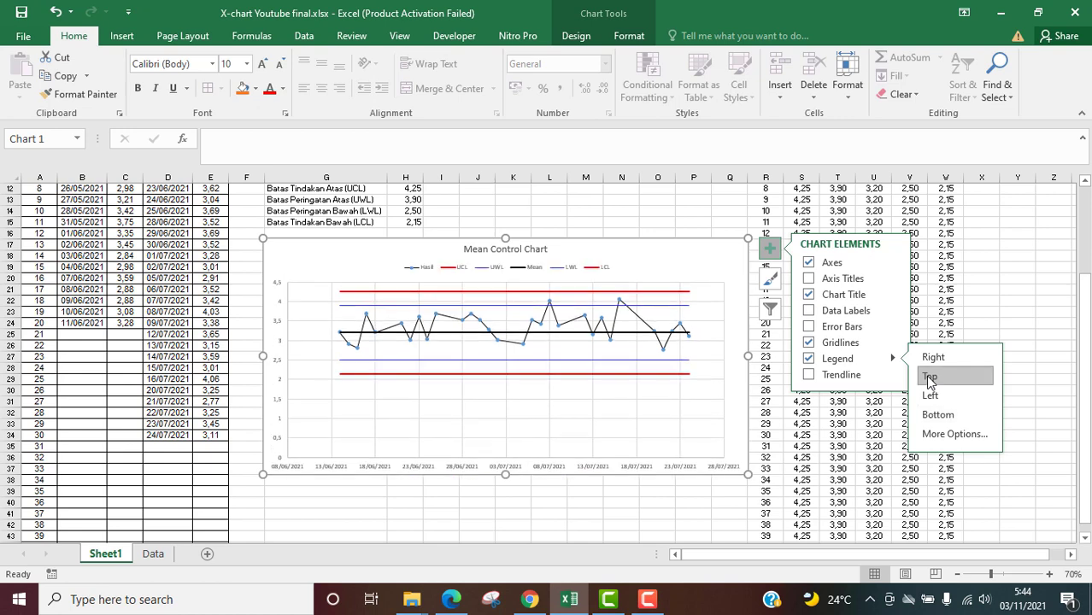
- Set the minimum bound of the Mean Control Chart's vertical axis to 2 and close the axis formatting
{"action": "left_click", "coordinate": [1003, 284]}
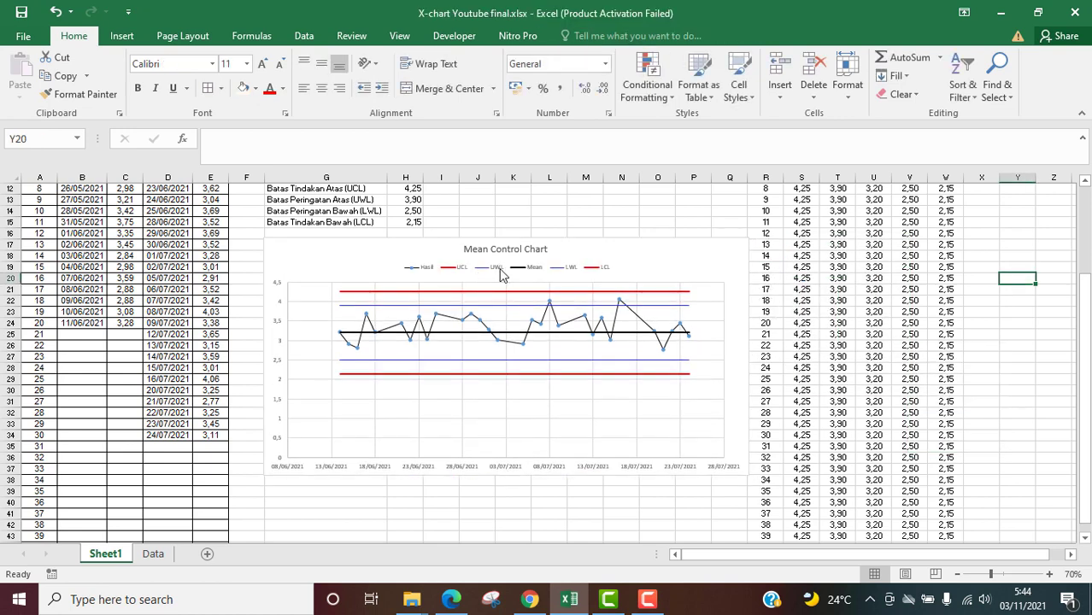
{"action": "left_click", "coordinate": [558, 210]}
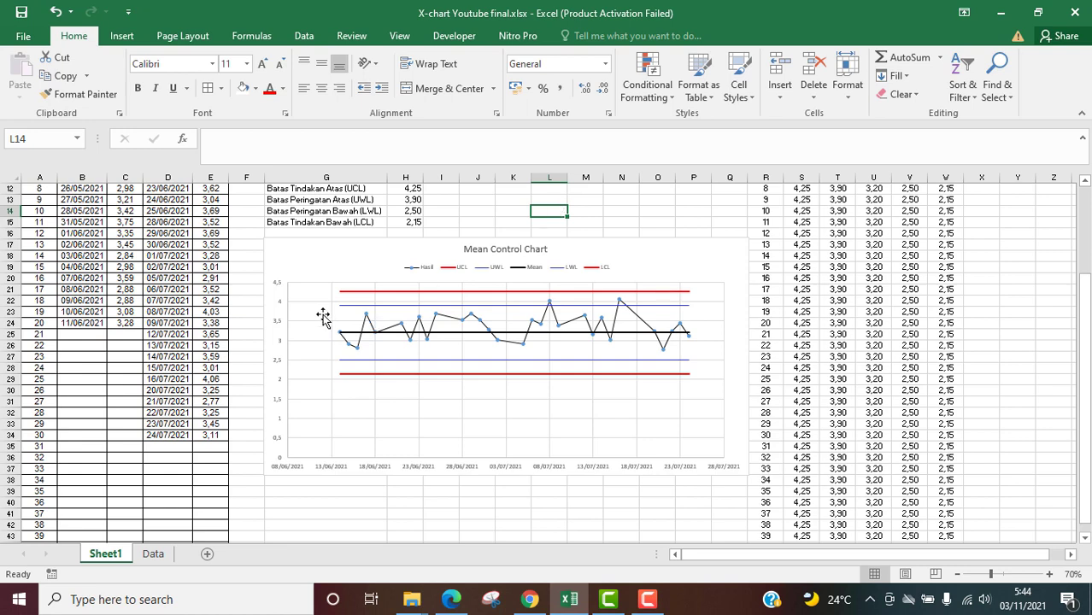
{"action": "left_click", "coordinate": [278, 309]}
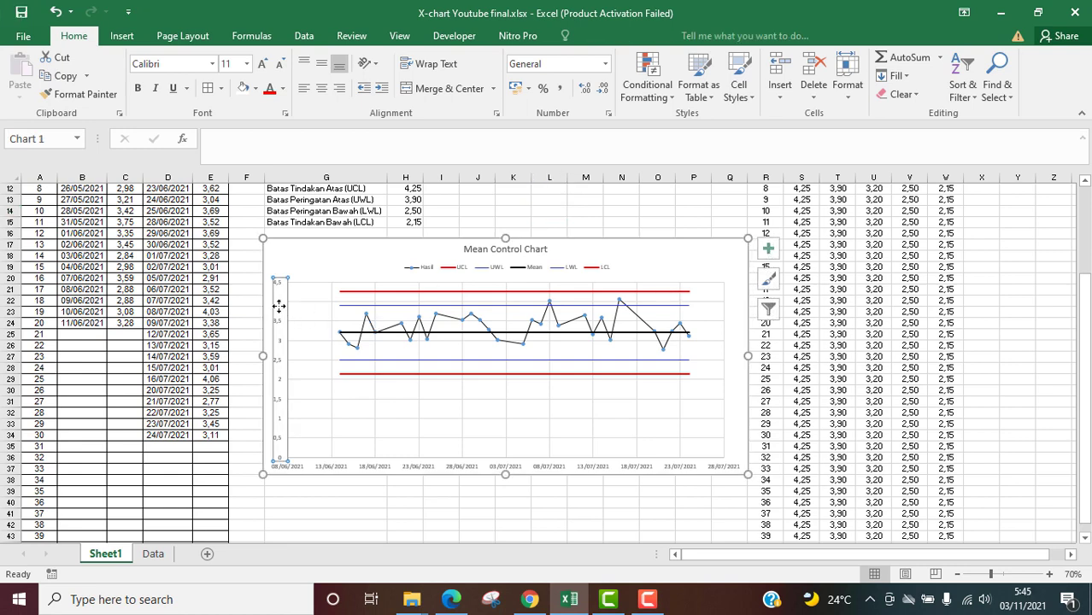
{"action": "right_click", "coordinate": [278, 310]}
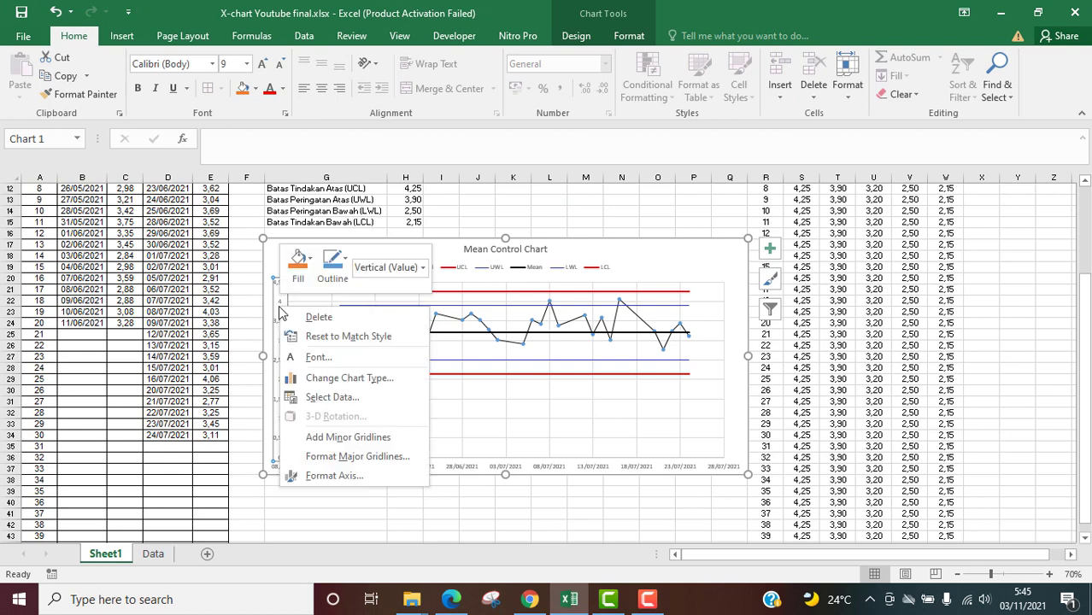
{"action": "left_click", "coordinate": [336, 476]}
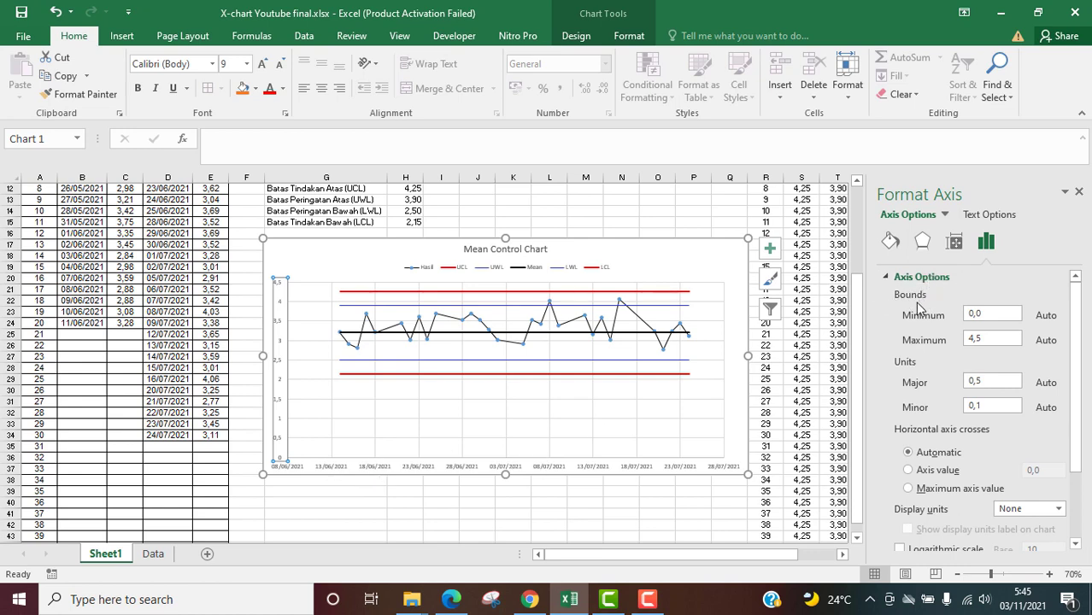
{"action": "left_click", "coordinate": [993, 317]}
{"action": "key", "text": "BackSpace"}
{"action": "key", "text": "BackSpace"}
{"action": "key", "text": "BackSpace"}
{"action": "type", "text": "2"}
{"action": "left_click", "coordinate": [657, 501]}
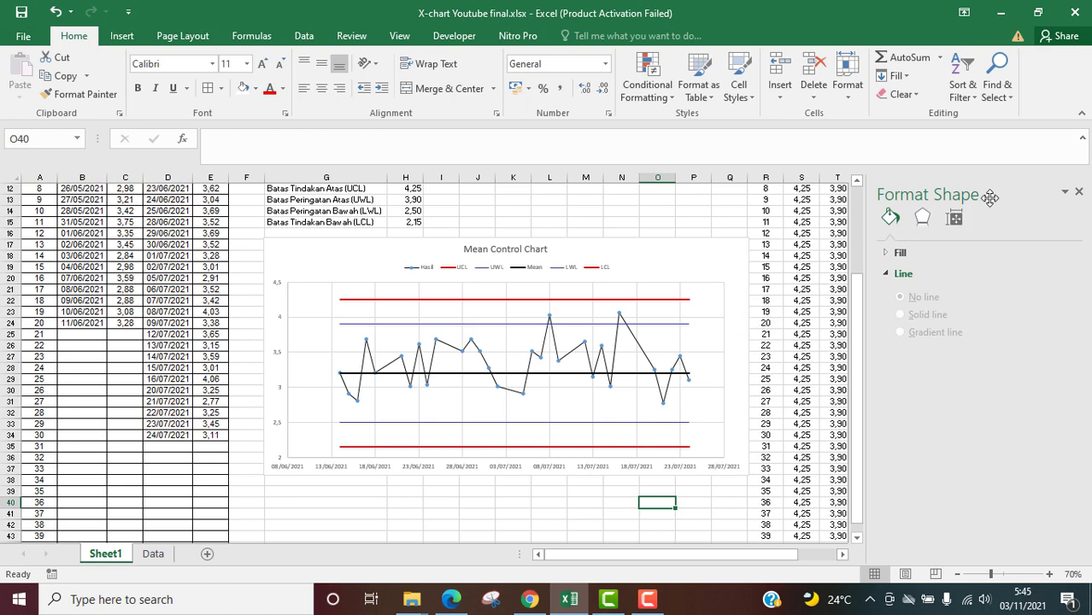
{"action": "left_click", "coordinate": [1078, 195]}
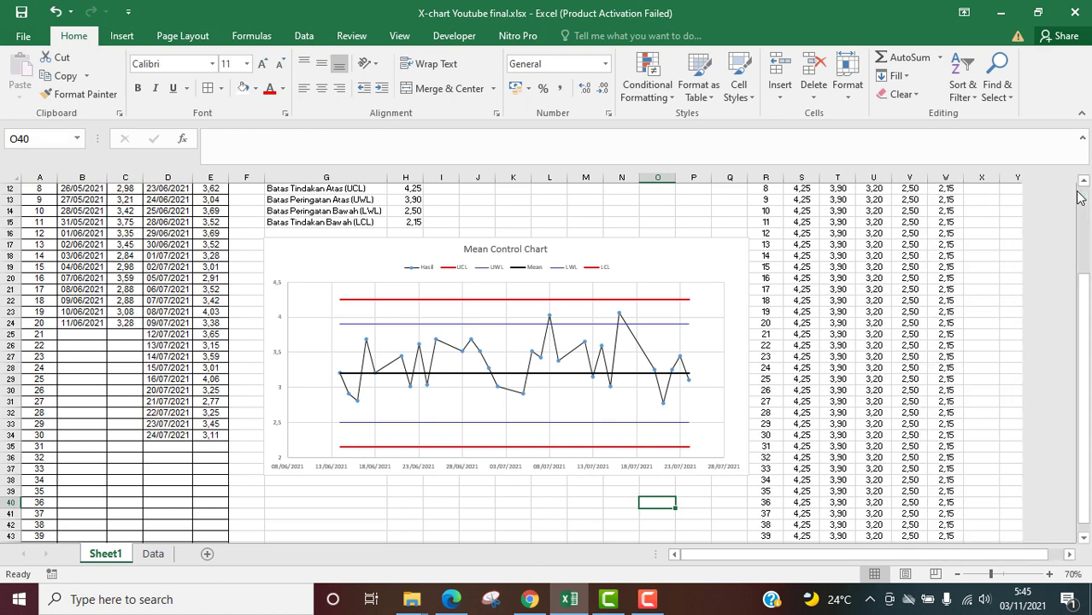
- Duplicate Sheet1 in front of the Data sheet and clear the Pra-periode dates and results in B5:C25 of the copy
{"action": "left_click", "coordinate": [655, 200]}
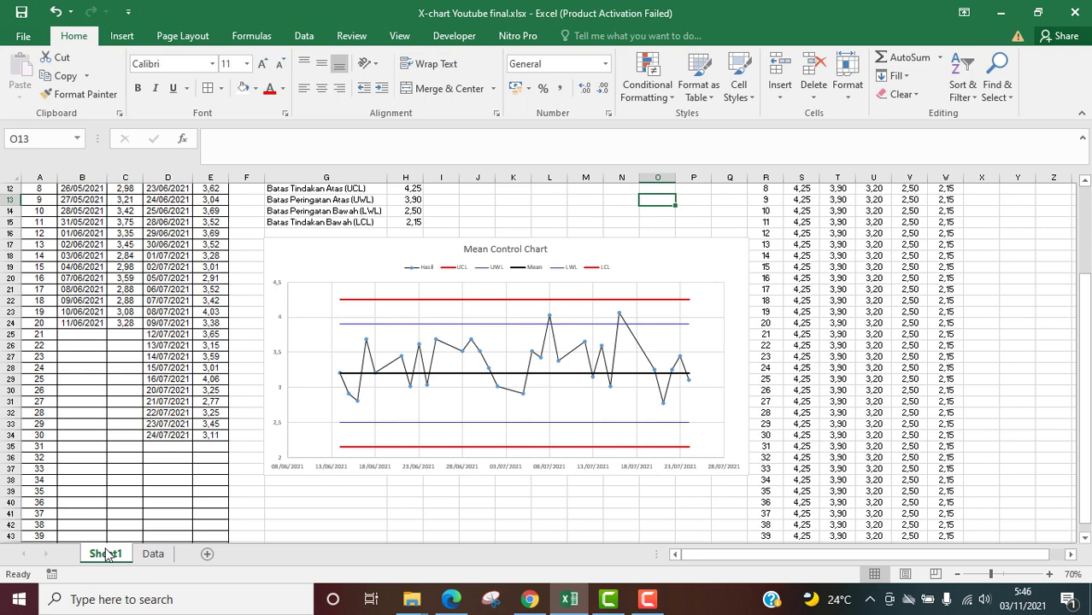
{"action": "left_click_drag", "start_coordinate": [107, 554], "coordinate": [155, 554]}
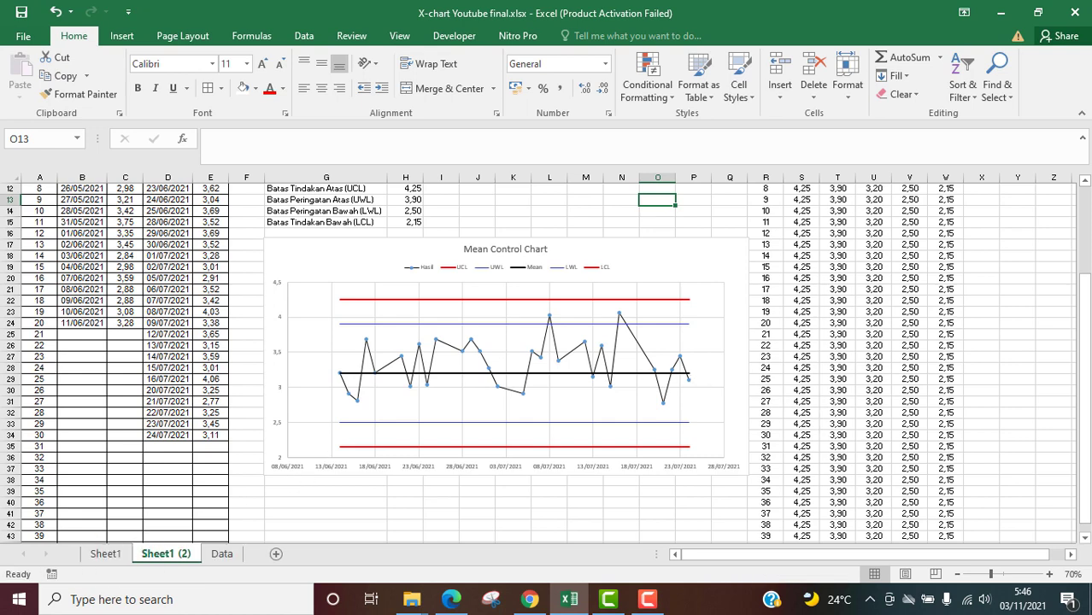
{"action": "left_click_drag", "start_coordinate": [1090, 293], "coordinate": [1090, 219]}
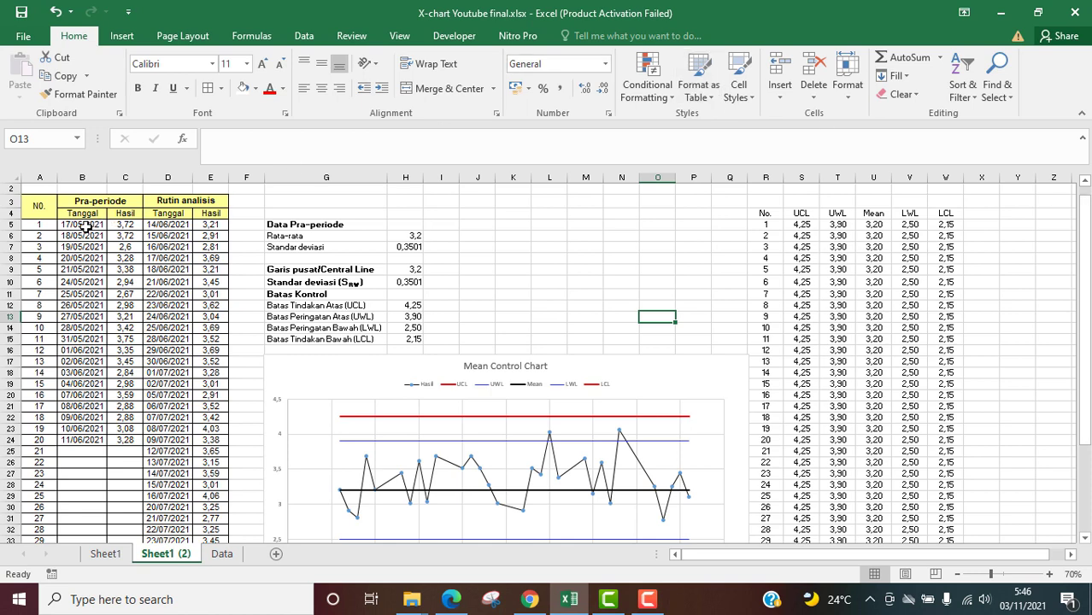
{"action": "left_click_drag", "start_coordinate": [87, 226], "coordinate": [125, 457]}
{"action": "key", "text": "Delete"}
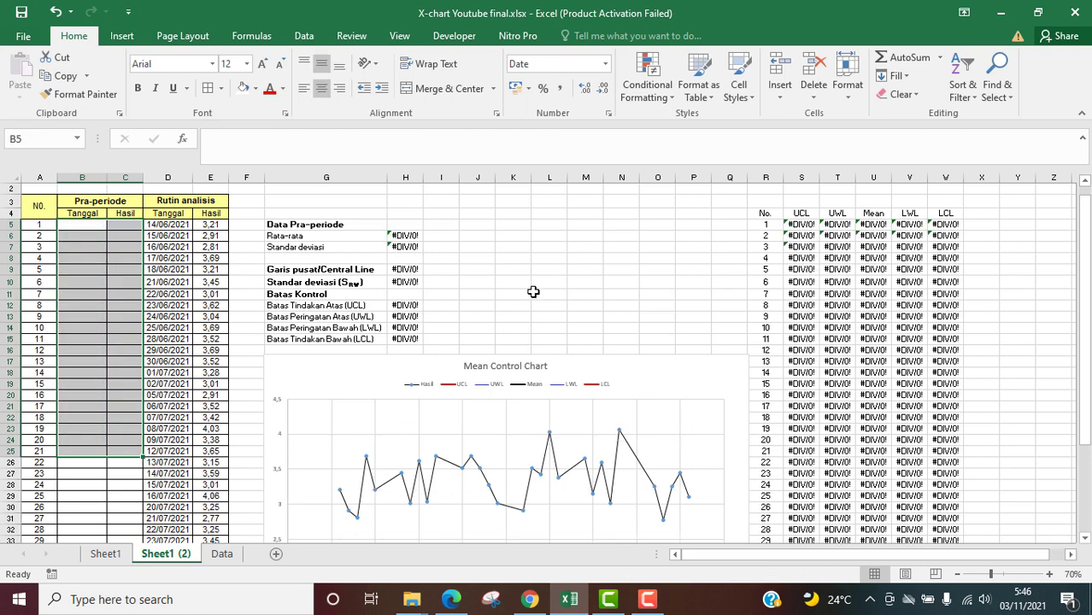
{"action": "left_click", "coordinate": [549, 286]}
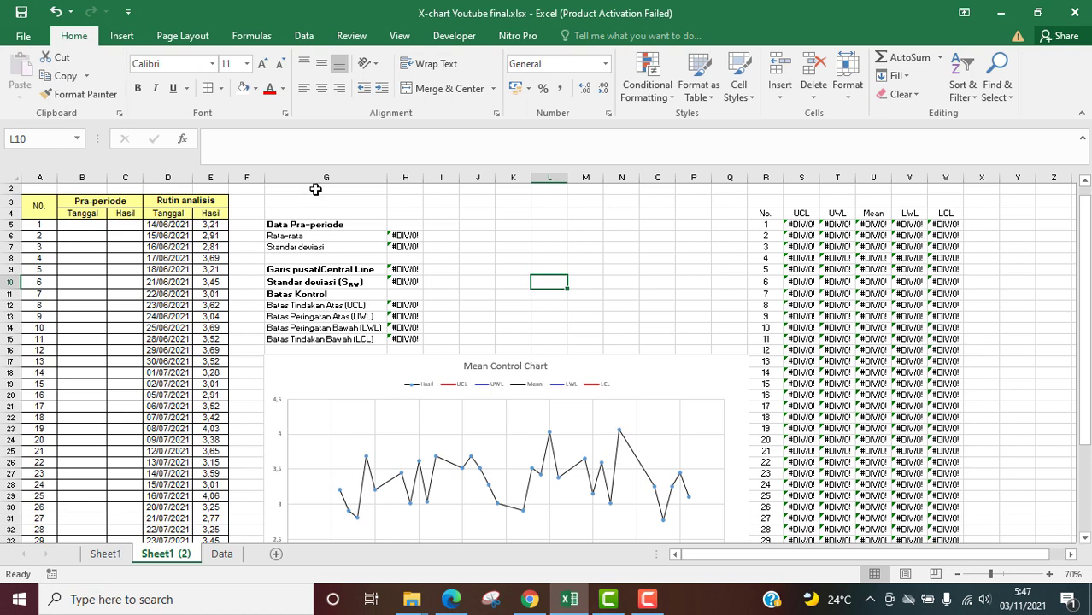
- Relabel the statistics heading in G5 as "Data CRM" and the mean label in G6 as "Nilai Sertifikat"
{"action": "left_click", "coordinate": [279, 227]}
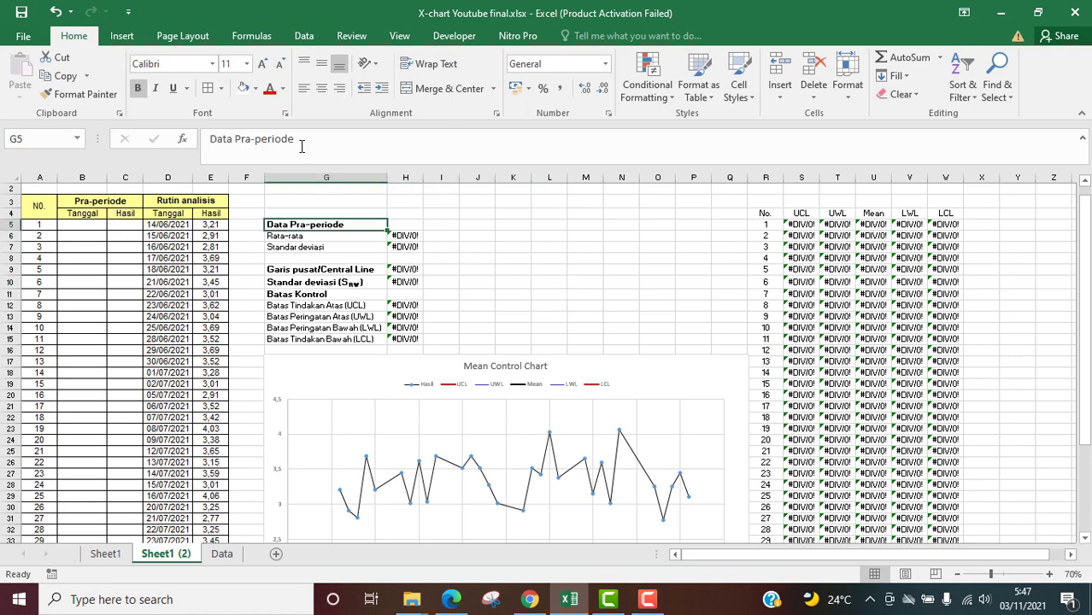
{"action": "left_click_drag", "start_coordinate": [296, 139], "coordinate": [236, 139]}
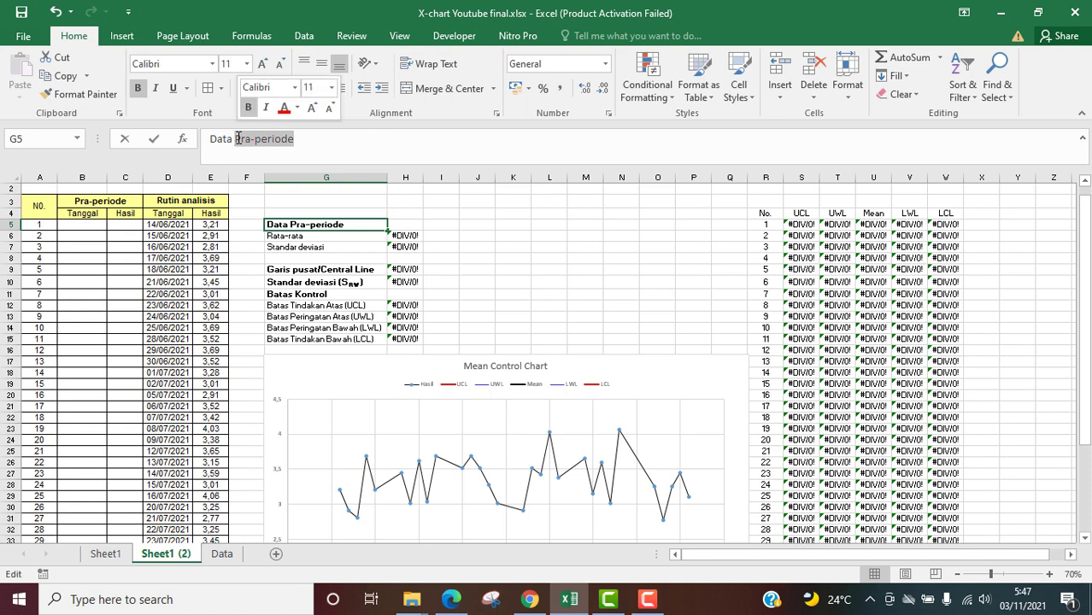
{"action": "type", "text": "CRM"}
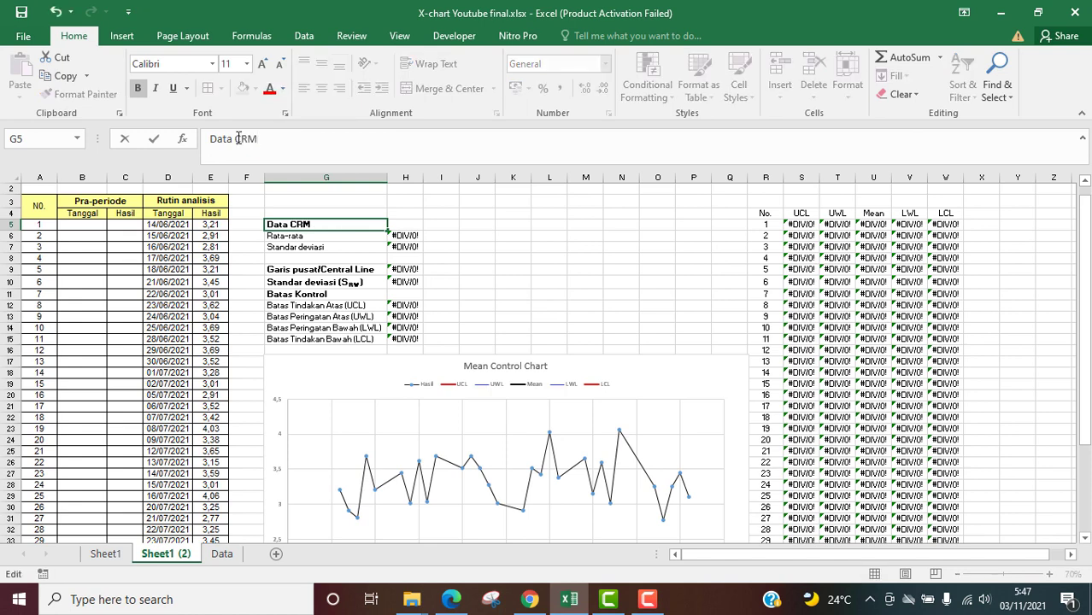
{"action": "key", "text": "Return"}
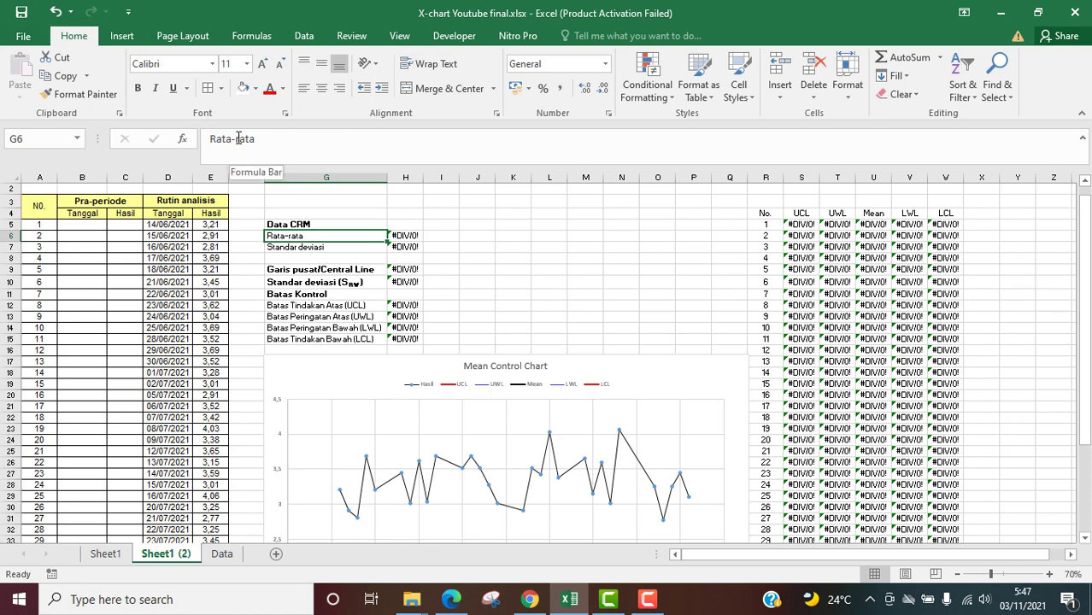
{"action": "type", "text": "Nil"}
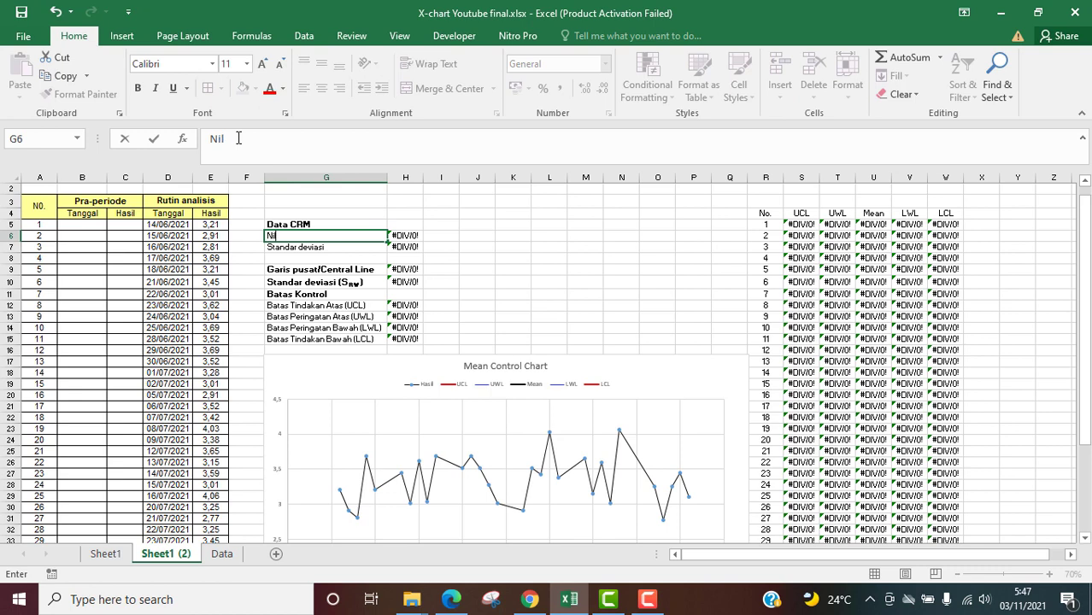
{"action": "type", "text": "ai Sertifikat"}
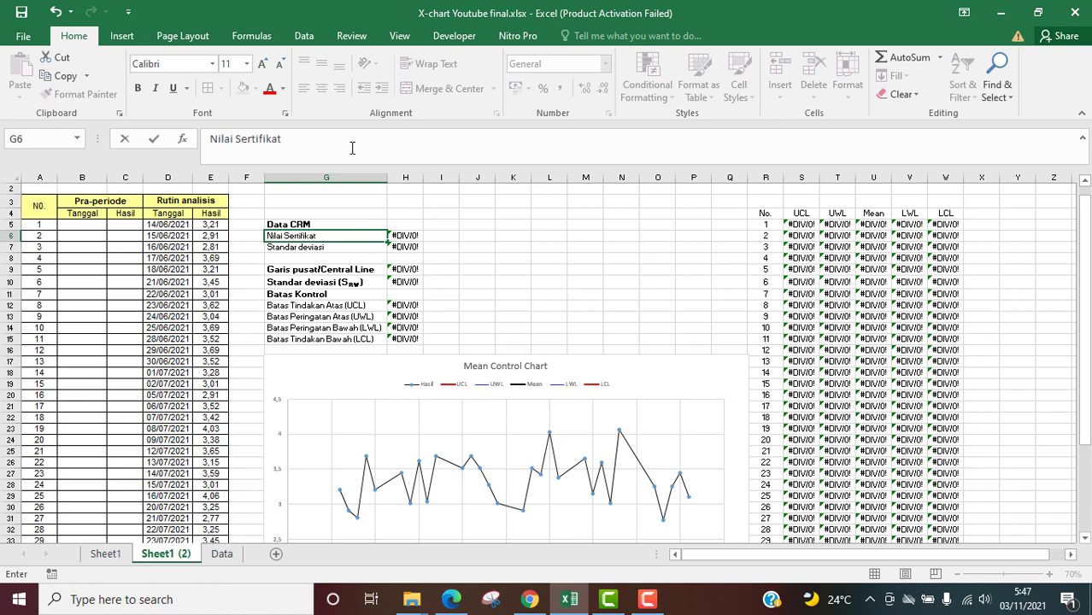
- Replace the average formula in H6 with the certified value 3,3 and enter the unit mg/L in I6
{"action": "left_click", "coordinate": [404, 236]}
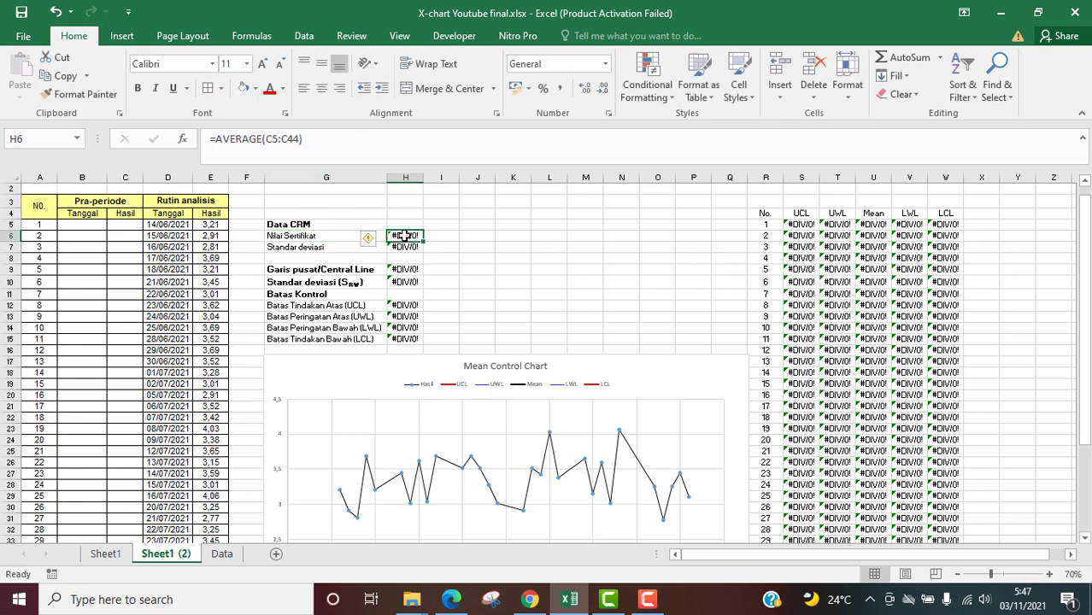
{"action": "type", "text": "3"}
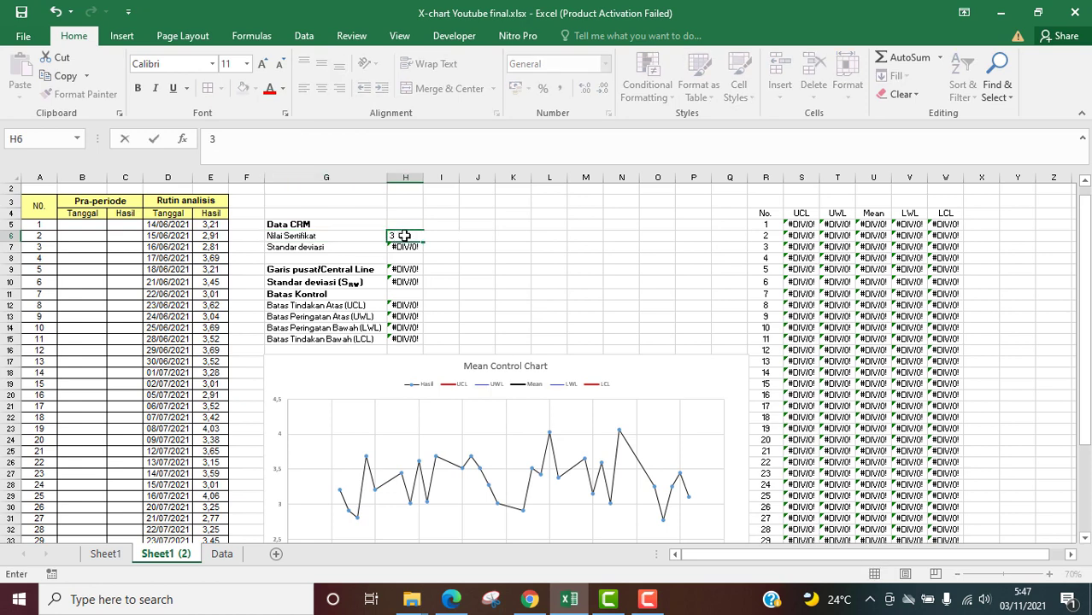
{"action": "type", "text": ",3"}
{"action": "left_click", "coordinate": [497, 226]}
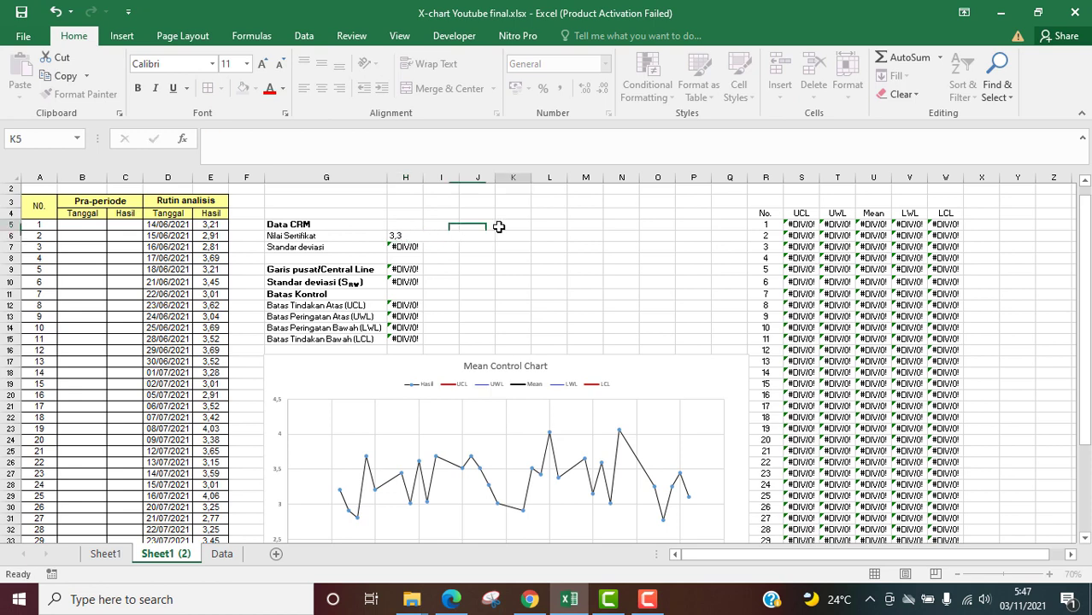
{"action": "left_click", "coordinate": [448, 234]}
{"action": "type", "text": "m"}
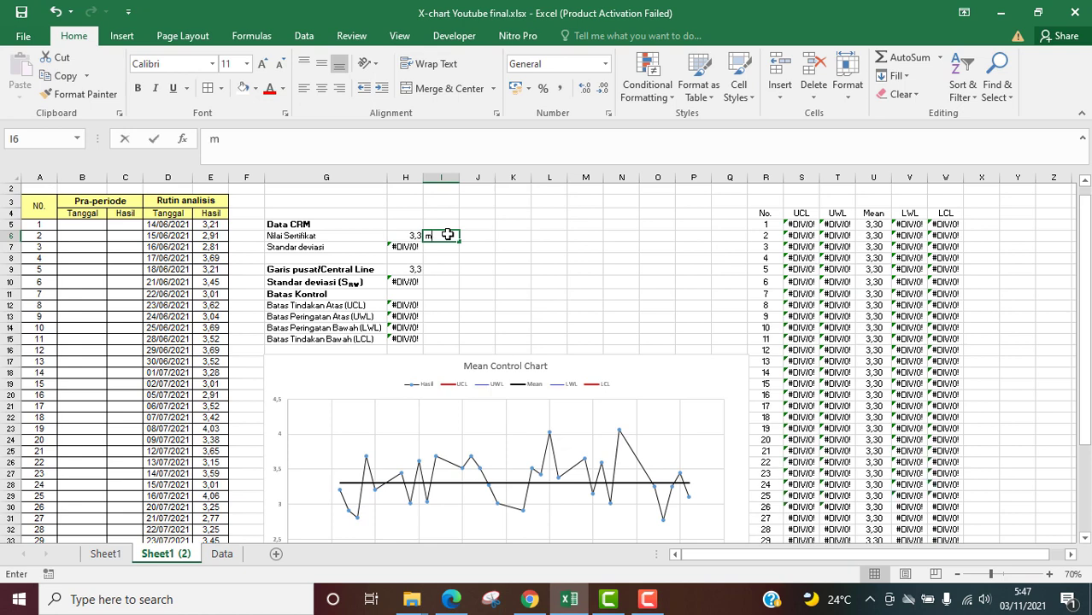
{"action": "type", "text": "g/"}
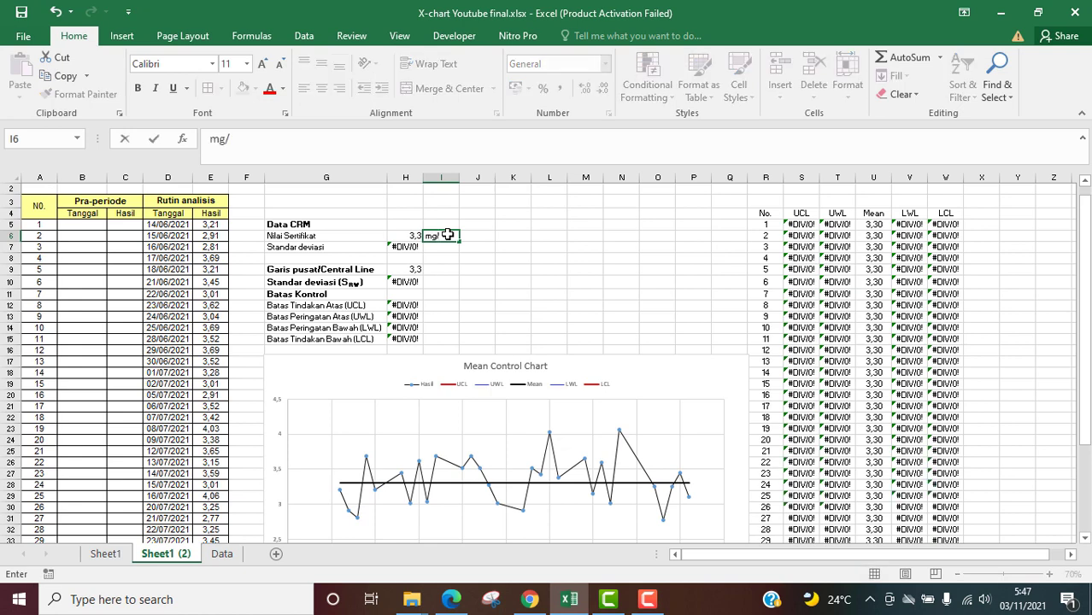
{"action": "type", "text": "L"}
{"action": "key", "text": "Return"}
{"action": "left_click", "coordinate": [399, 247]}
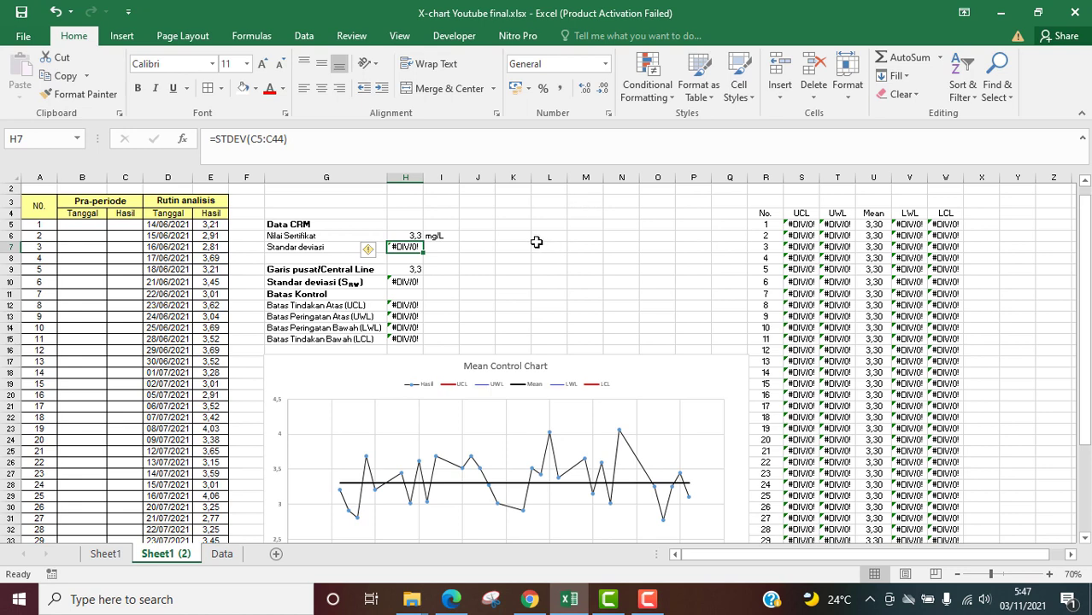
{"action": "left_click", "coordinate": [484, 247]}
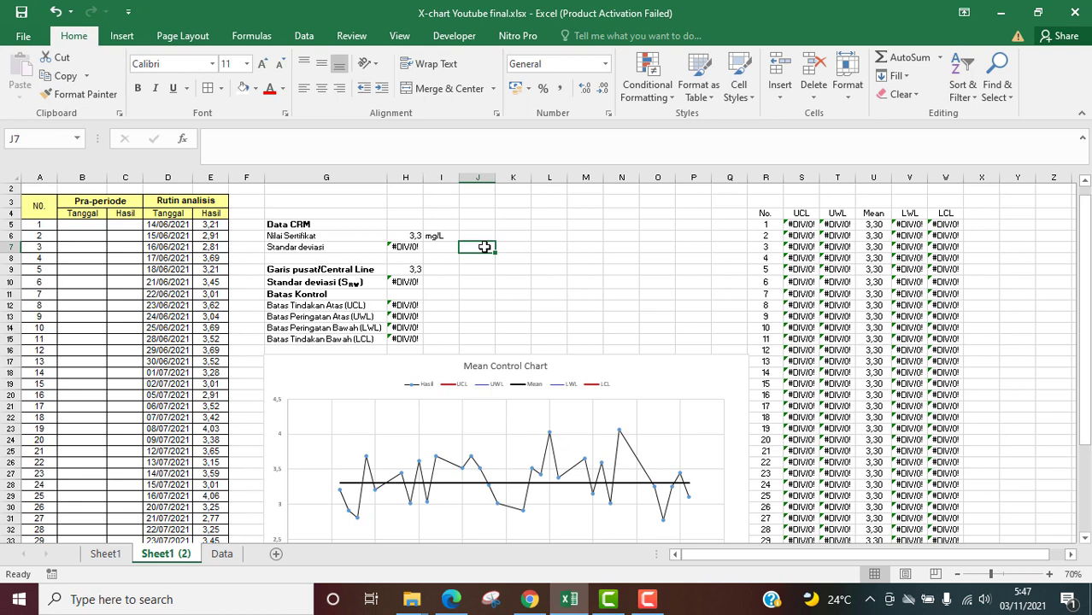
{"action": "type", "text": "="}
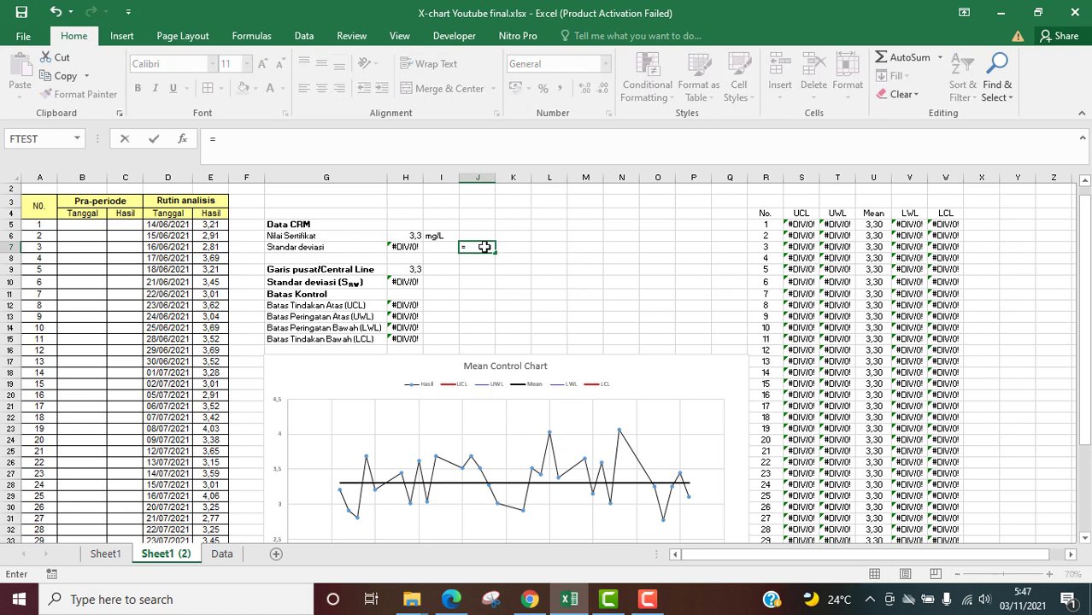
{"action": "type", "text": "0,058"}
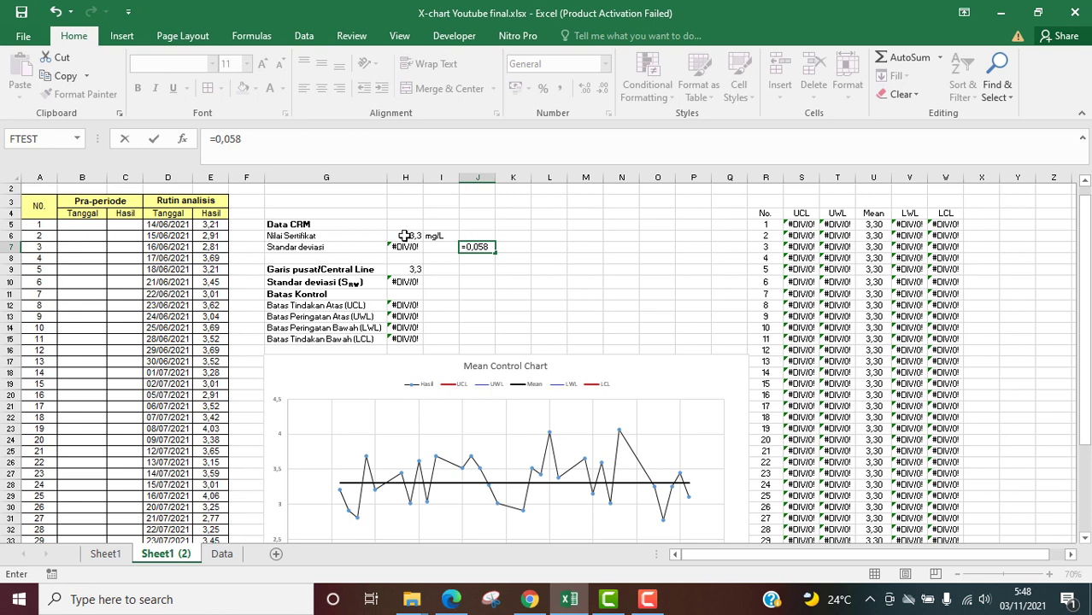
{"action": "left_click", "coordinate": [404, 236]}
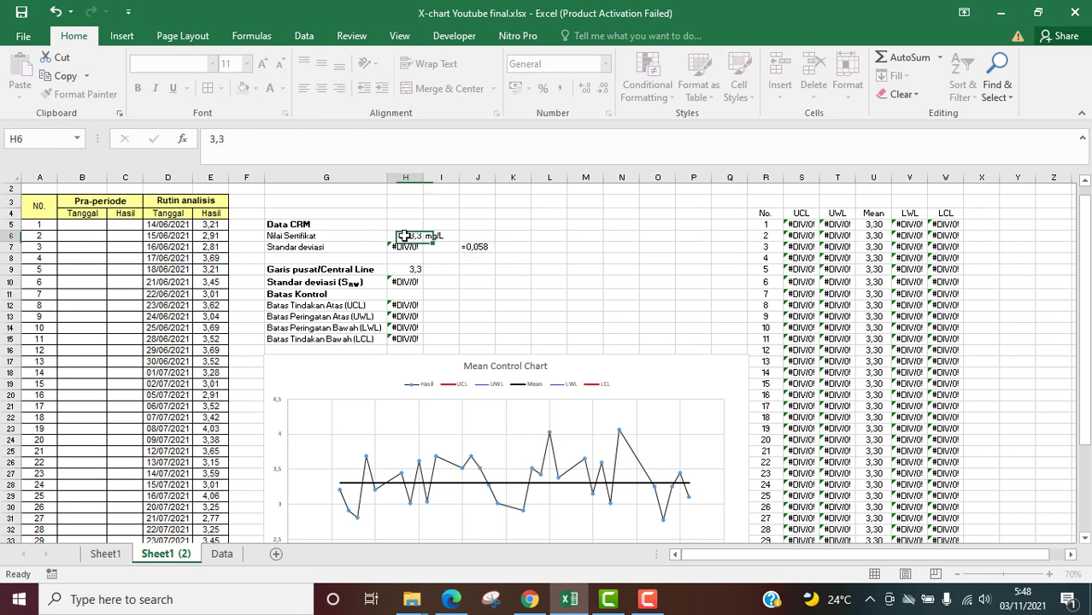
- Calculate 5% of the certified value in cell J7 with the formula =0,05*H6
{"action": "left_click", "coordinate": [478, 246]}
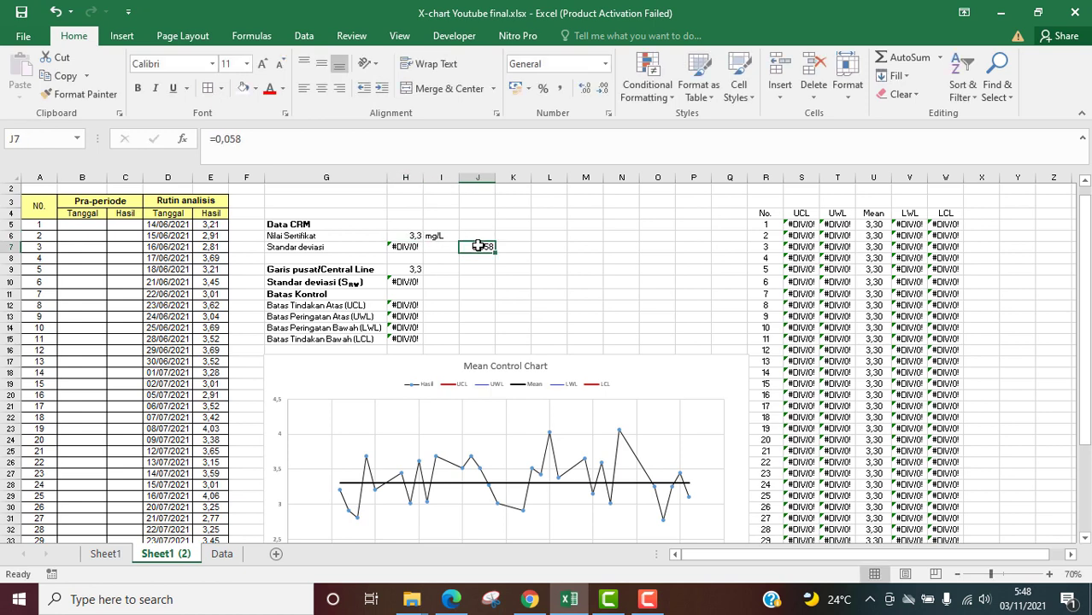
{"action": "type", "text": "="}
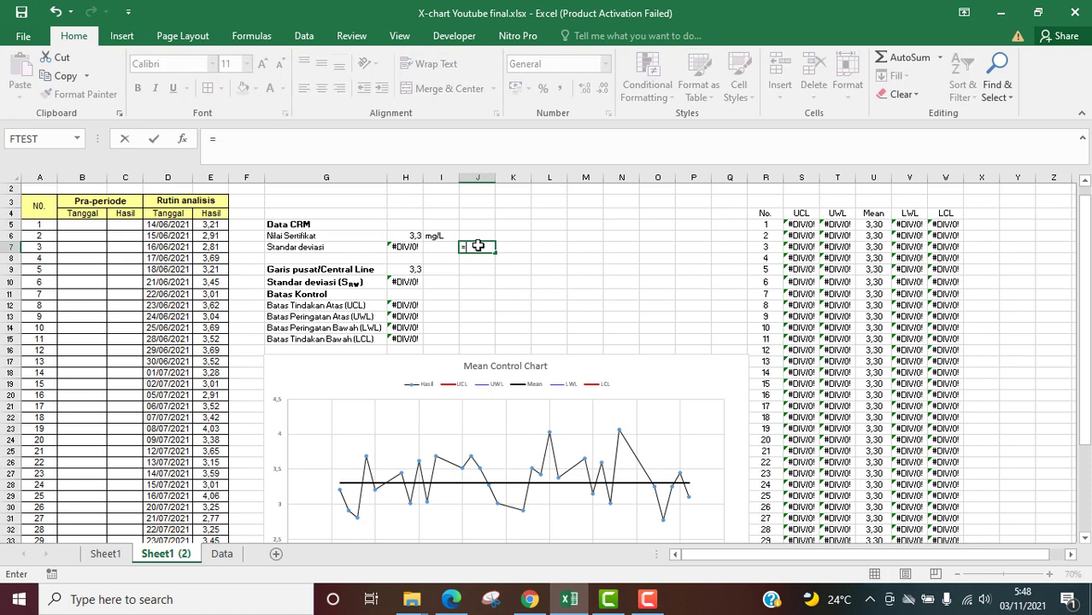
{"action": "type", "text": "0,058"}
{"action": "key", "text": "BackSpace"}
{"action": "type", "text": "*"}
{"action": "left_click", "coordinate": [402, 236]}
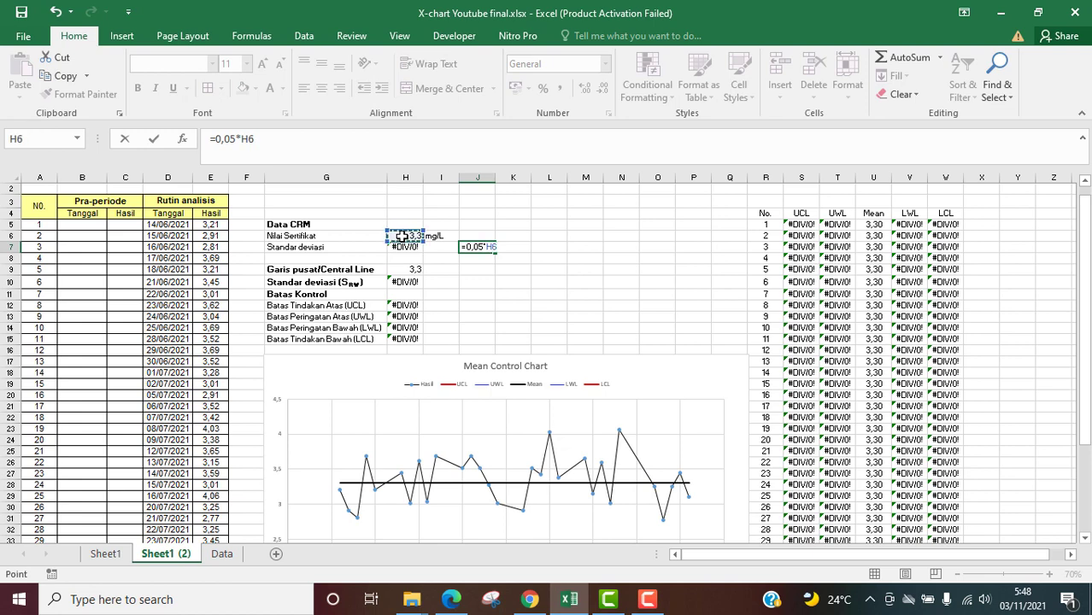
{"action": "key", "text": "Return"}
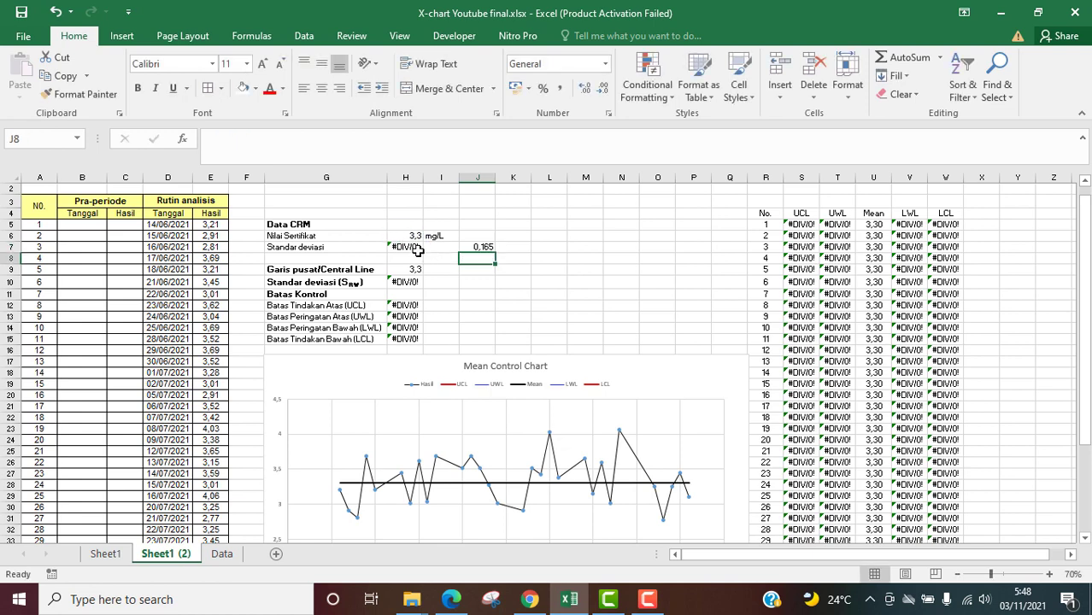
- Replace the Standar deviasi formula in H7 with the value 0,165
{"action": "left_click", "coordinate": [417, 247]}
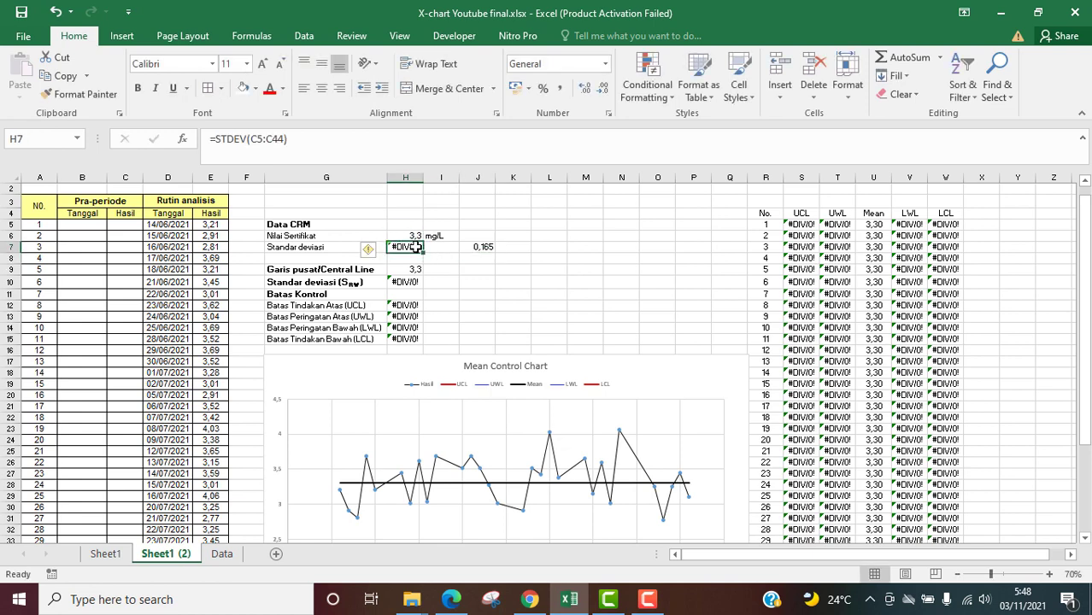
{"action": "type", "text": "0,"}
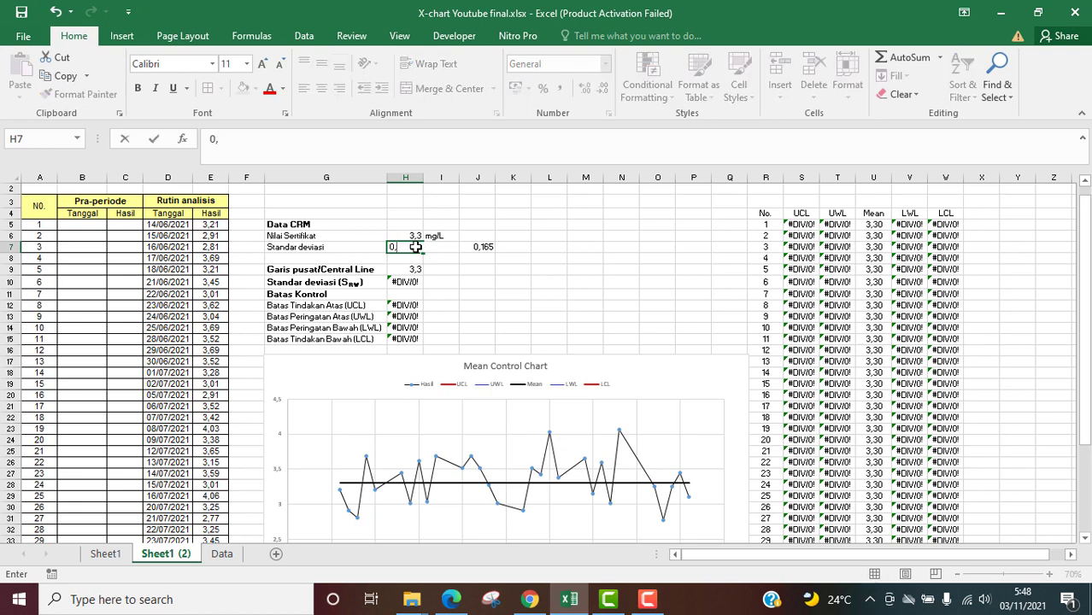
{"action": "type", "text": "165"}
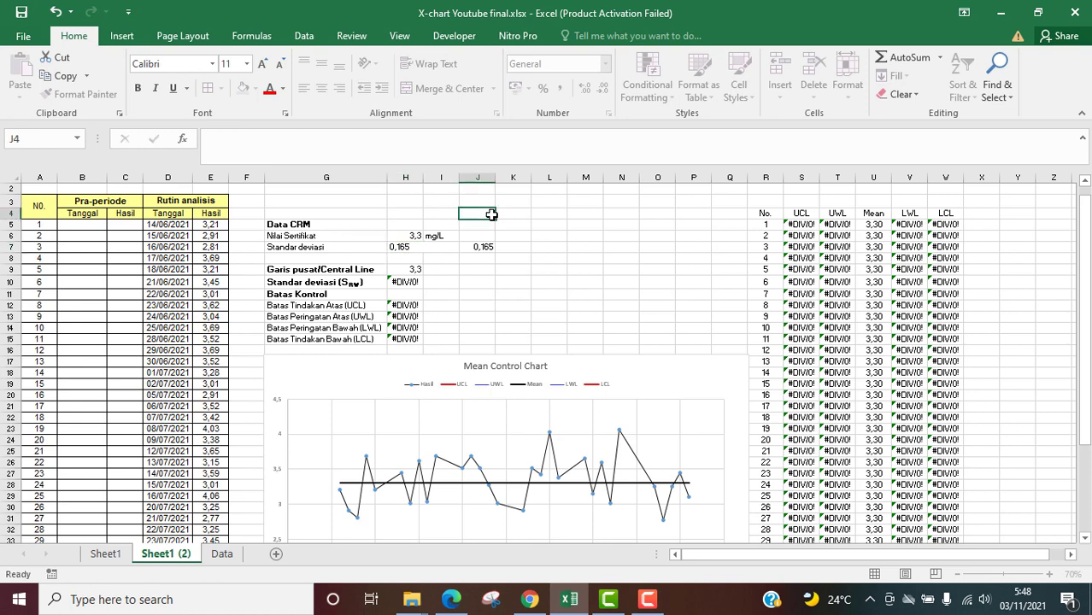
- Enter the unit mg/L beside the Standar deviasi value, in cell I7
{"action": "left_click", "coordinate": [446, 247]}
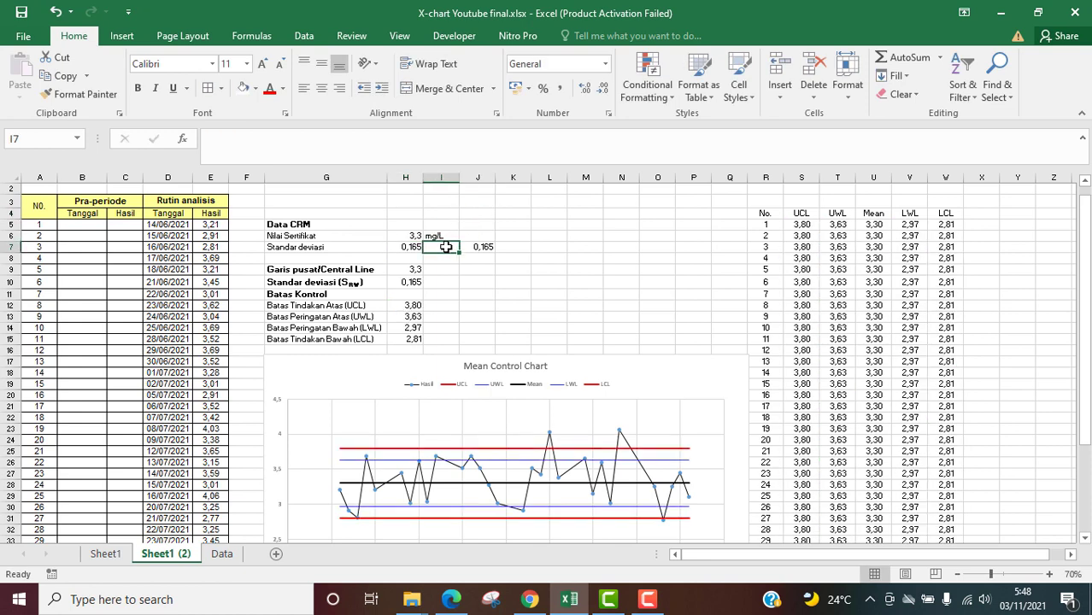
{"action": "type", "text": "mg/L"}
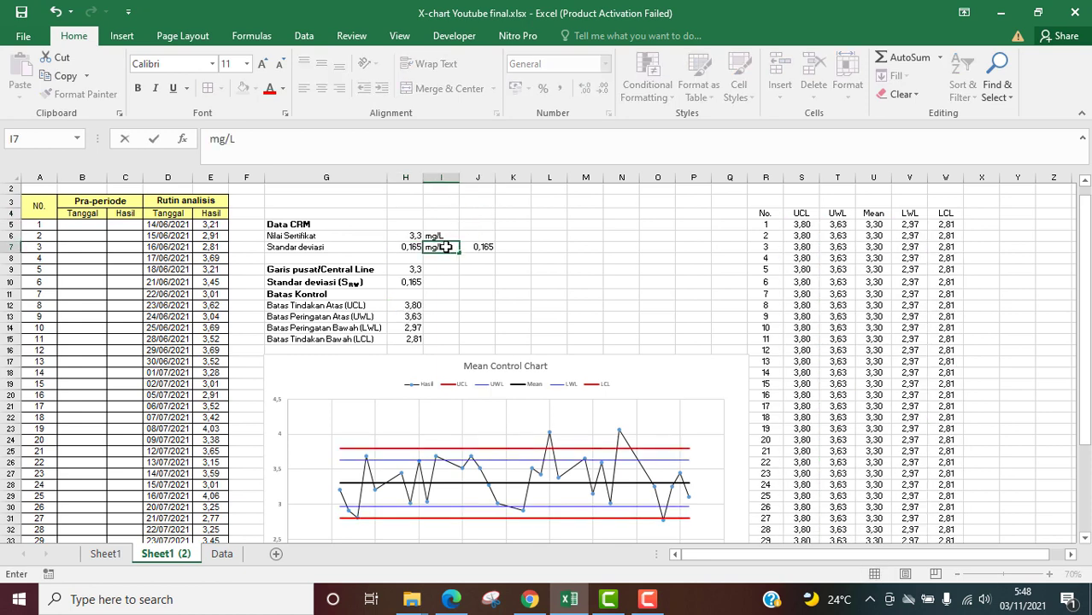
{"action": "left_click", "coordinate": [586, 247]}
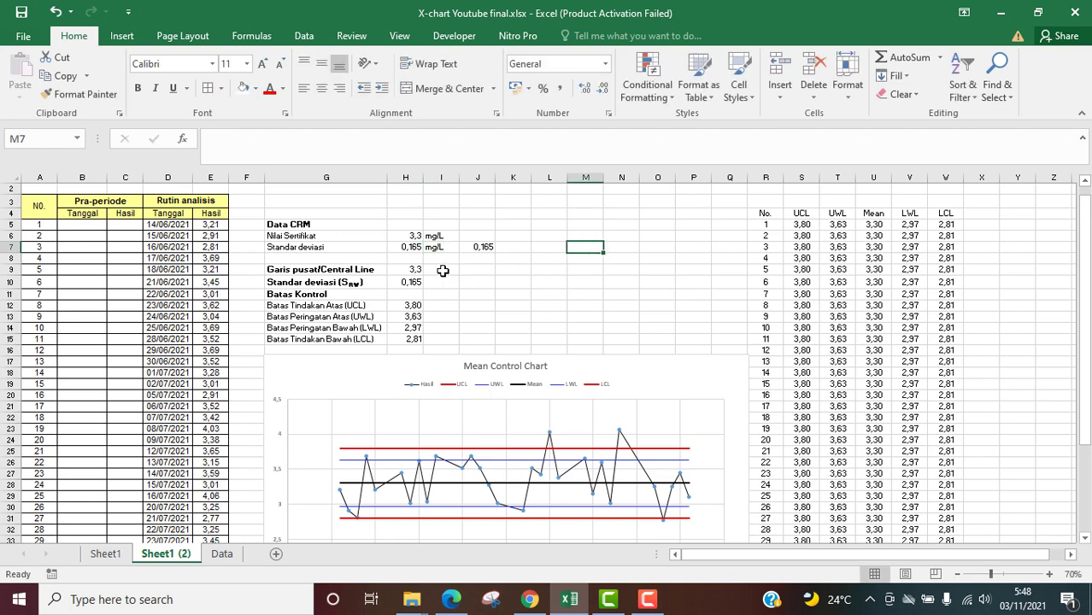
- Change the subscript of the standard deviation label in G10 so that it reads "Standar deviasi (Starget)"
{"action": "left_click", "coordinate": [414, 269]}
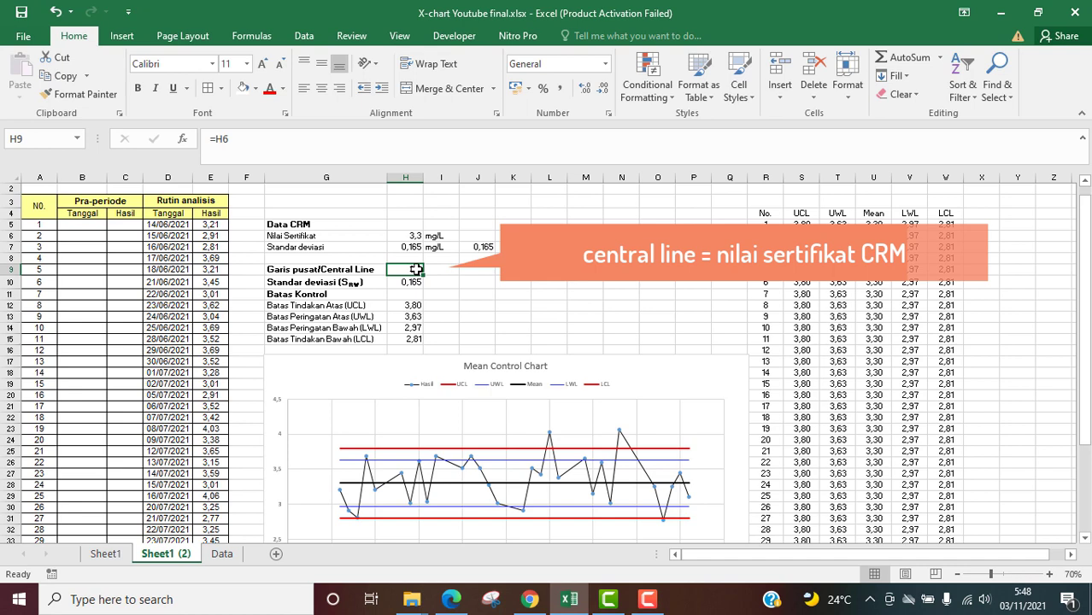
{"action": "left_click", "coordinate": [414, 236]}
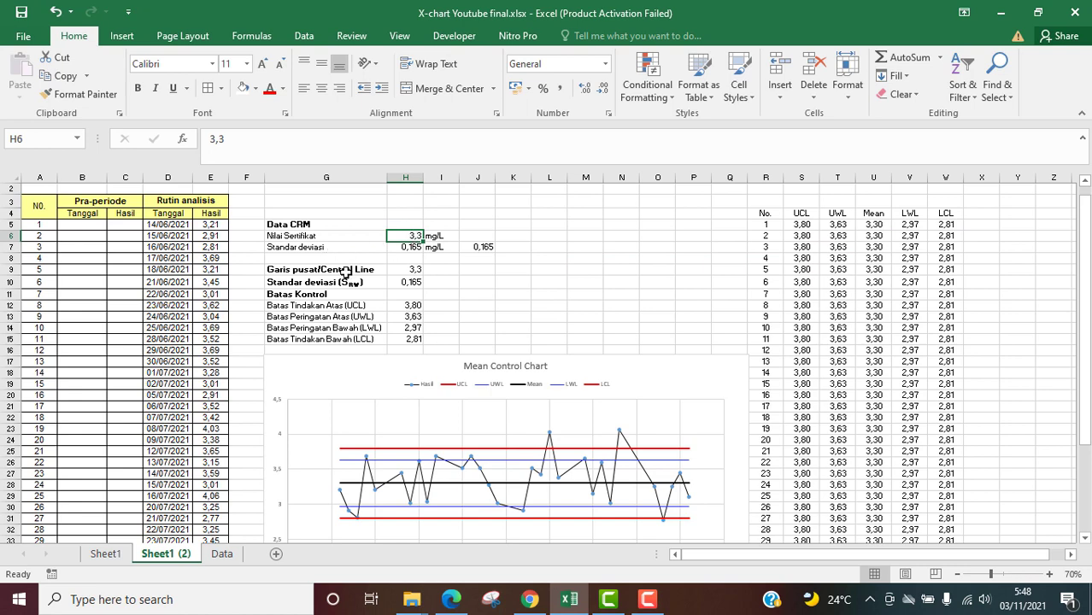
{"action": "left_click", "coordinate": [309, 282]}
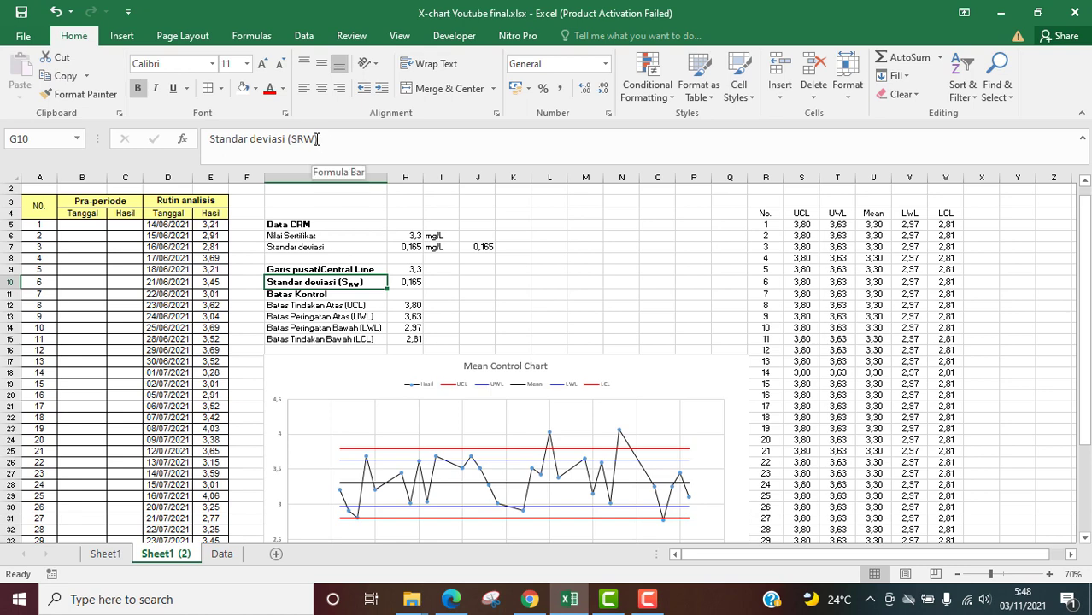
{"action": "left_click_drag", "start_coordinate": [314, 139], "coordinate": [301, 138]}
{"action": "type", "text": "target"}
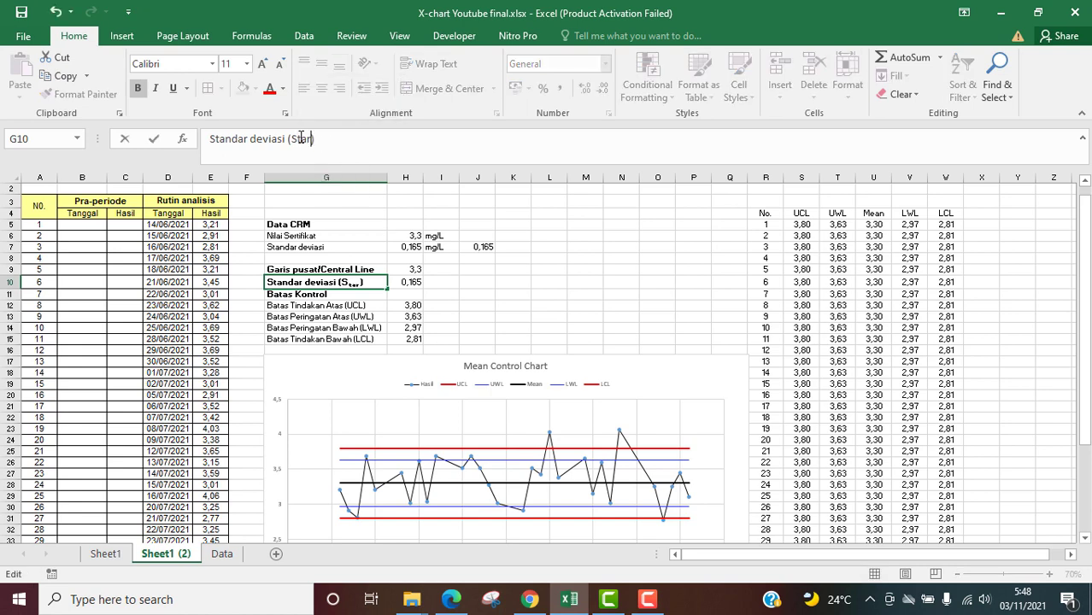
{"action": "key", "text": "Return"}
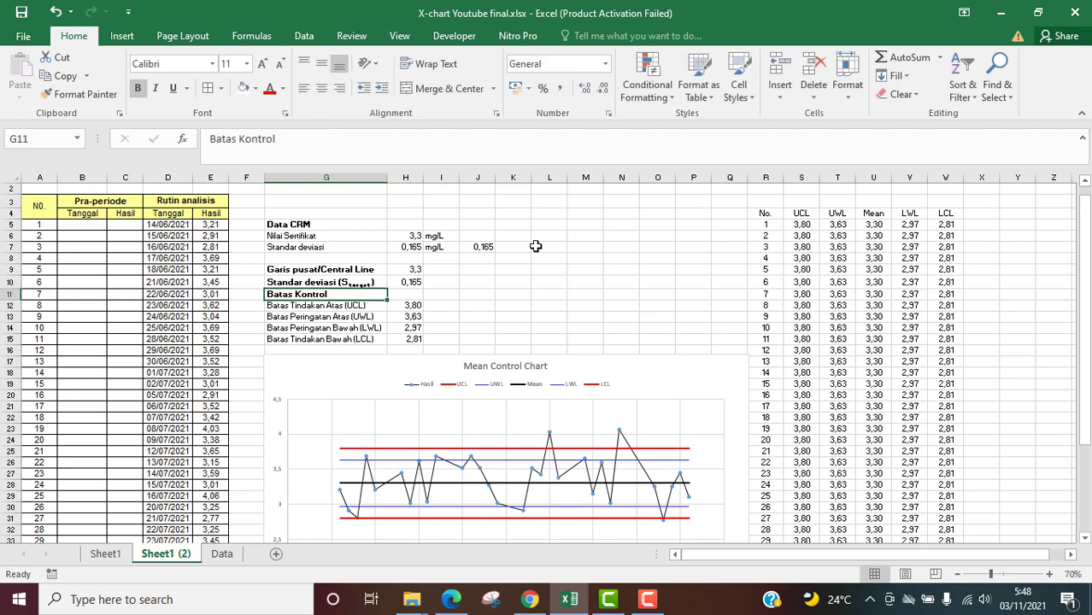
{"action": "left_click", "coordinate": [597, 268]}
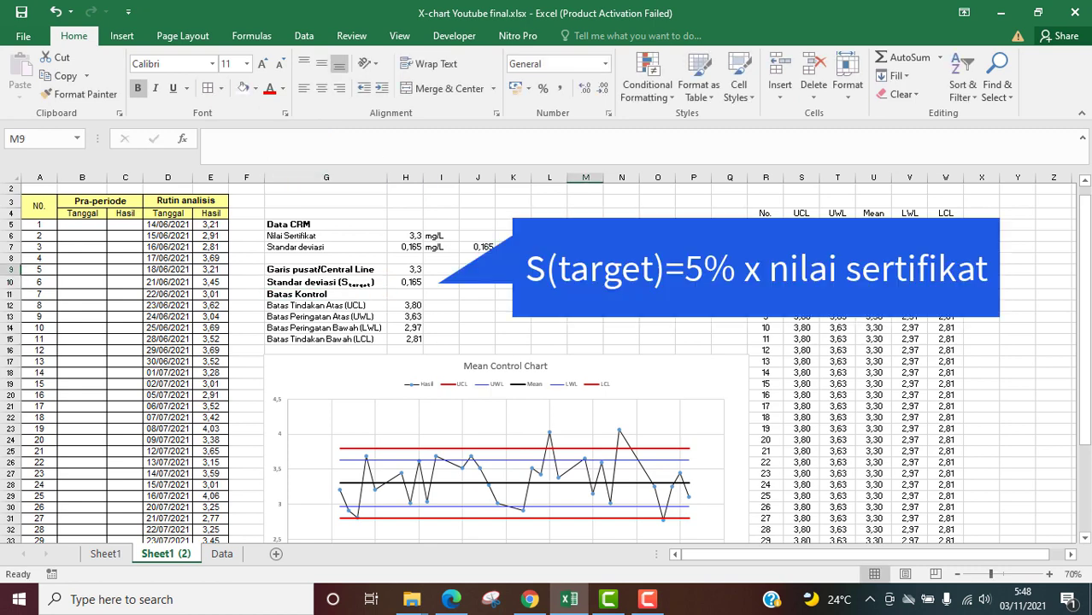
- Check the formulas behind the target standard deviation in H10 and the upper control limit (UCL) in H12
{"action": "left_click", "coordinate": [418, 285]}
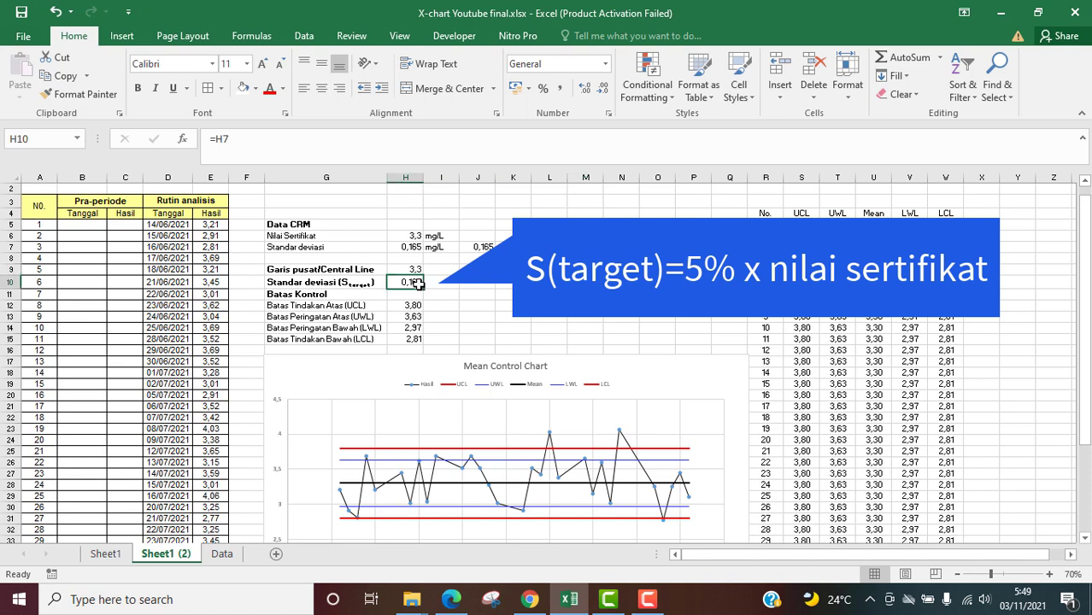
{"action": "left_click", "coordinate": [499, 293]}
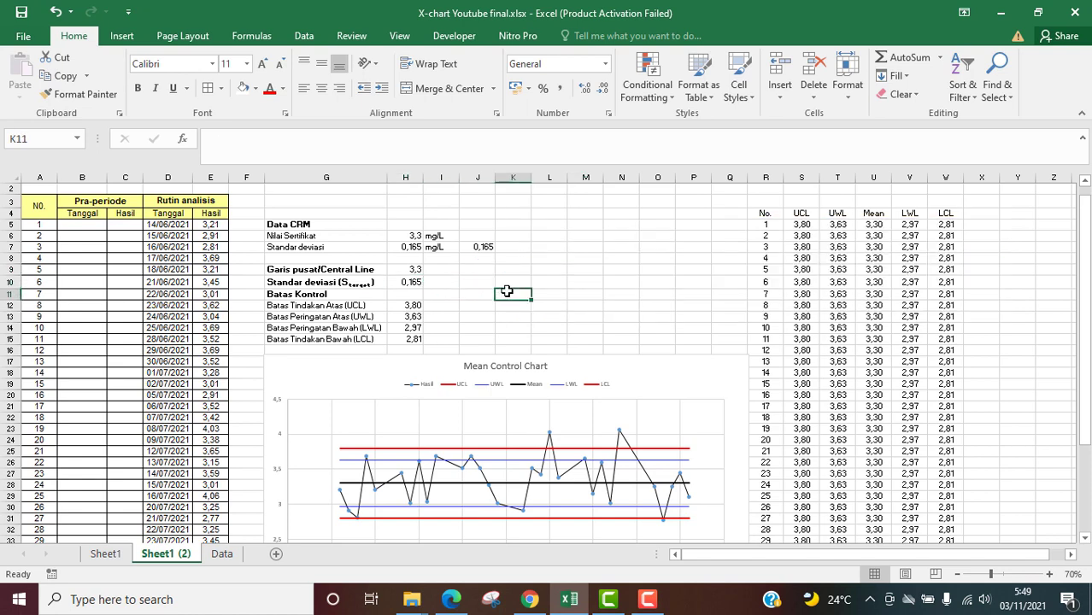
{"action": "left_click", "coordinate": [434, 297]}
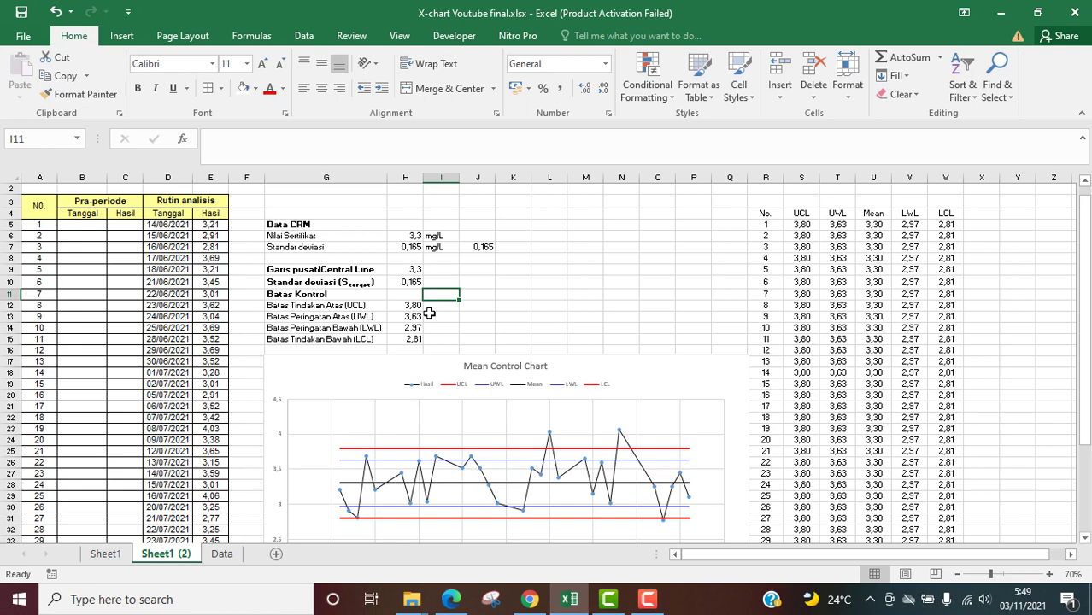
{"action": "left_click", "coordinate": [414, 305]}
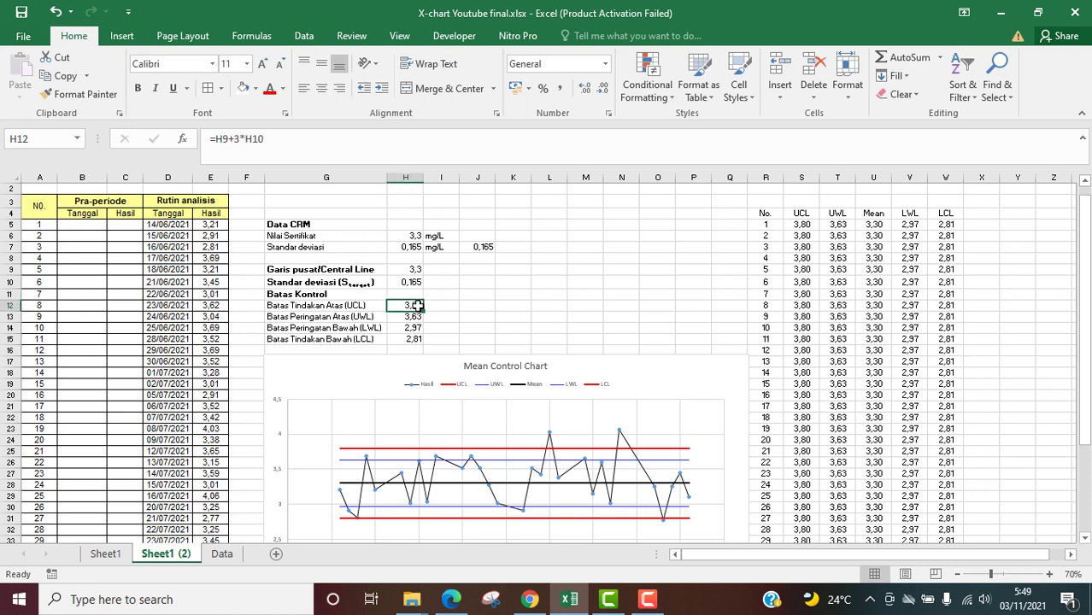
{"action": "left_click", "coordinate": [236, 140]}
{"action": "double_click", "coordinate": [233, 140]}
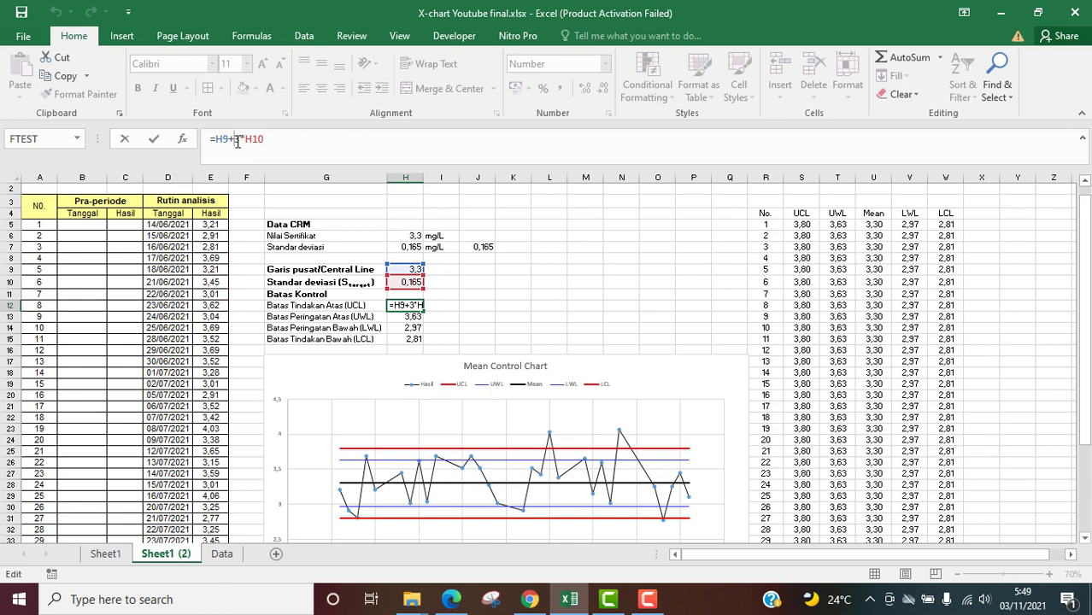
{"action": "key", "text": "Return"}
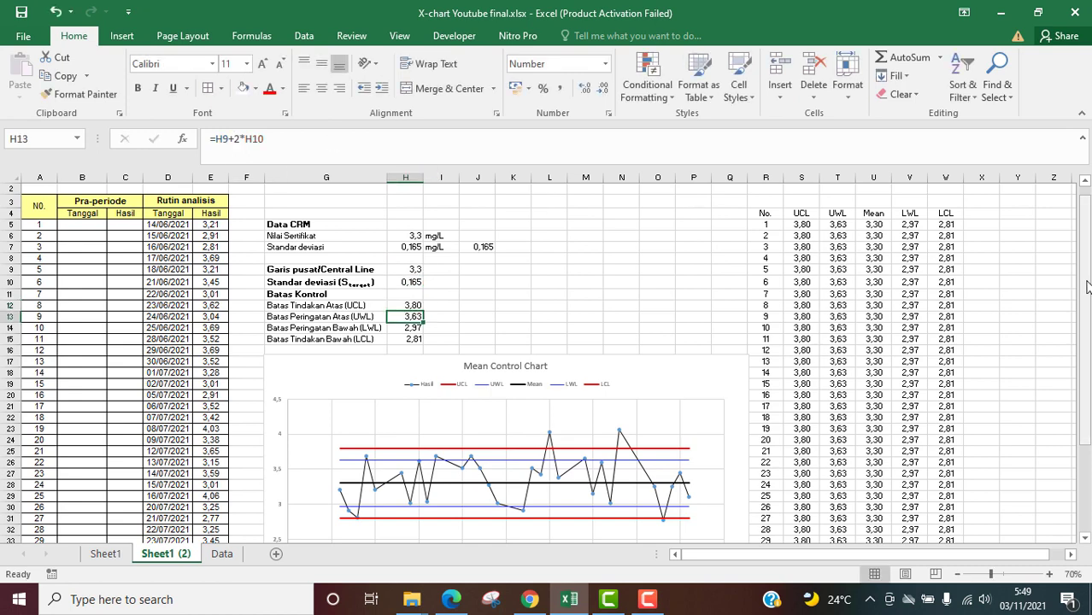
- Check the first-row formulas of the UCL, Mean, LWL and LCL columns and the central line formula in H9
{"action": "left_click_drag", "start_coordinate": [1087, 288], "coordinate": [1086, 291]}
{"action": "left_click", "coordinate": [694, 267]}
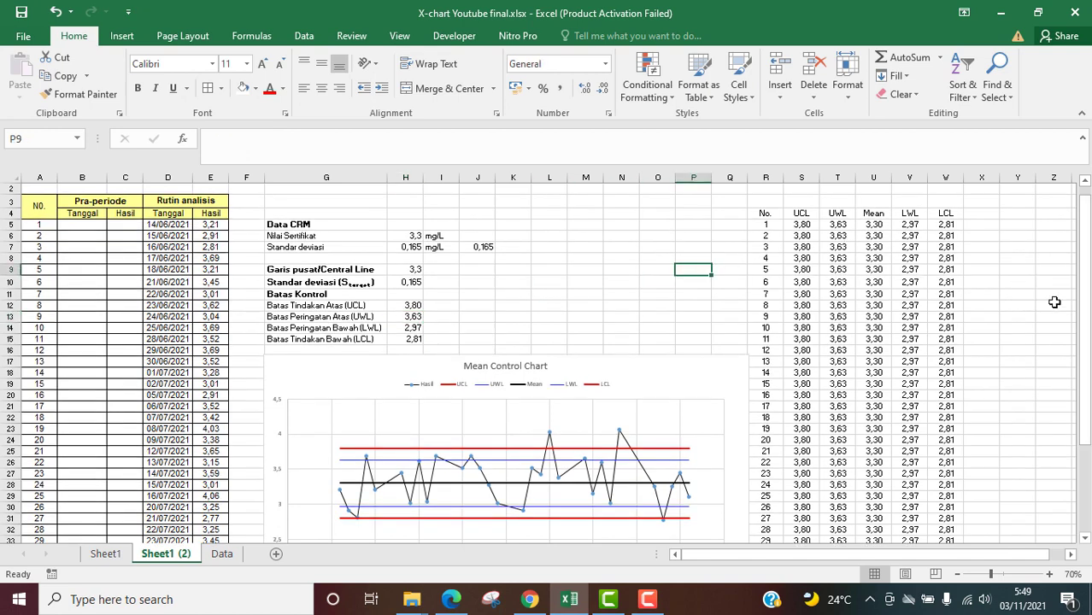
{"action": "left_click", "coordinate": [802, 224]}
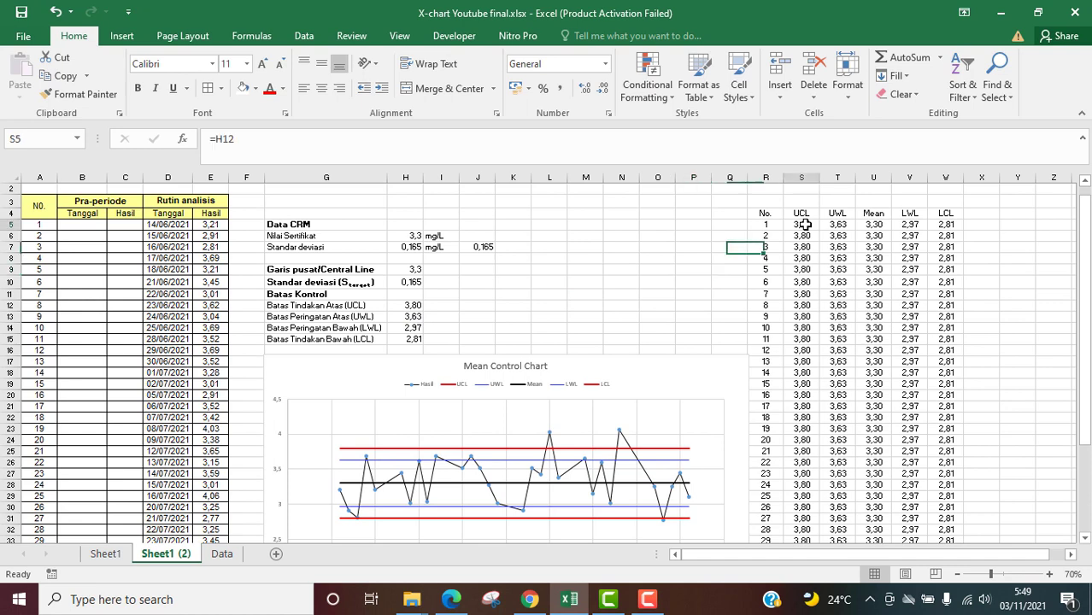
{"action": "left_click", "coordinate": [878, 228]}
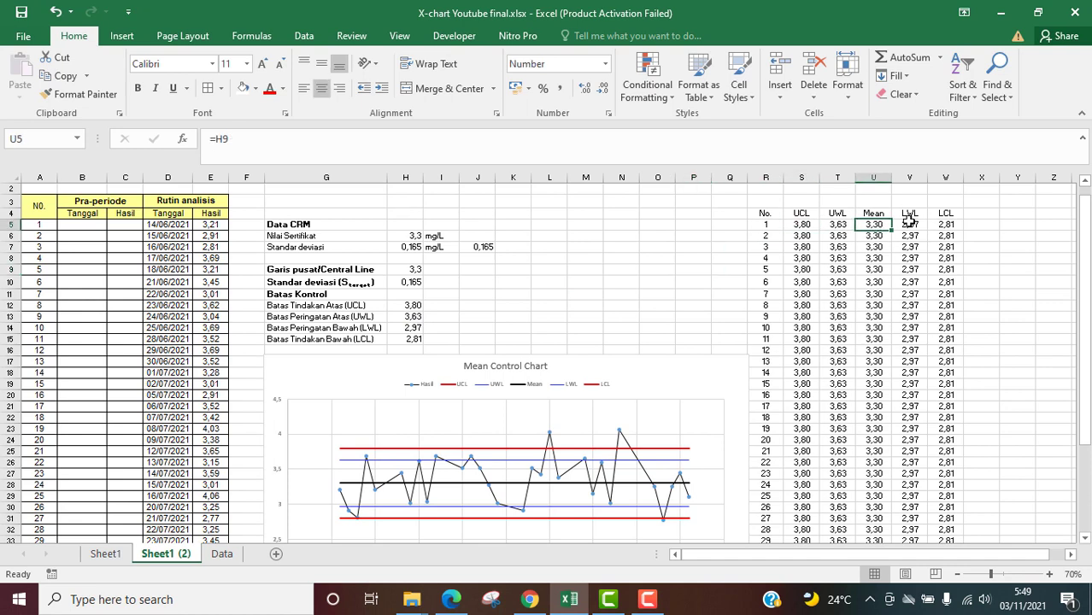
{"action": "left_click", "coordinate": [910, 224]}
{"action": "left_click", "coordinate": [946, 224]}
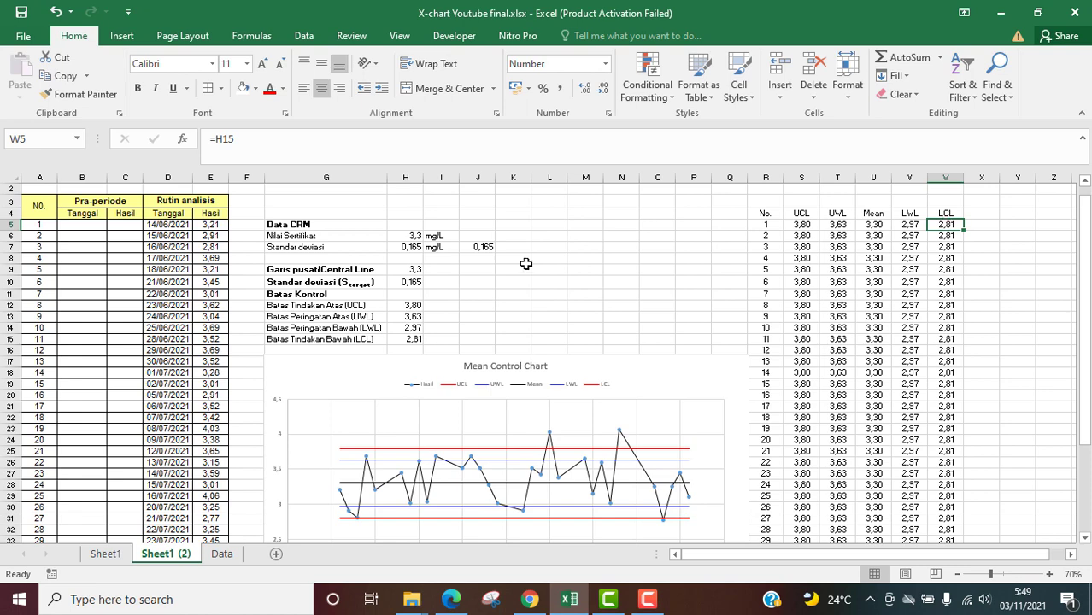
{"action": "left_click", "coordinate": [413, 270]}
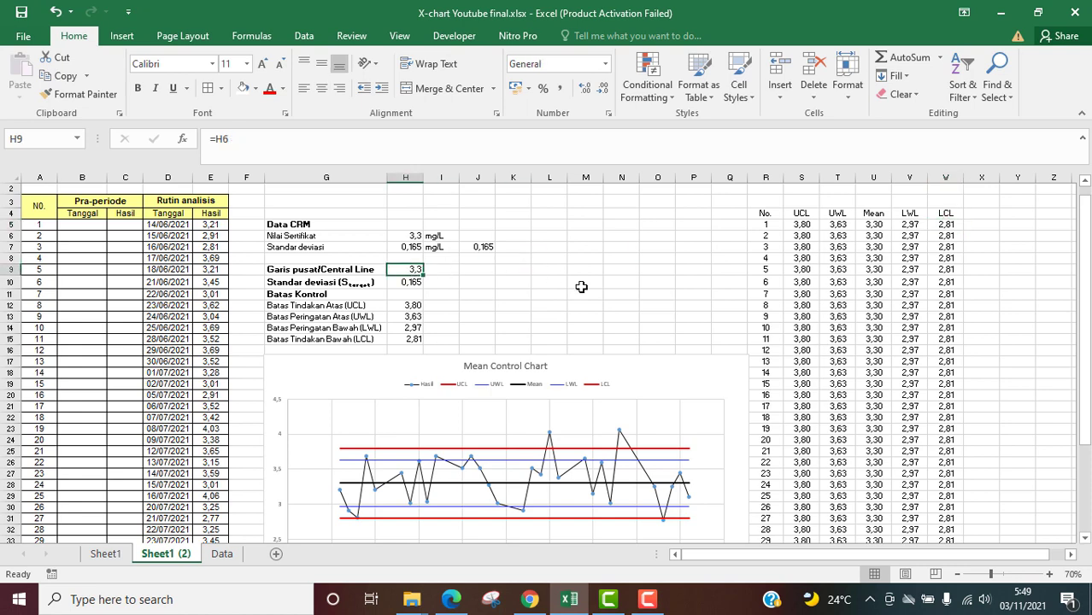
- Examine the Mean Control Chart and compare its plotted results with the CRM-based control limit lines
{"action": "left_click_drag", "start_coordinate": [1088, 256], "coordinate": [1088, 266]}
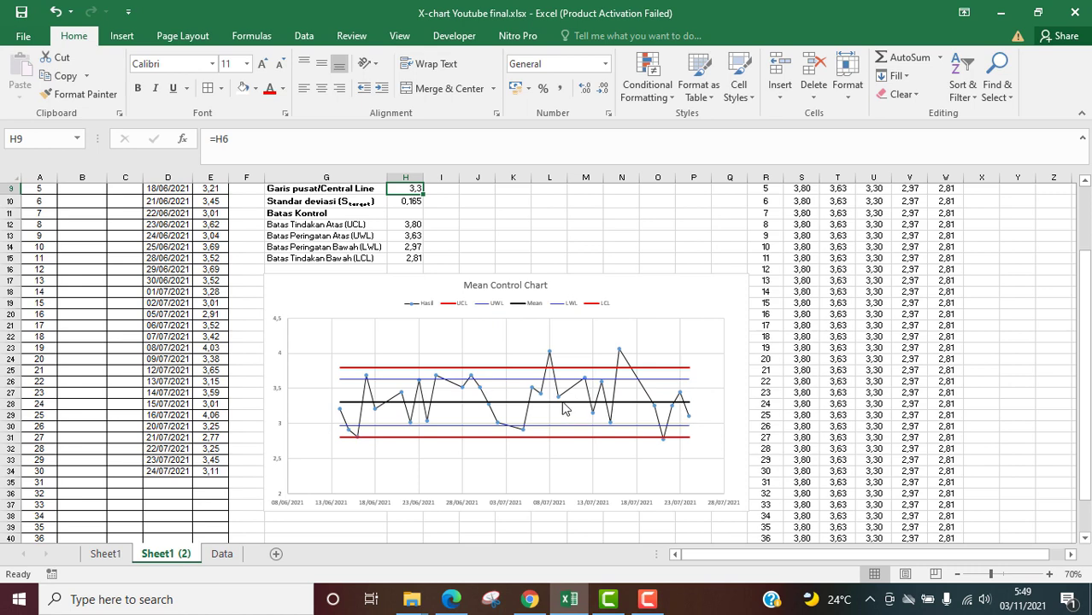
{"action": "left_click", "coordinate": [826, 278]}
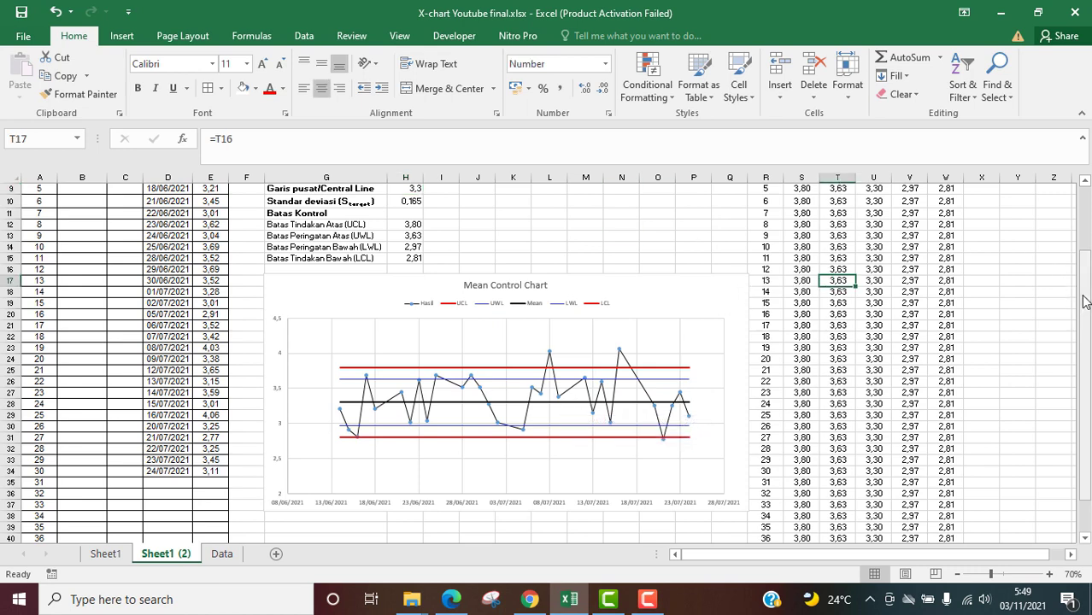
{"action": "mouse_move", "coordinate": [1084, 301]}
{"action": "left_mouse_down"}
{"action": "mouse_move", "coordinate": [1085, 274]}
{"action": "mouse_move", "coordinate": [1086, 286]}
{"action": "left_mouse_up"}
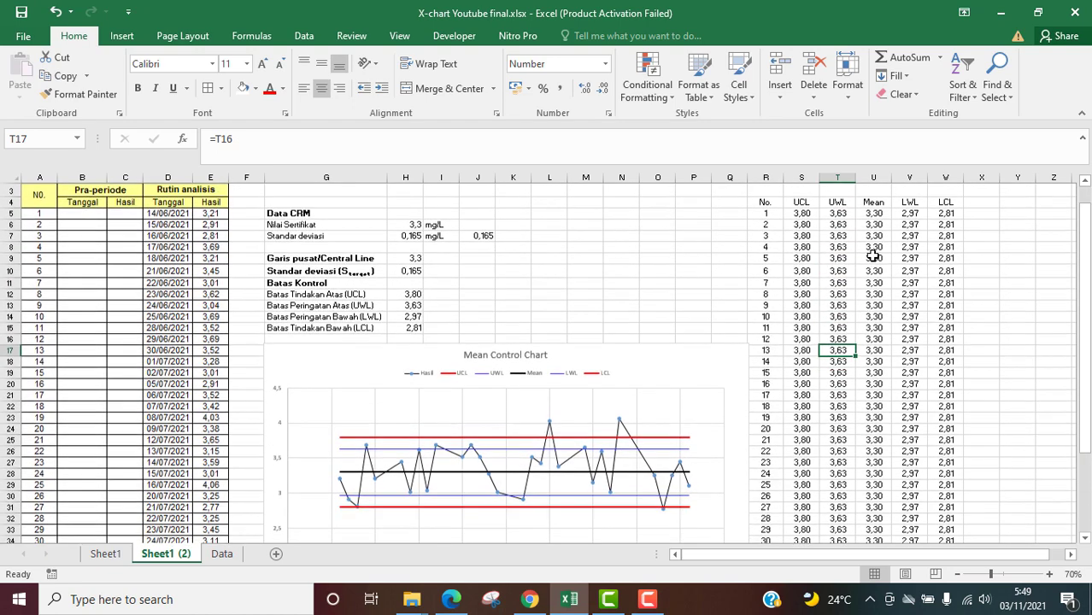
{"action": "left_click", "coordinate": [873, 256]}
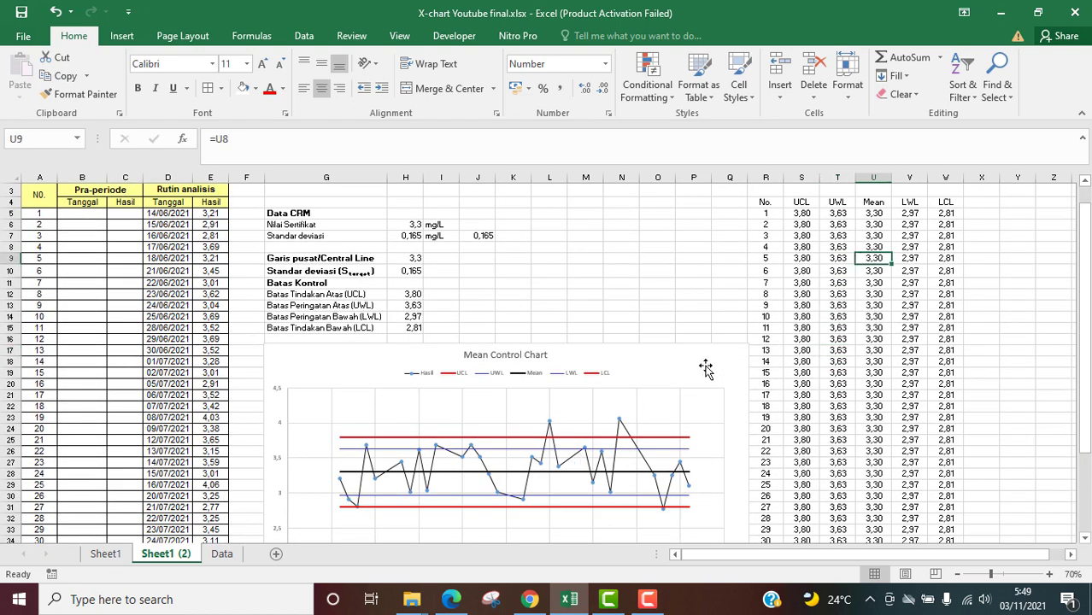
{"action": "scroll", "coordinate": [684, 324], "scroll_direction": "down", "scroll_amount": 1}
{"action": "left_click", "coordinate": [658, 277]}
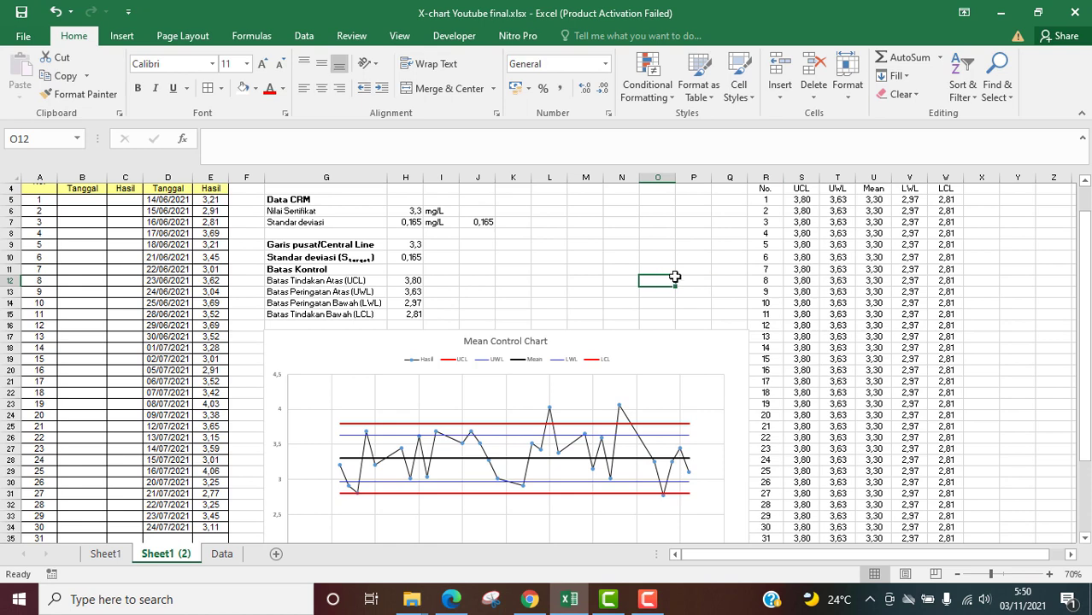